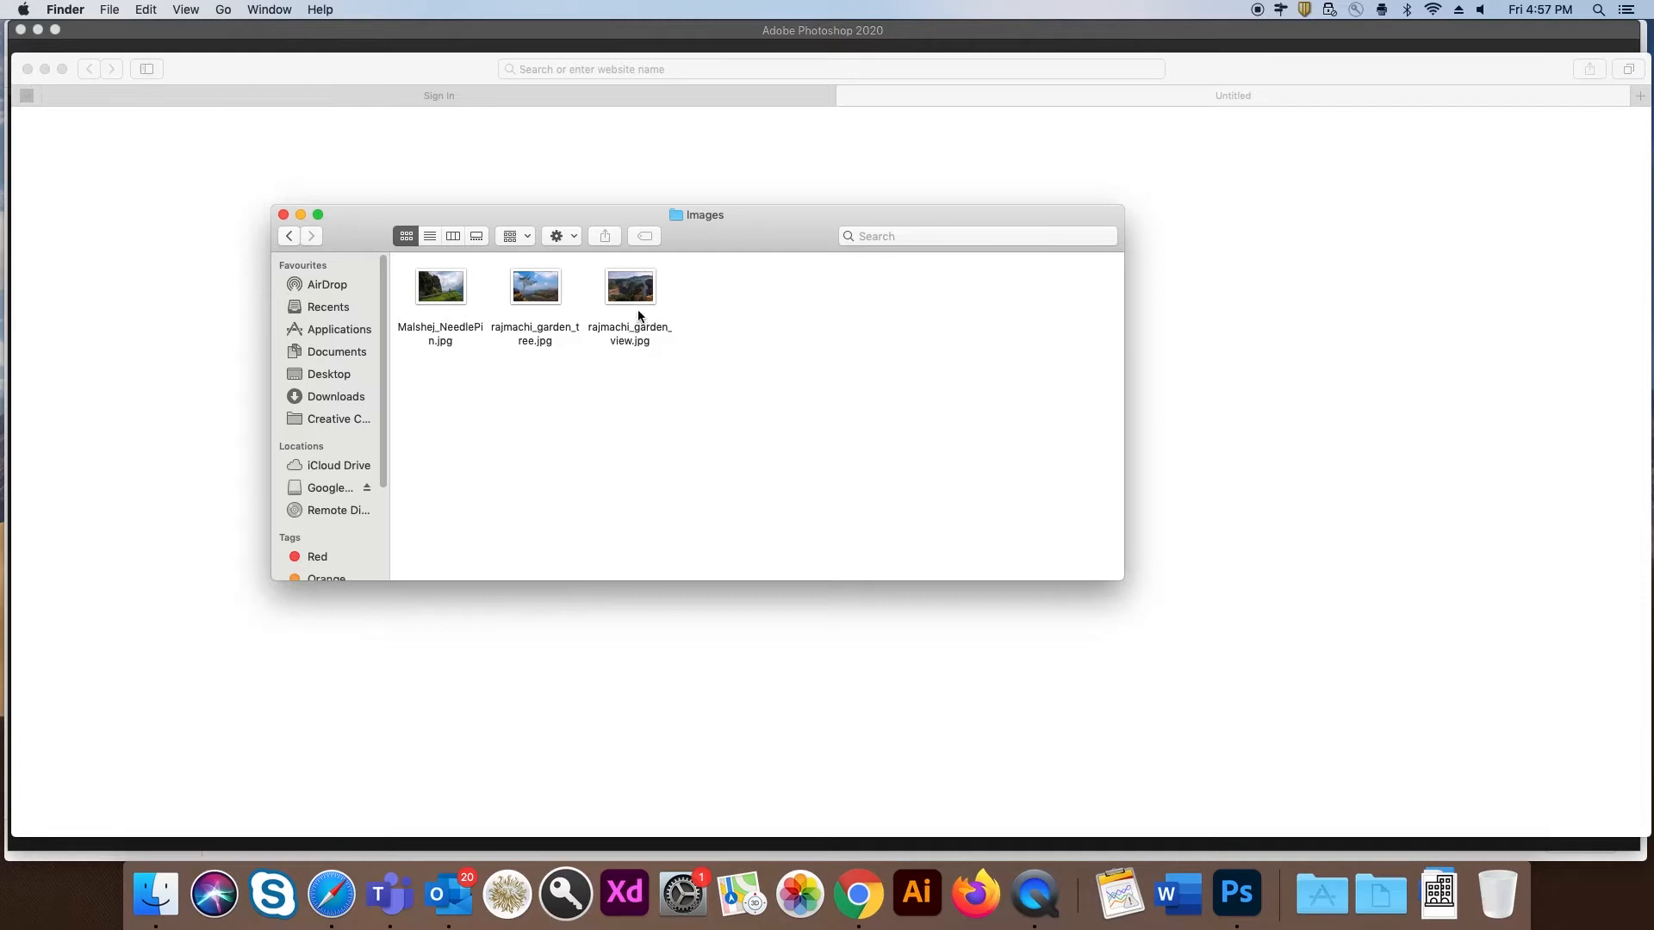
Step: Preview the three photos in the Images folder, starting from rajmachi_garden_view.jpg
click(638, 317)
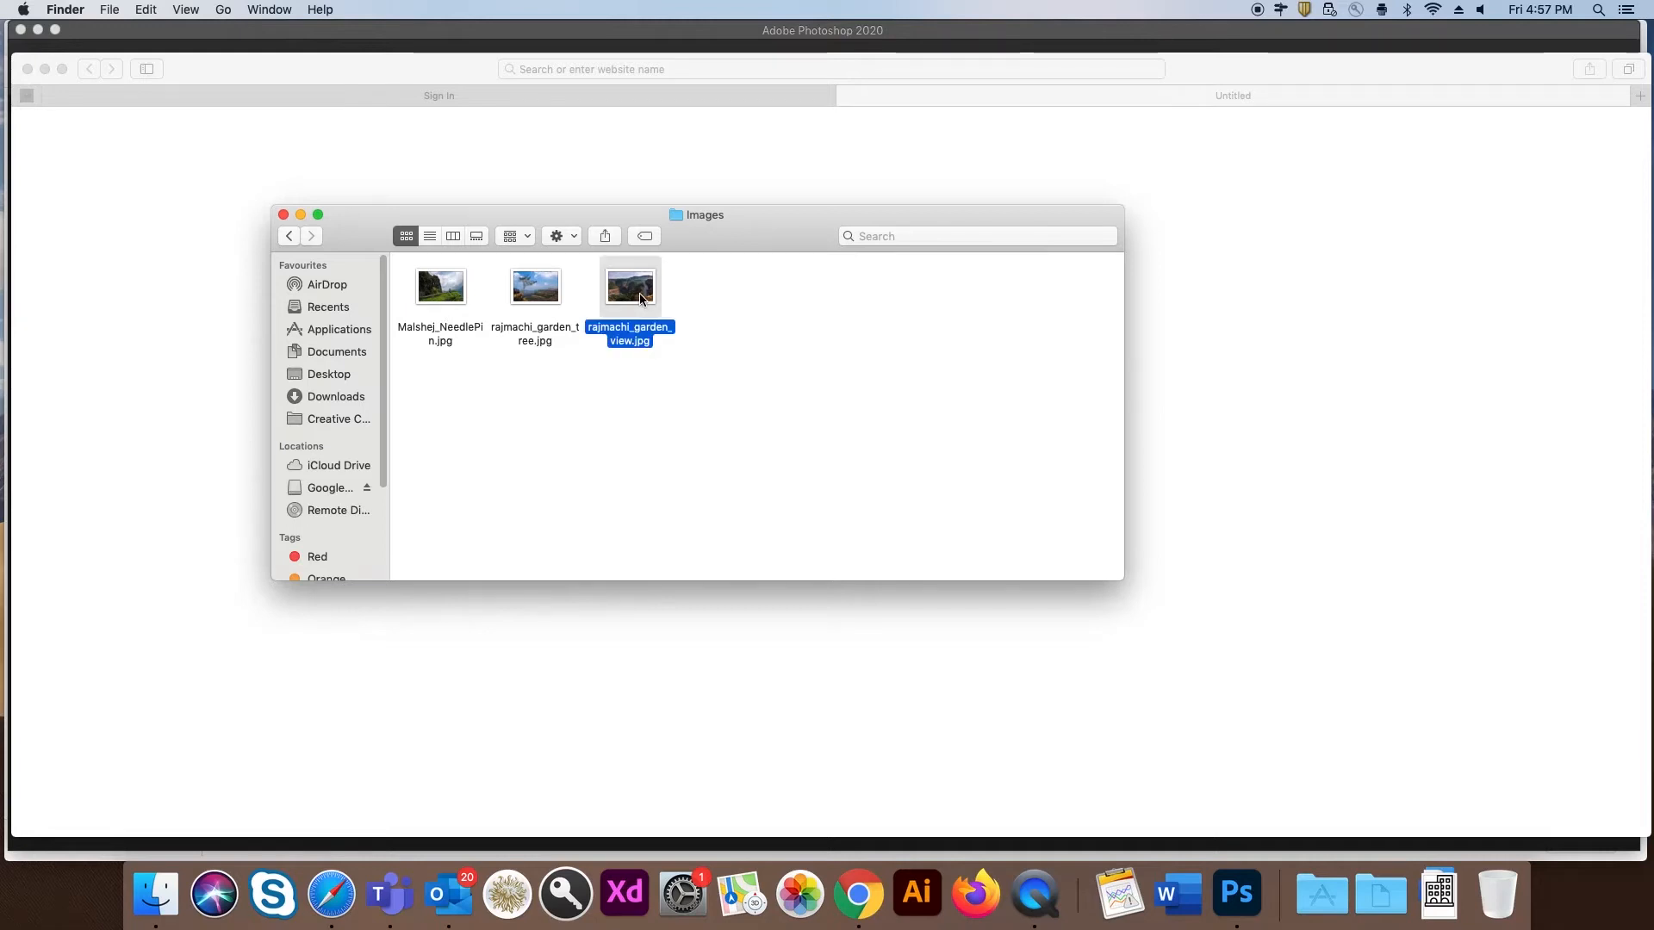
key(space)
key(Left)
key(Left)
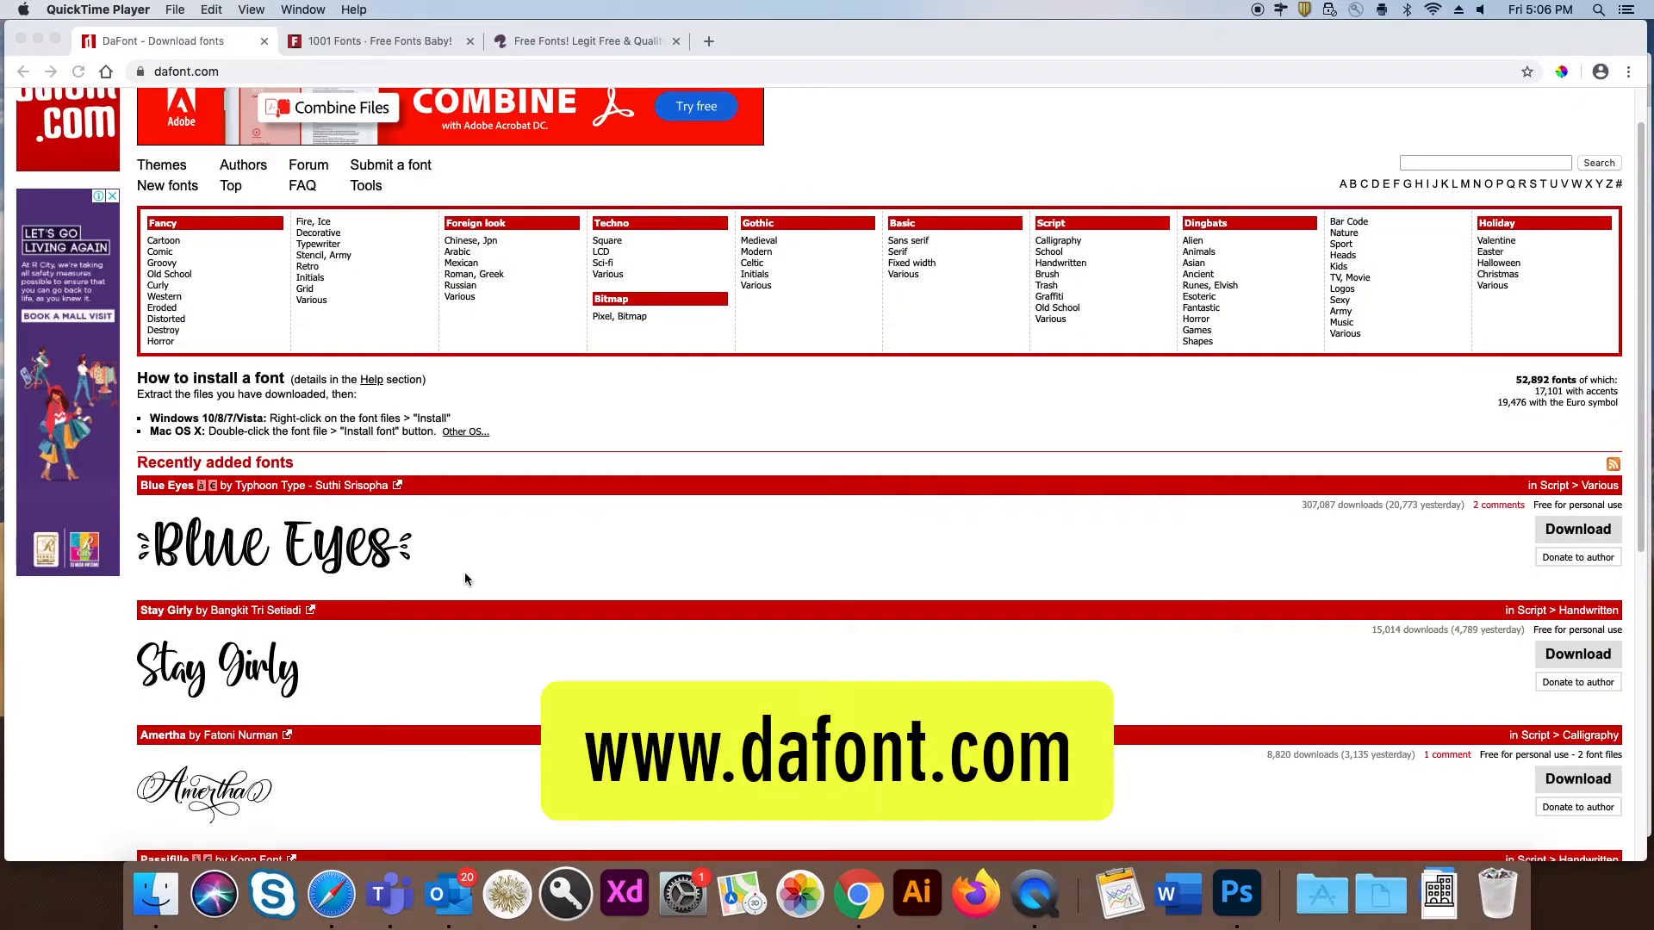
Step: View the 1001 Fonts and Font Squirrel sites, search Font Squirrel for "bold", and download the Bebas font
click(360, 50)
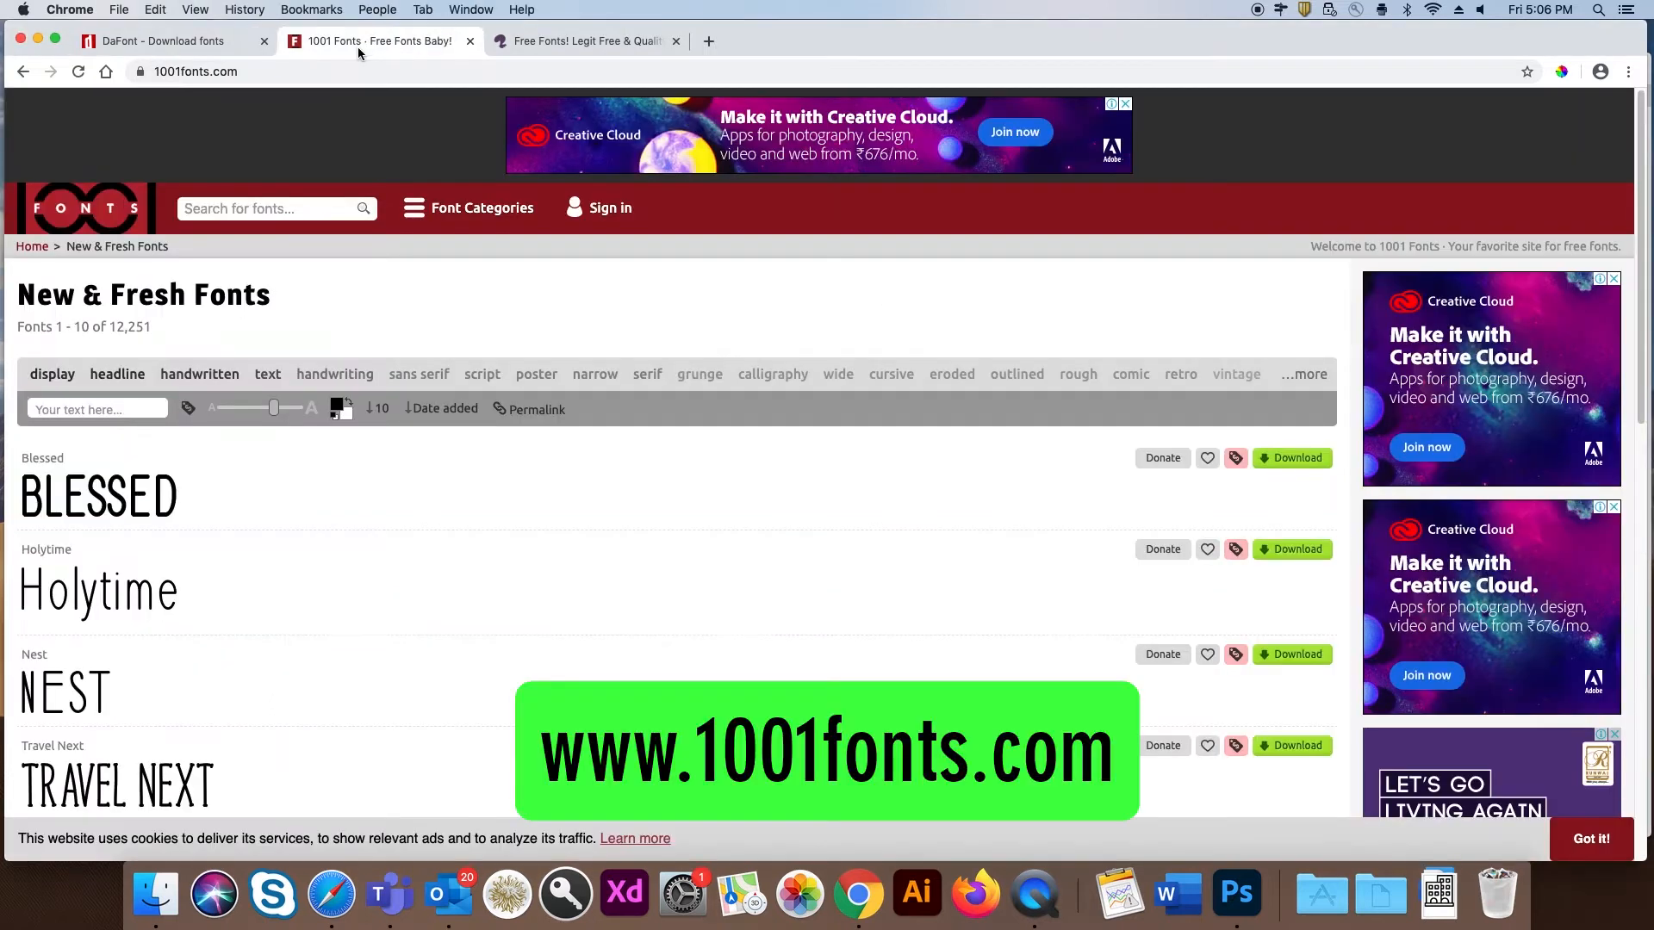
click(539, 33)
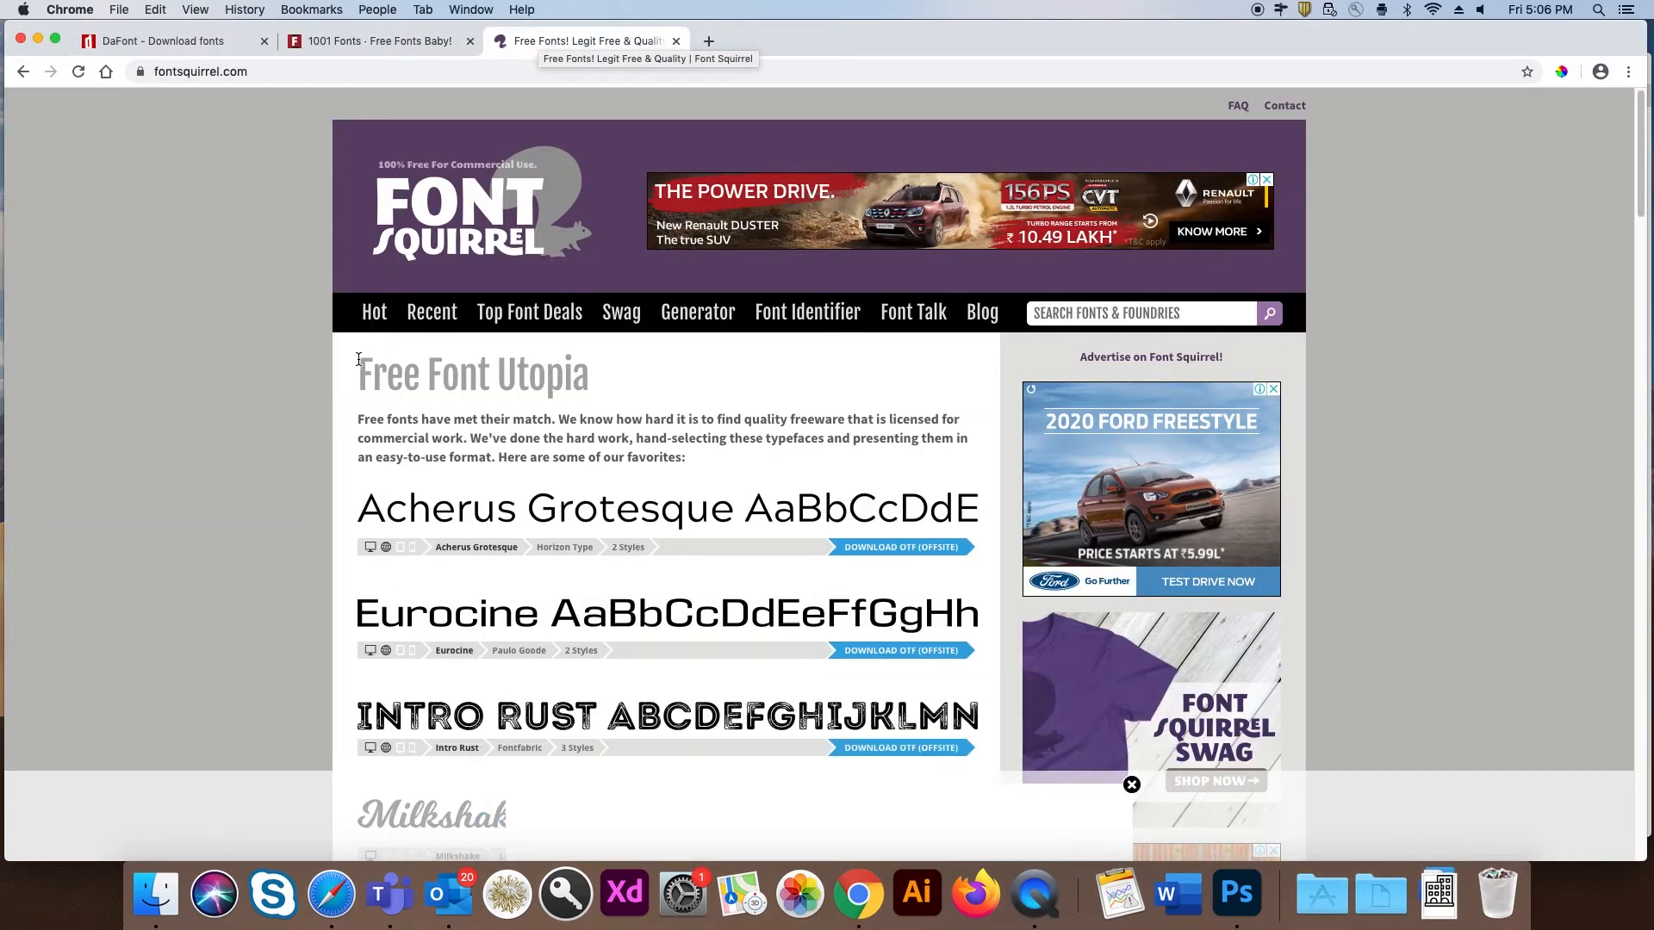
click(1141, 312)
text(bold)
key(Return)
scroll(319, 577, down, 20)
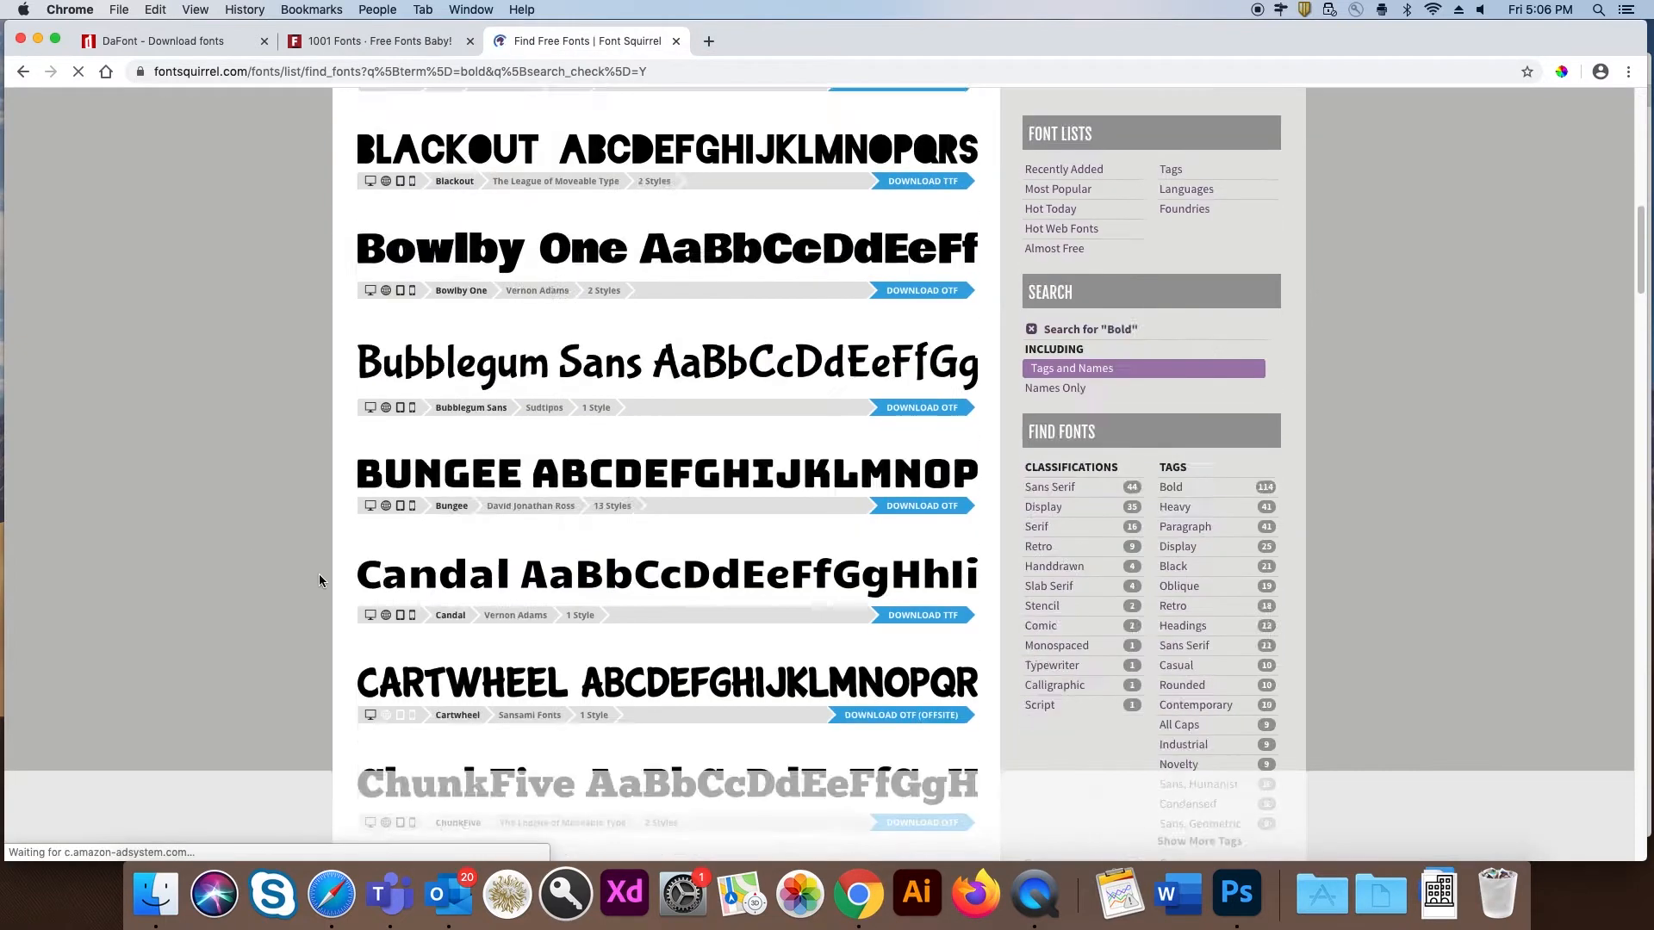
scroll(317, 577, up, 20)
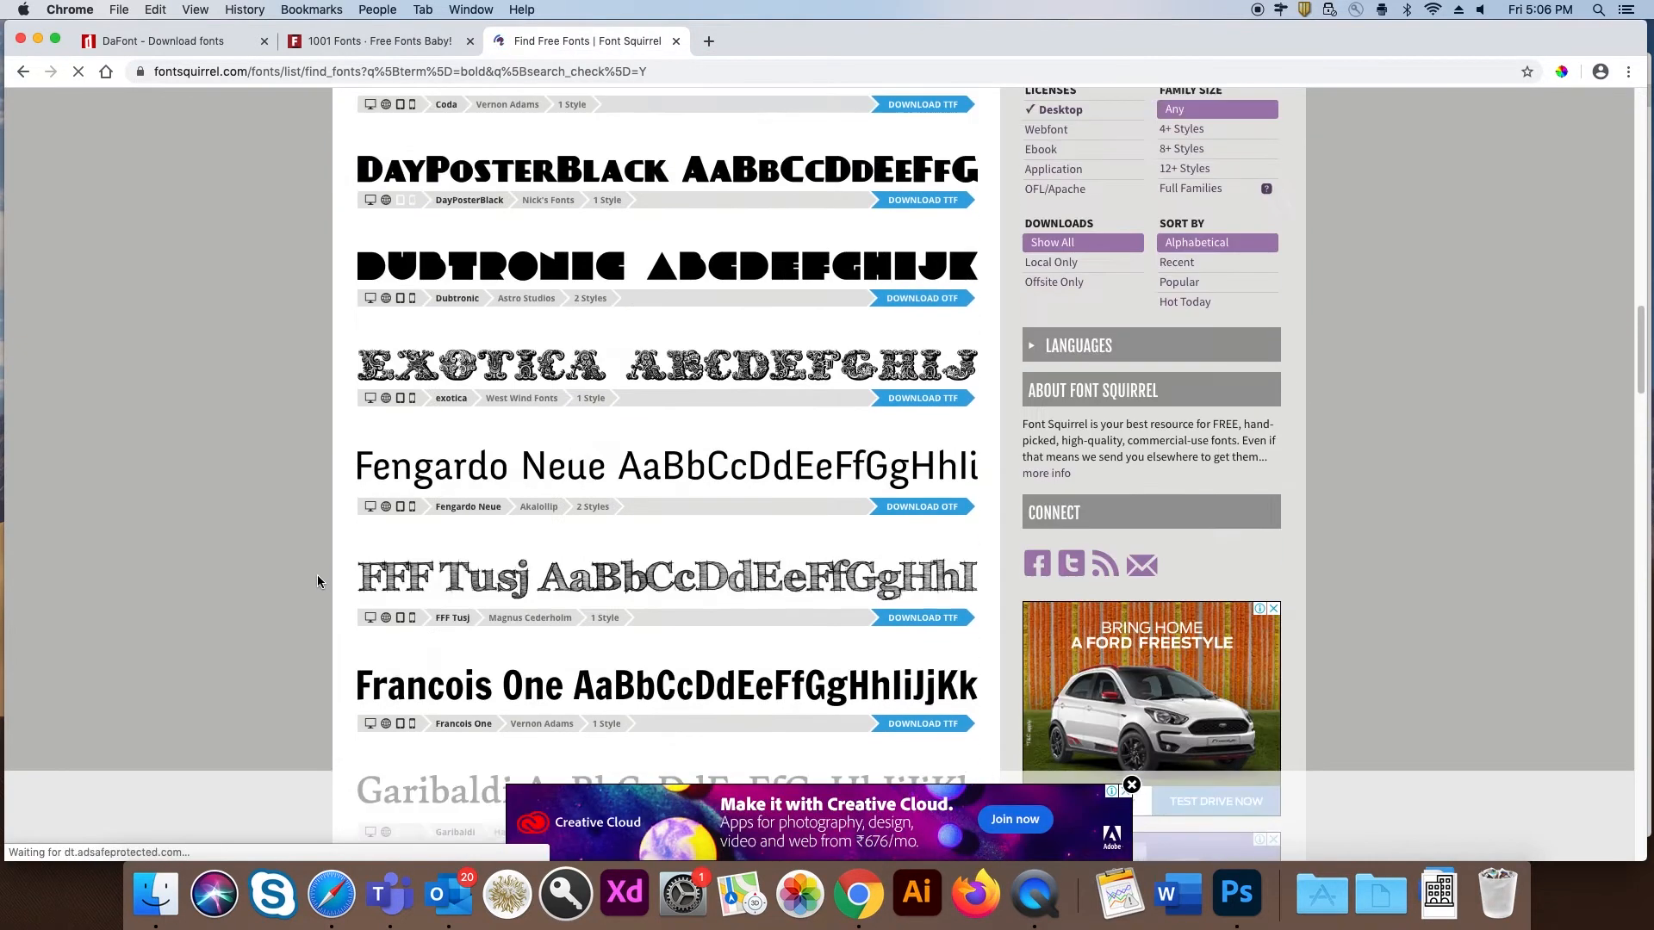
click(906, 480)
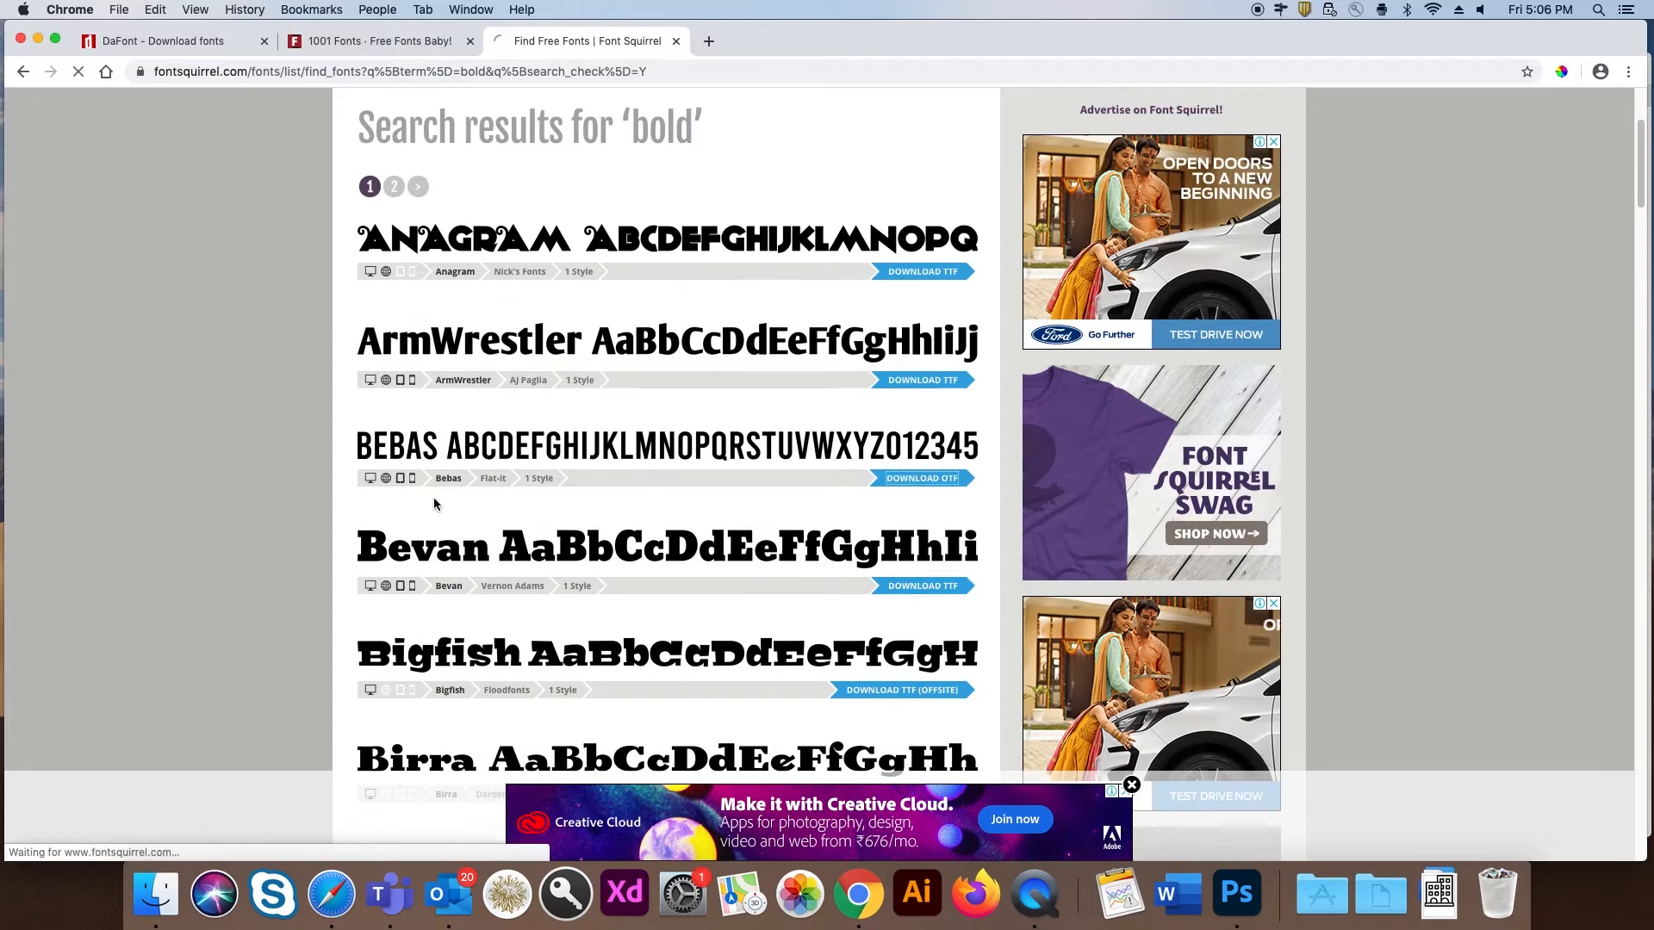
Step: Search Font Squirrel for "sans serif" and look through the resulting fonts
text(sans serif)
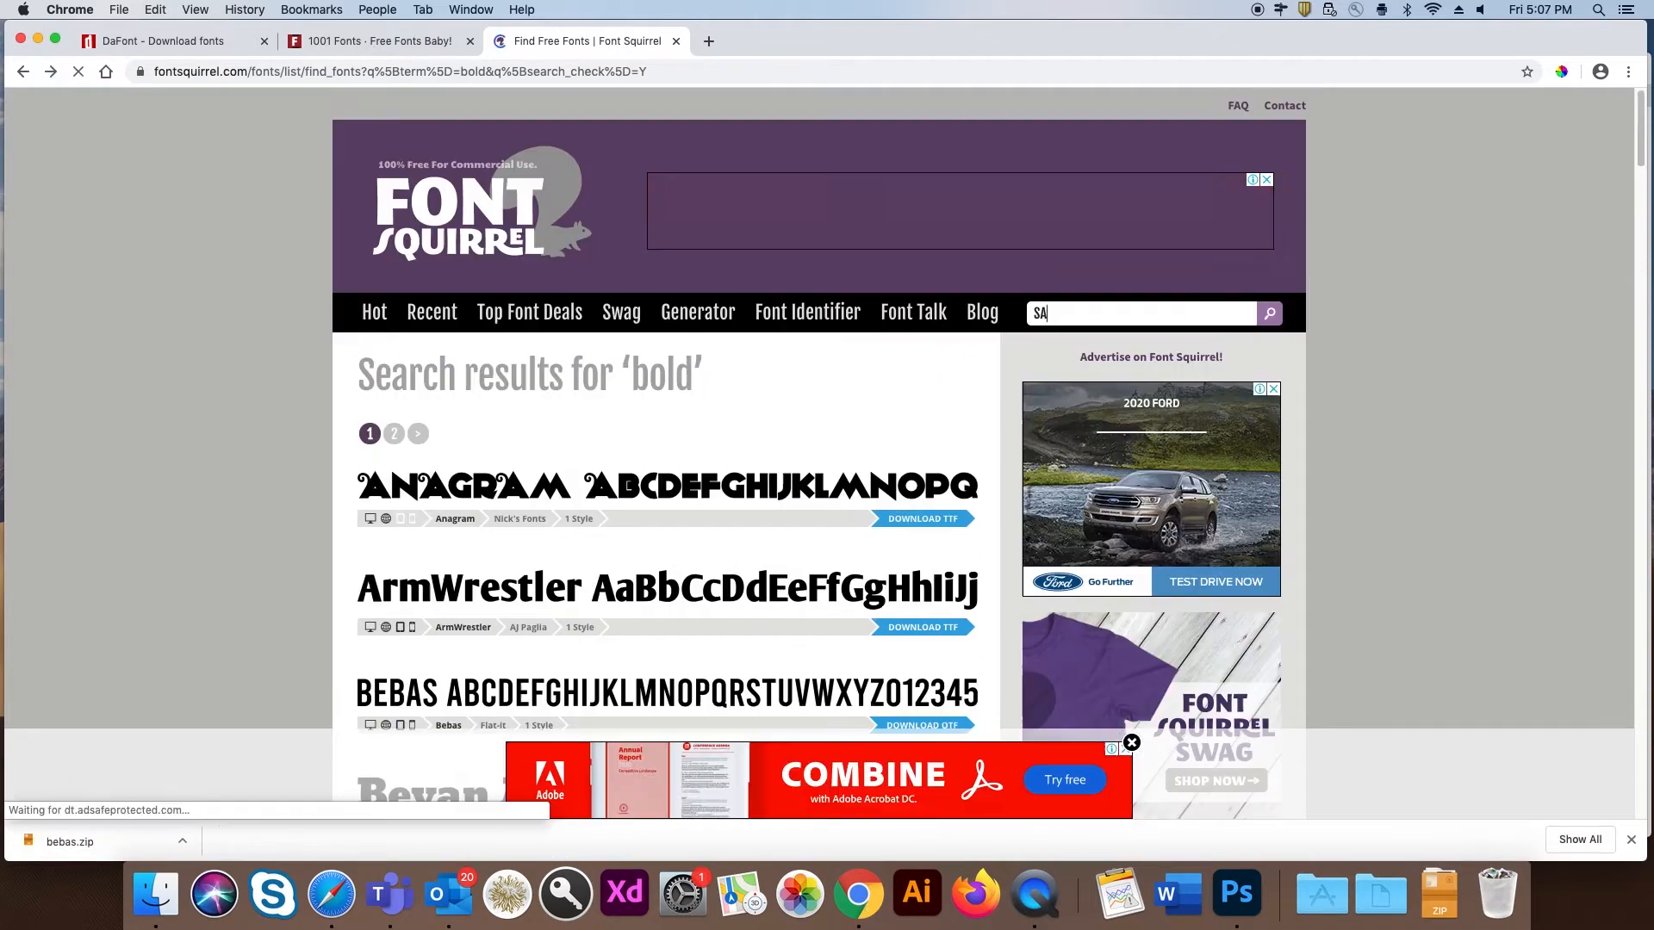
key(Return)
scroll(267, 539, down, 15)
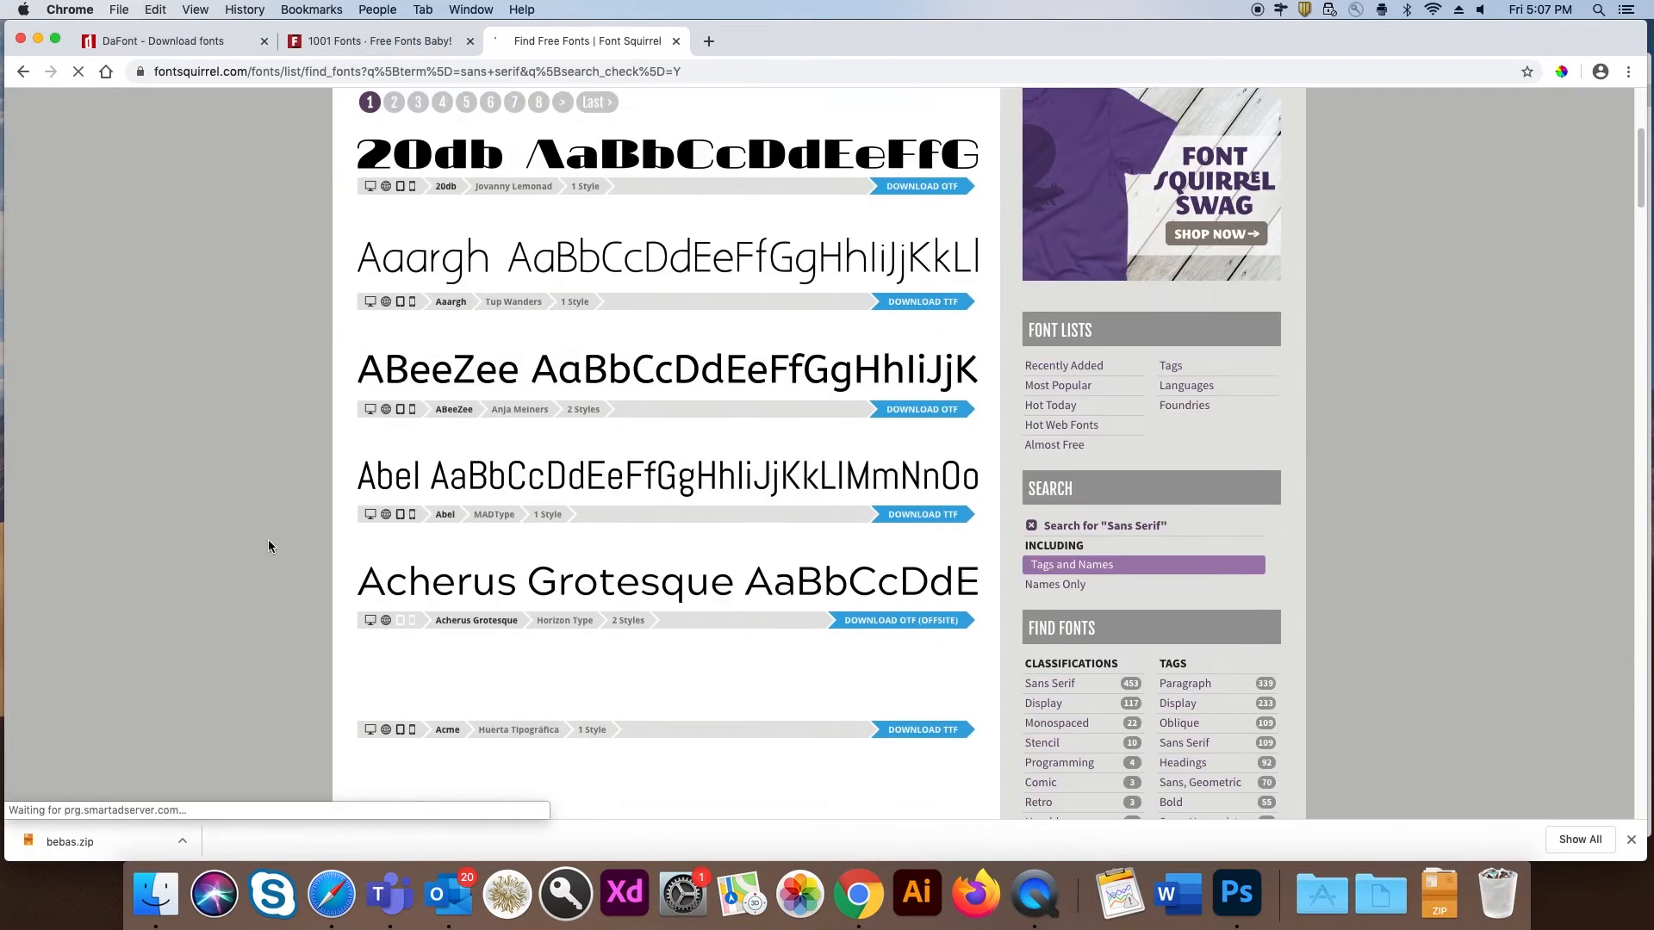
scroll(268, 540, down, 20)
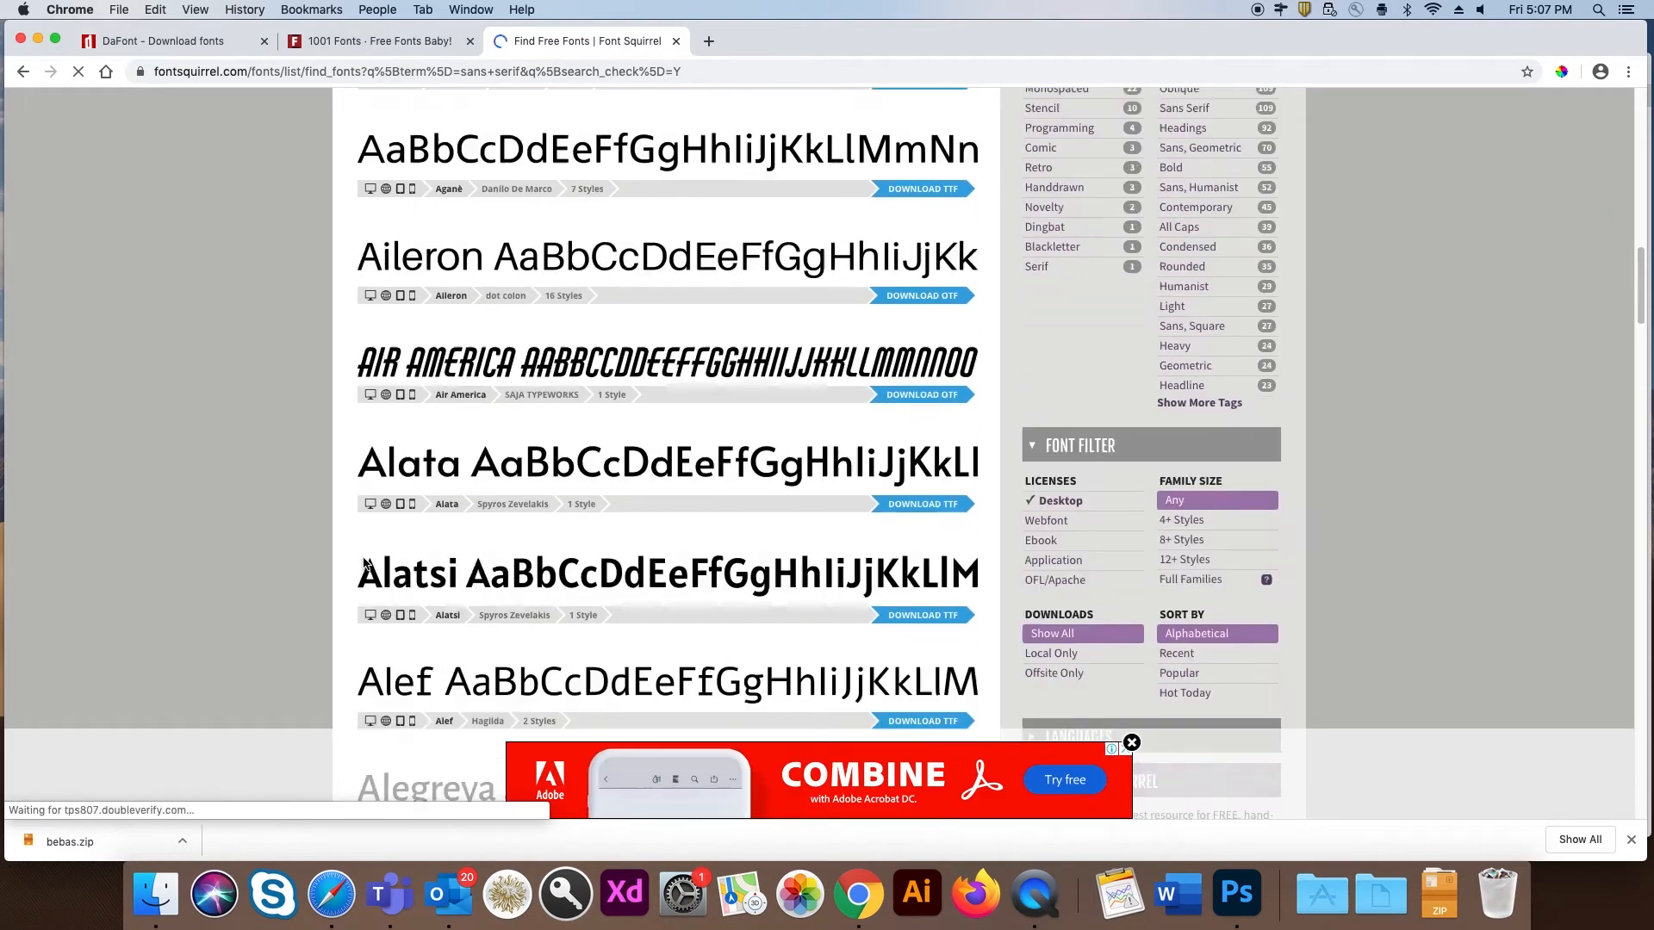
scroll(366, 564, up, 20)
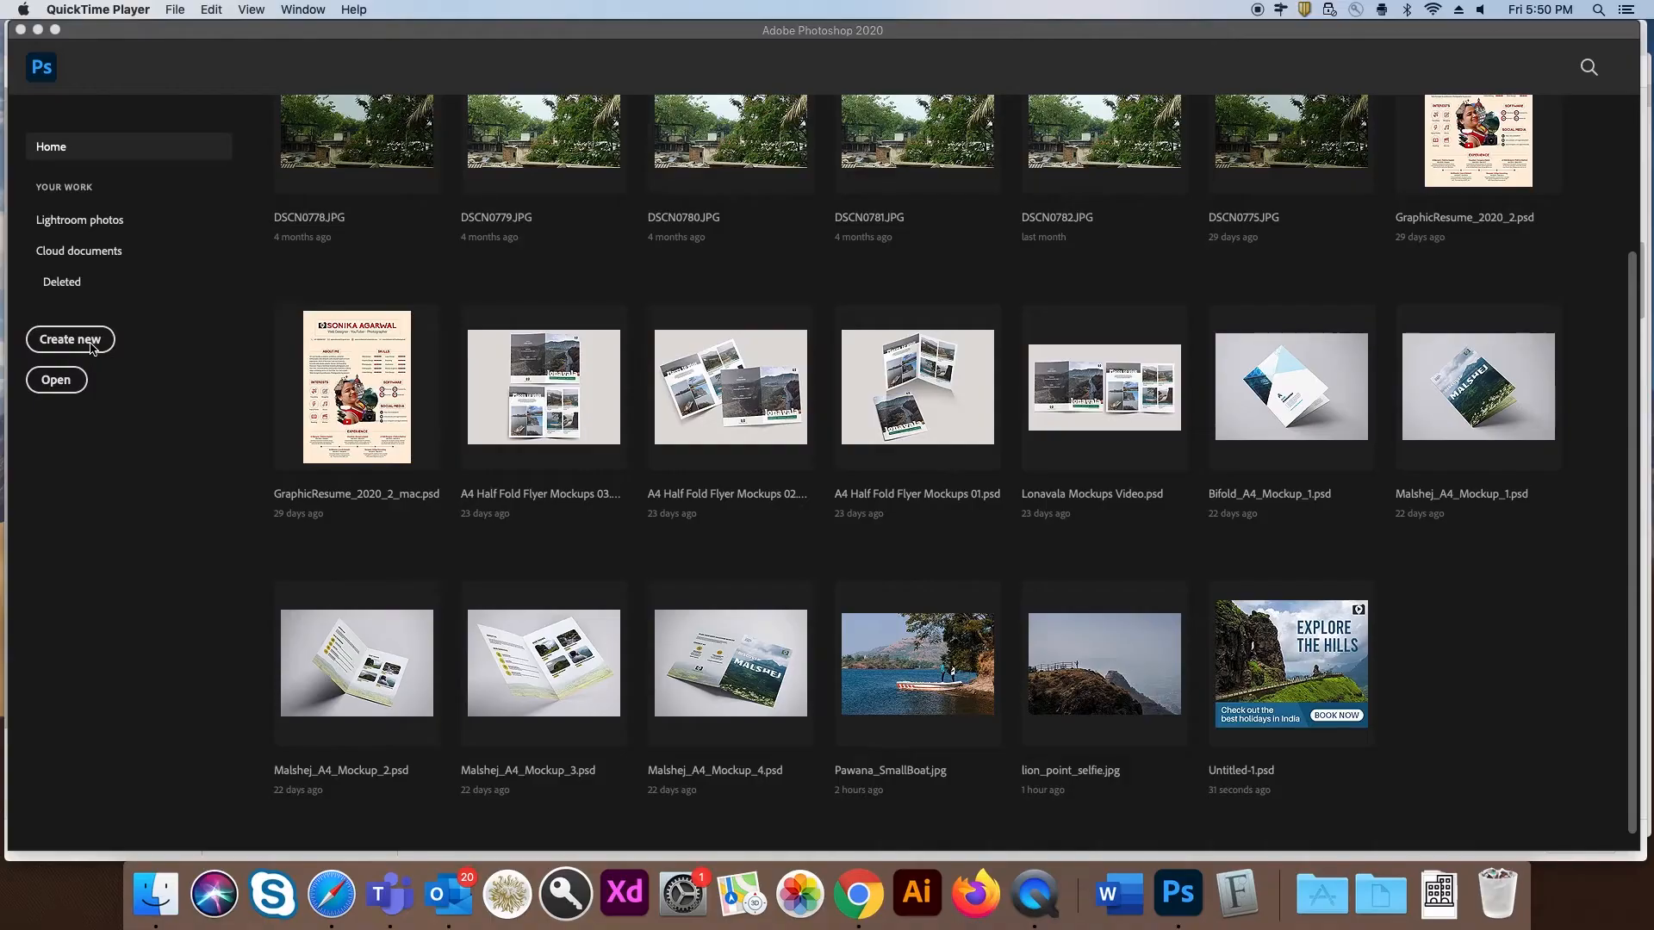
Step: Switch to Photoshop and create a new 300 x 250 px RGB document at 72 pixels/inch
click(95, 349)
click(97, 344)
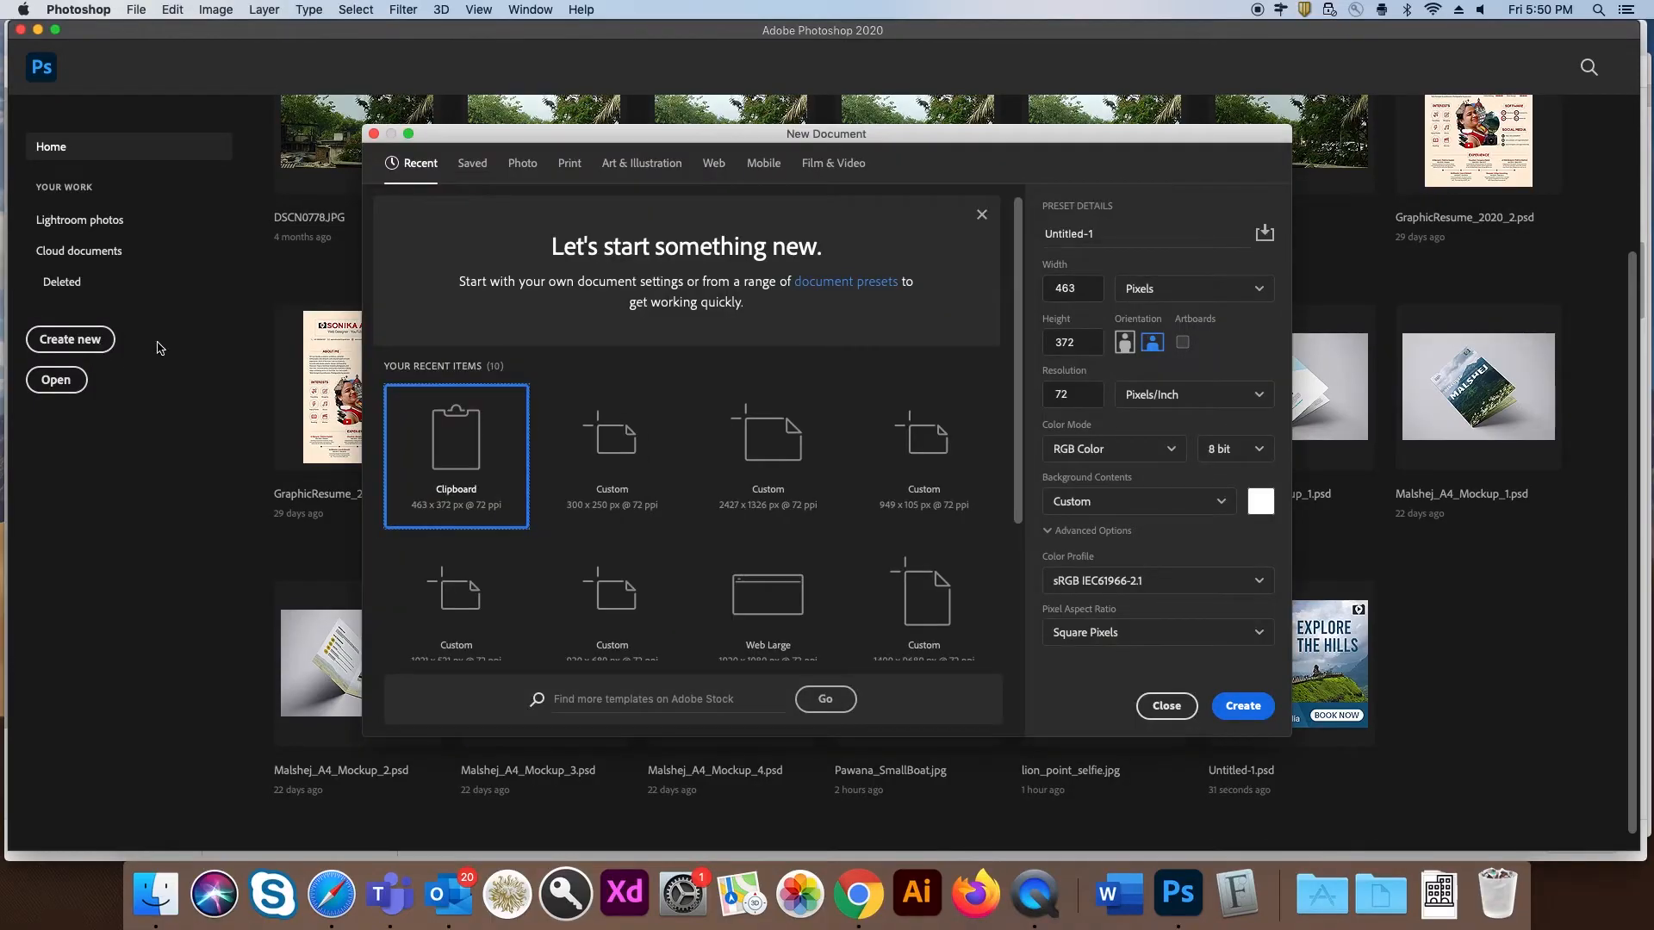
click(1080, 294)
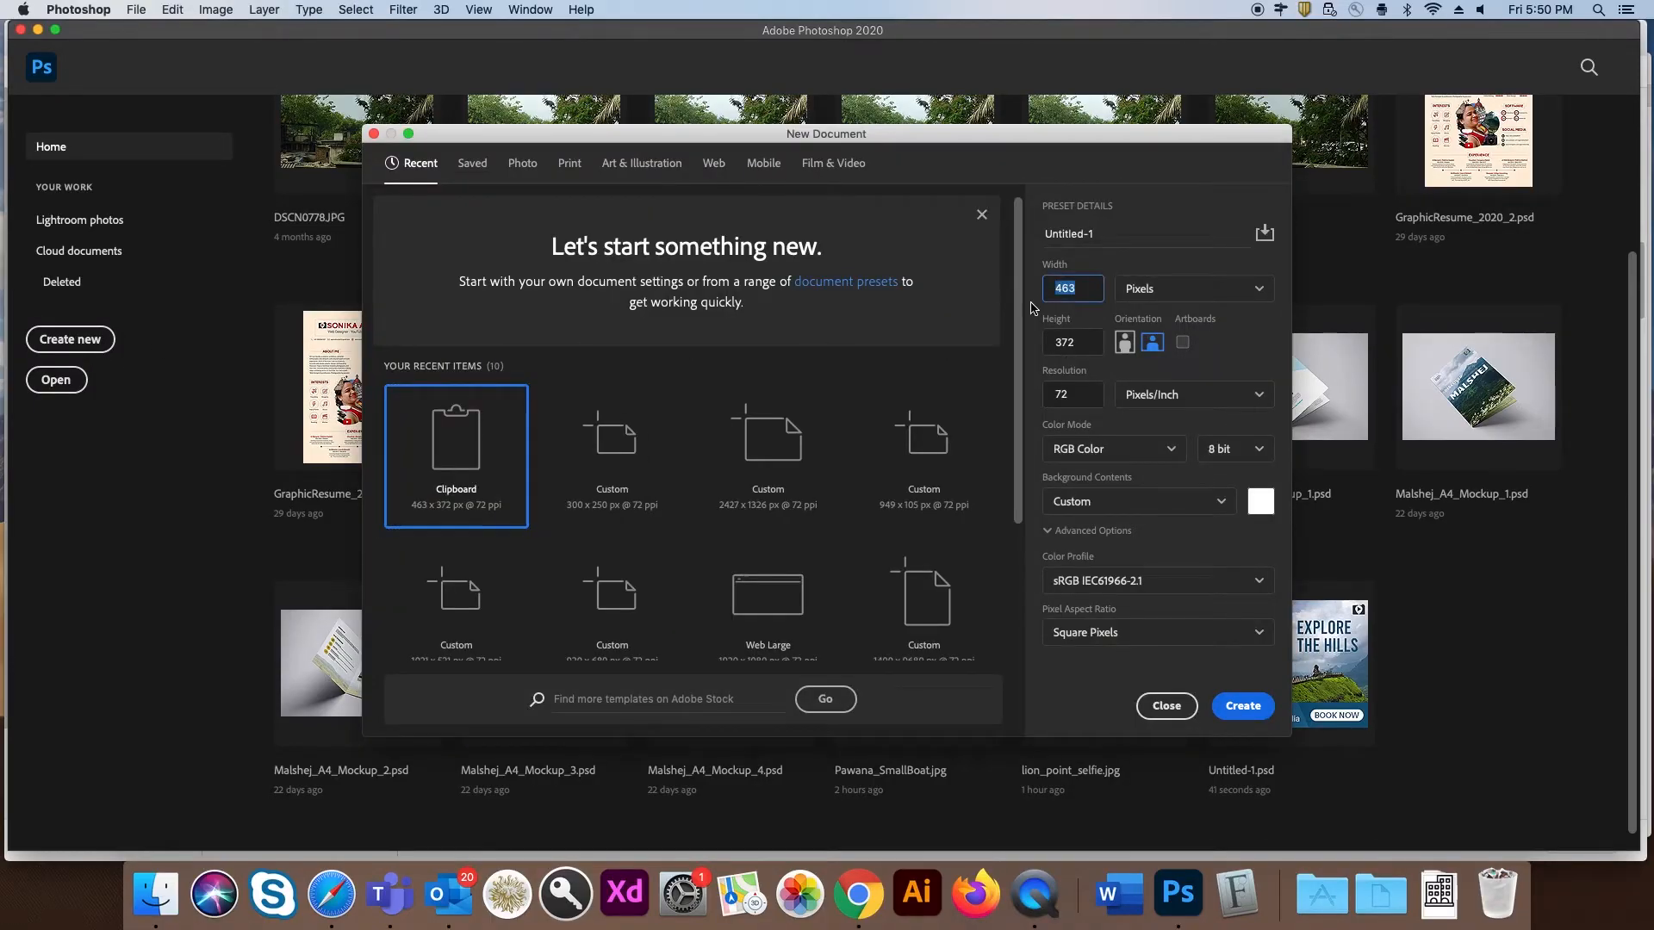
click(600, 471)
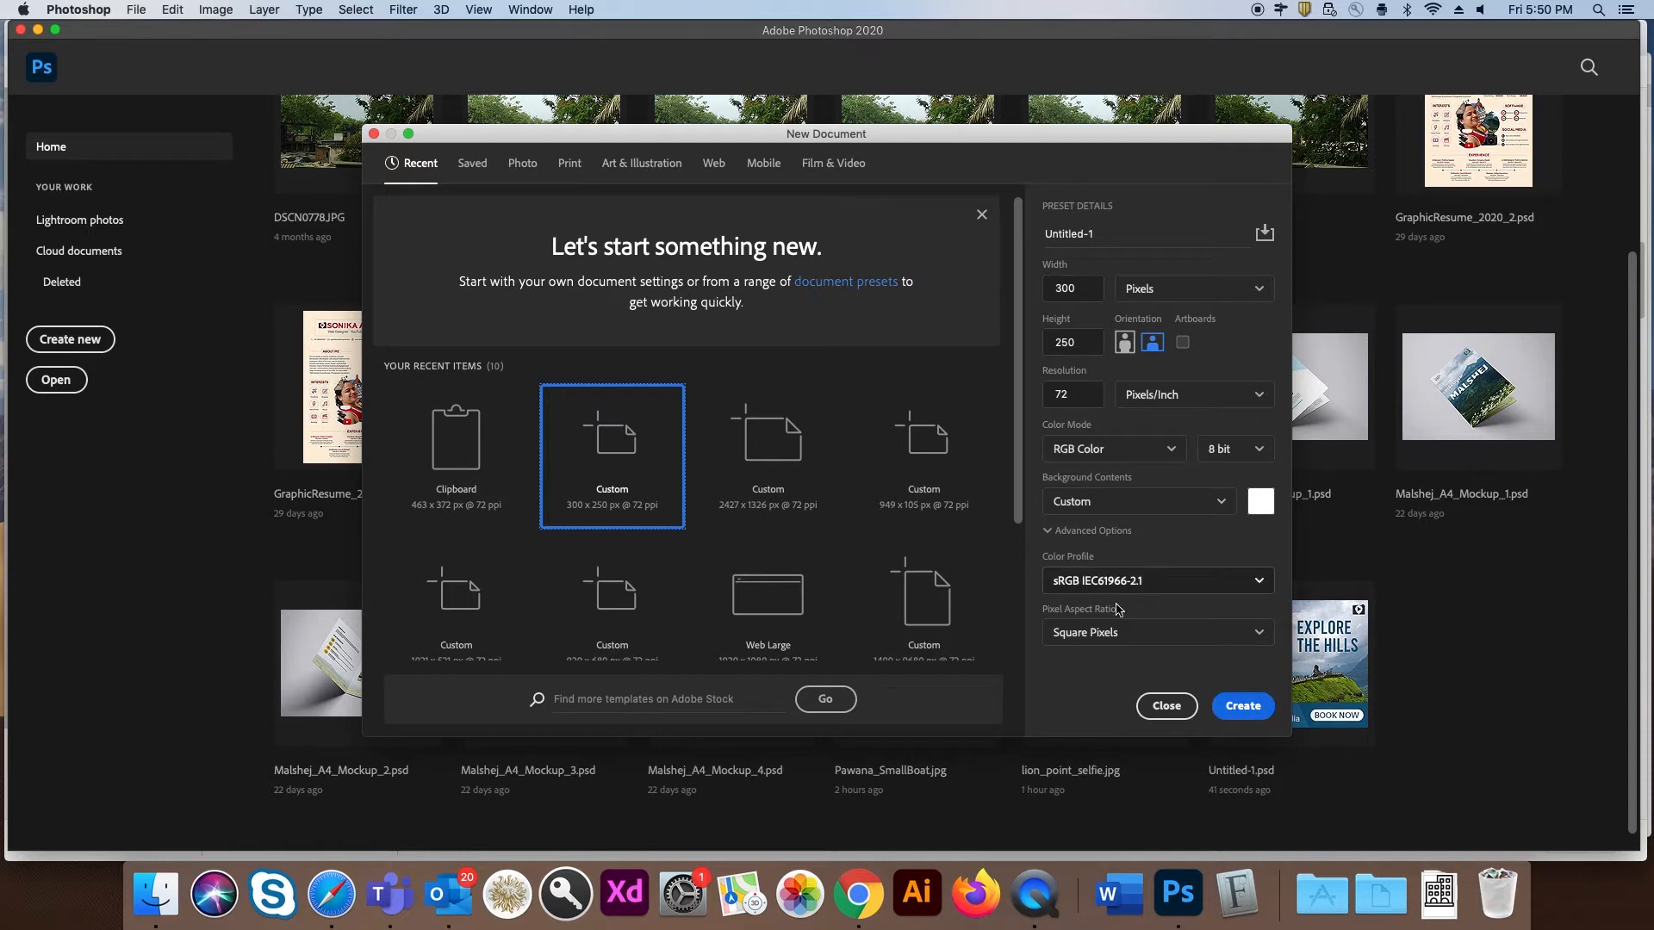
click(1243, 706)
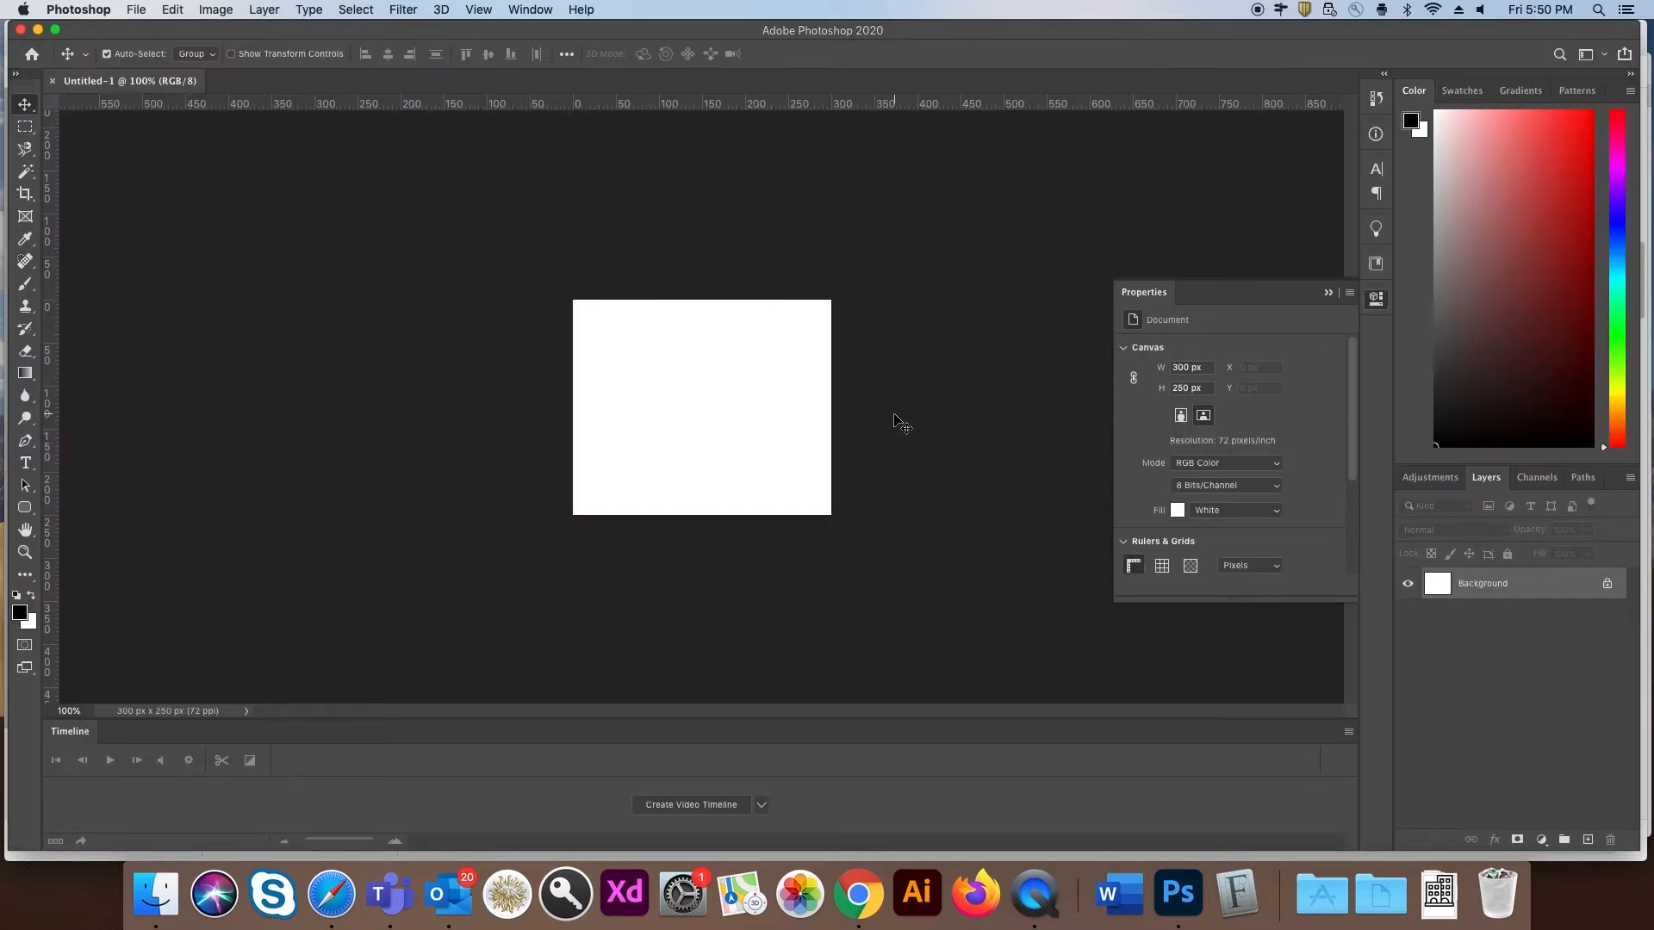
Step: Place Malshej_NeedlePin.jpg from the Images folder into the document, aligned with the top edge of the canvas
key(super+Tab)
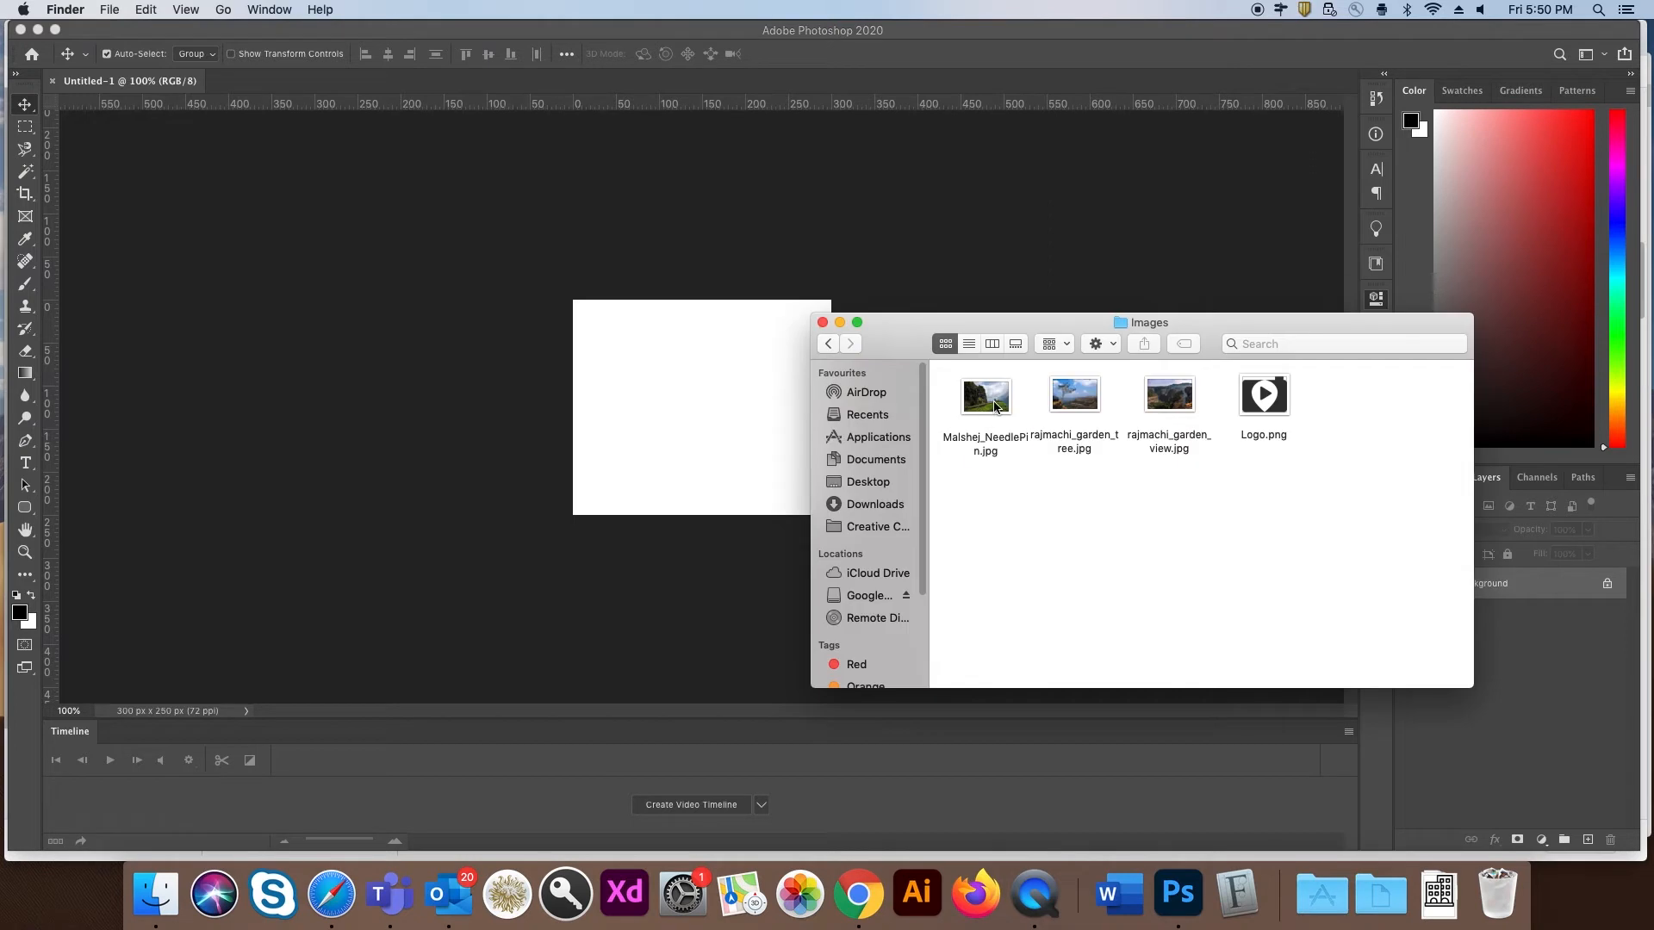
click(995, 406)
drag(973, 405, 737, 349)
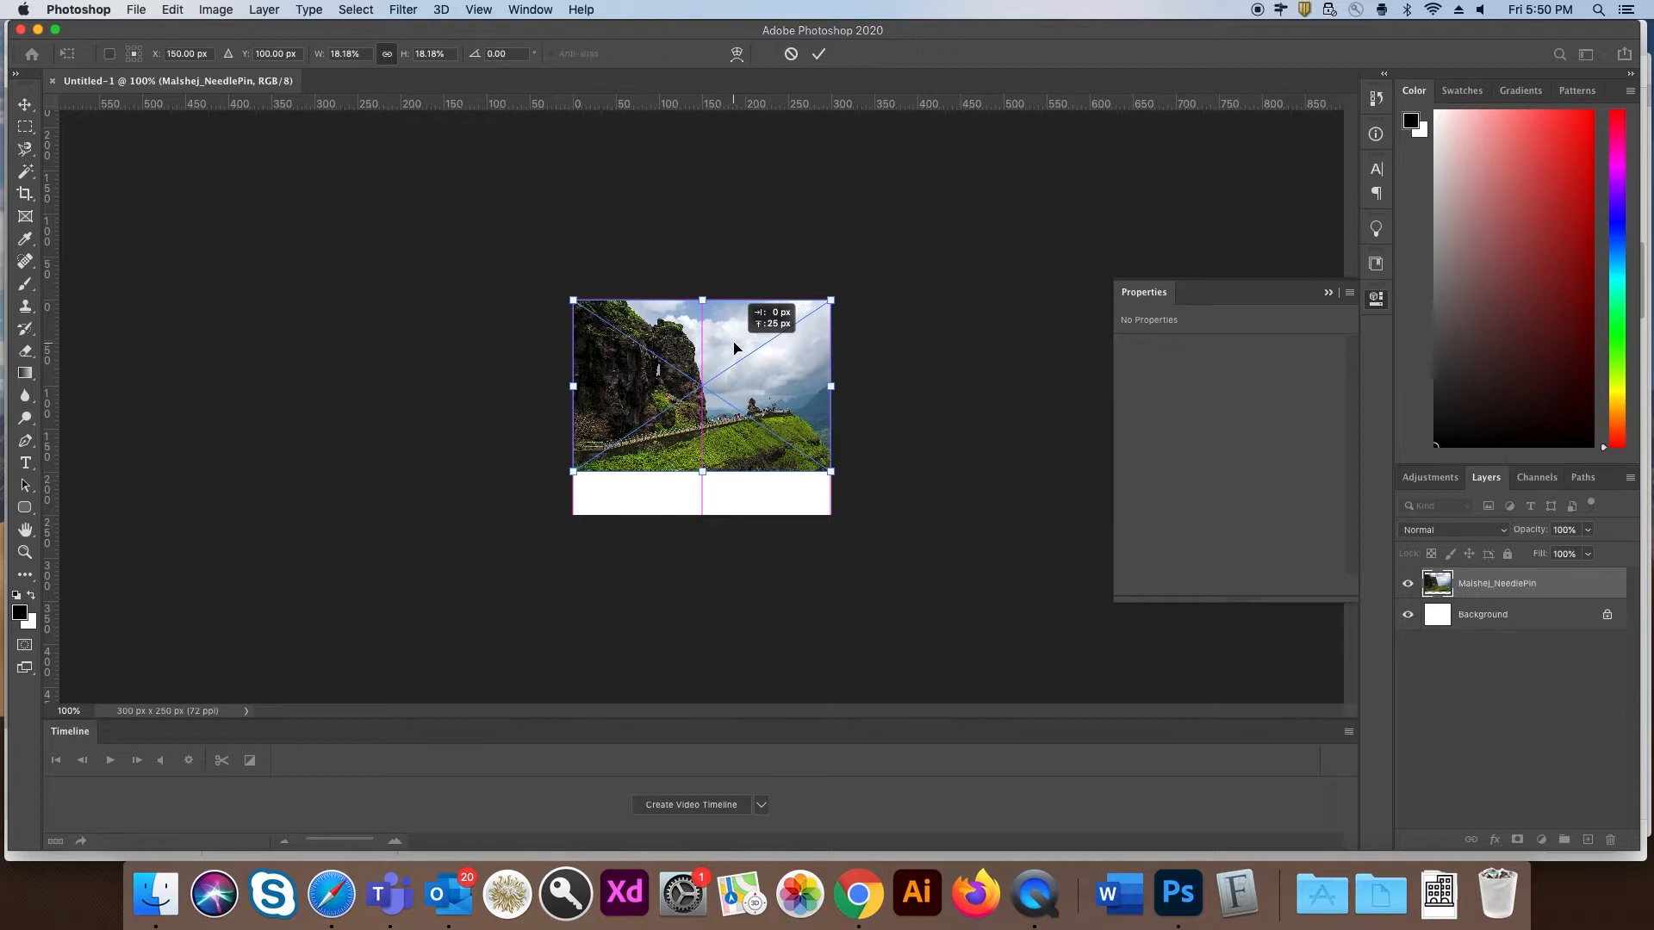
key(Return)
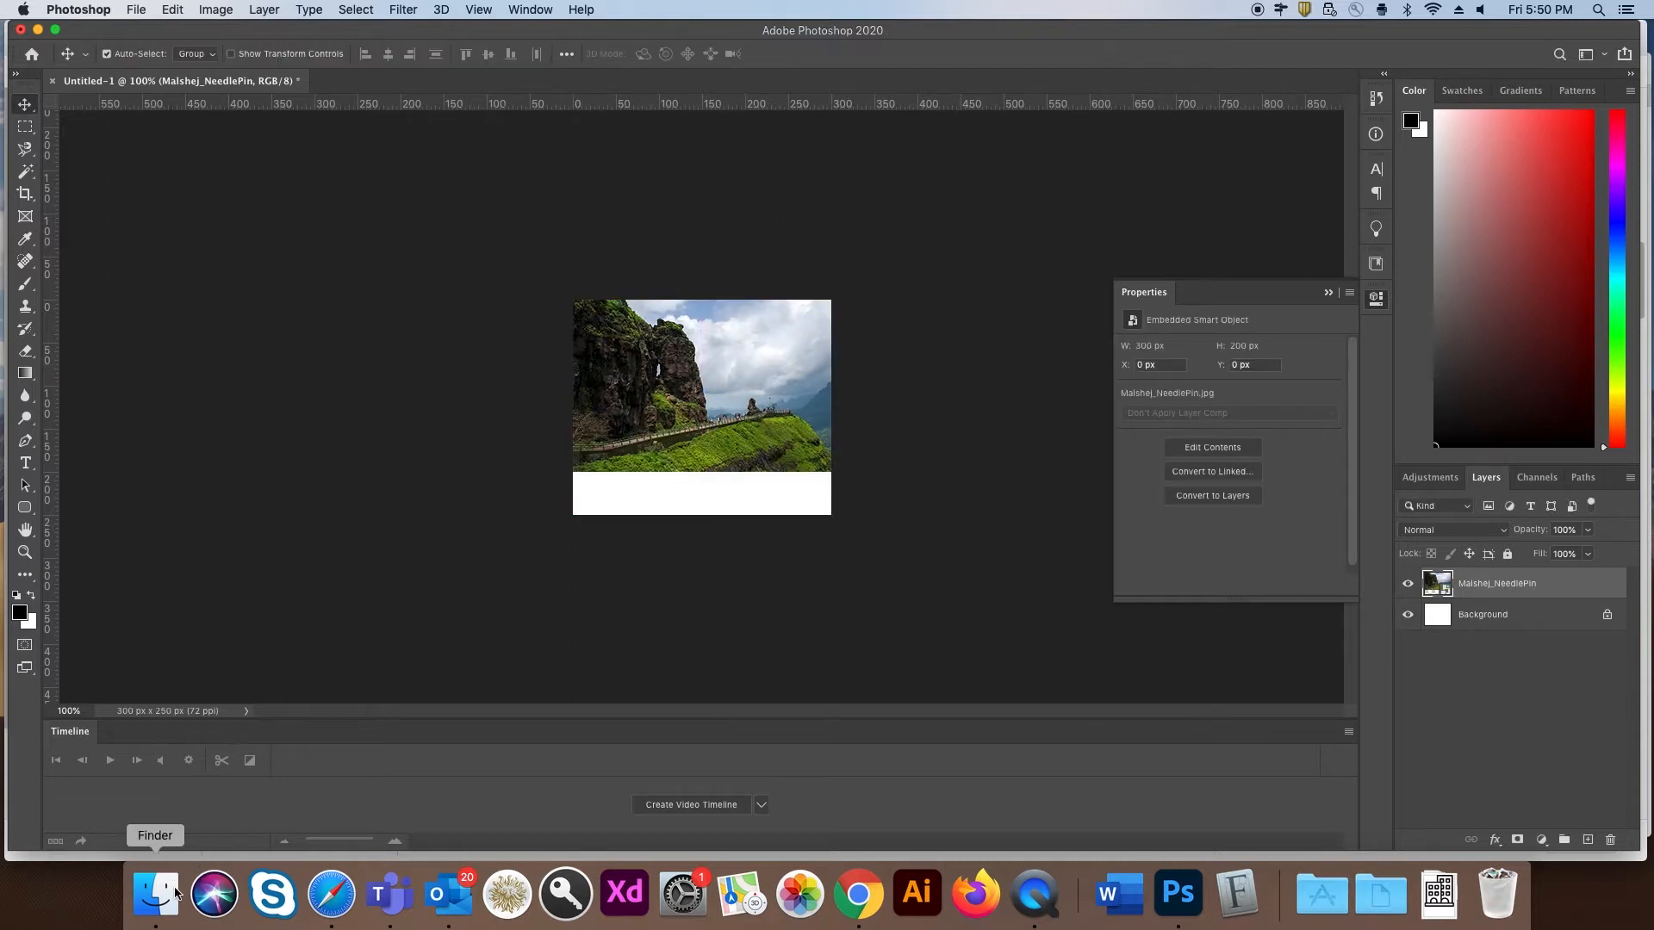
Step: Place Logo.png and scale it down to about 38 x 29 px in the upper-right corner of the photo
click(156, 893)
drag(1264, 394, 779, 327)
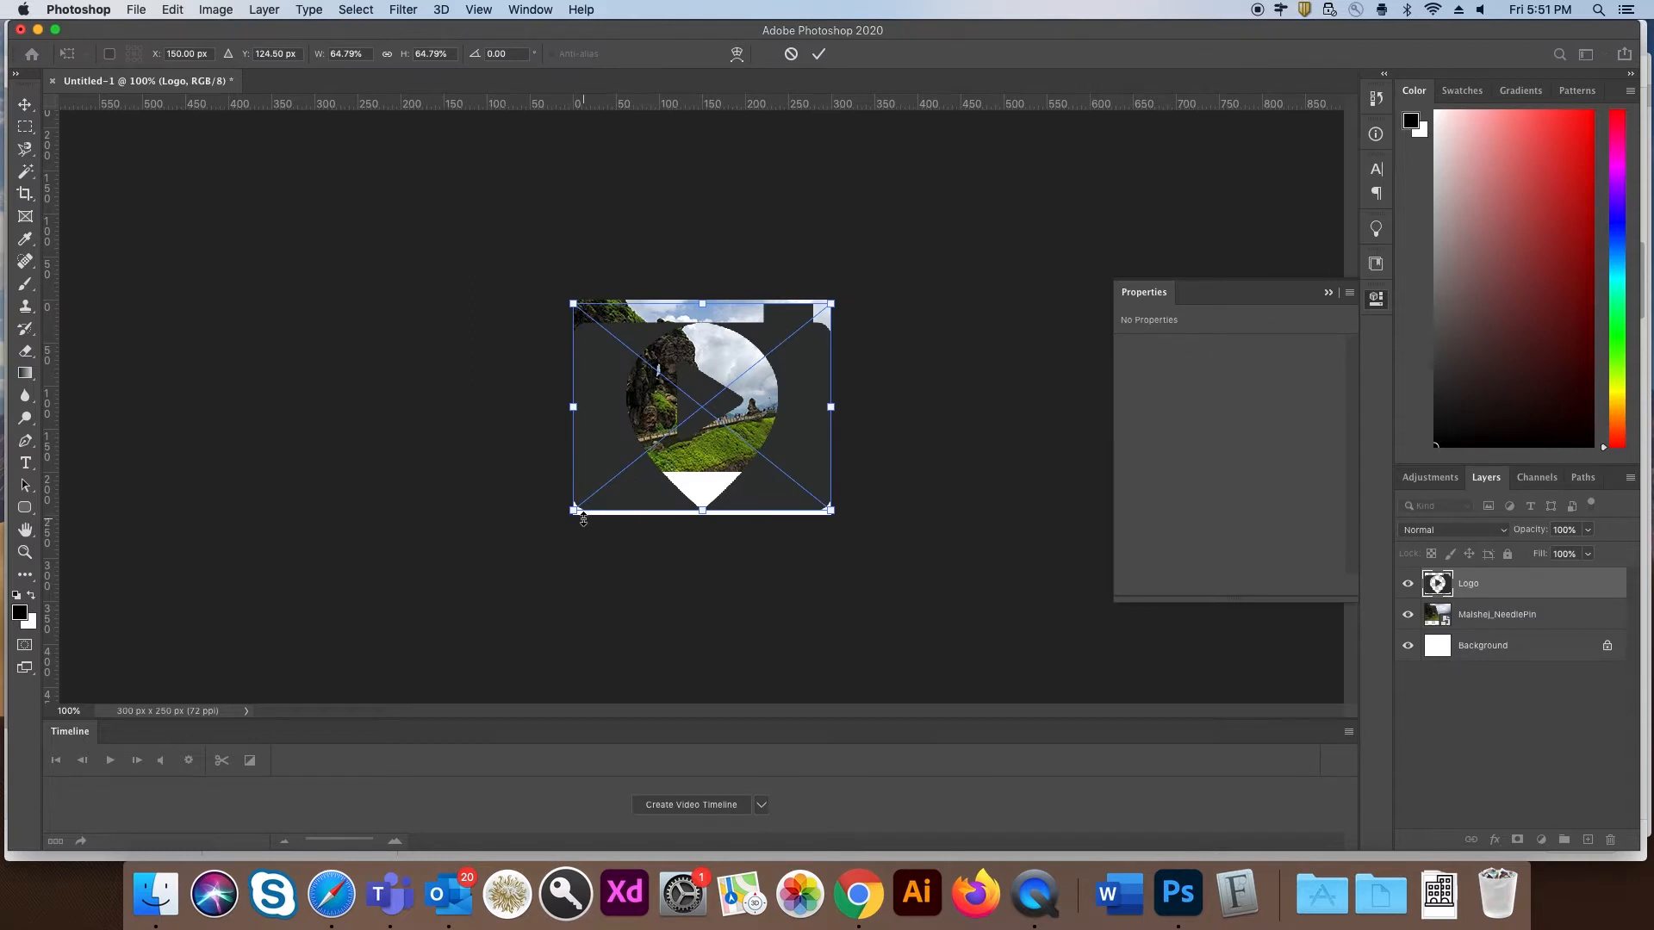
drag(573, 510, 801, 320)
key(Return)
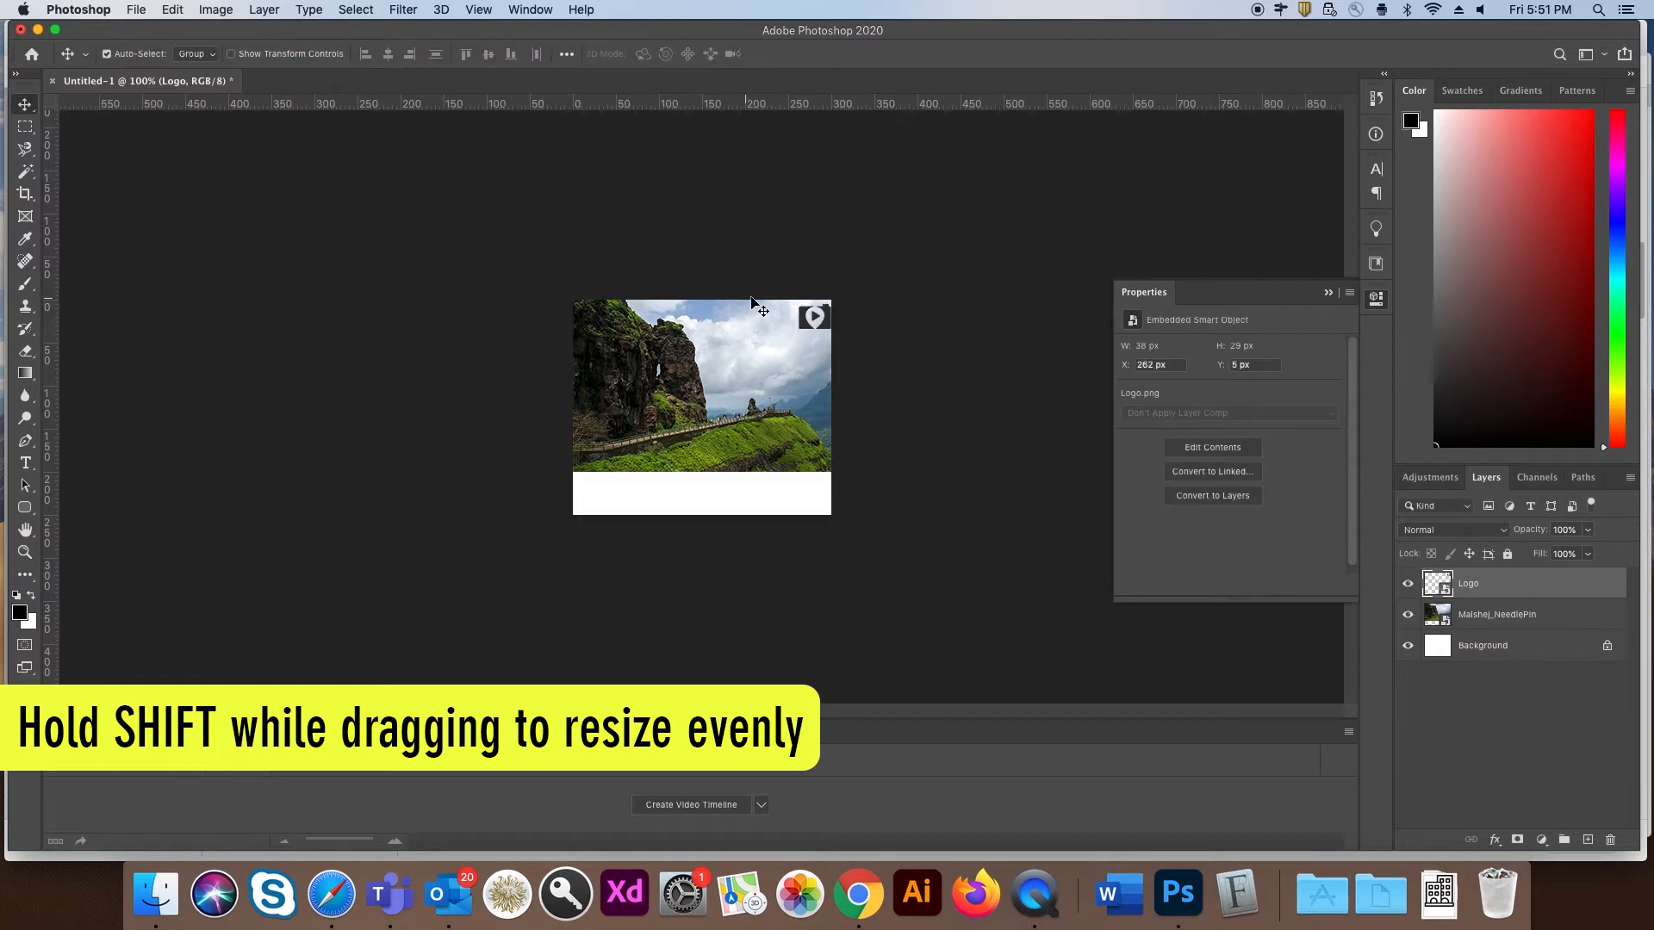
Step: Nudge the logo 5 px to the left so that it sits at X 257 px
key(super+t)
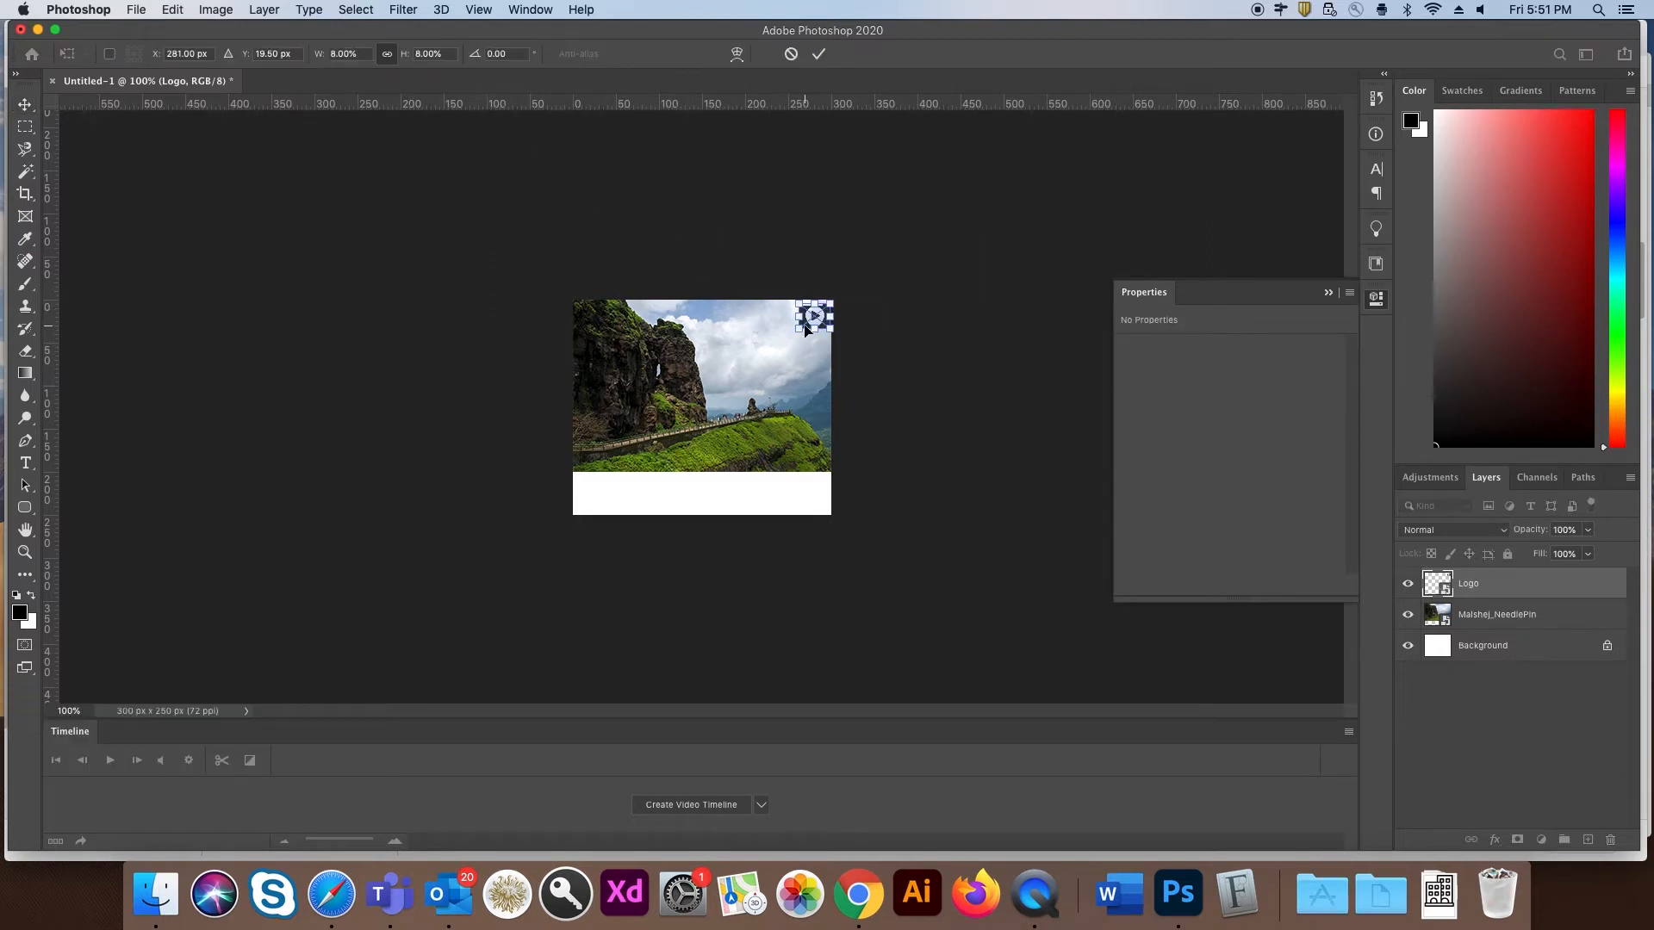
key(Return)
key(Left)
key(Left)
key(Left)
key(Left)
key(Left)
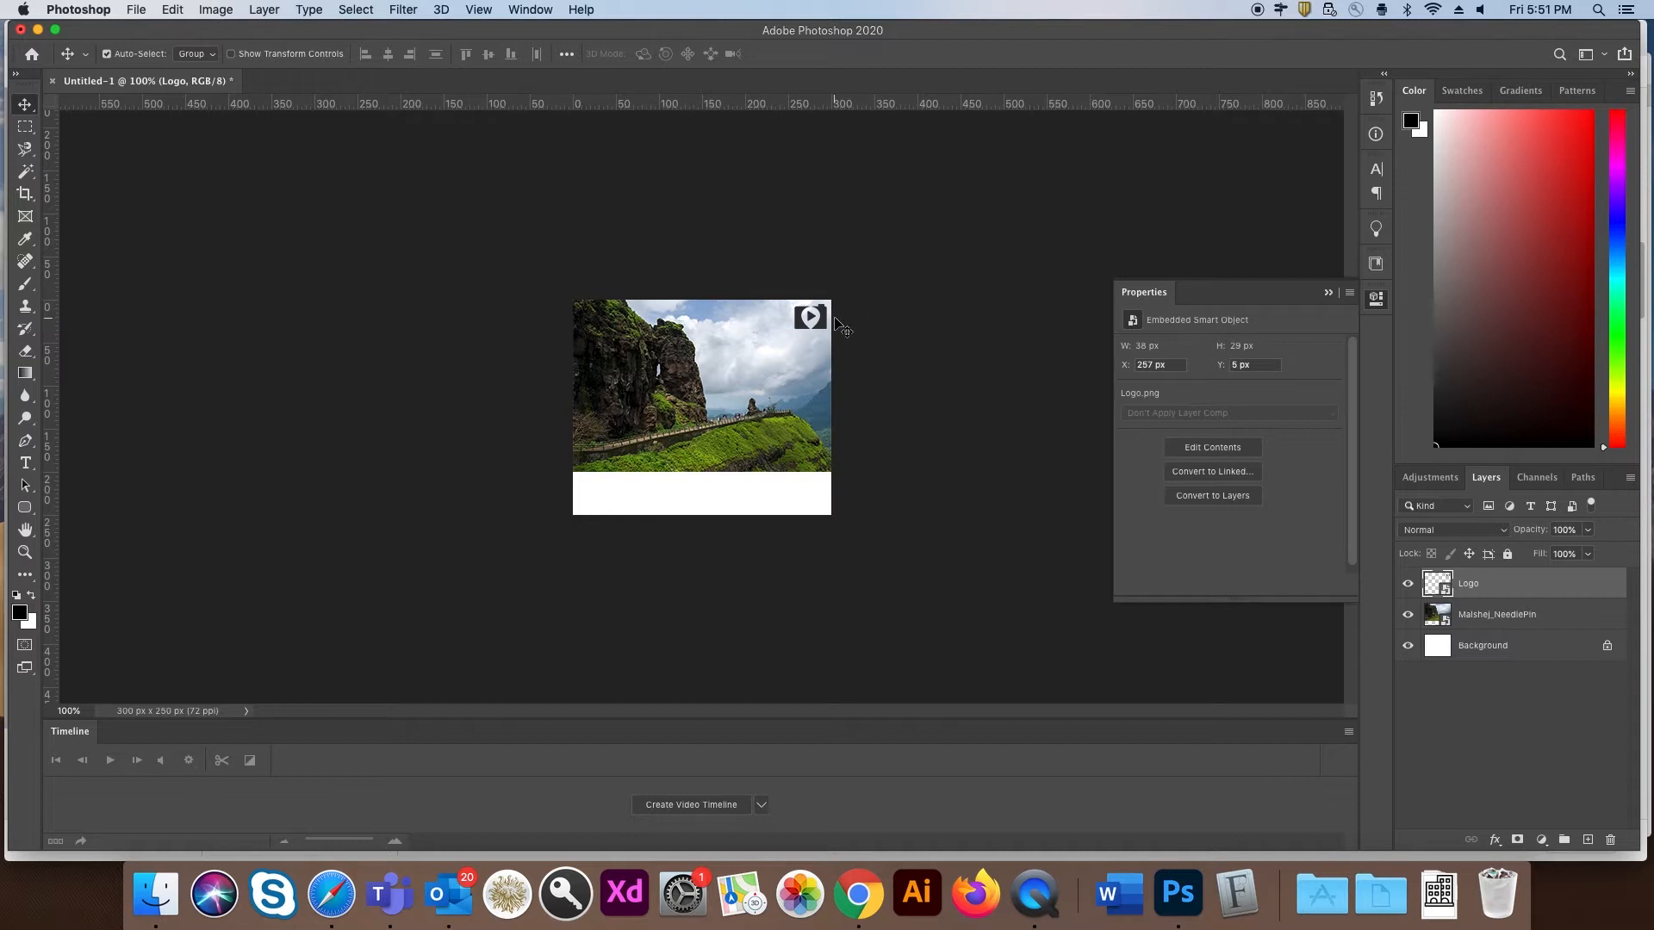
Step: Add the two-line heading "EXPLORE / THE HILLS" in 45 pt Bebas over the sky below the logo
key(super+plus)
key(super+plus)
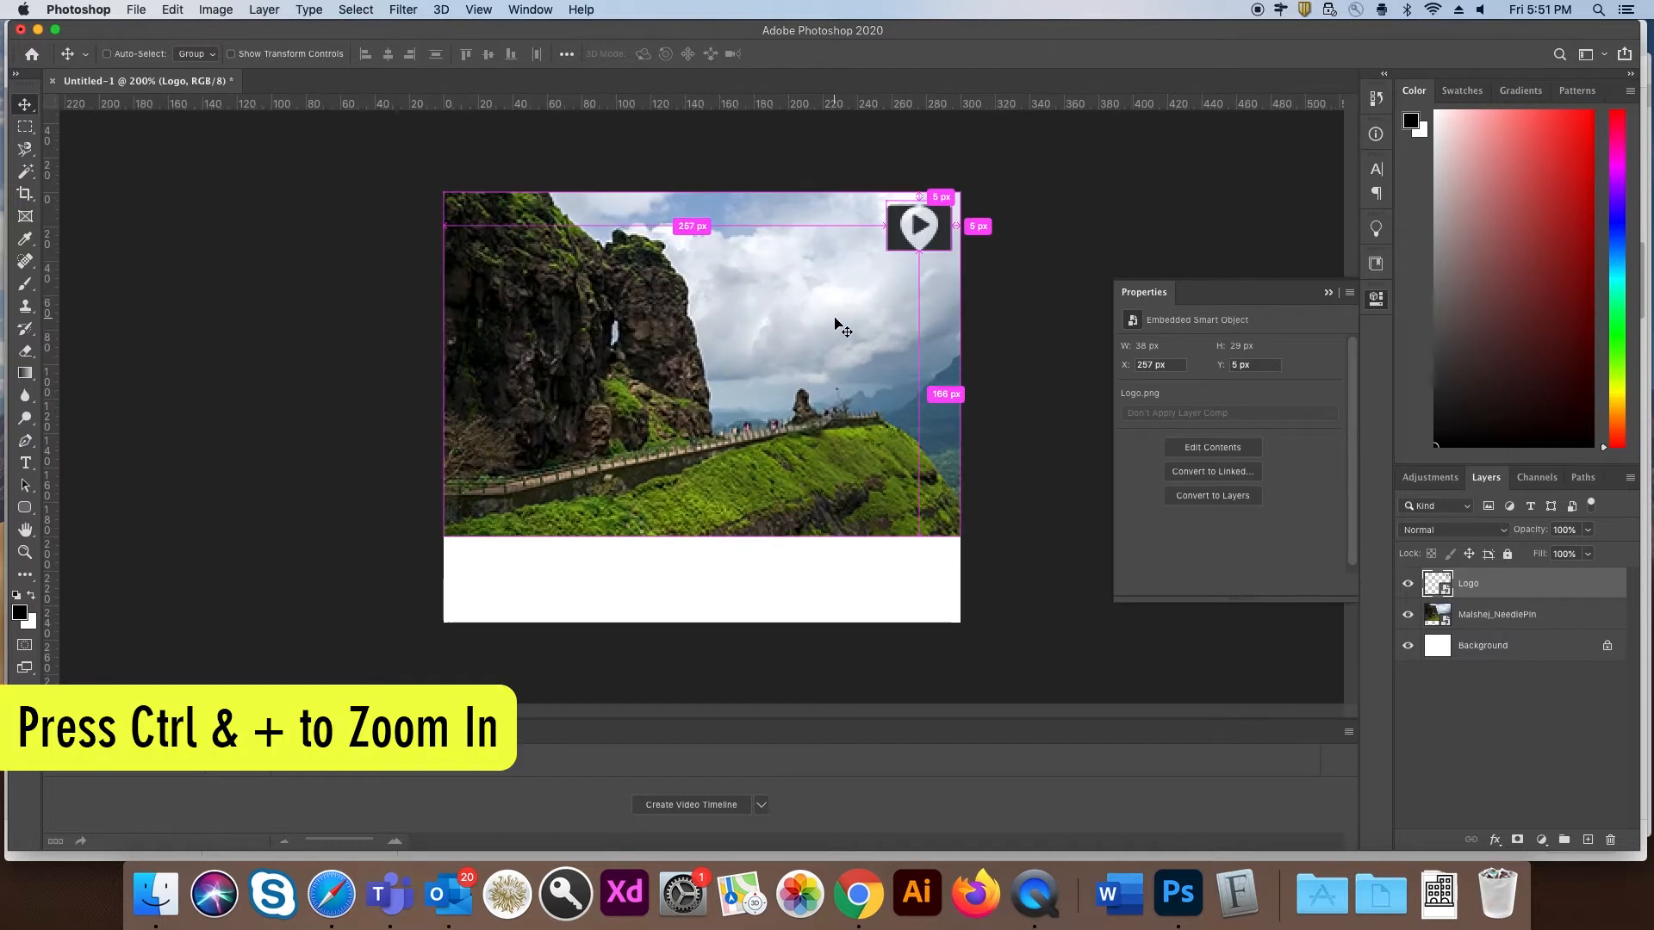
key(super+minus)
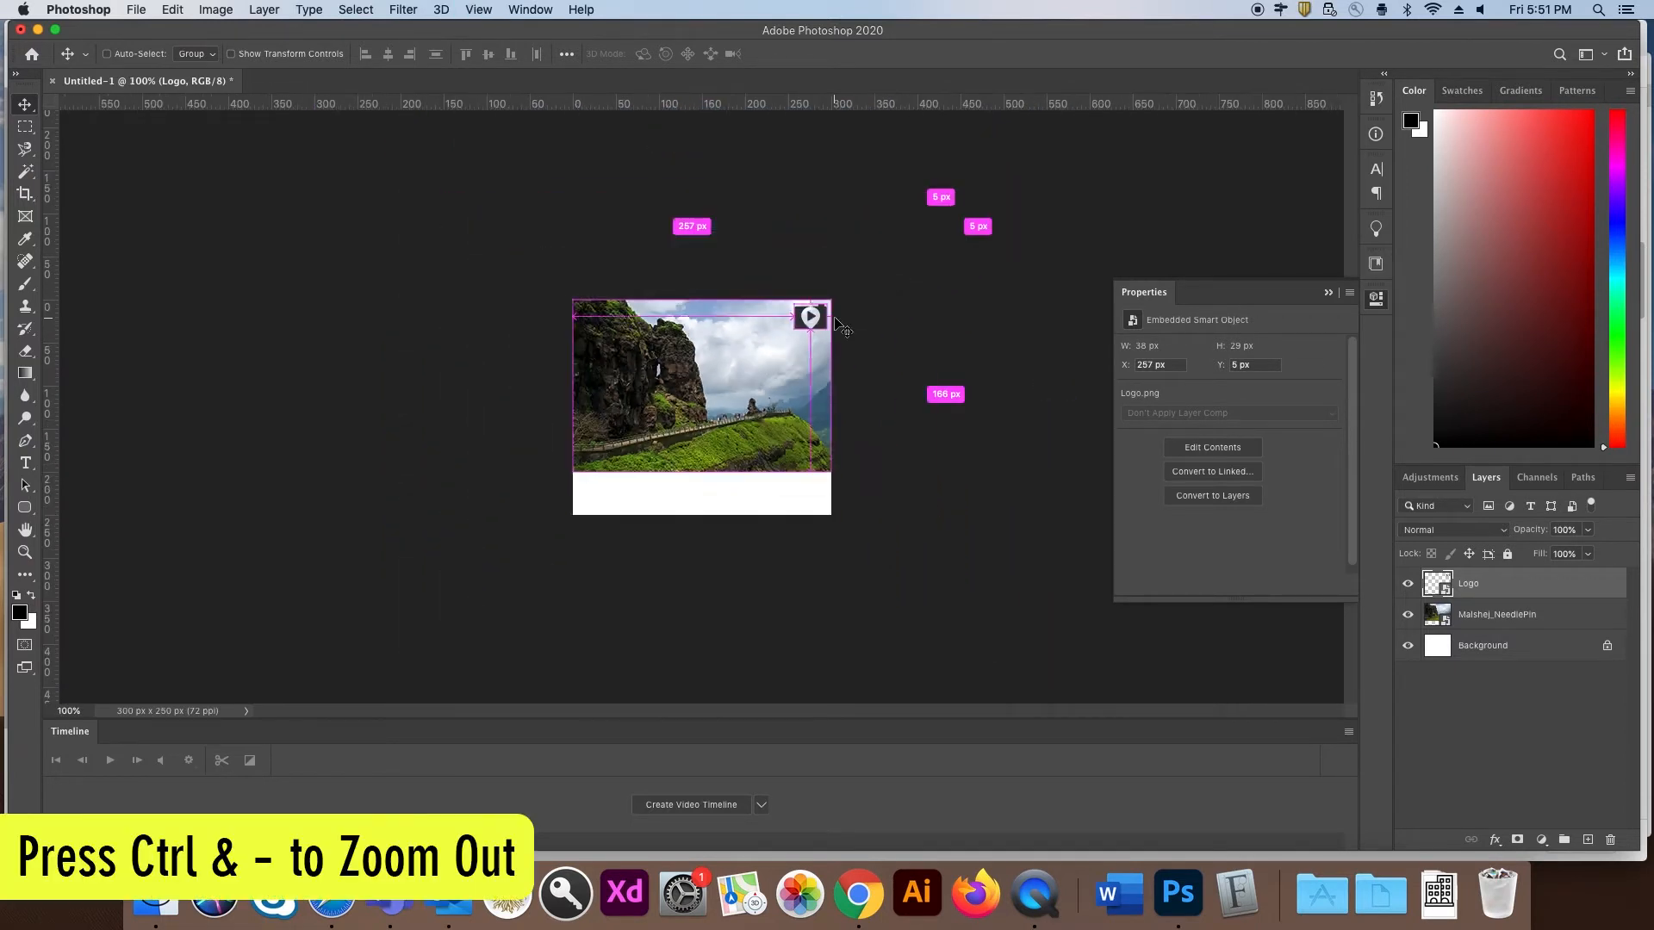
key(t)
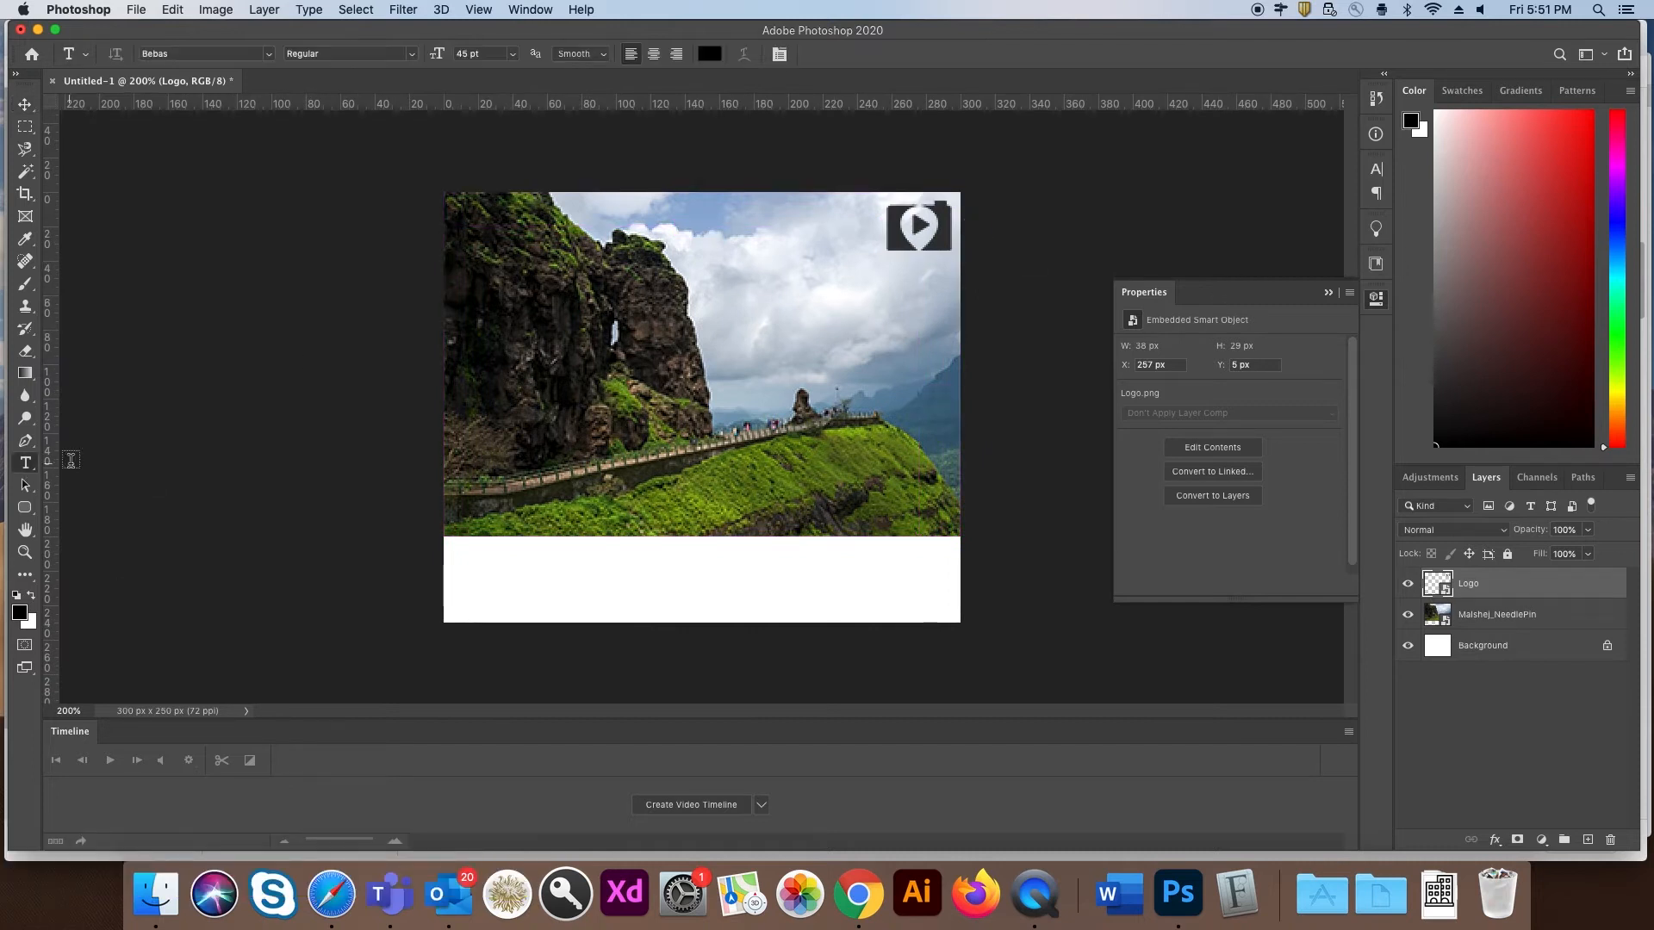
click(757, 304)
text(EXPLORE)
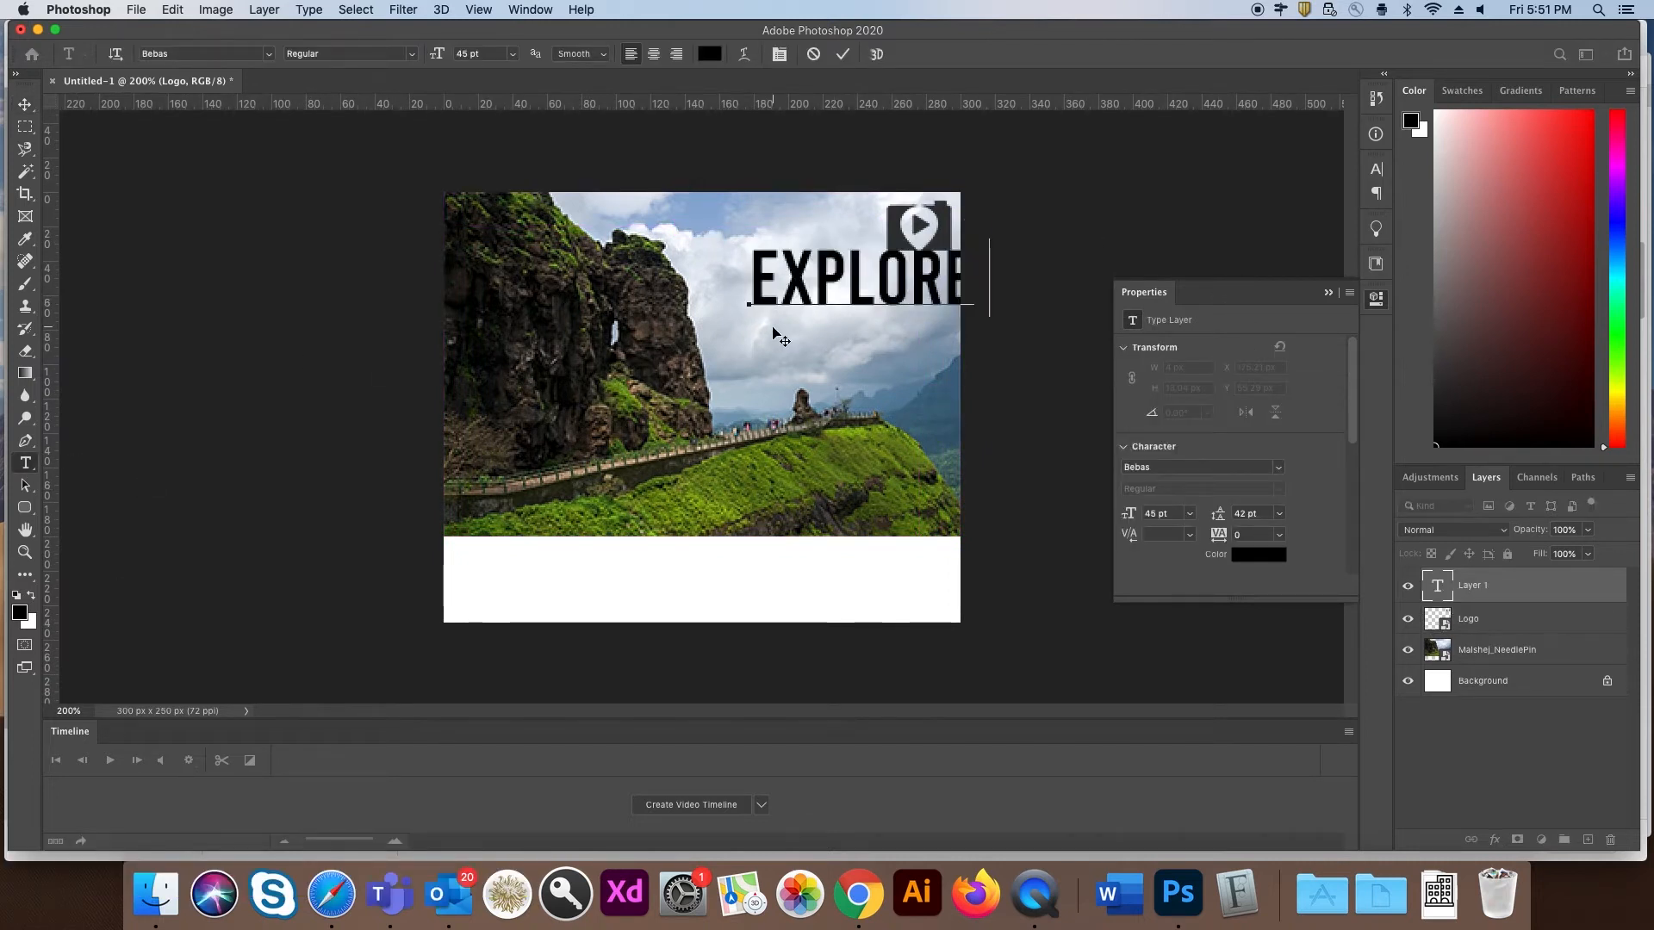
key(Return)
text(THE HILLS)
key(Escape)
key(v)
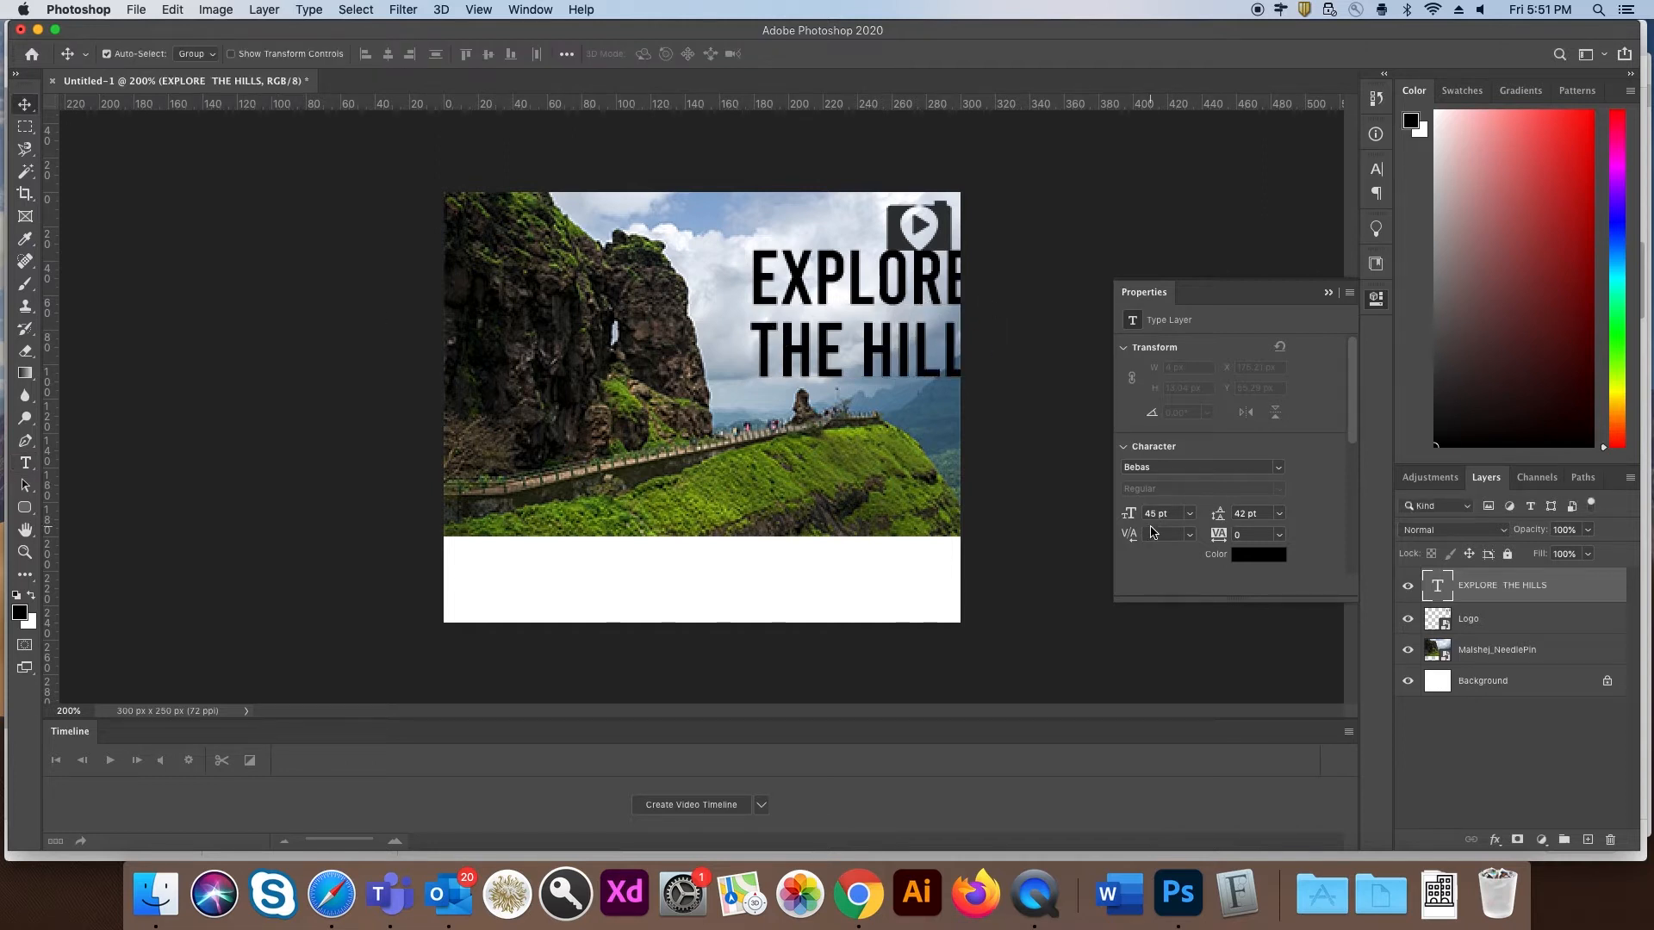
Step: Reduce the heading to 32 pt with 30 pt leading and recolor it with the logo's dark grey, 333535
drag(1131, 518, 1204, 515)
click(25, 462)
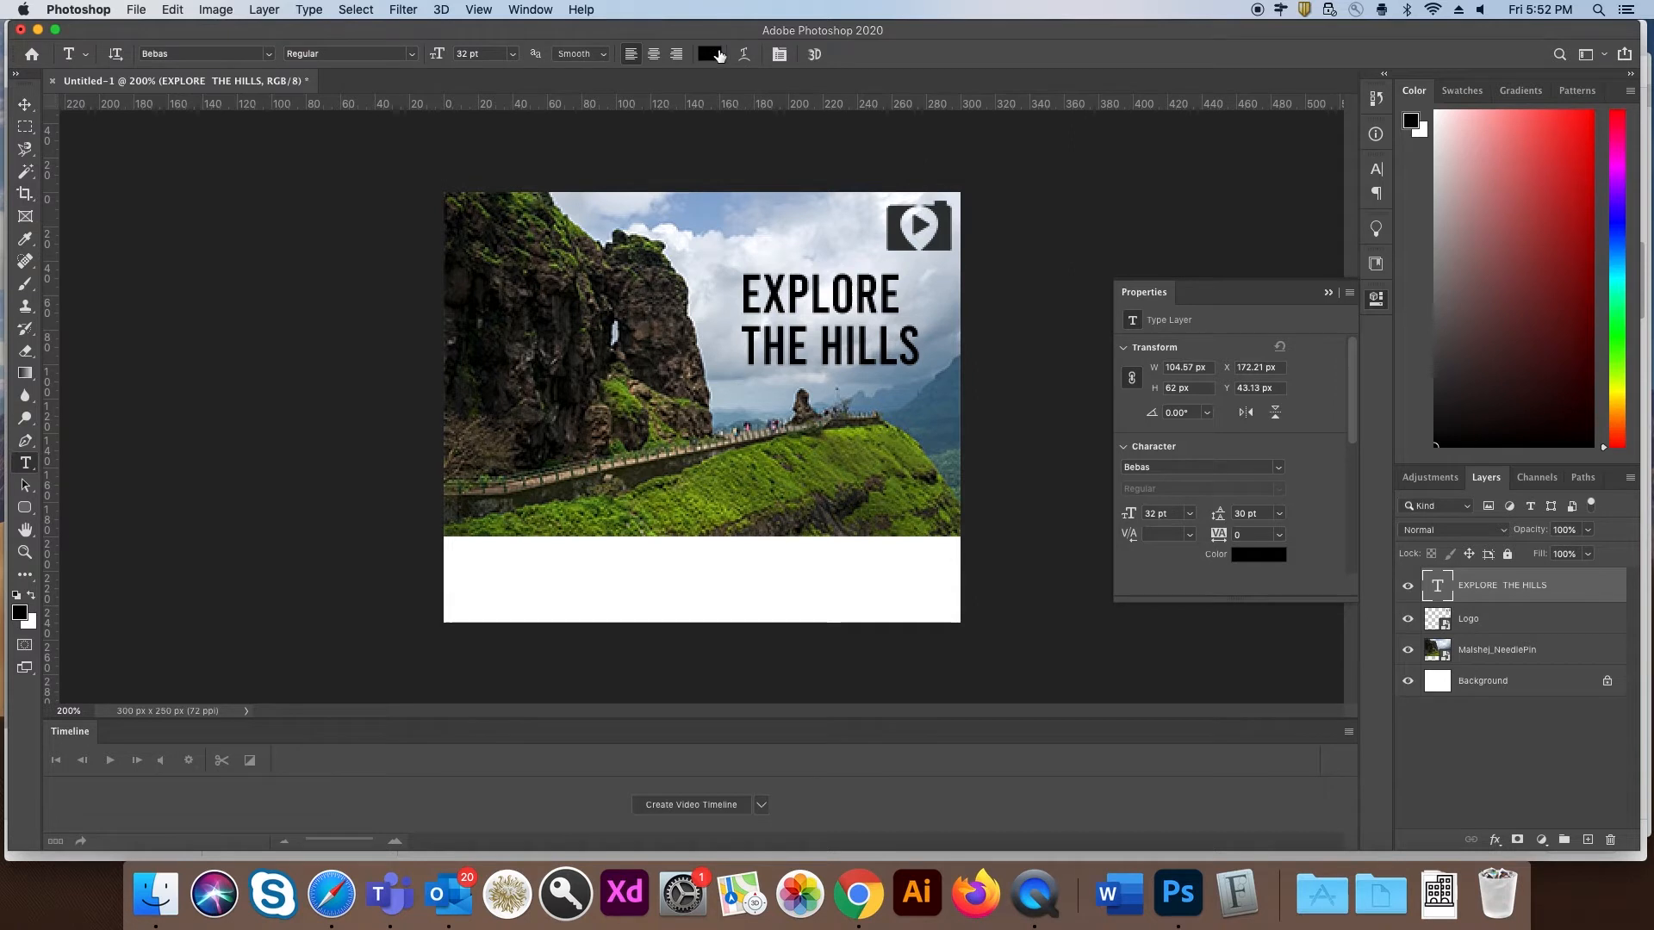
click(716, 54)
click(945, 233)
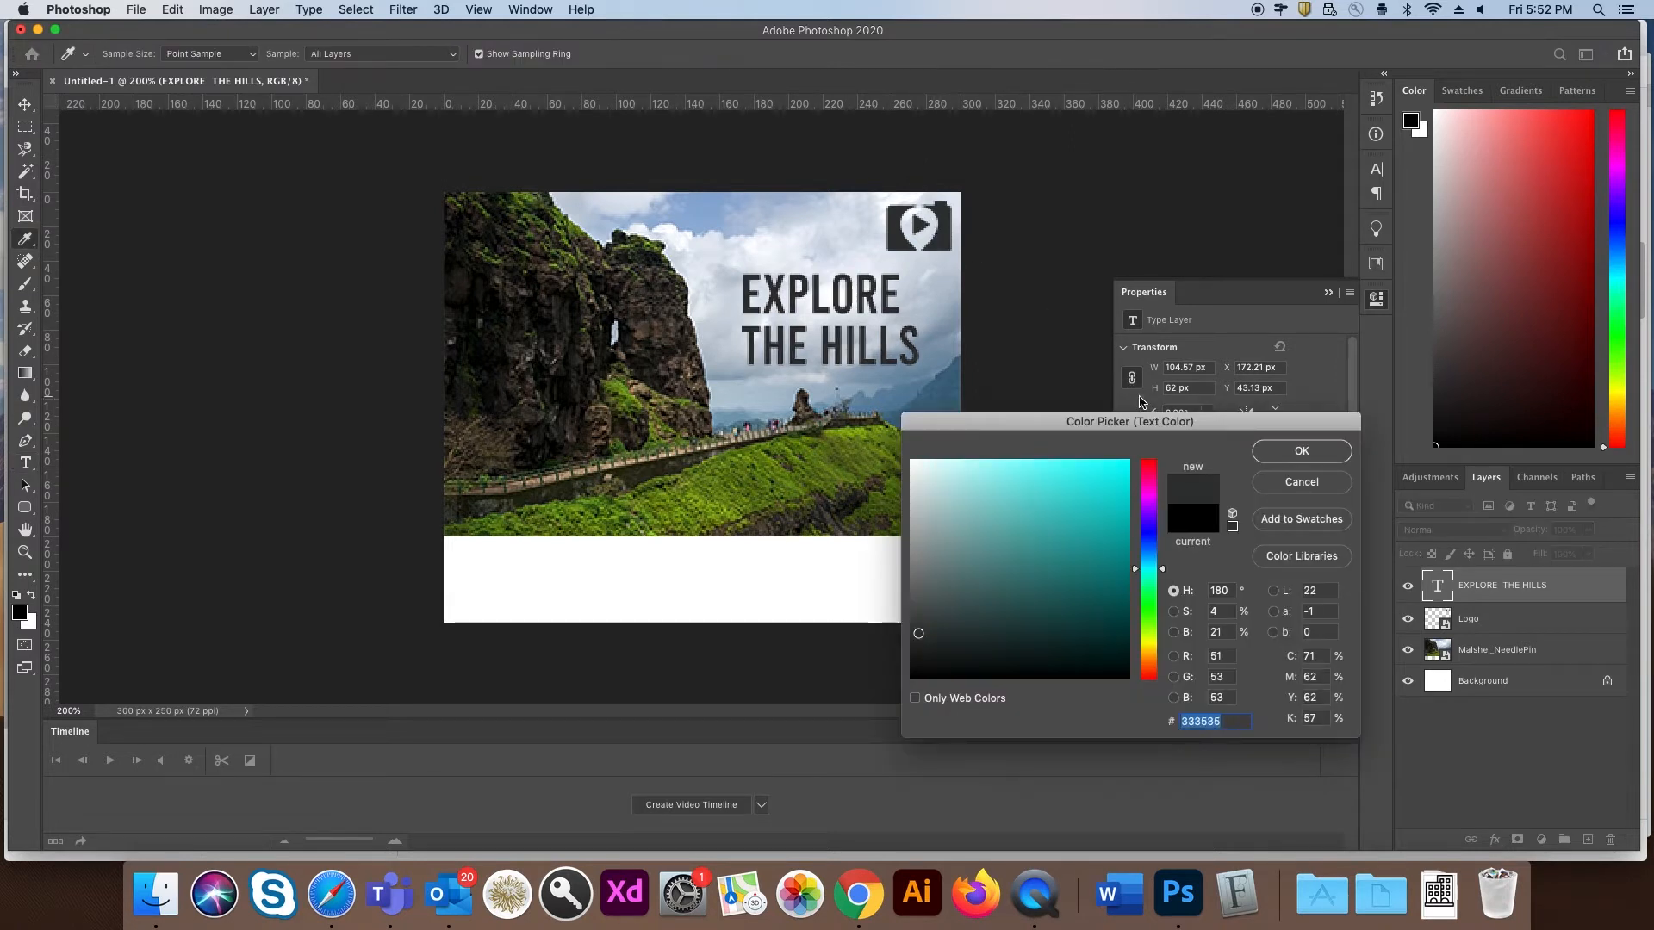
click(1263, 447)
key(v)
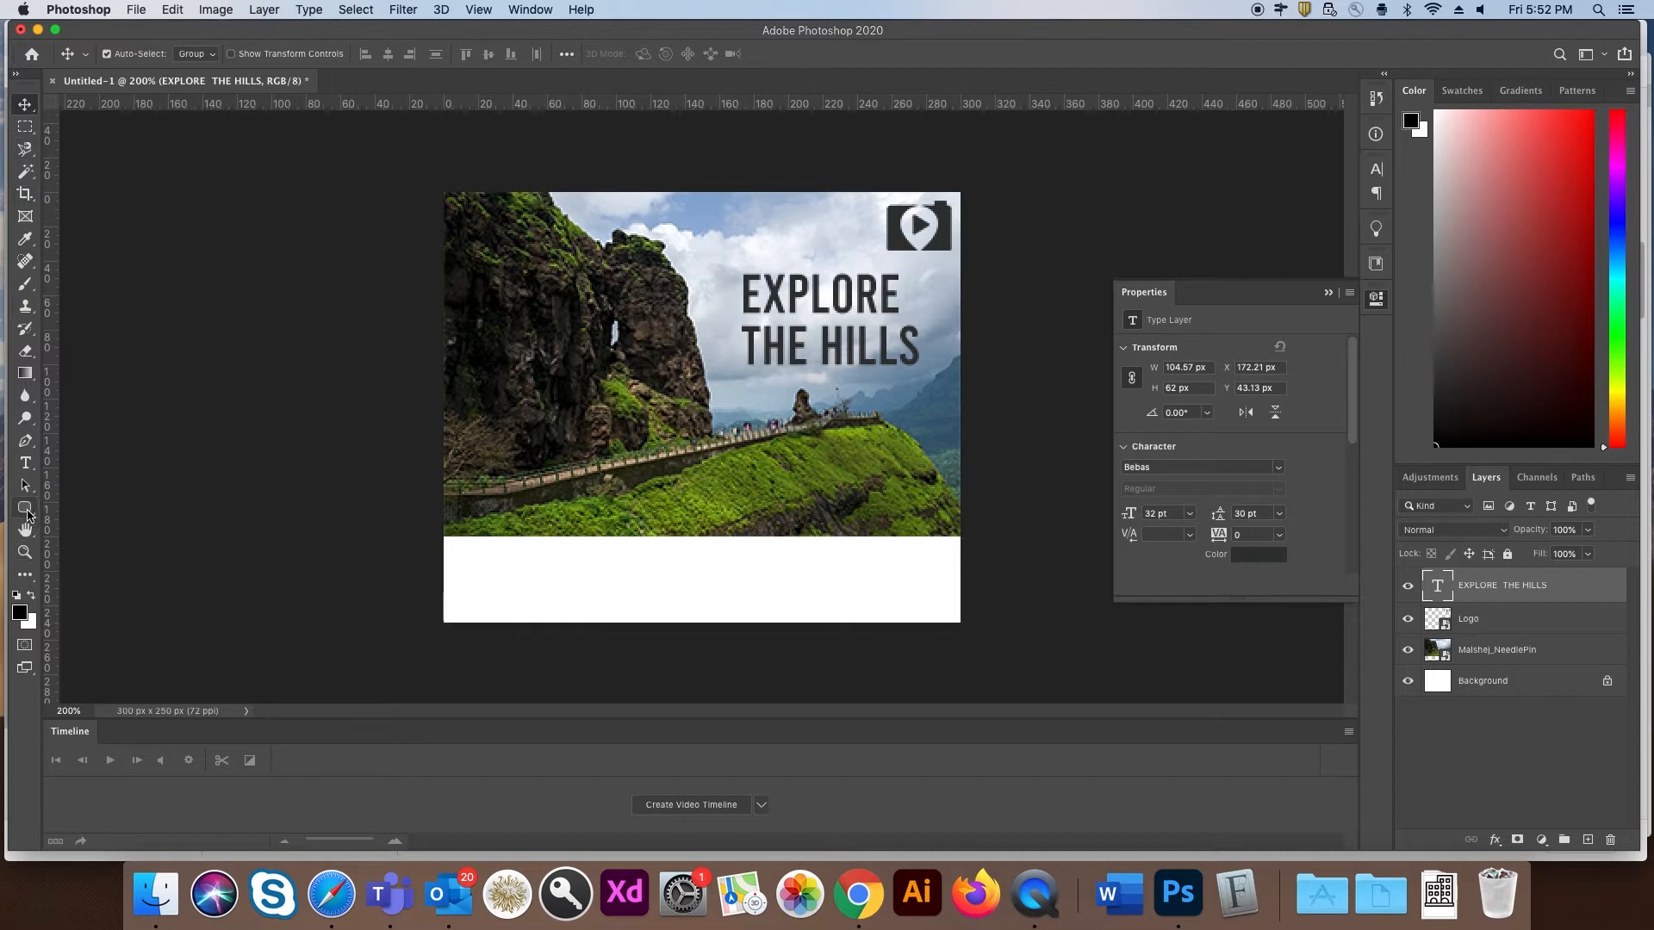
Step: Draw a black rectangle about 304 x 66 px covering the white strip below the photo
click(27, 510)
click(94, 507)
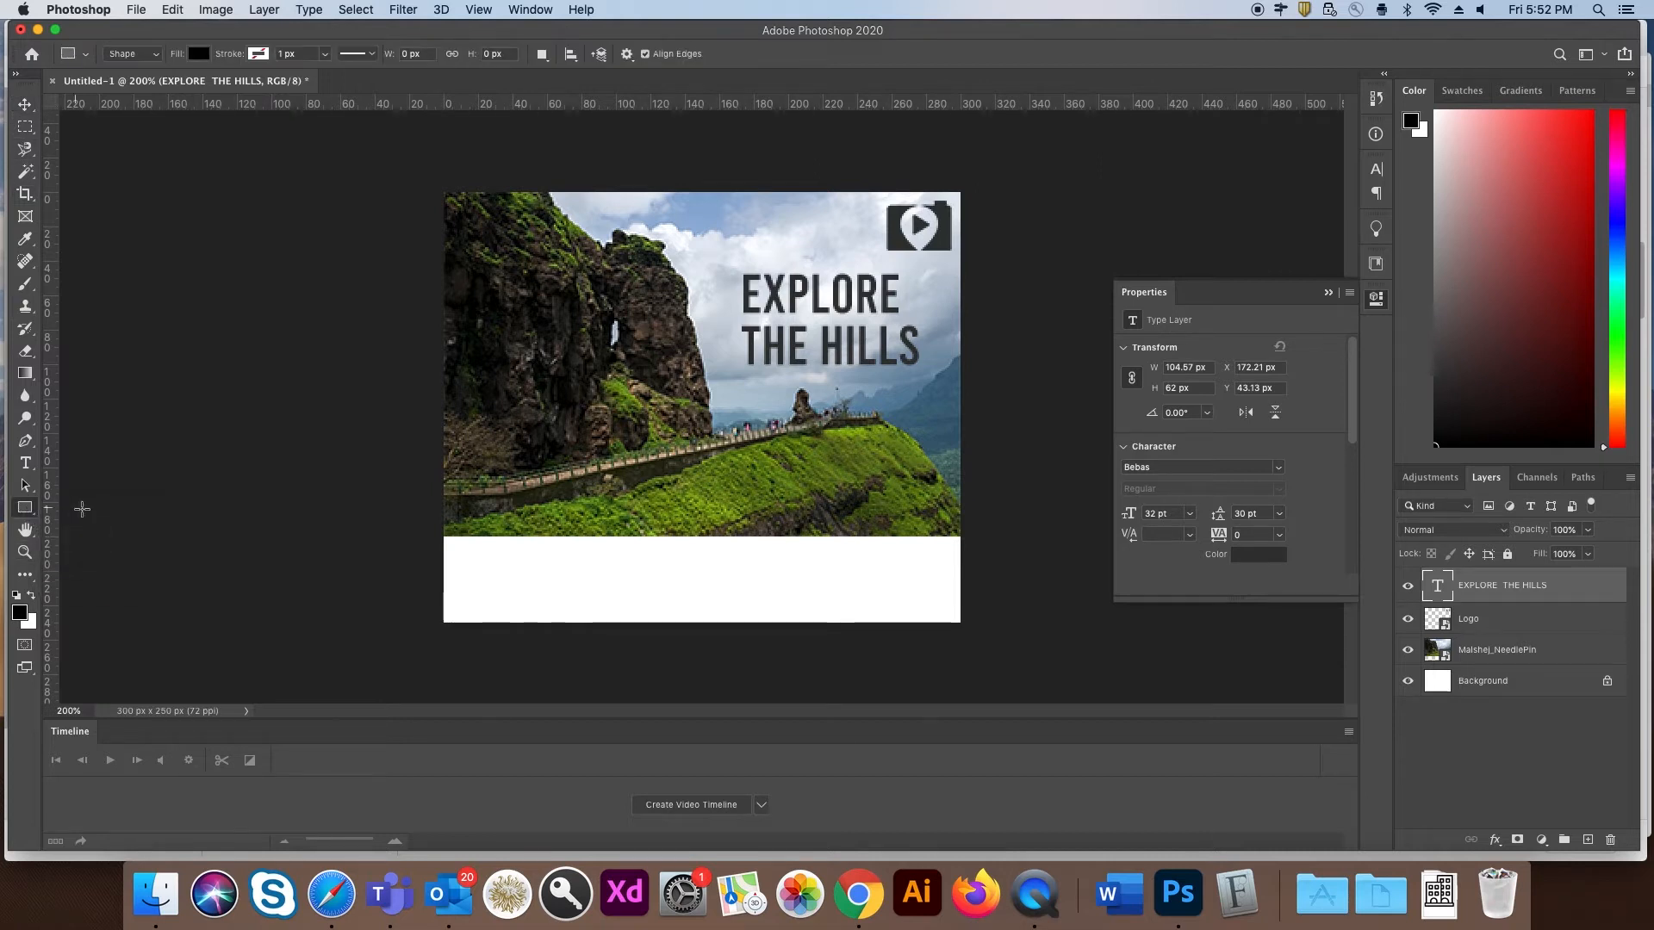
drag(442, 535, 964, 646)
Step: On a new layer, draw a black Pen tool shape with a slanted left edge over the right part of the bottom strip
key(super+alt+shift+n)
click(25, 441)
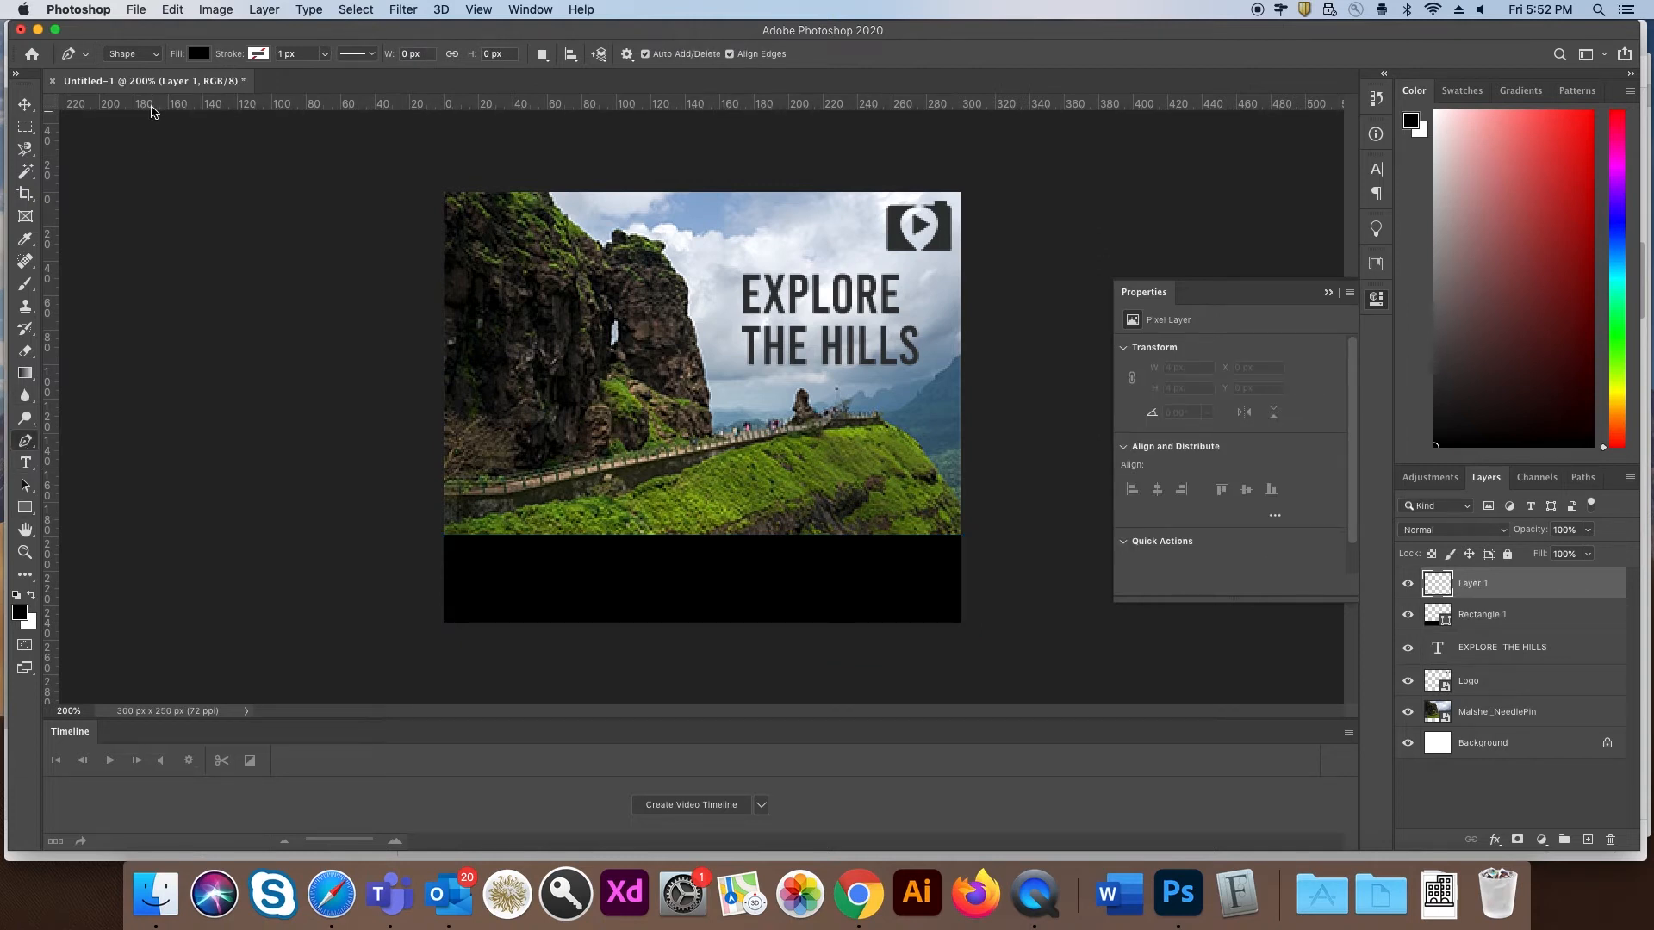
click(130, 53)
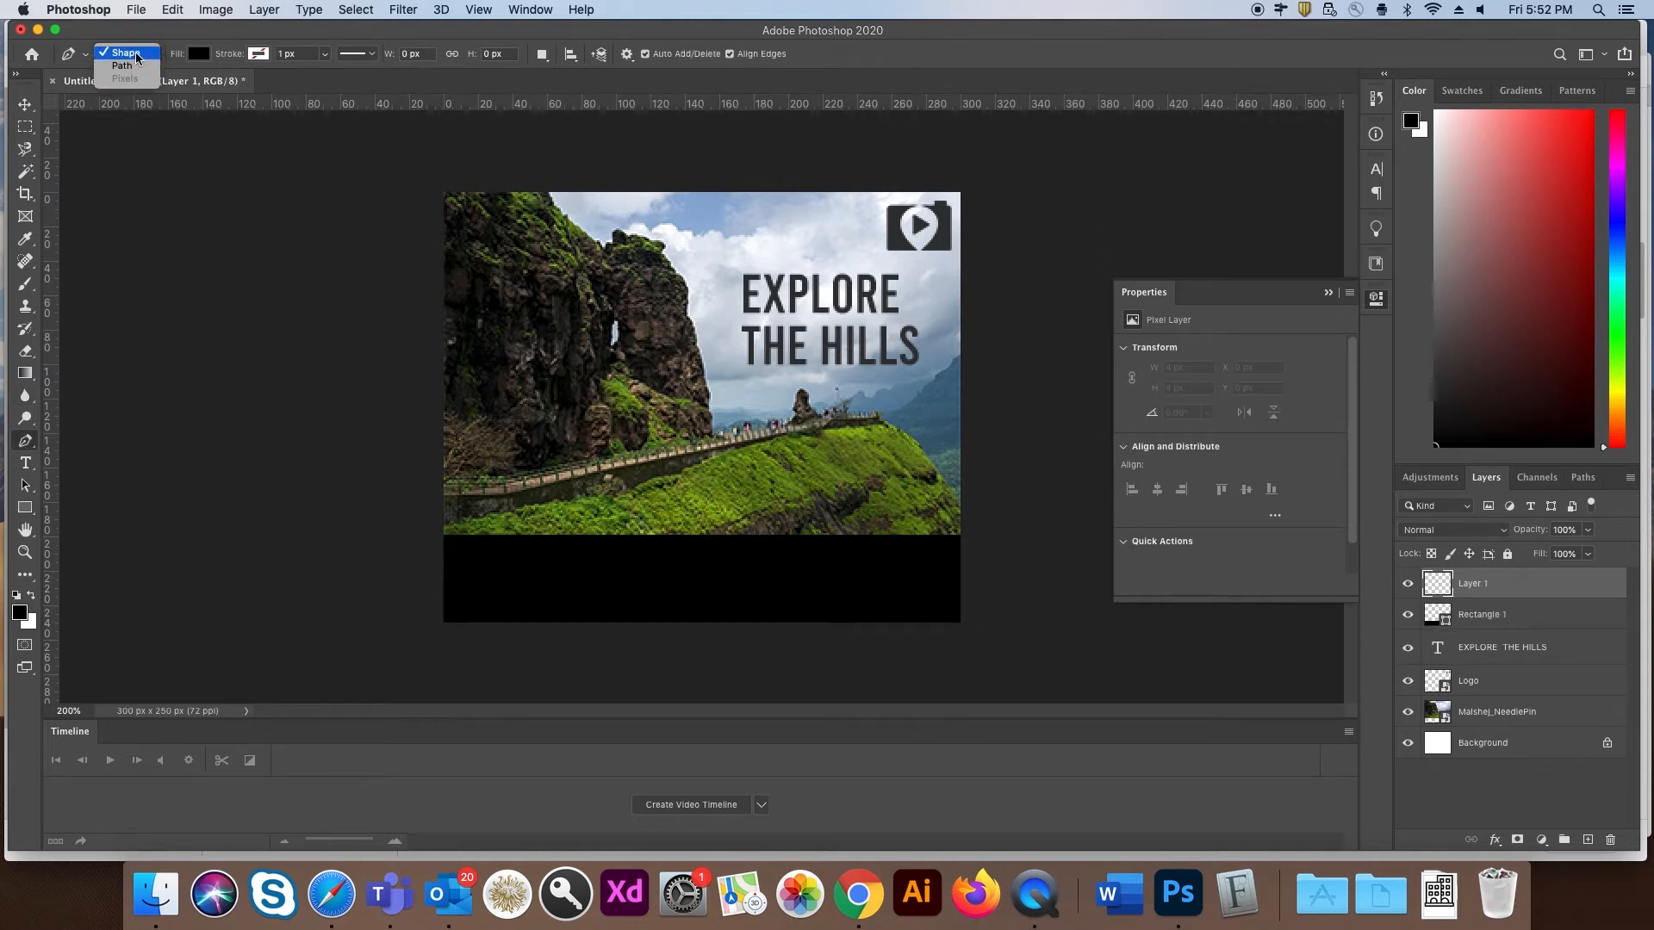
click(137, 54)
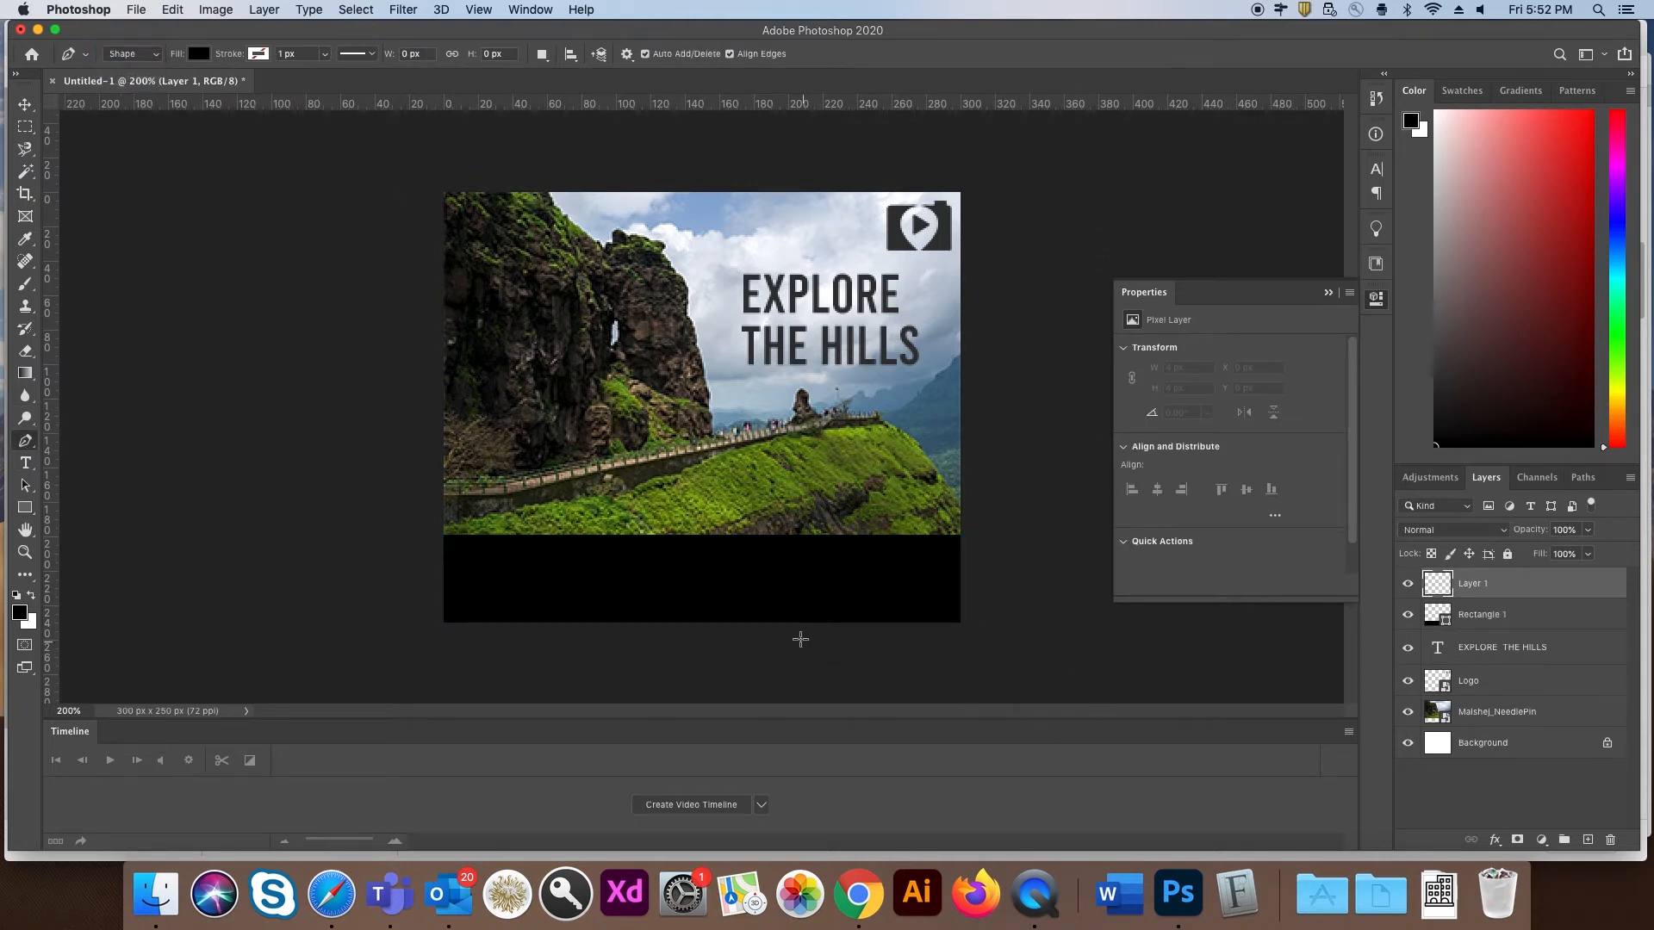
click(727, 527)
click(762, 630)
click(974, 635)
click(969, 527)
click(741, 528)
Step: Recolor the bottom strip rectangle with the logo's dark grey, 333535
double_click(1437, 614)
click(1092, 380)
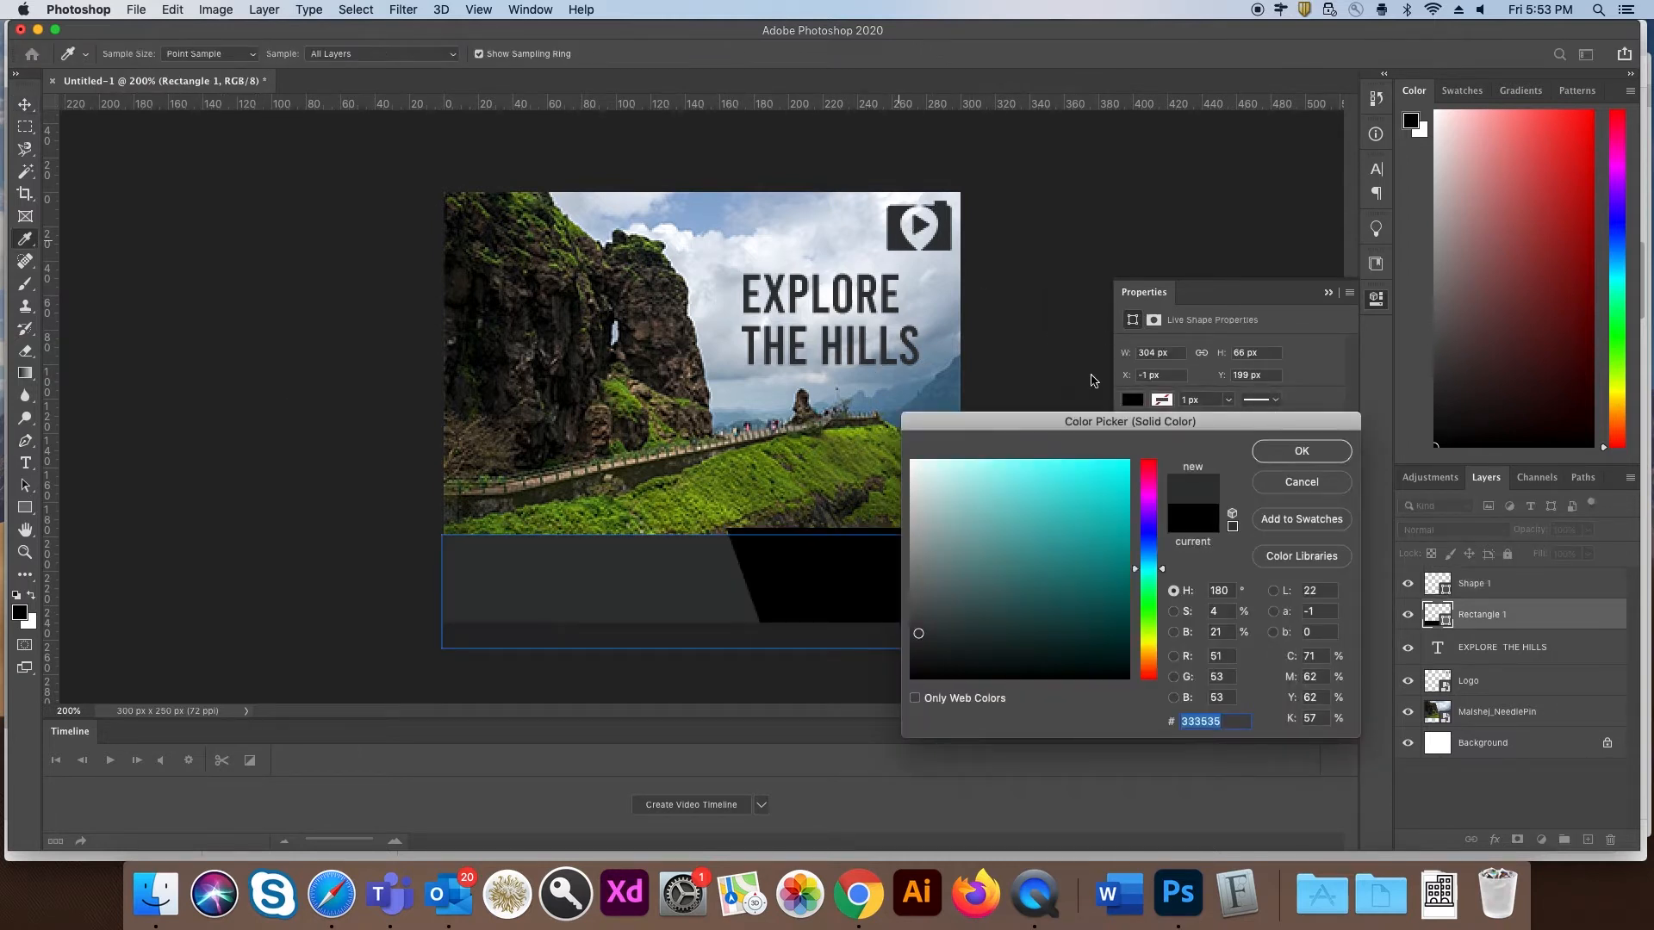
click(1302, 450)
key(v)
Step: Recolor the slanted shape on the bottom strip with a darker grey, 202121
click(1436, 584)
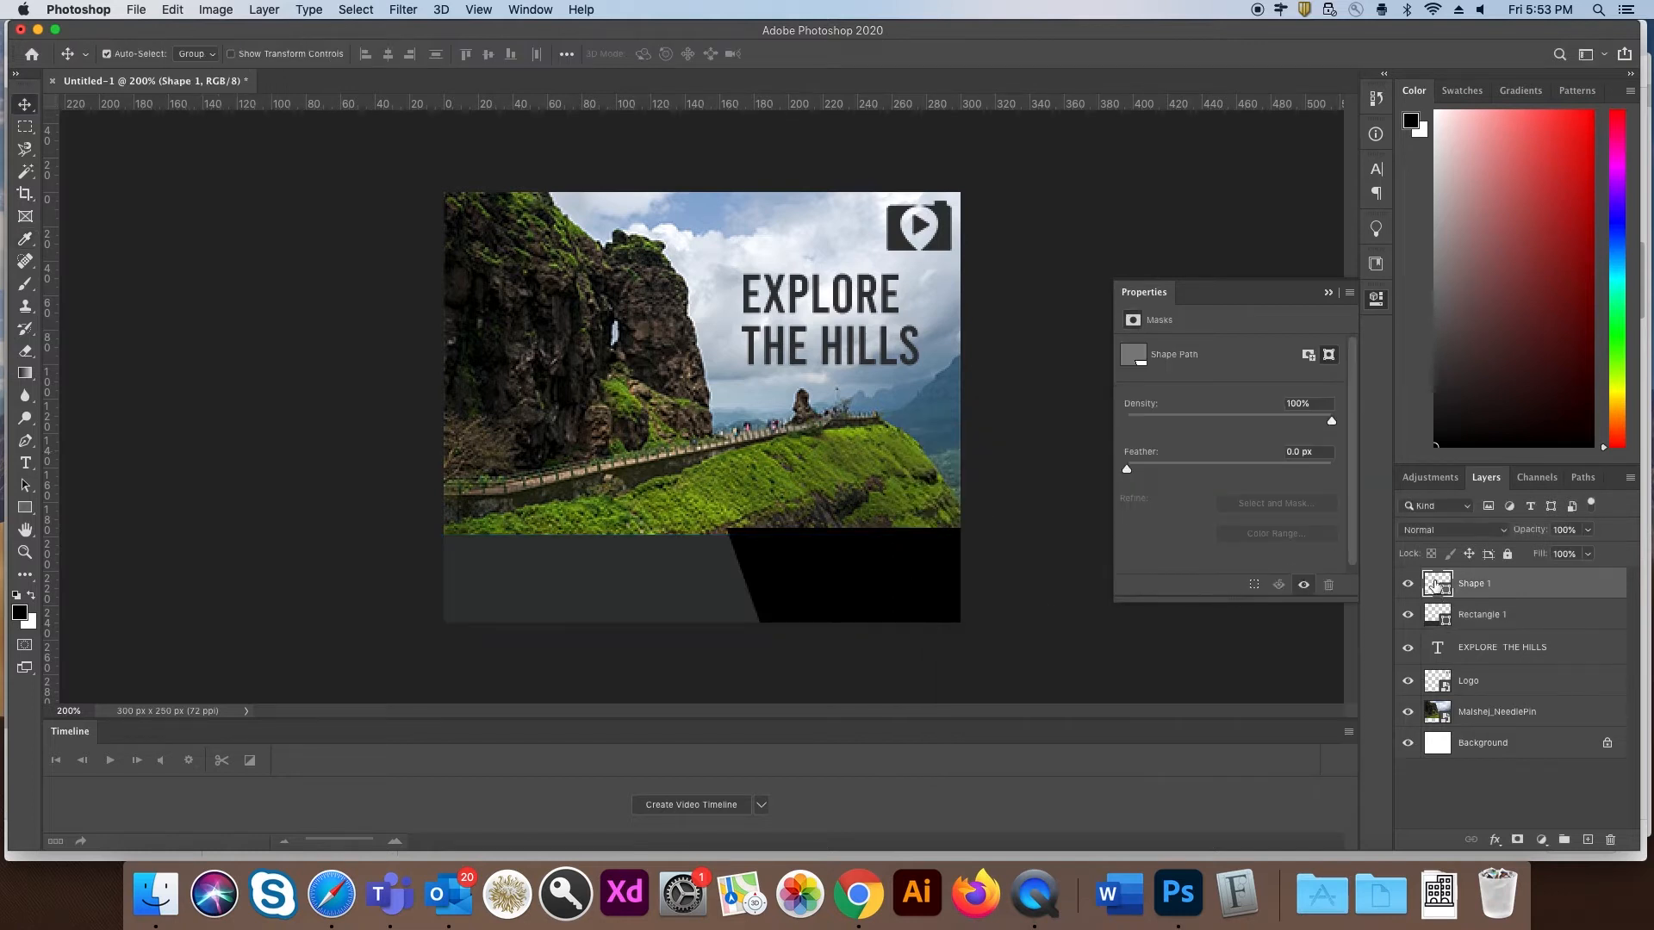
double_click(1436, 584)
click(715, 615)
click(919, 652)
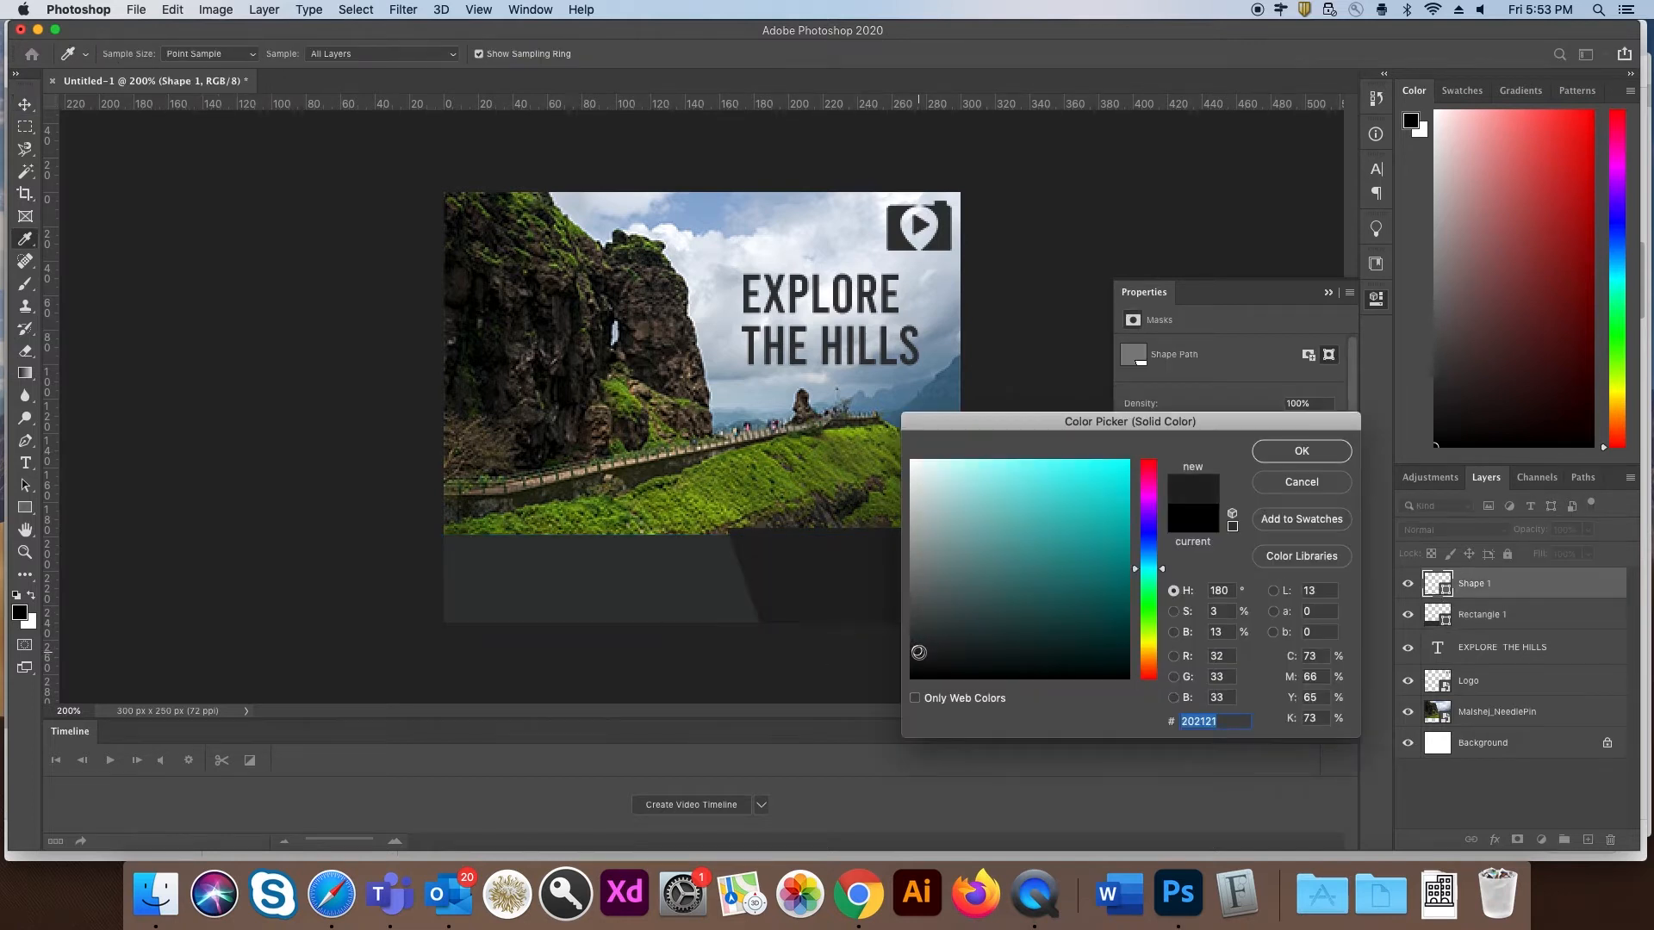
click(1266, 454)
Step: Add the two-line tagline "CHECK OUT THE BEST / HOLIDAYS IN INDIA" in white, ffffff, over the bottom strip
key(t)
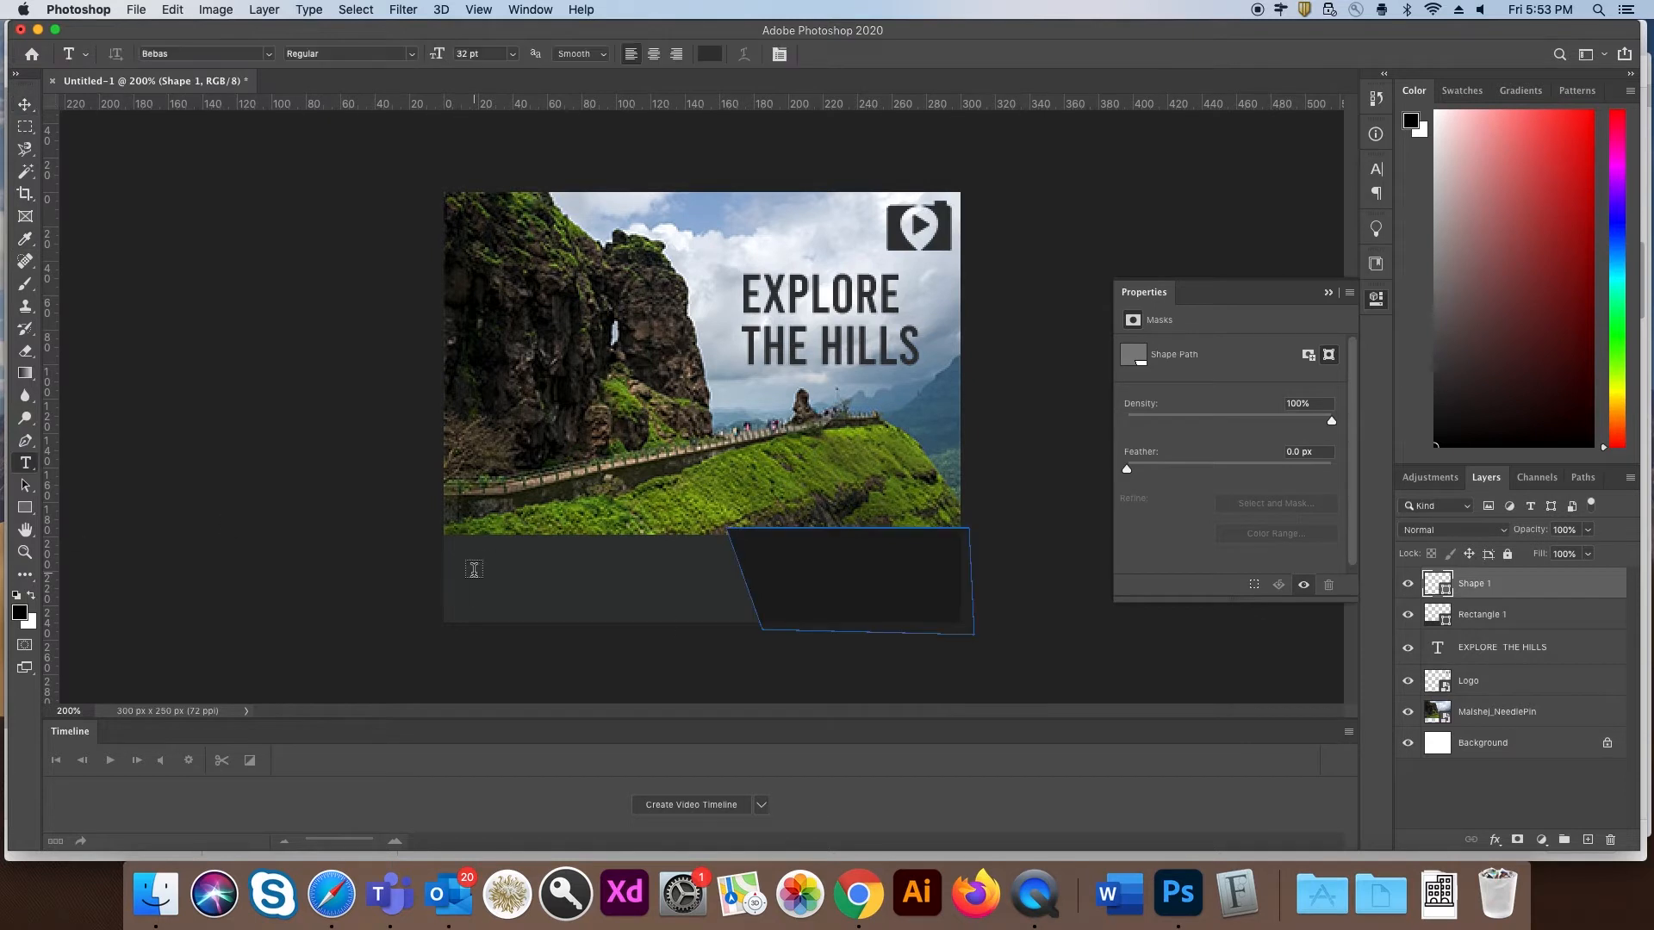
click(466, 568)
text(PHOTOGRAPHY )
text(BEST)
key(Return)
text(PLACES IN INDIA)
key(super+a)
click(709, 53)
text(ffffff)
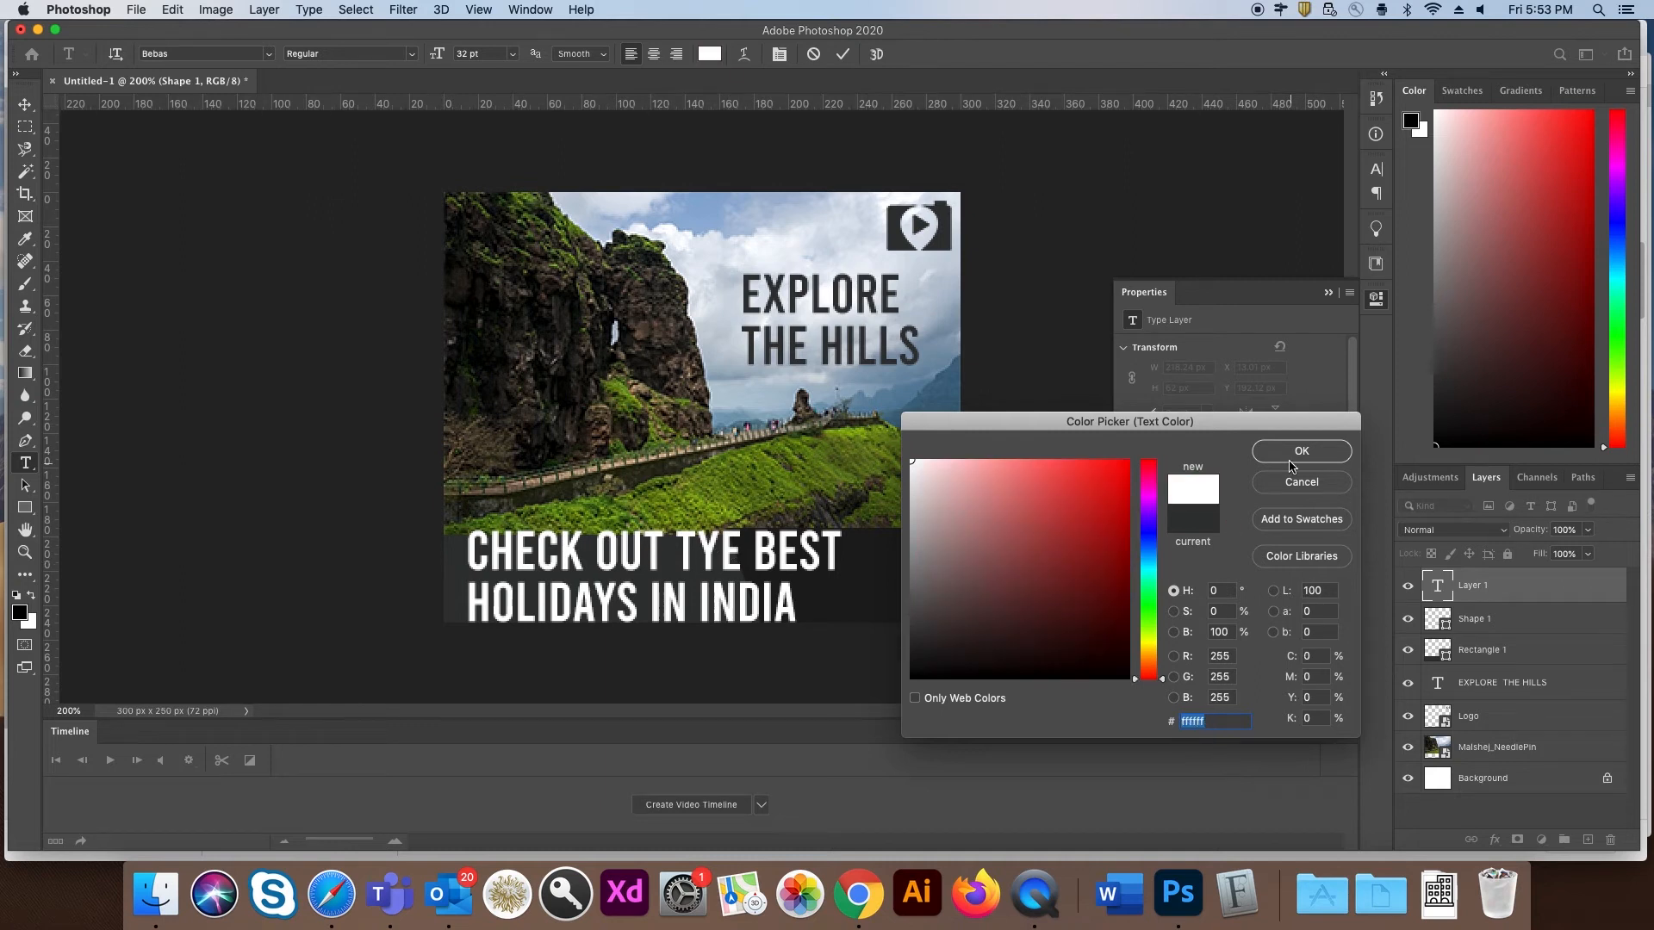
click(1301, 452)
drag(721, 551, 700, 548)
text(H)
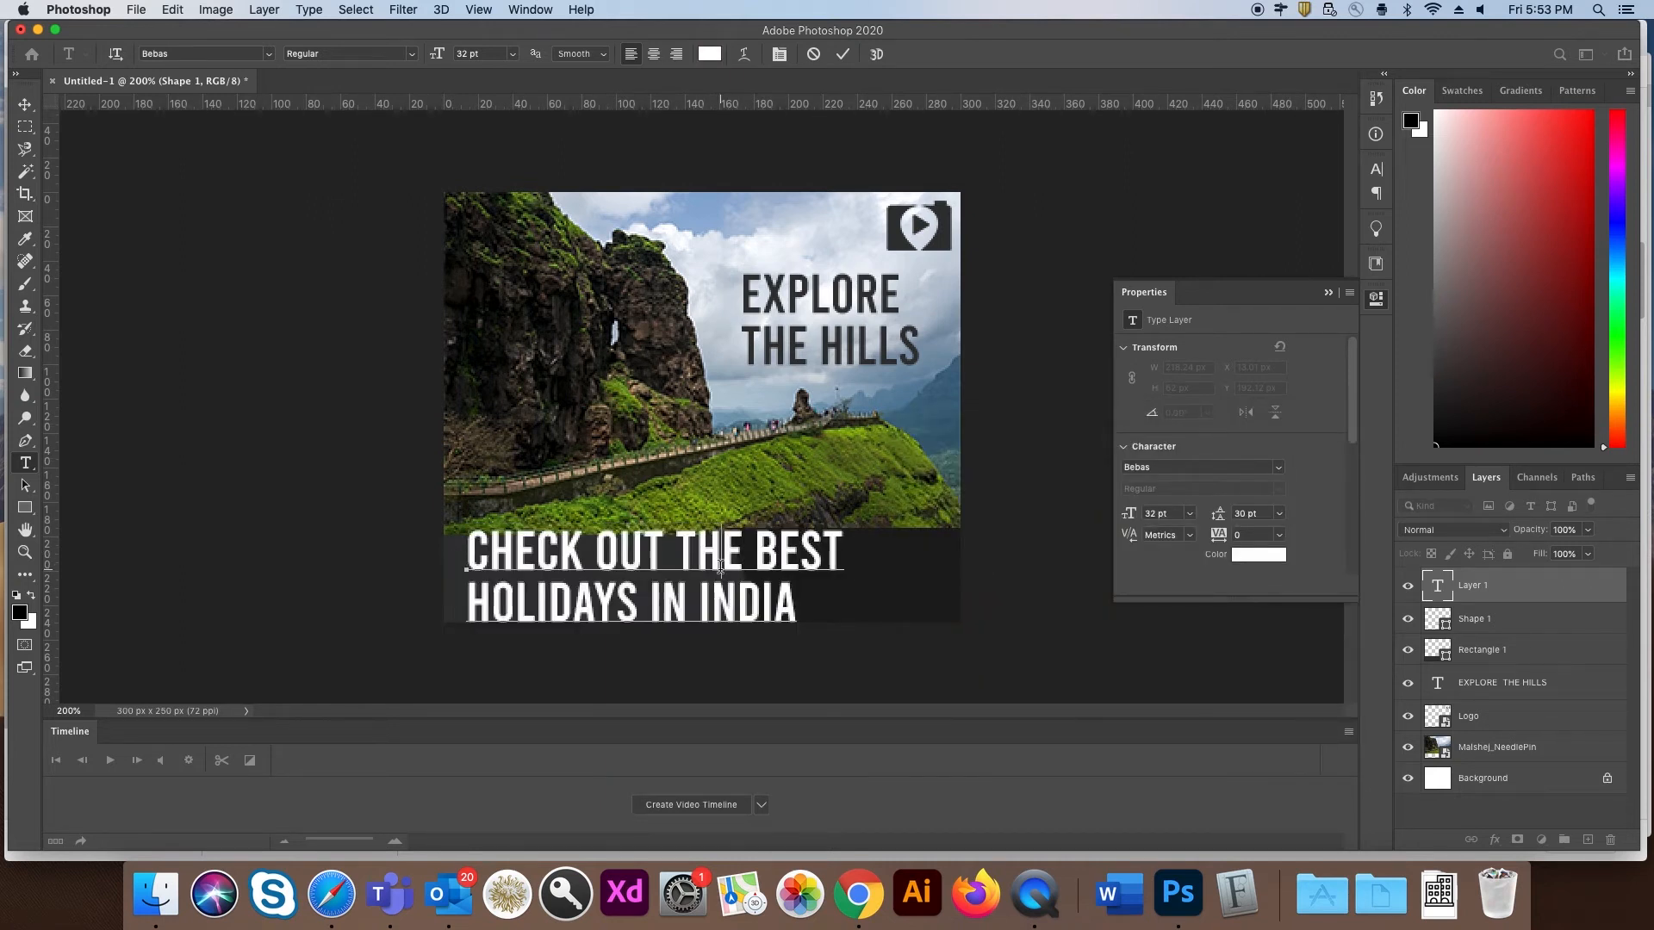
Step: Rebreak the tagline so its lines read "CHECK OUT THE" and "BEST HOLIDAYS IN INDIA"
click(753, 569)
key(Return)
click(441, 655)
key(BackSpace)
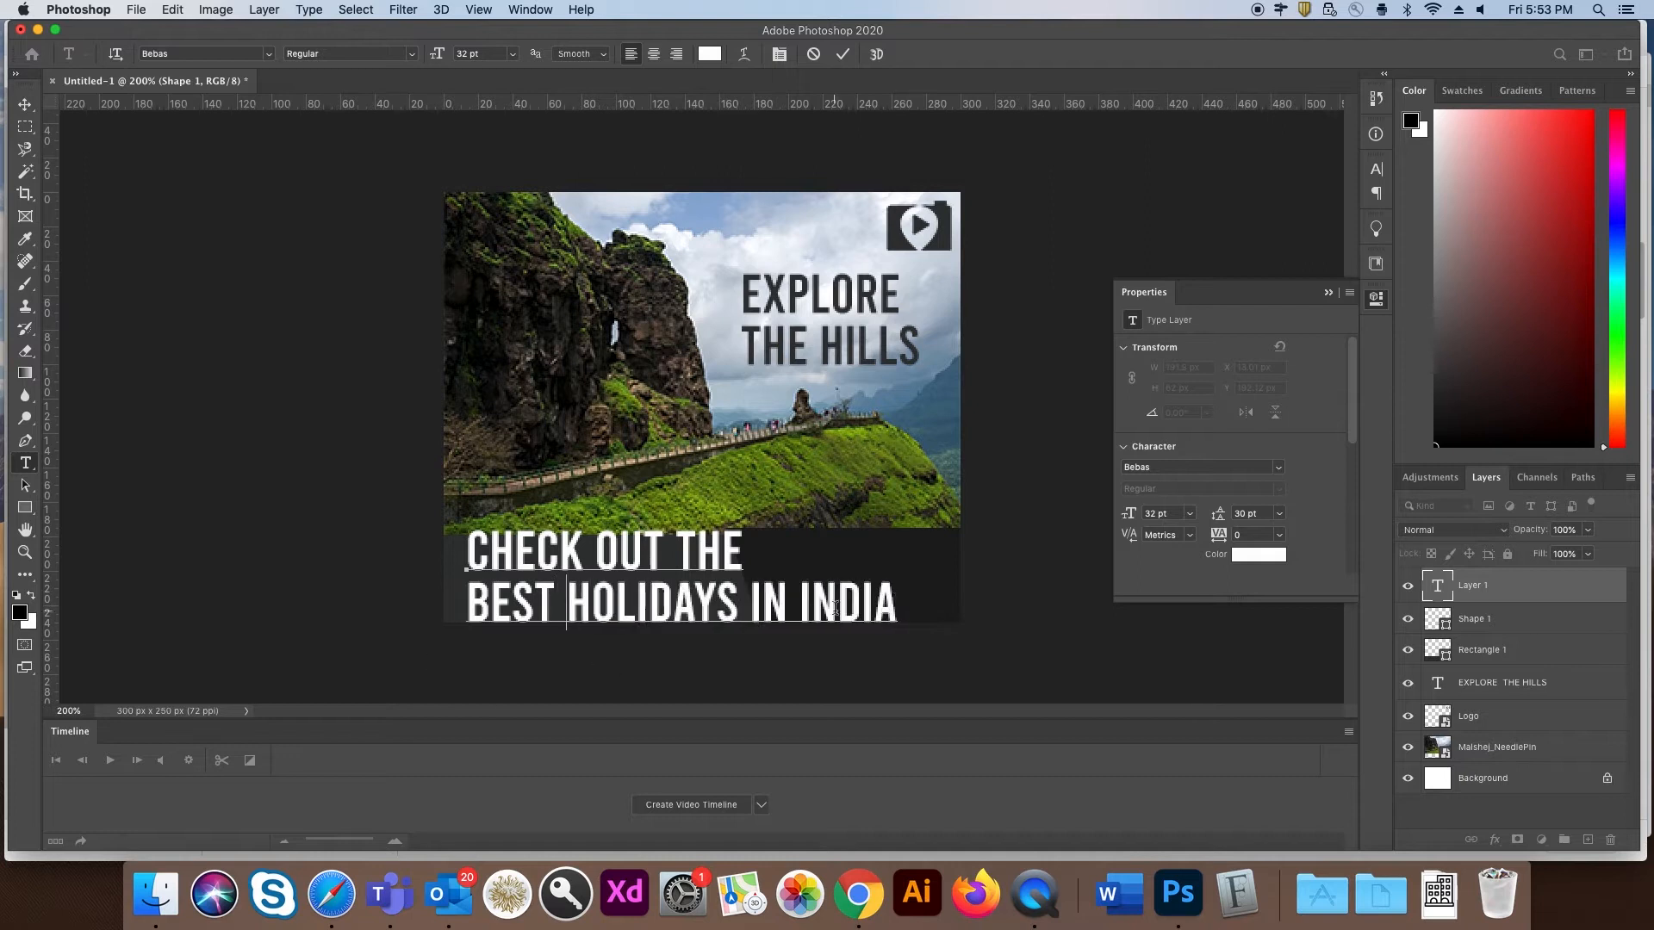
Step: Set the tagline in Aileron Regular at 16 pt with 18 pt leading and adjust its position on the strip
key(super+a)
click(197, 58)
text(ai)
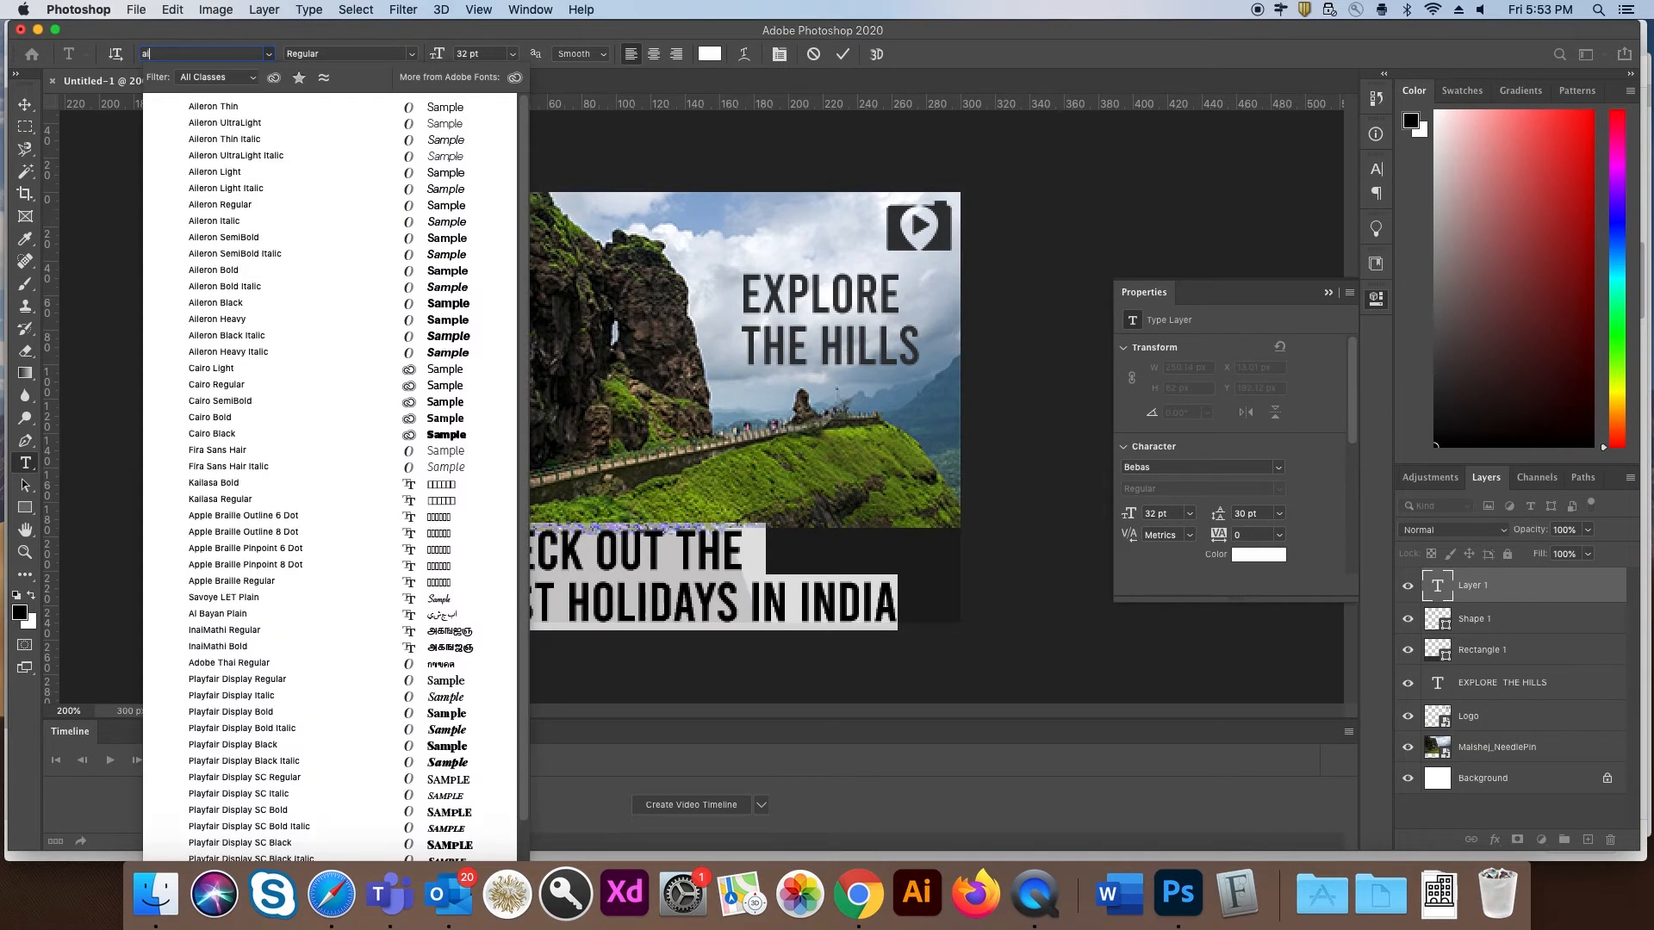
click(236, 205)
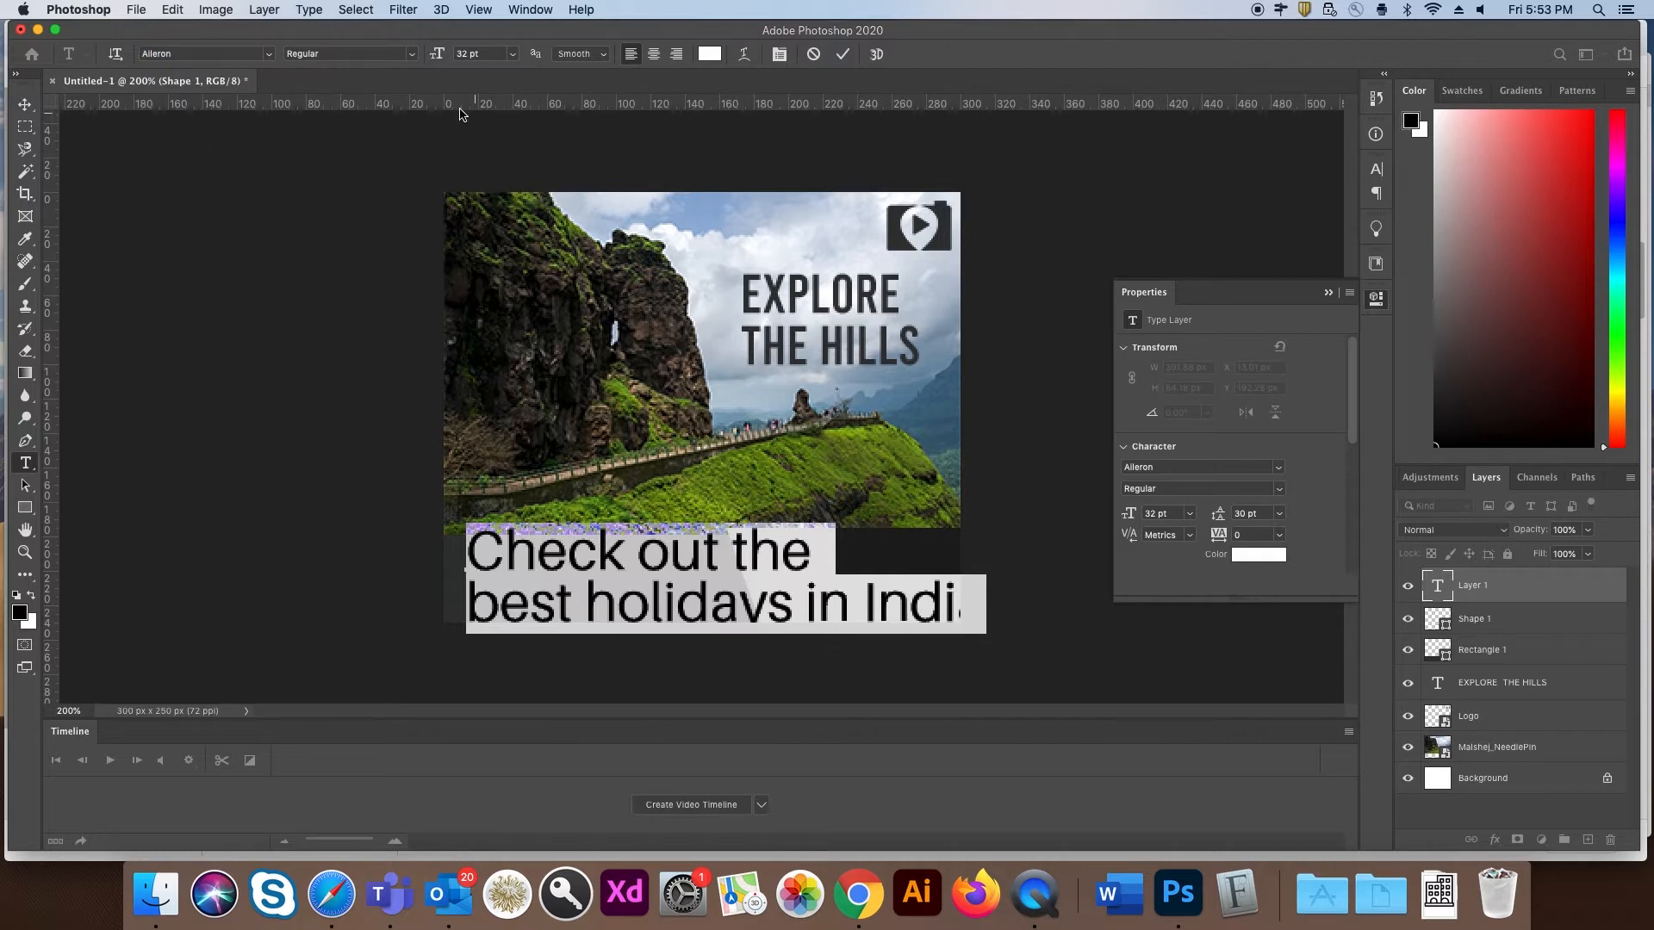
drag(437, 58, 425, 64)
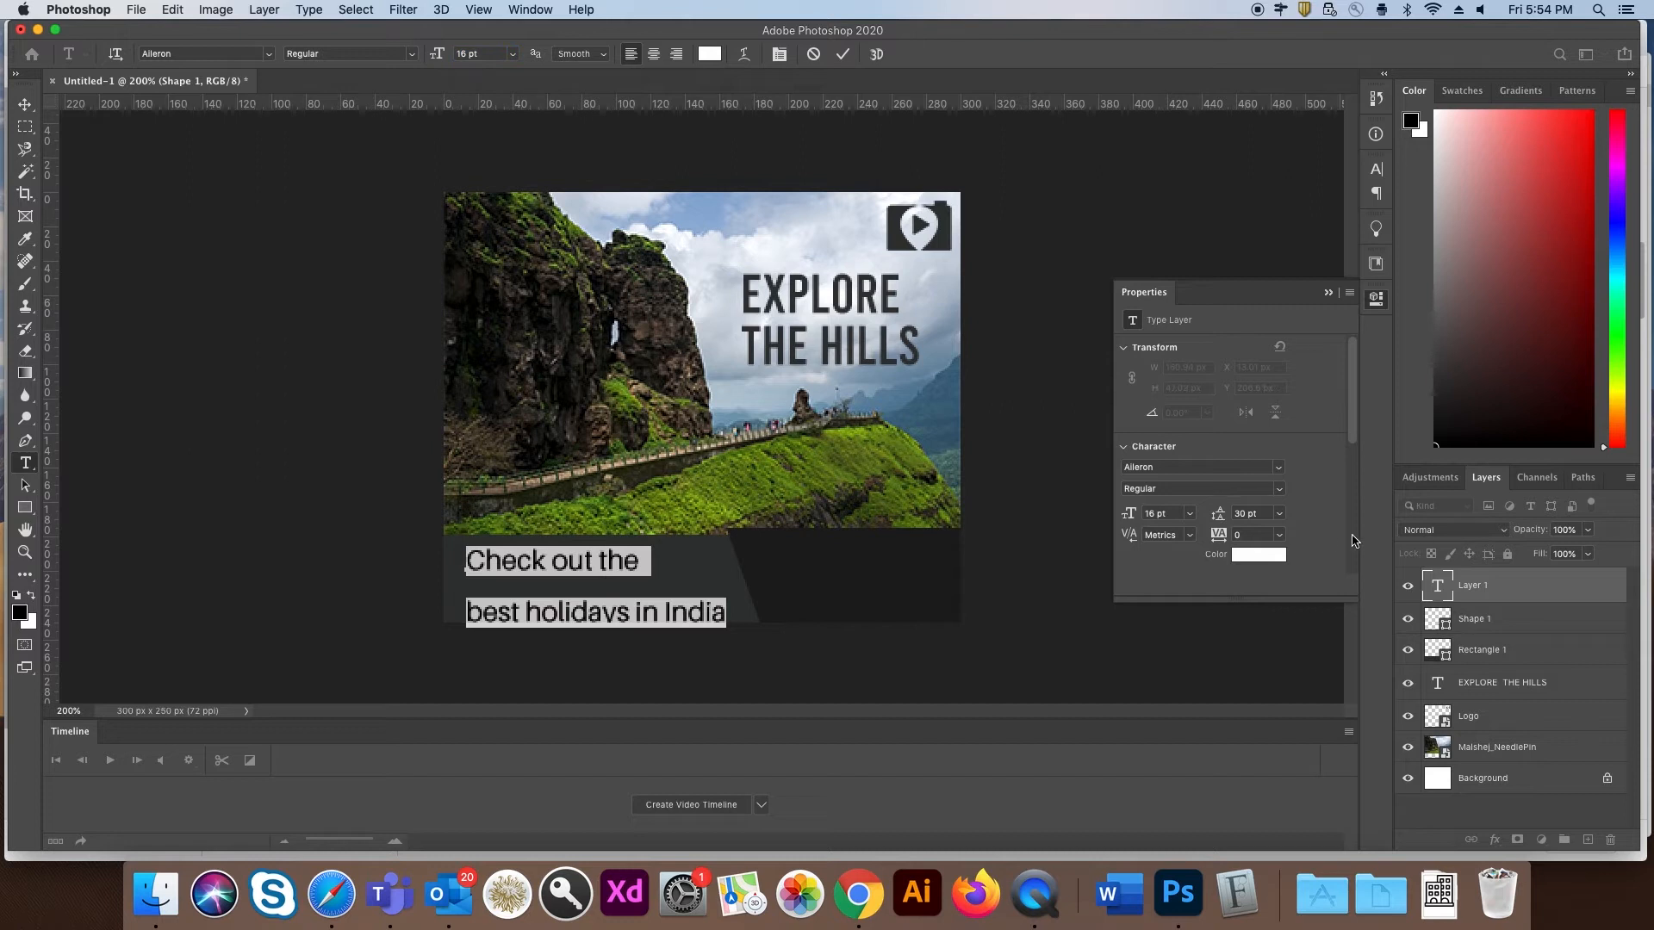
drag(1220, 516, 1212, 520)
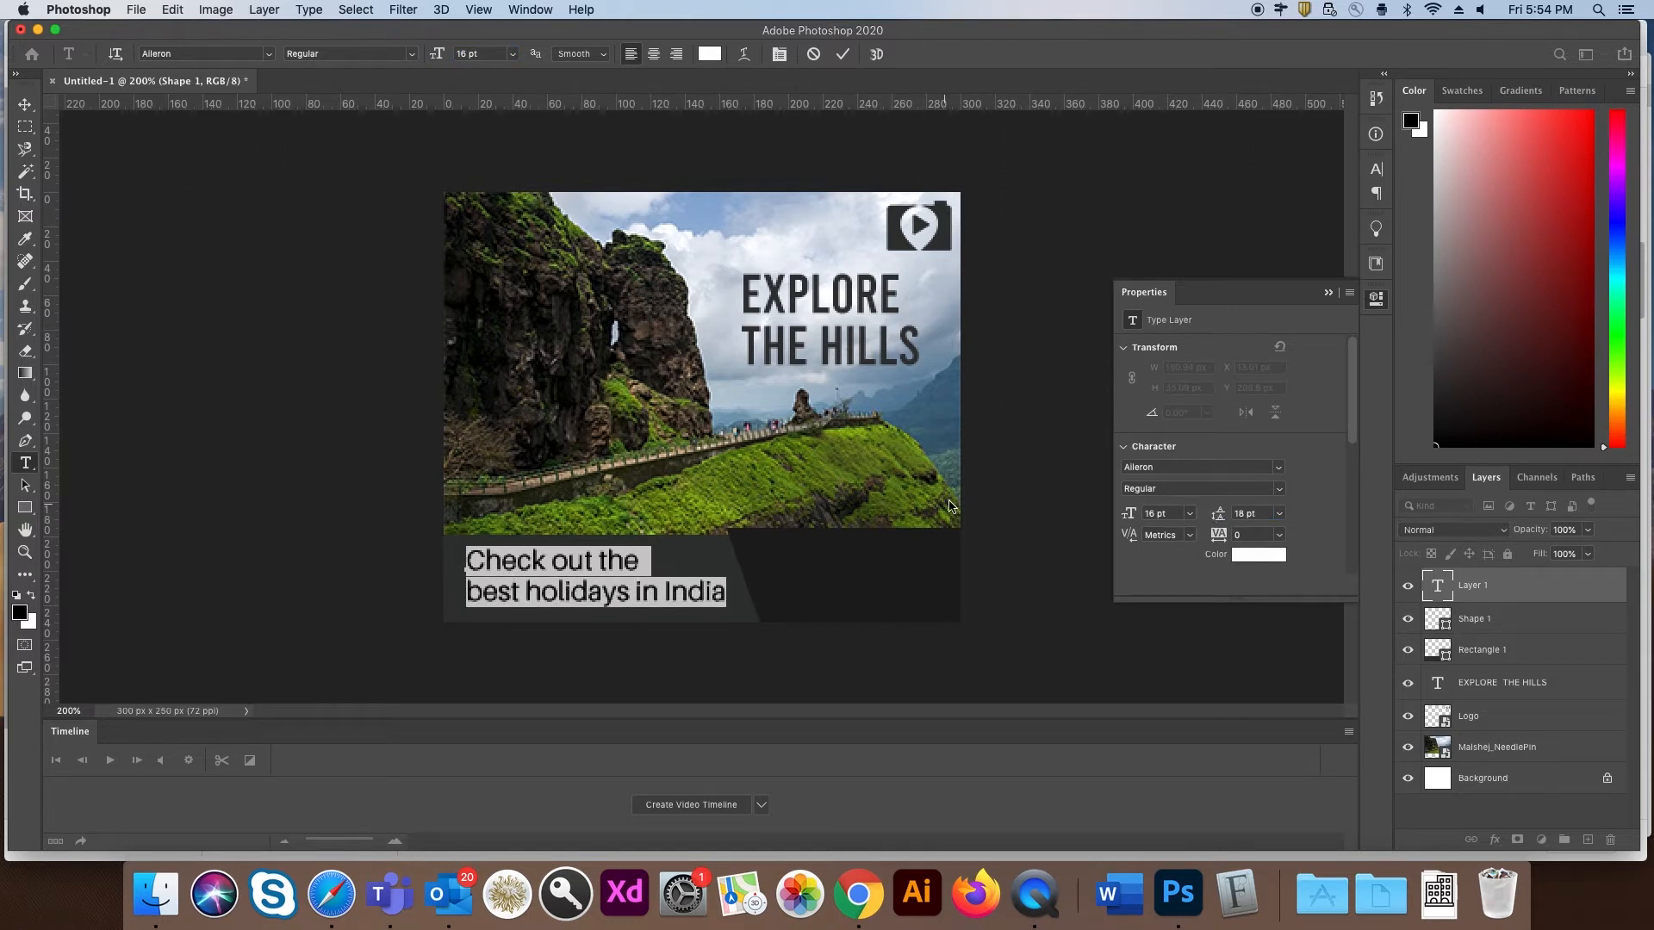
click(23, 99)
drag(613, 603, 613, 601)
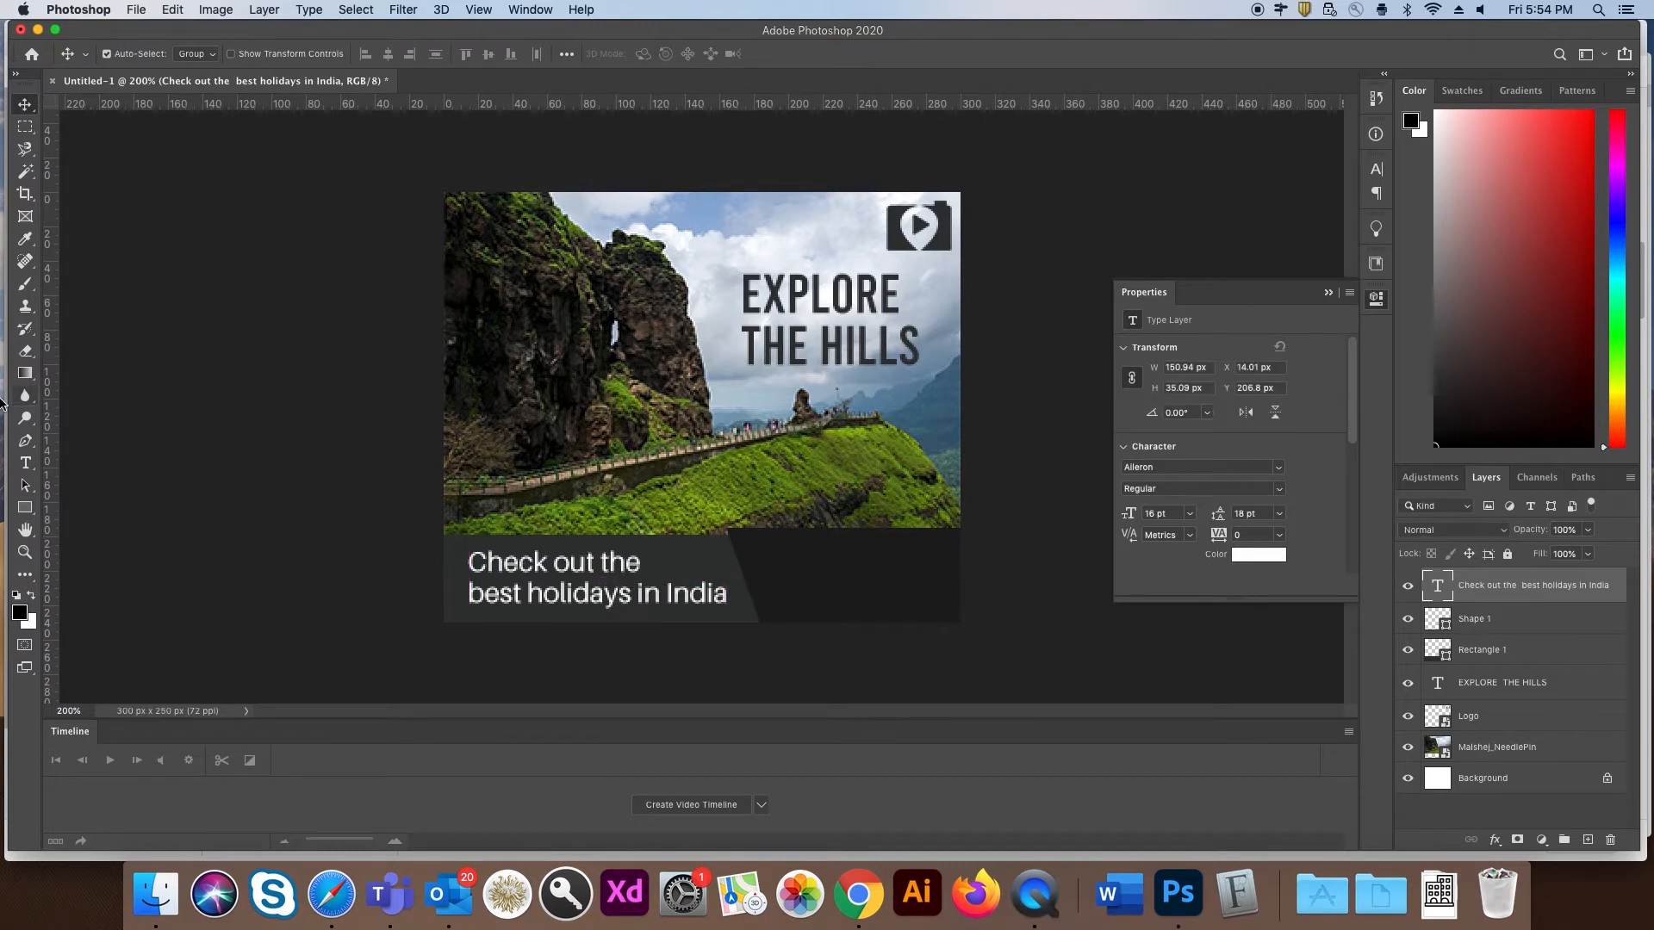
Step: Draw a white rounded rectangle button about 97 x 27 px with a 50 px radius over the slanted shape
drag(25, 508, 82, 519)
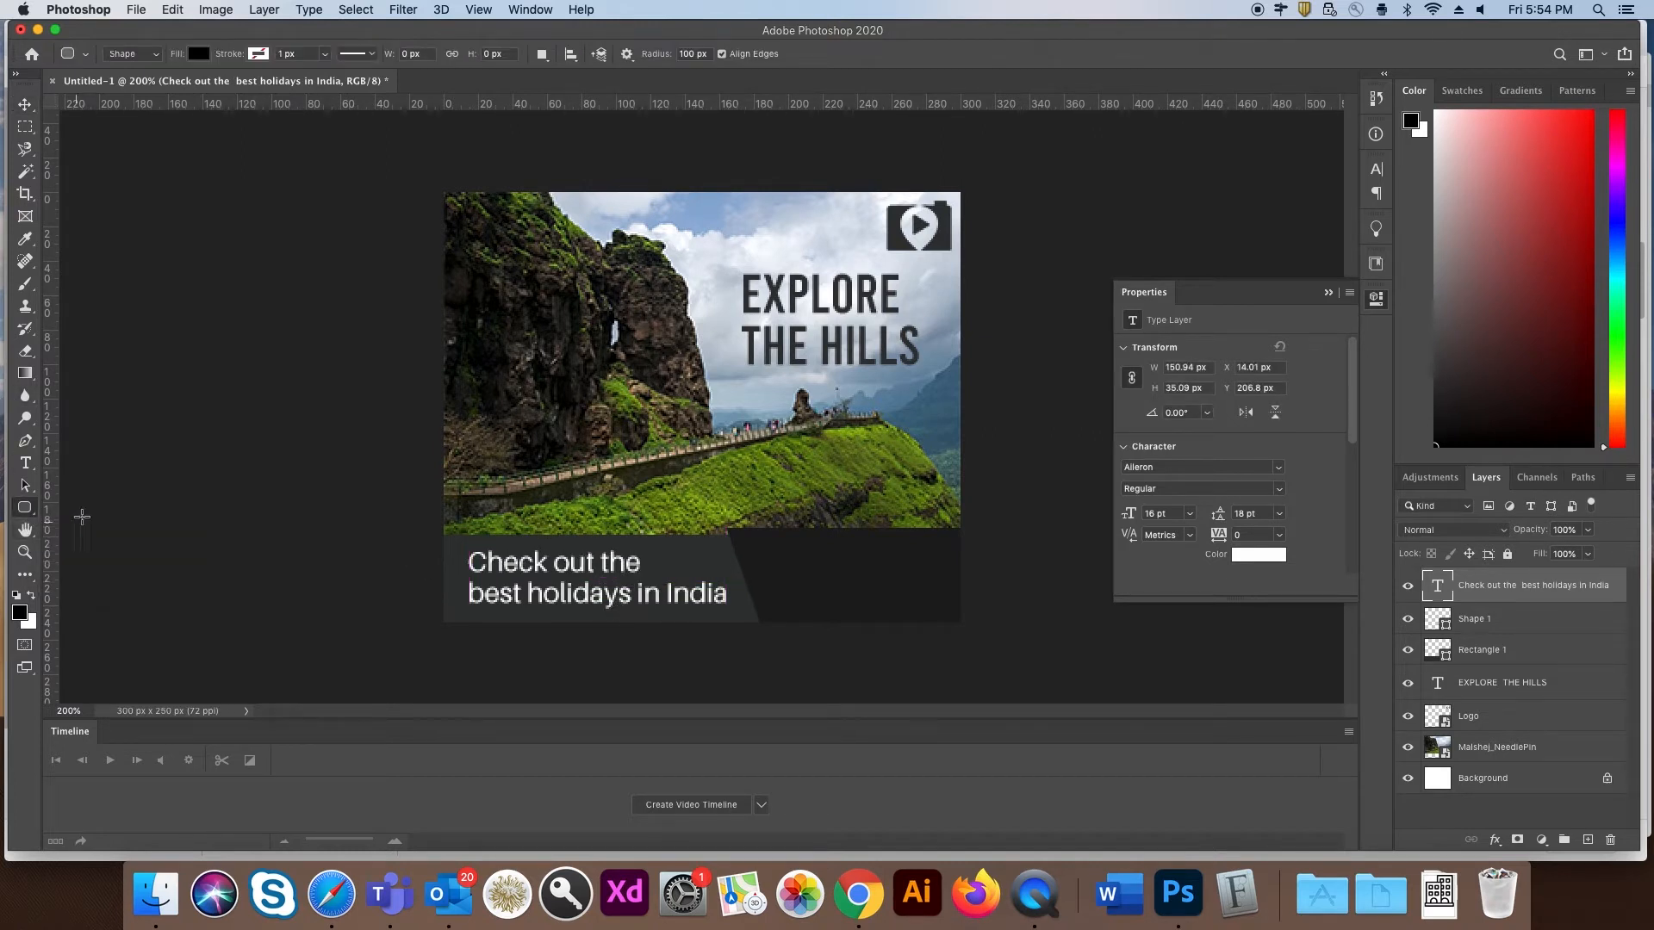
click(690, 55)
text(50)
key(Return)
drag(772, 545, 940, 591)
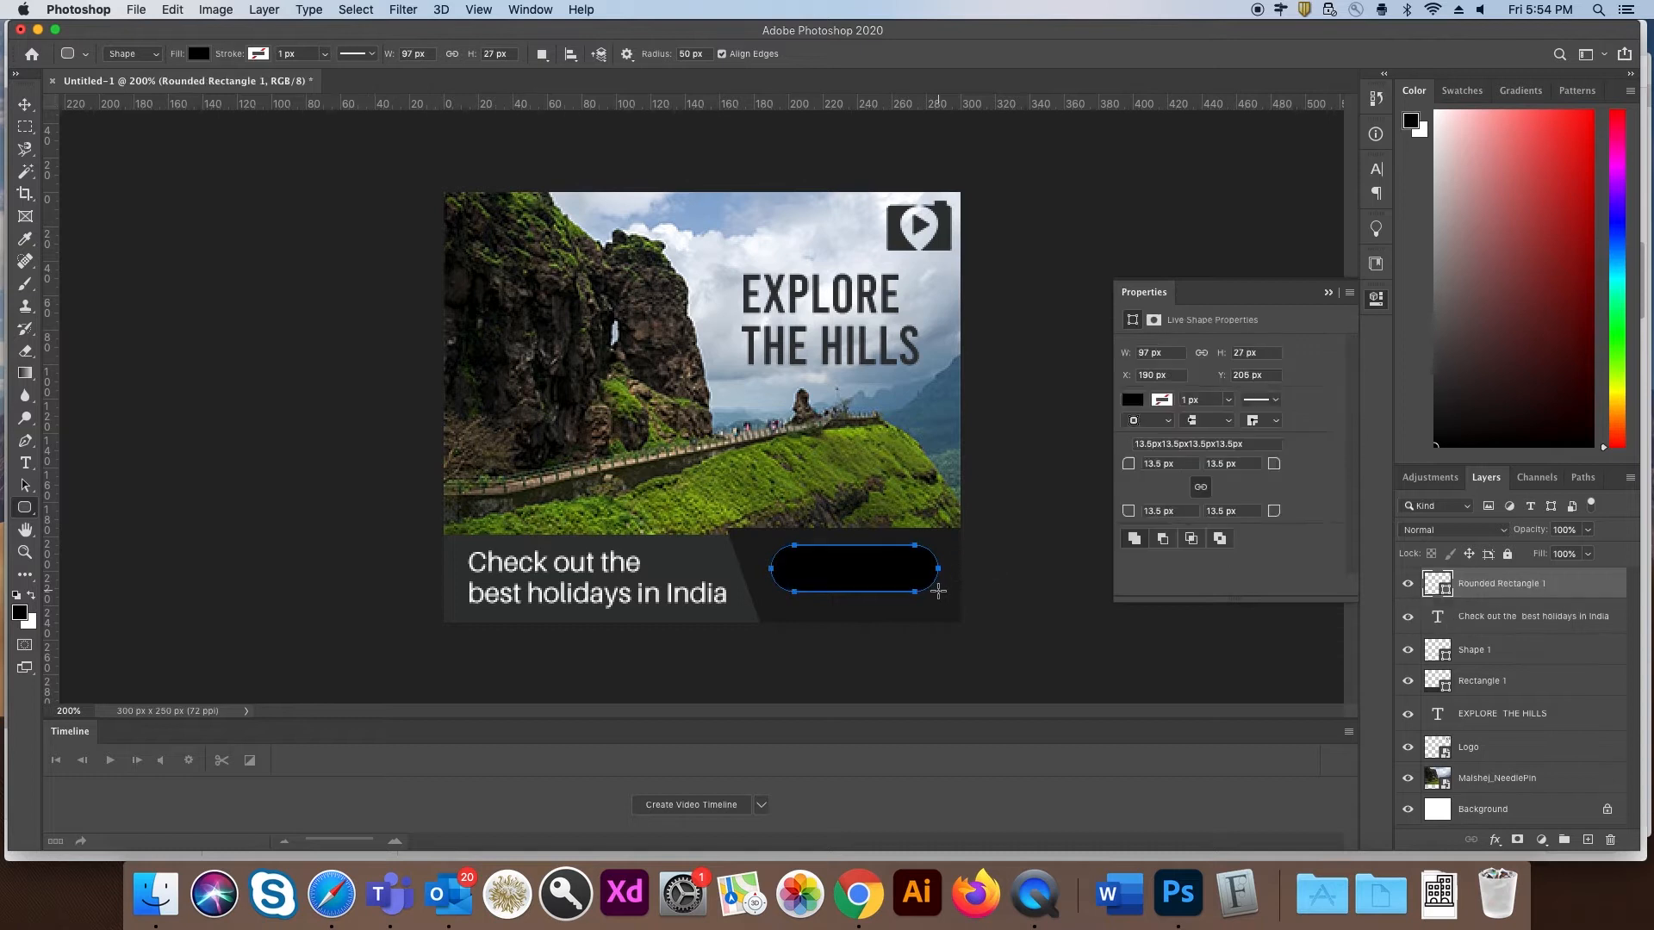
double_click(1443, 586)
drag(991, 516, 889, 440)
click(1330, 458)
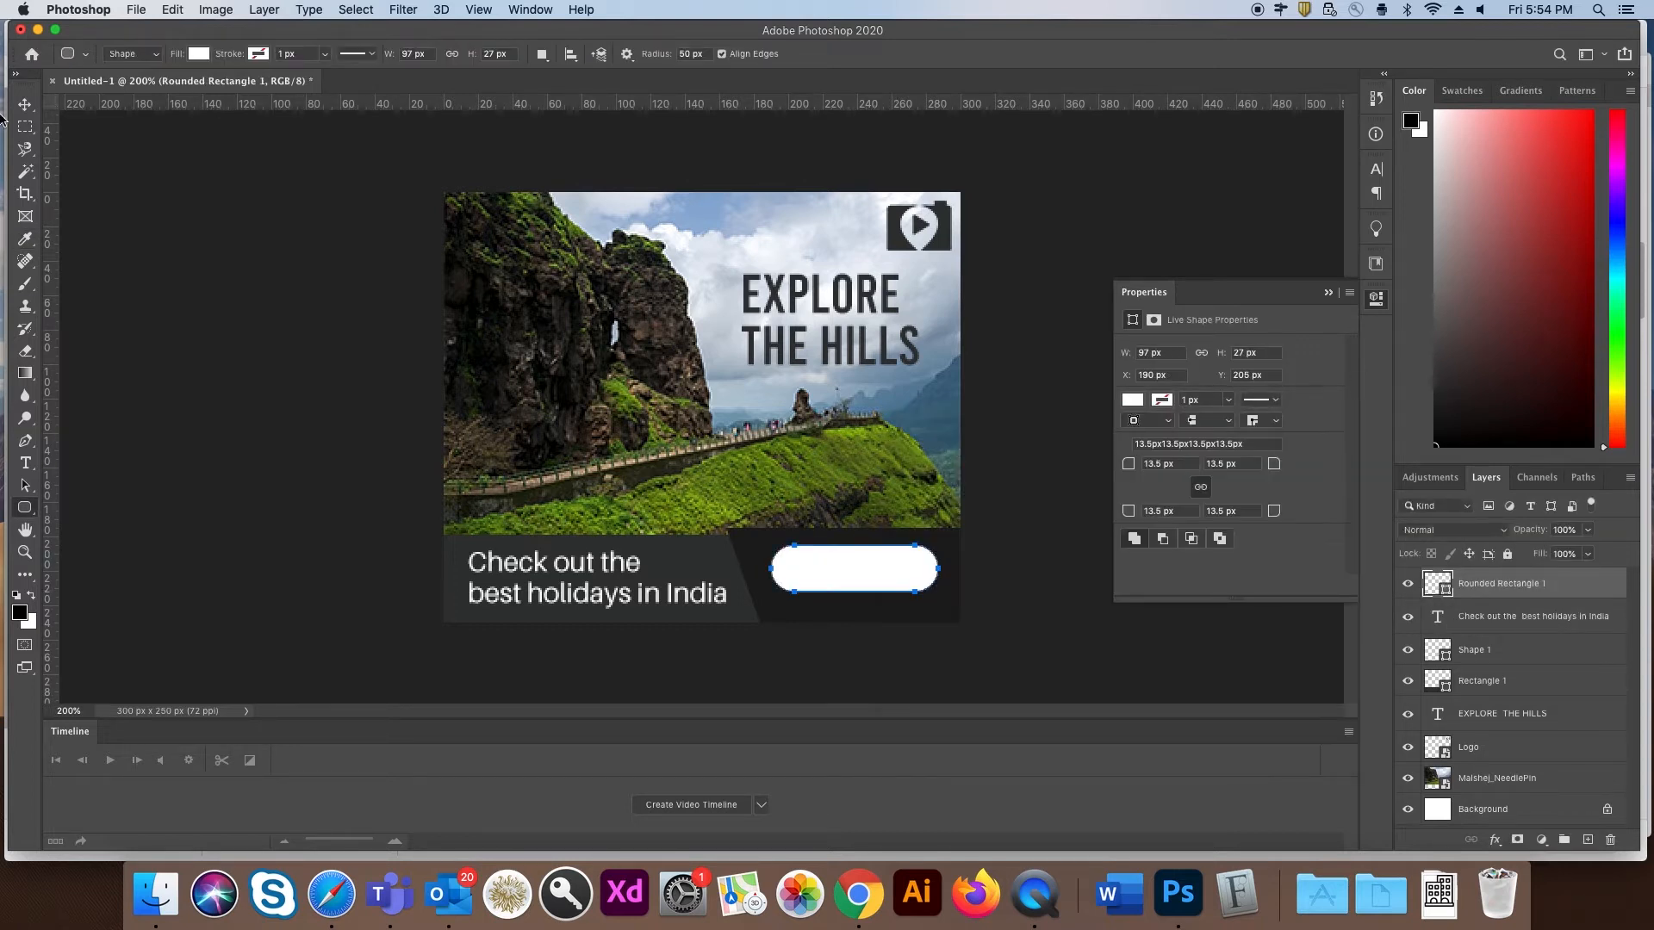
Step: Add the text "BOOK NOW" just above the bottom strip in 16 pt Aileron Bold
click(25, 463)
click(683, 521)
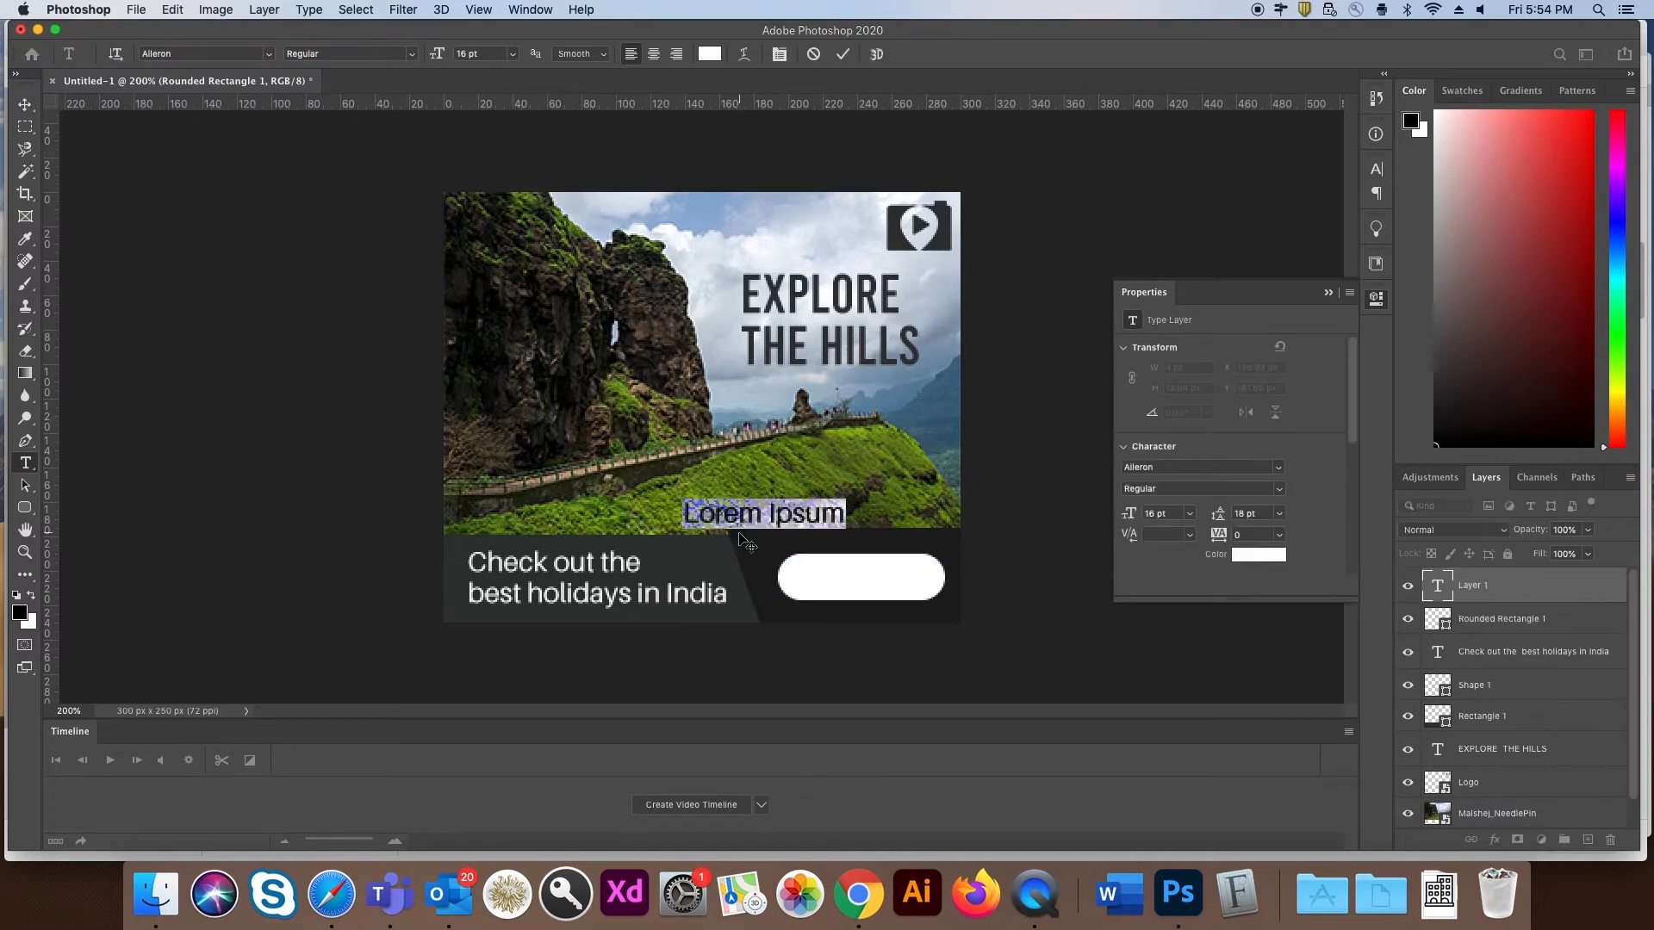
text(BOOK NOW)
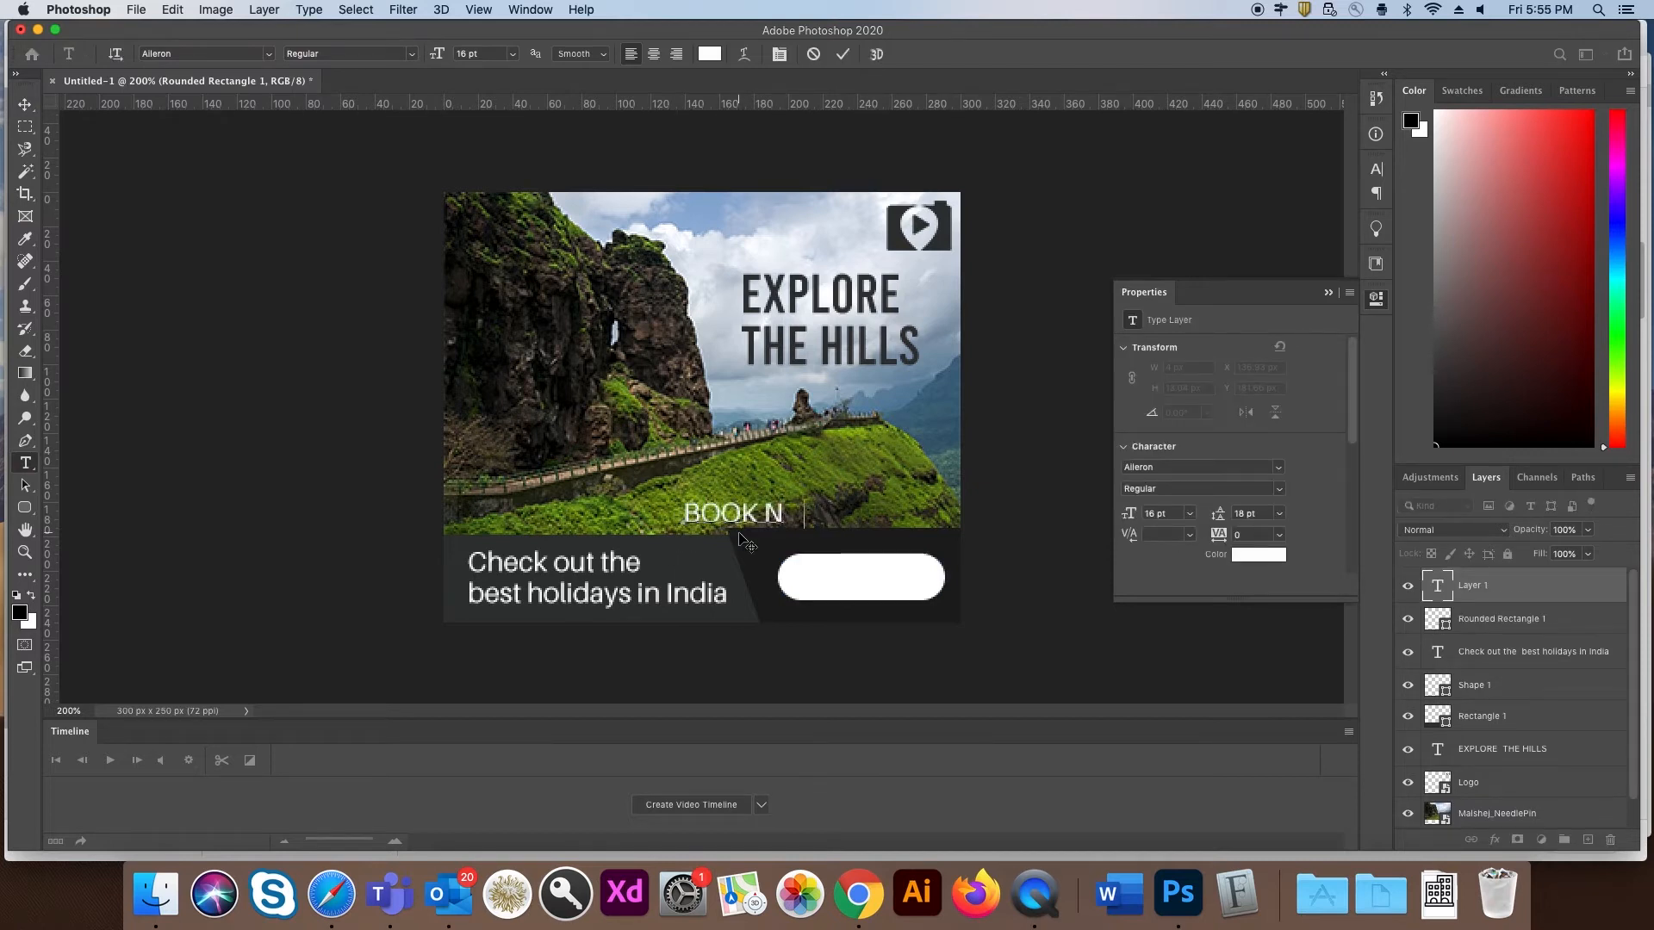
key(super+a)
click(349, 54)
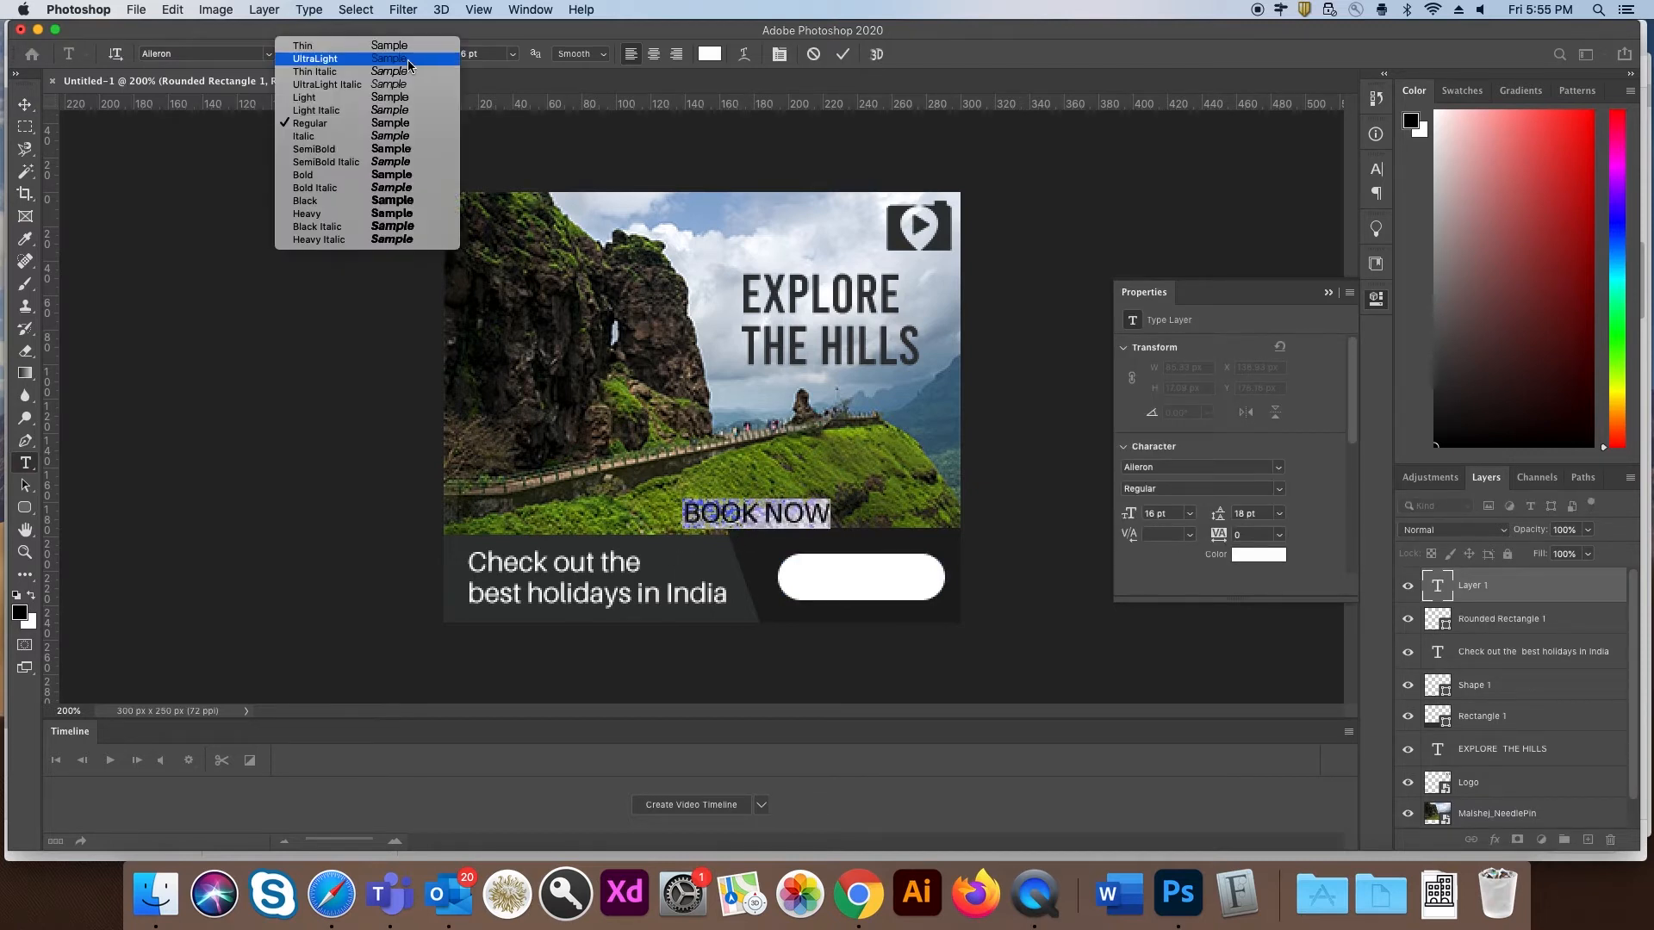
click(366, 166)
Step: Recolor the BOOK NOW text with the logo's dark grey, 333535, and place it on the white button
click(709, 53)
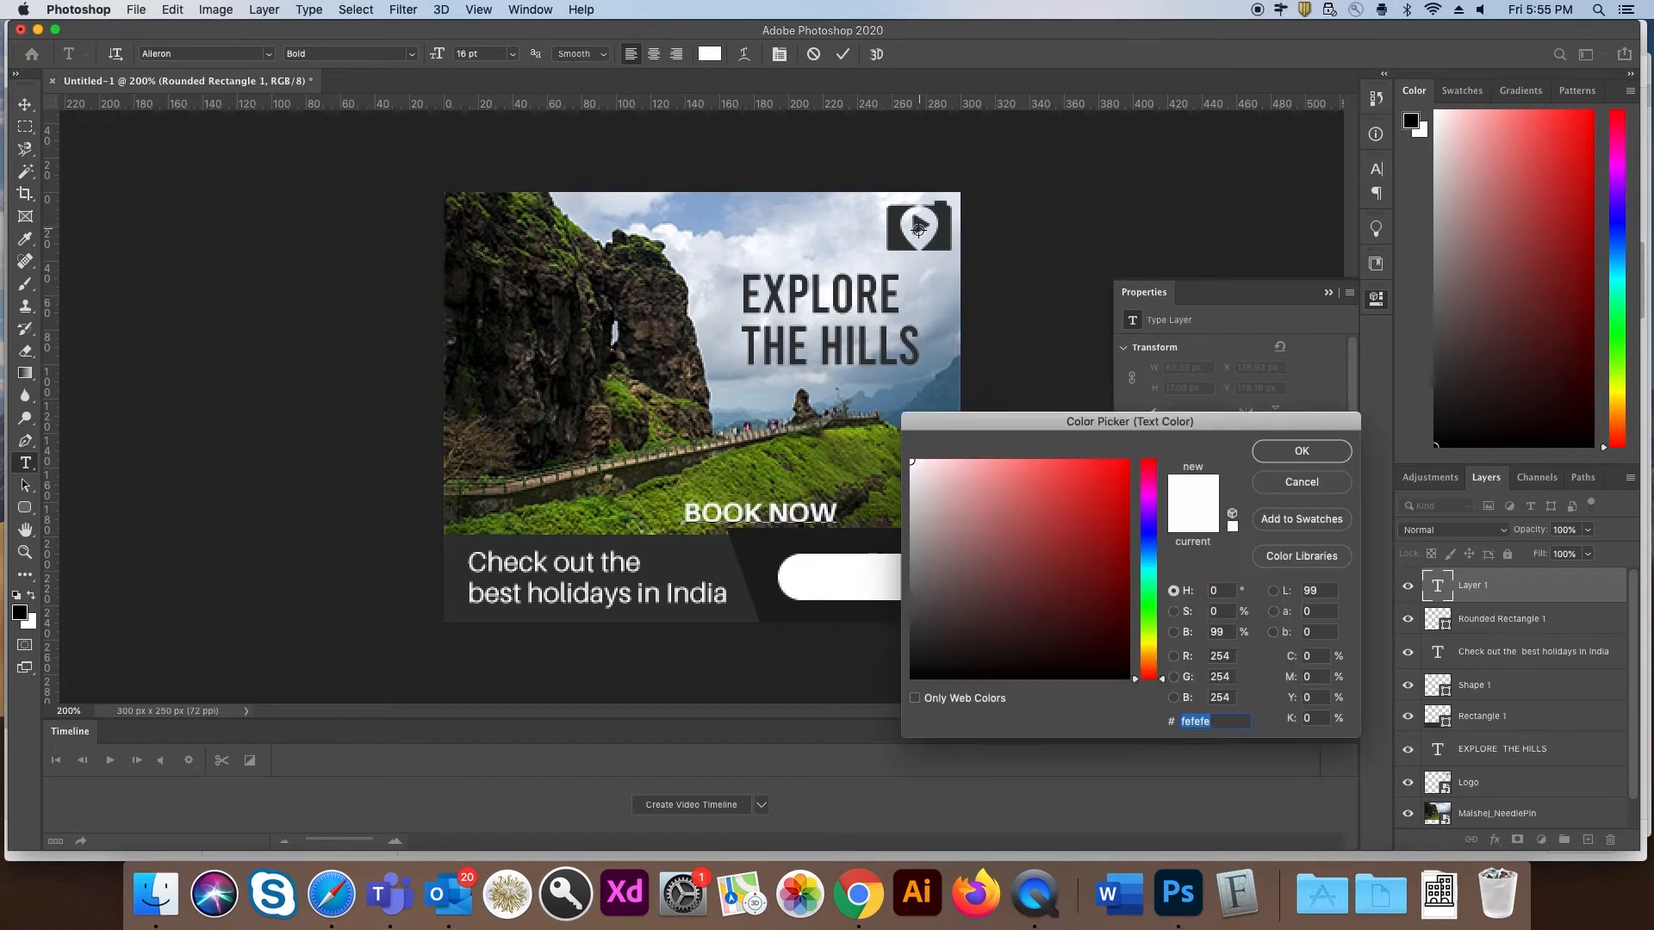
click(898, 243)
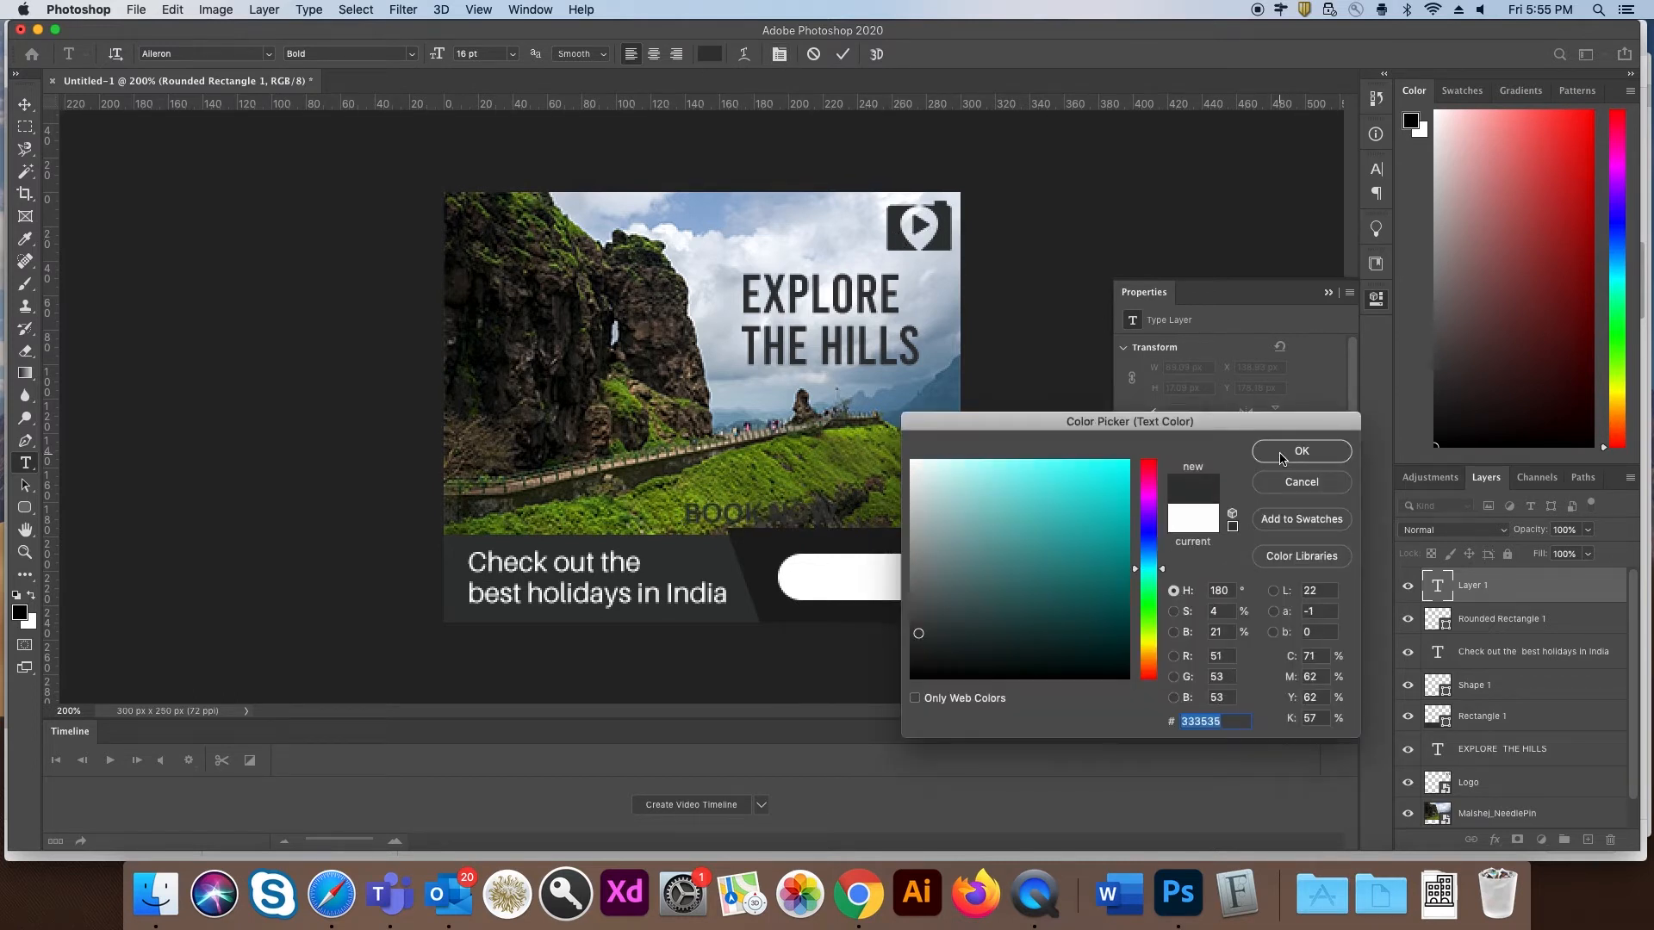
click(1301, 451)
key(super+Return)
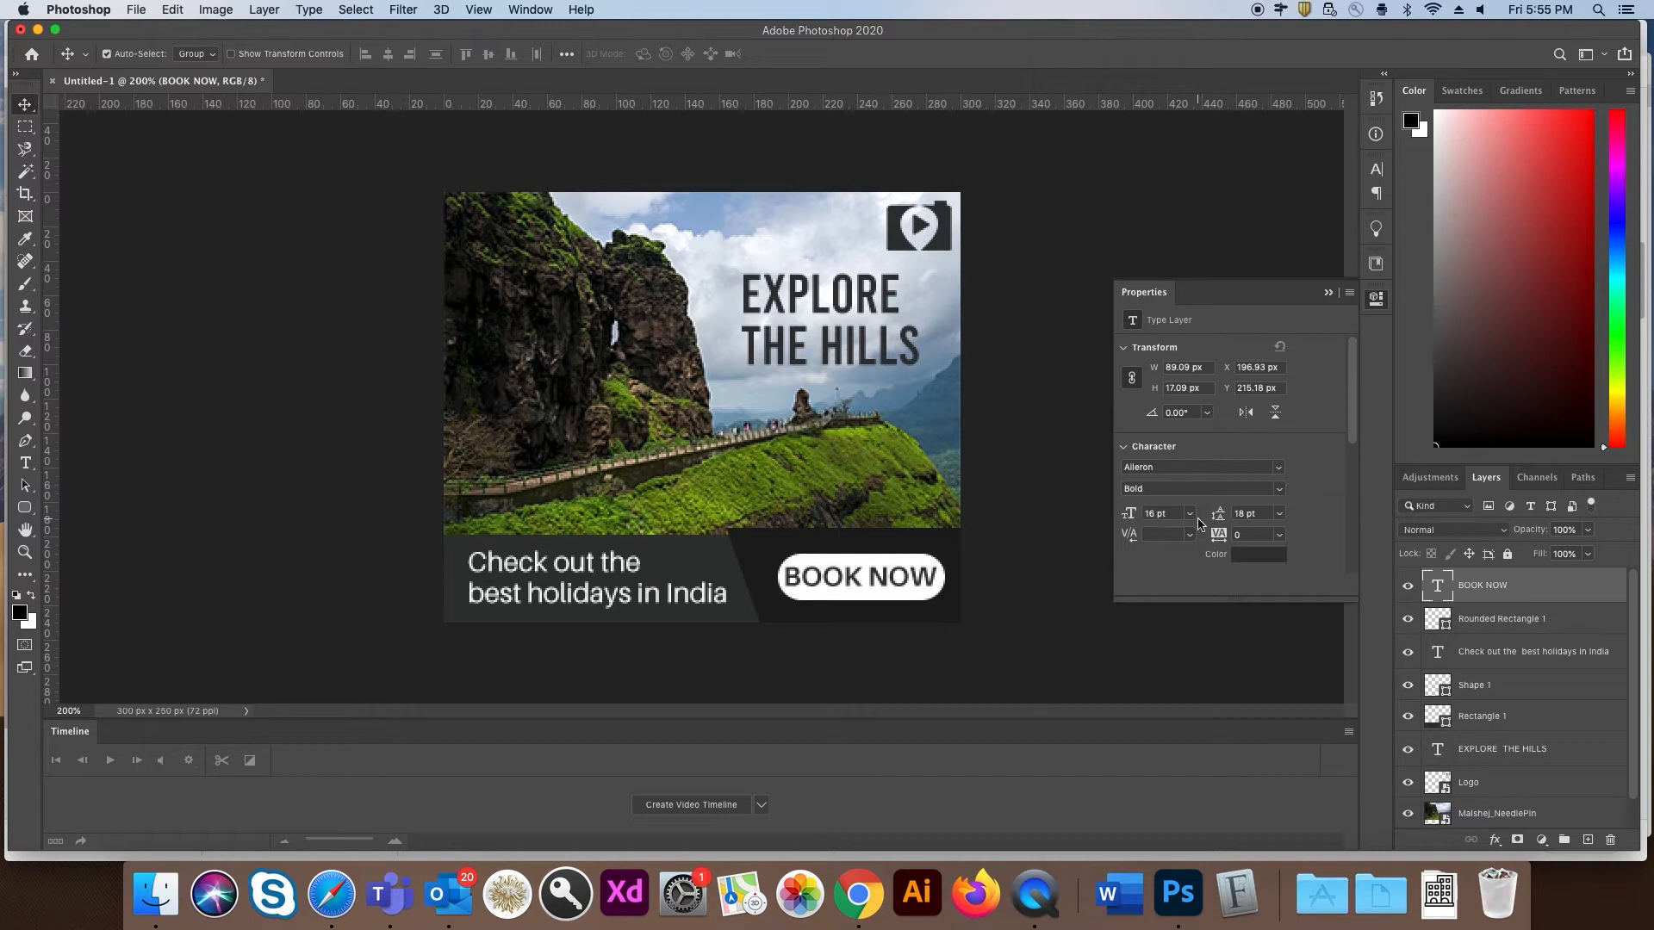
Step: Reduce the BOOK NOW text and the tagline to 15 pt each and nudge them into position
drag(1128, 515, 1112, 519)
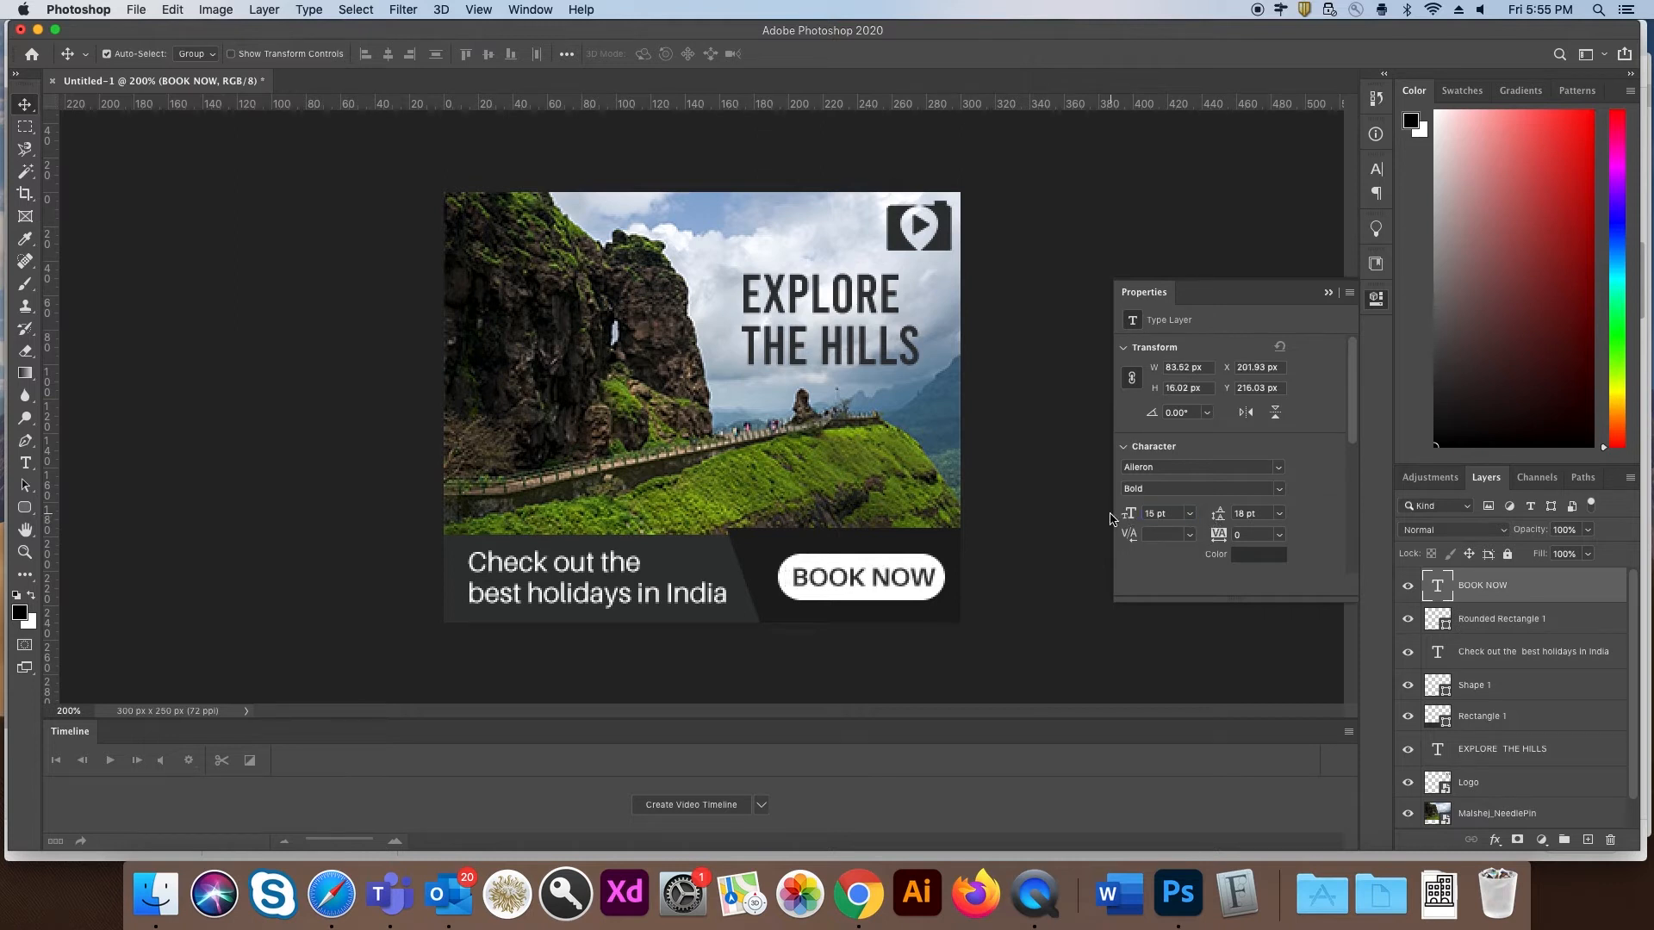
key(Left)
key(alt+[)
key(alt+[)
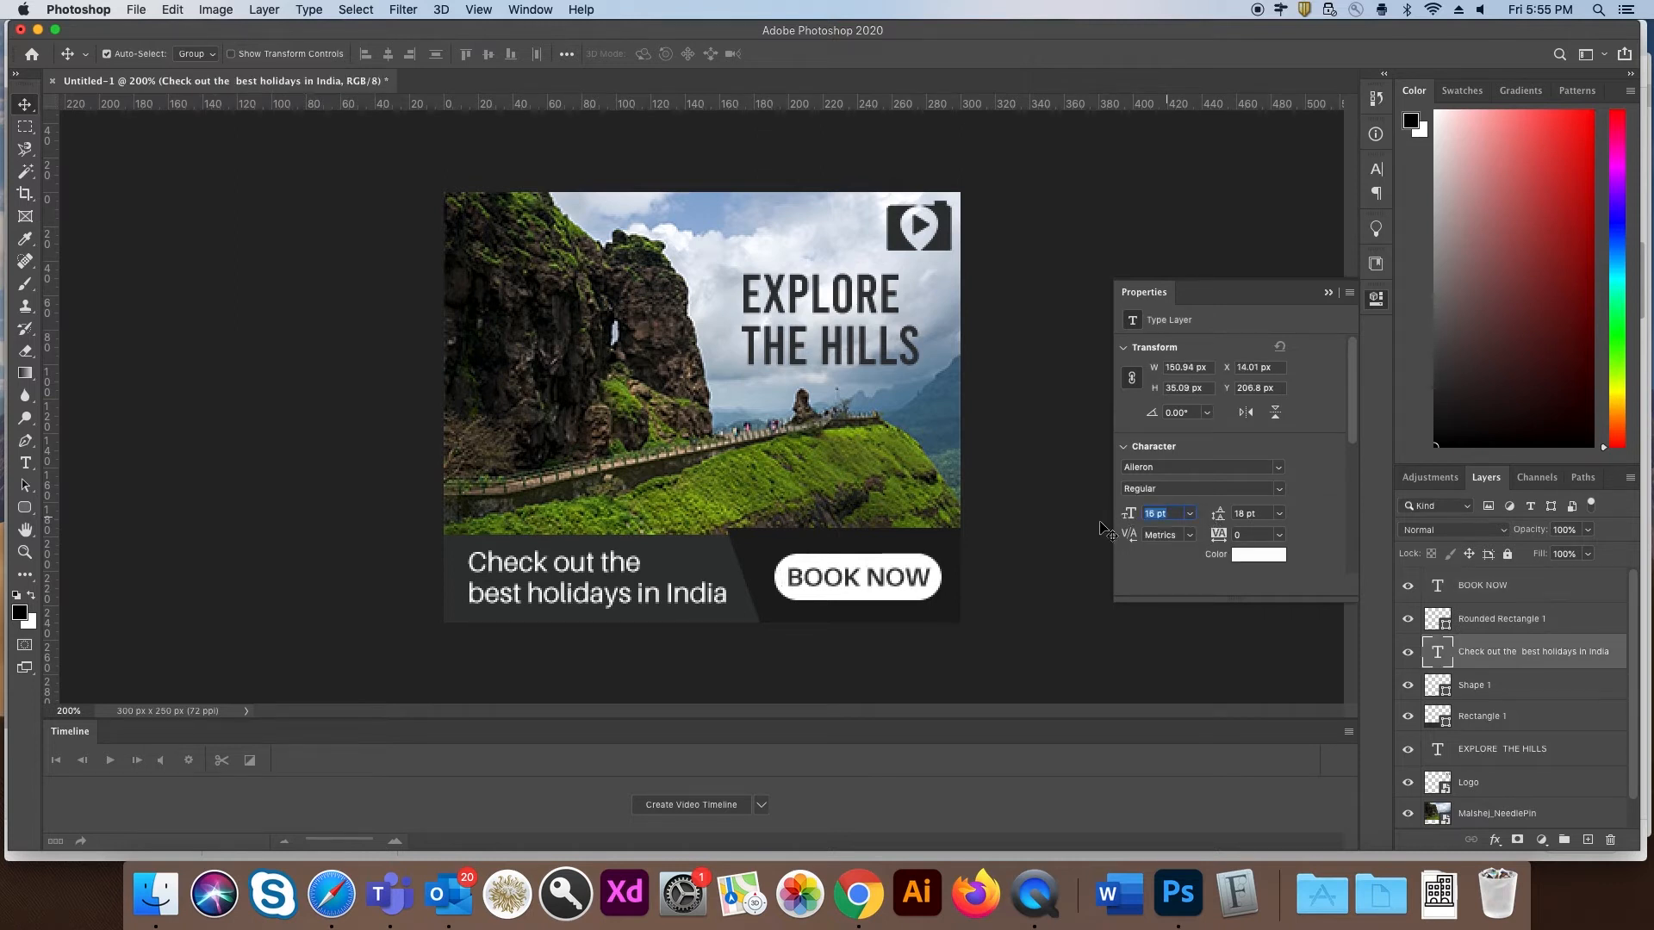
drag(1118, 520, 1111, 521)
key(Up)
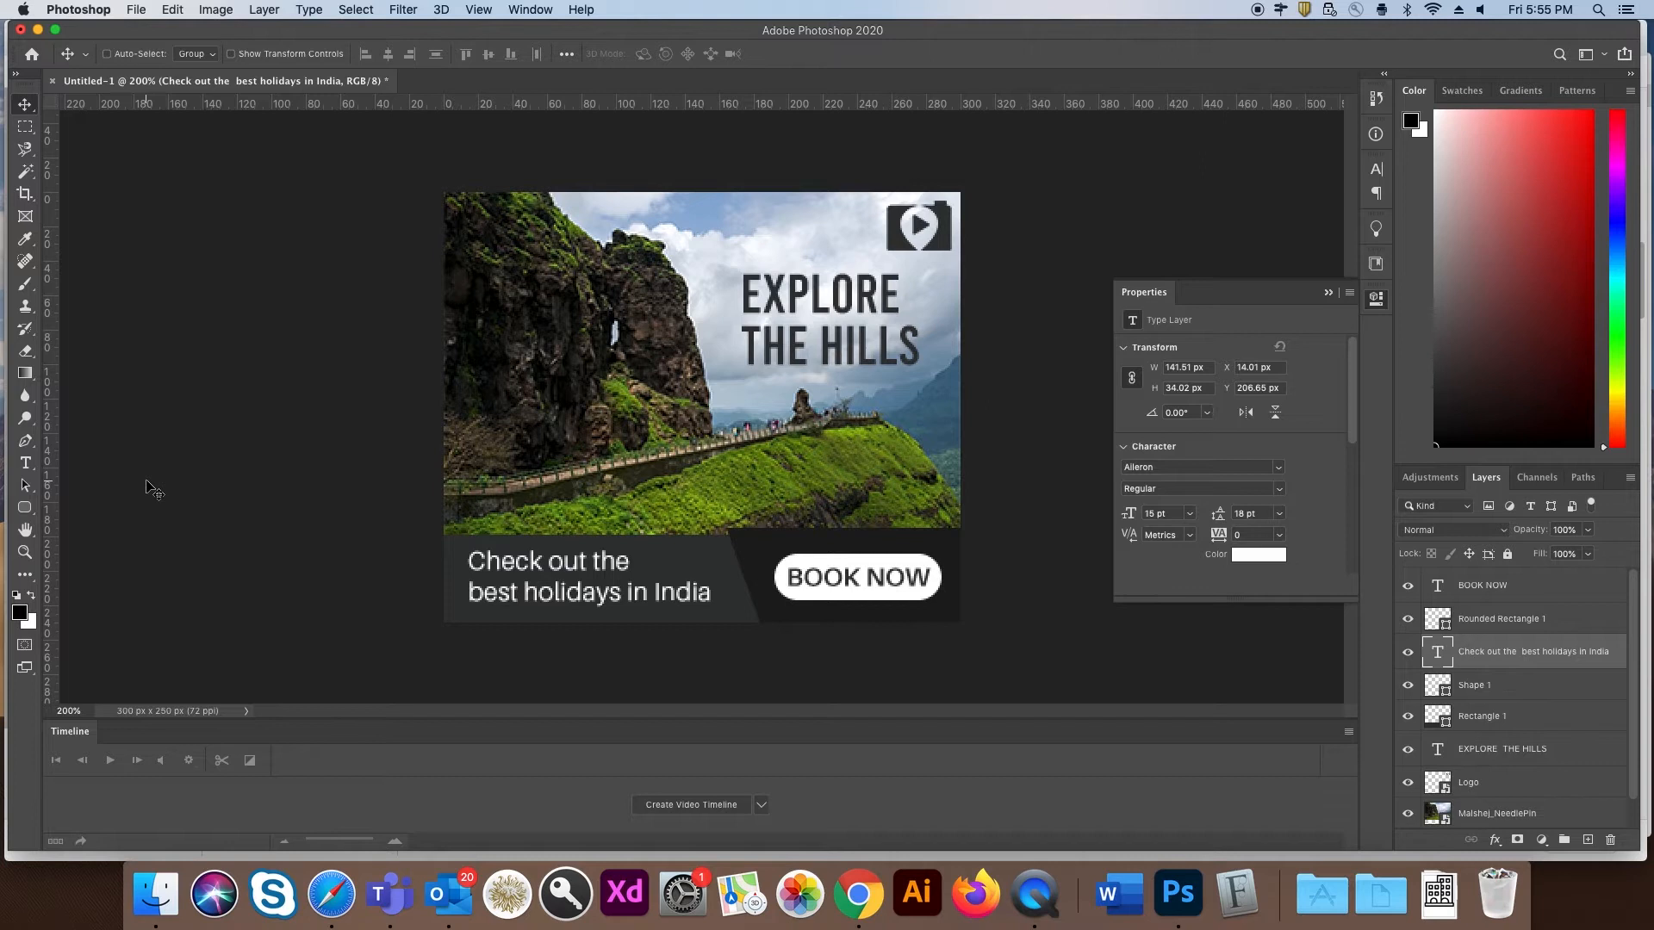
Step: Make the tagline and the BOOK NOW text slightly smaller and shrink the white button to match
key(super+minus)
key(super+plus)
drag(1173, 513, 1142, 515)
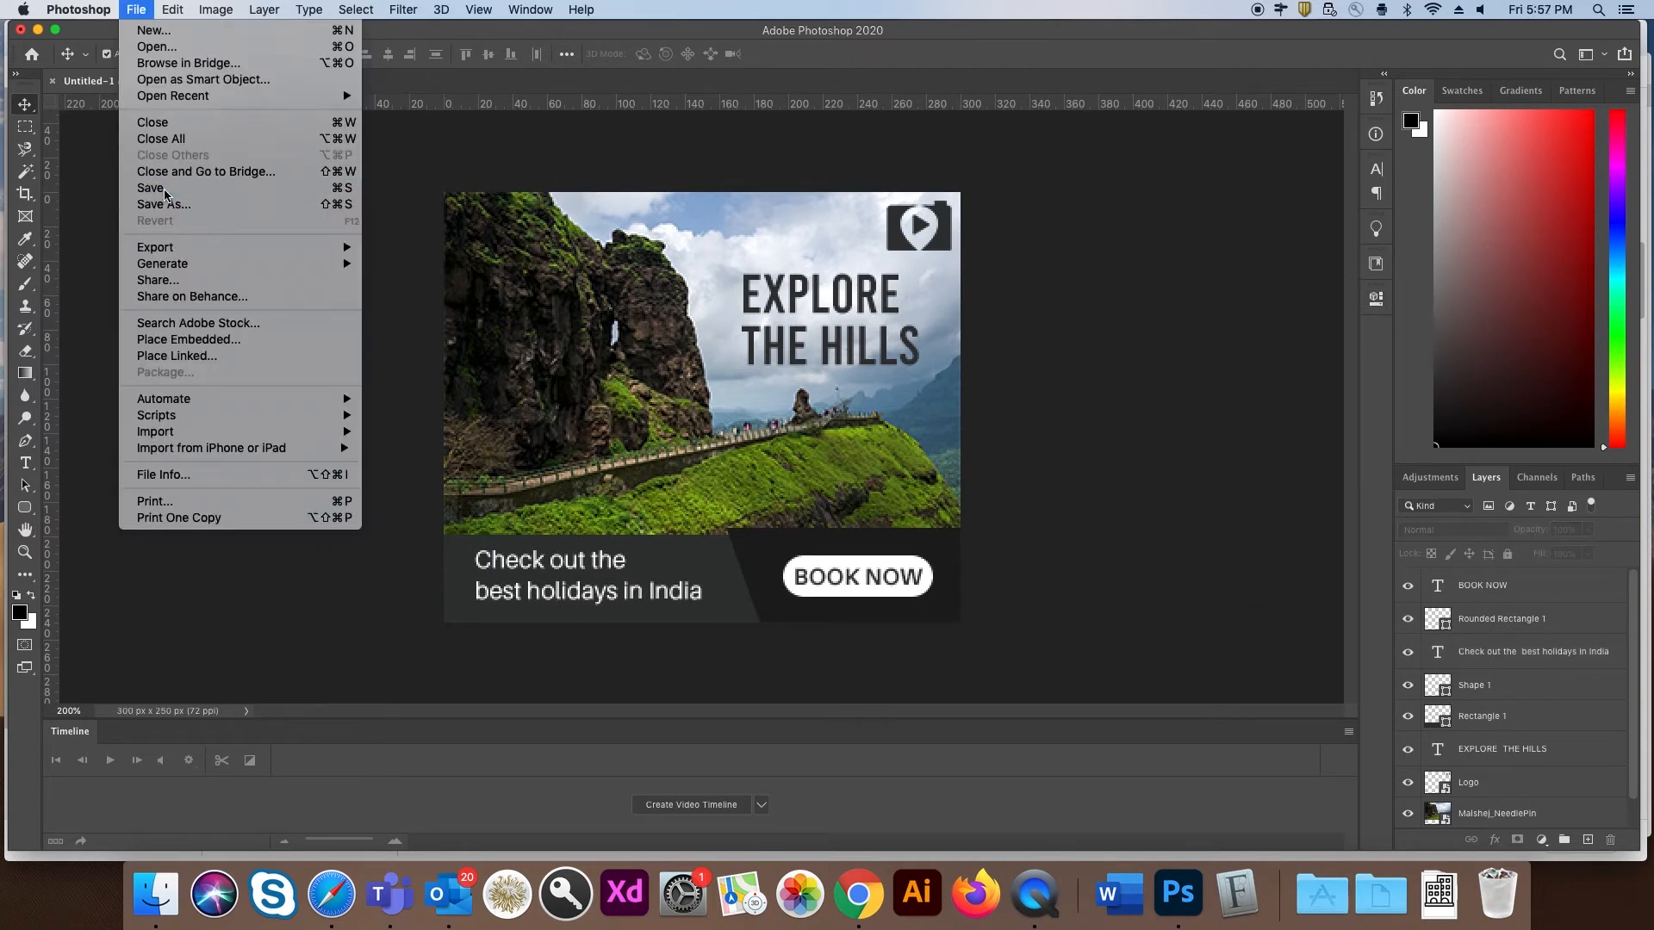
Step: Save the document as Banner_300x250.psd in the Banner_Travel folder
click(354, 250)
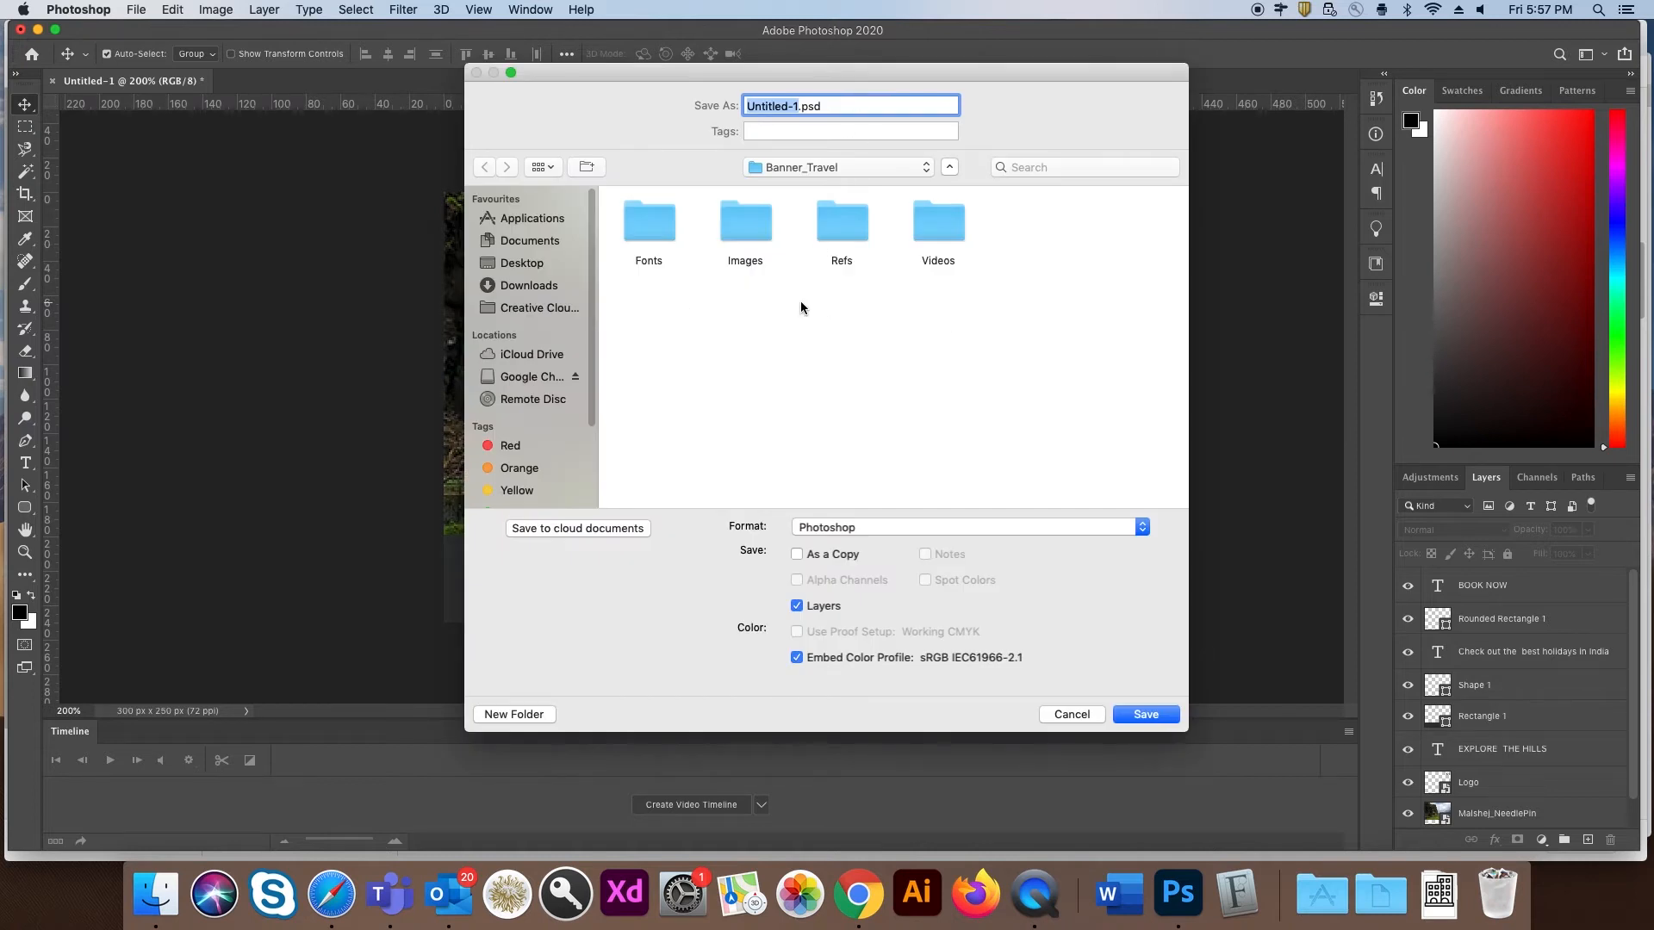
text(Banner_300x250)
key(Return)
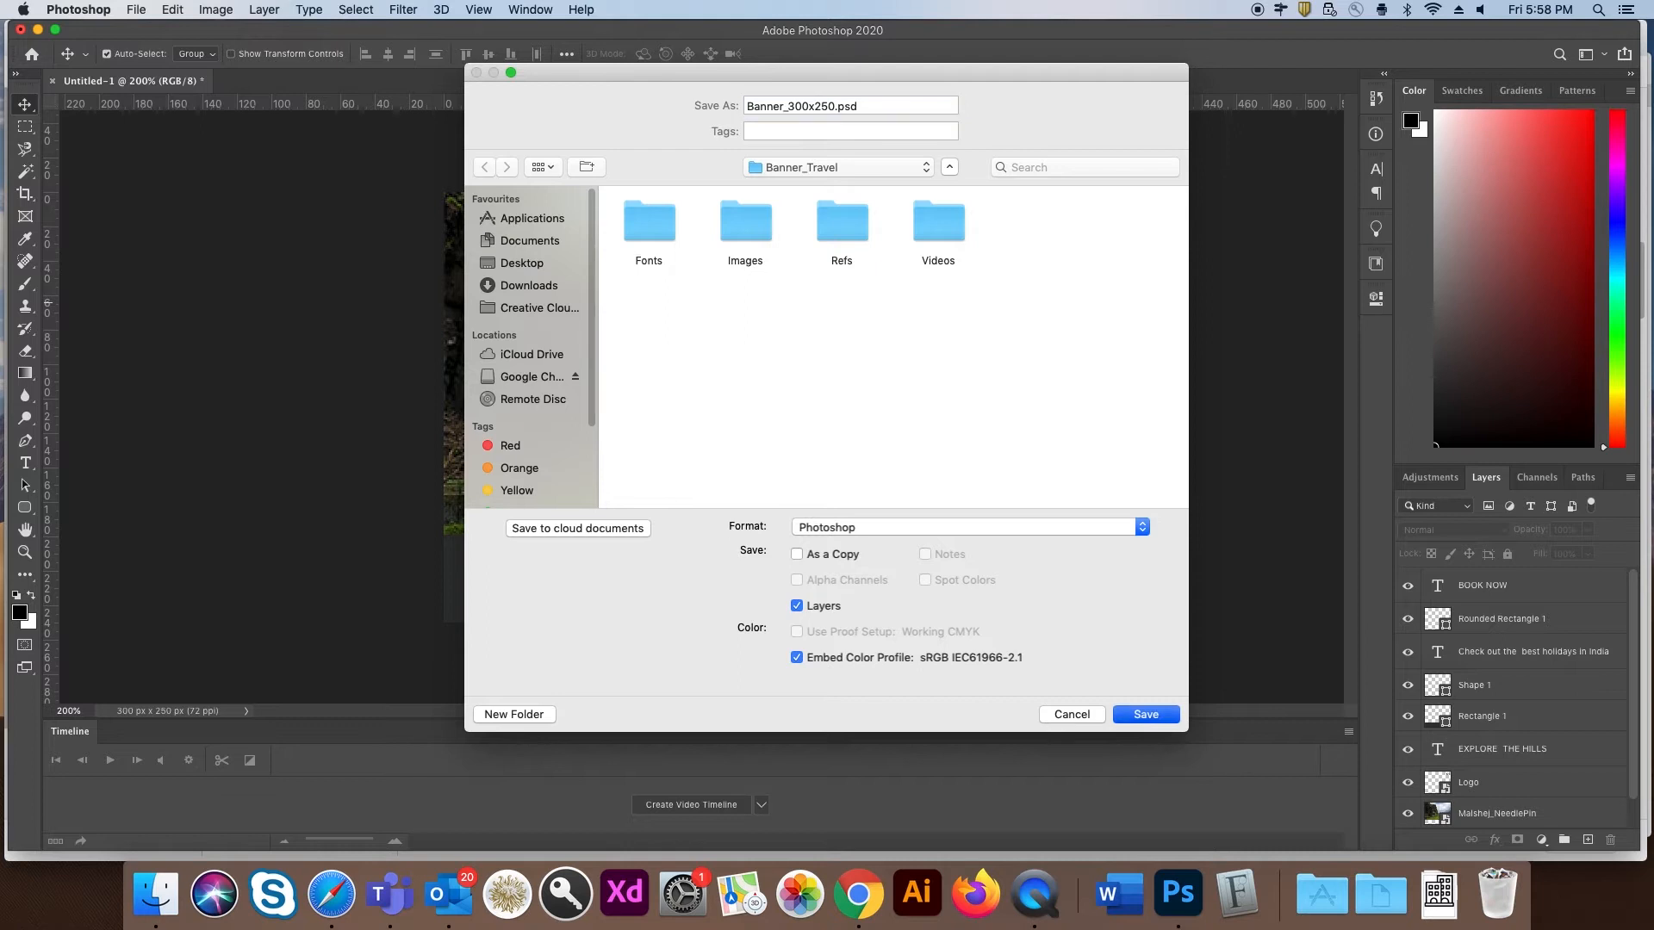
click(1027, 387)
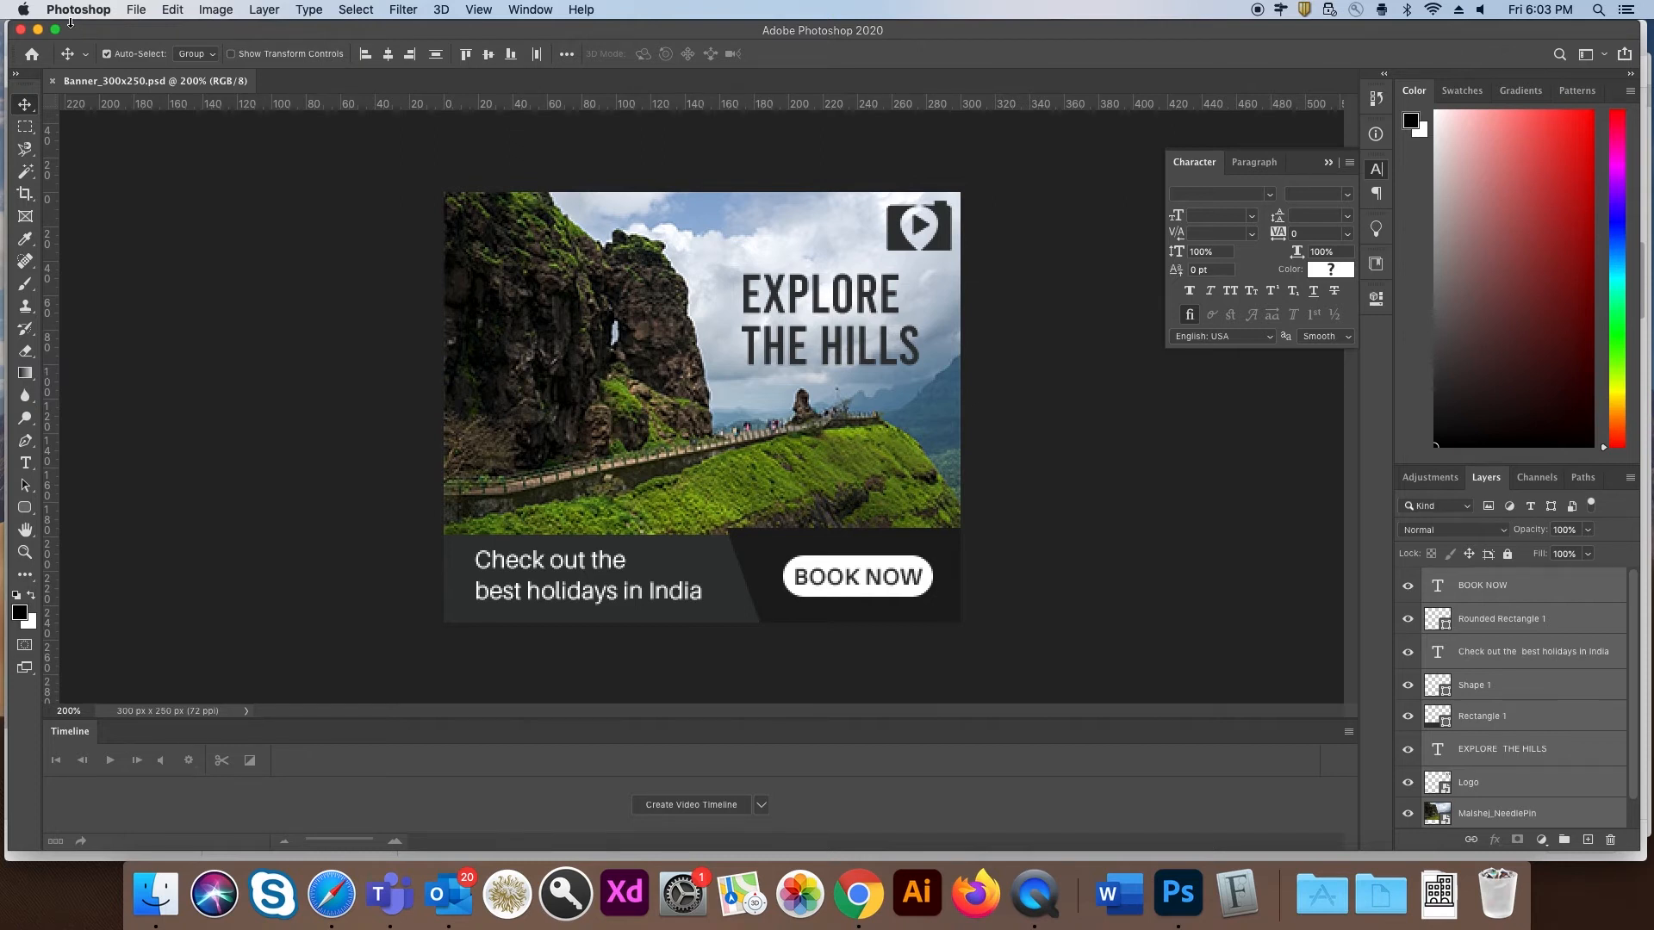
Step: Start a Save for Web export of the banner as JPEG with the quality set to 50
click(128, 10)
mouse_move(207, 251)
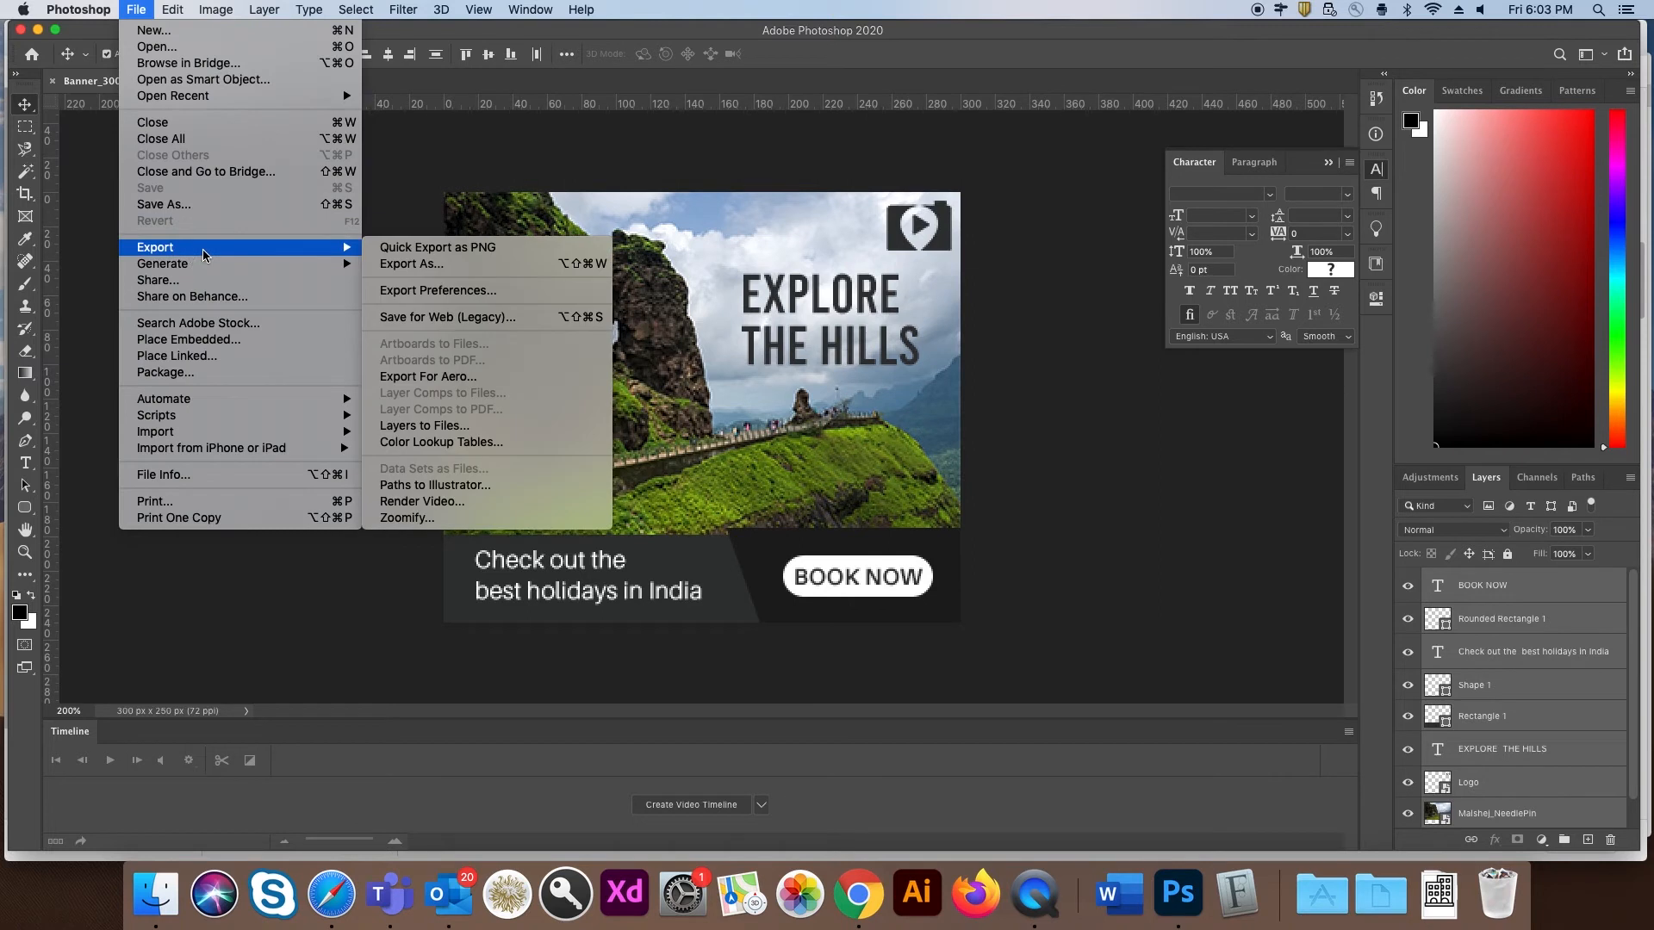
click(461, 323)
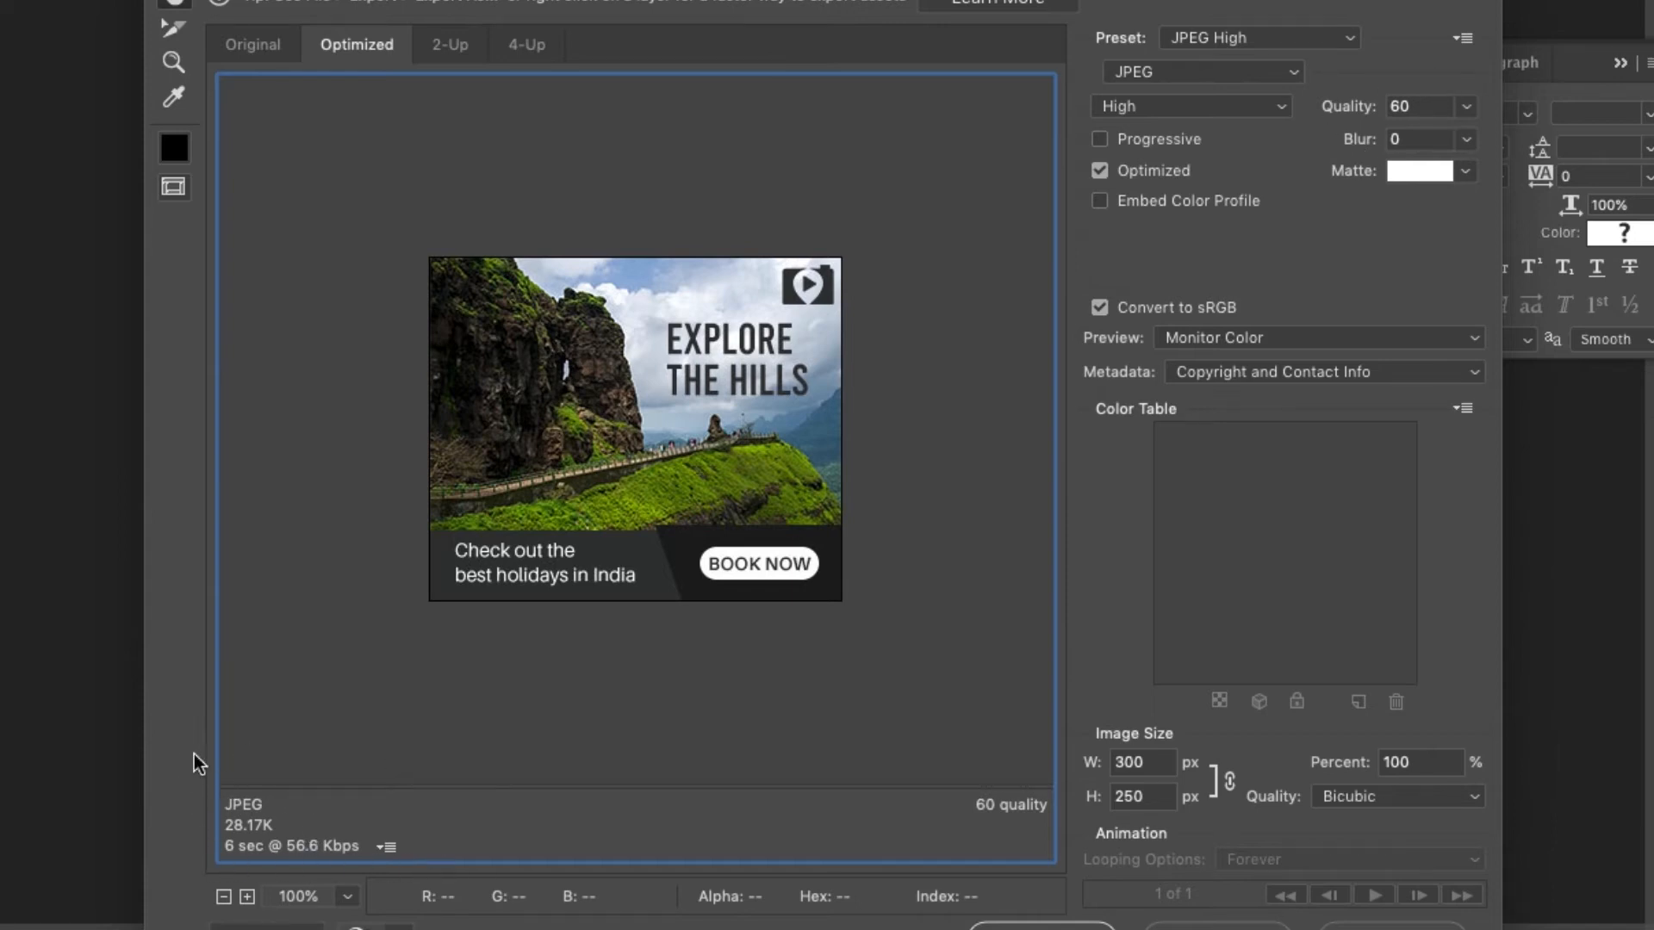
click(1400, 105)
key(BackSpace)
text(5)
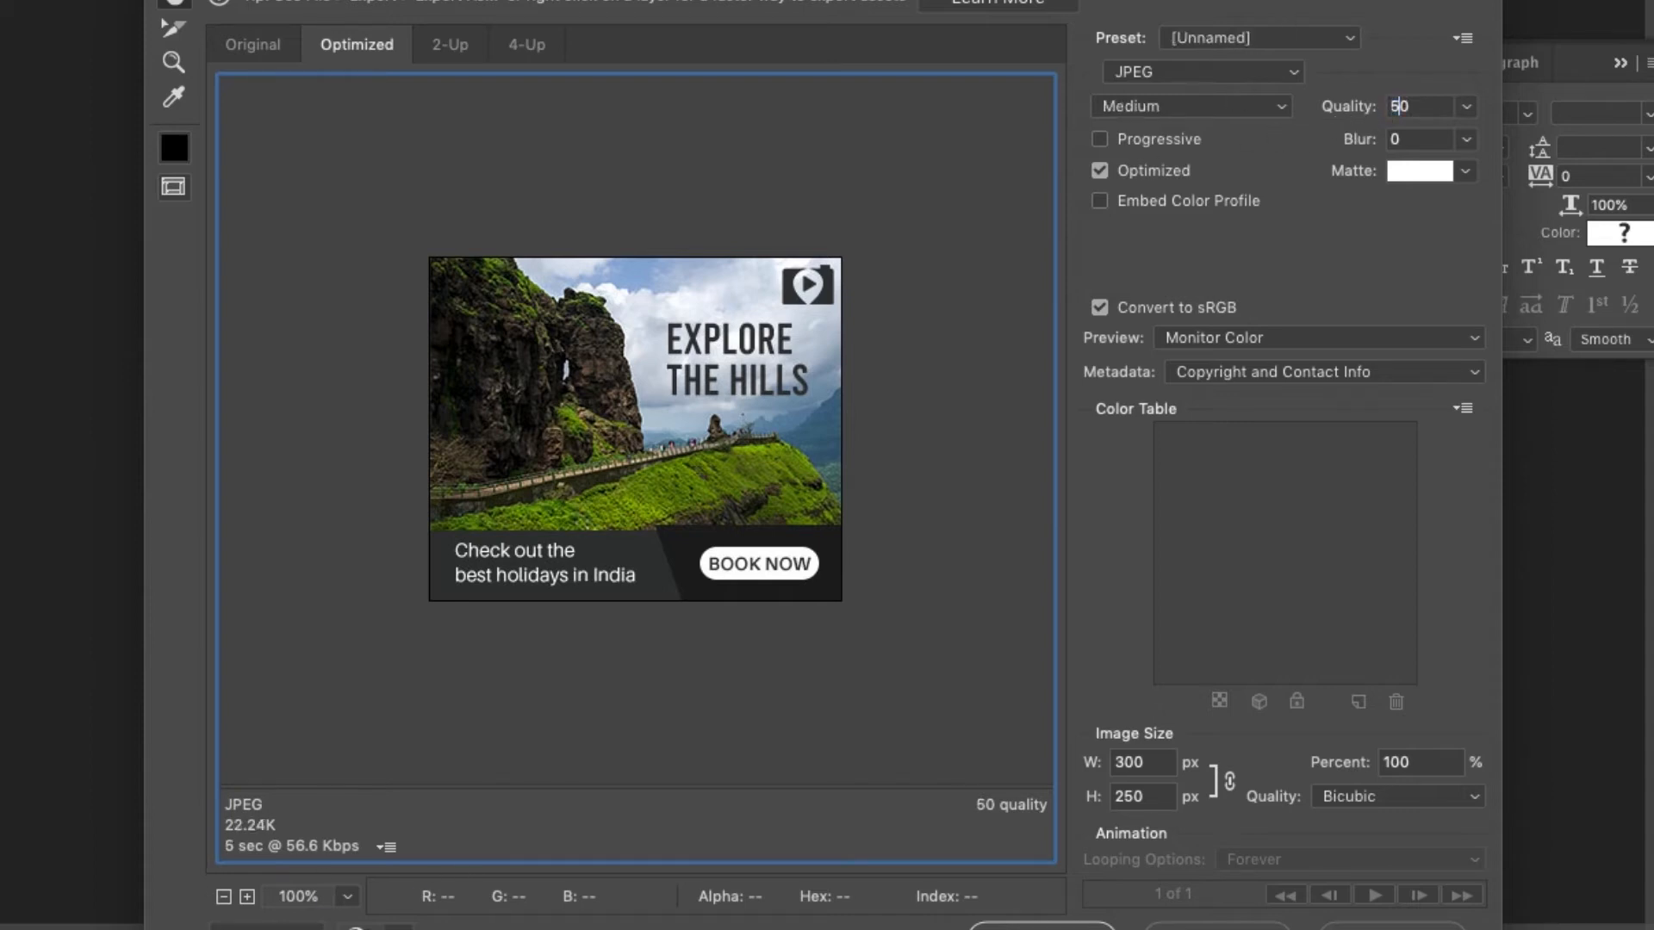
Step: Set the JPEG quality to 60 and save the export as Banner_300x250.jpg in the Banner_Travel folder
key(BackSpace)
text(6)
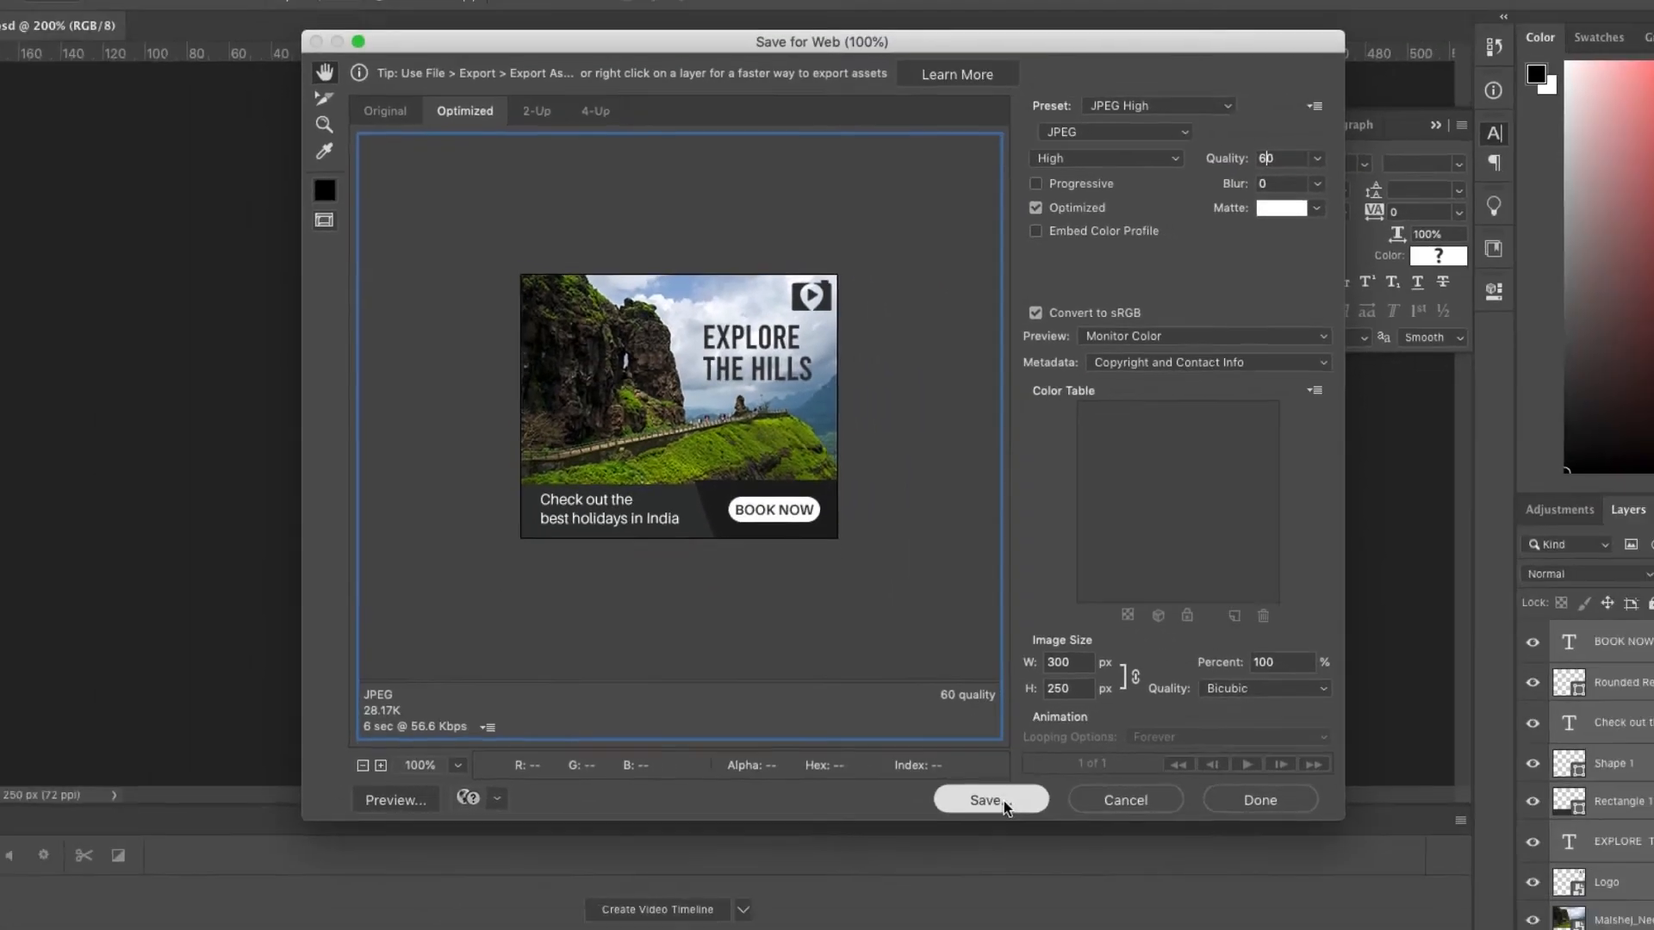
click(999, 803)
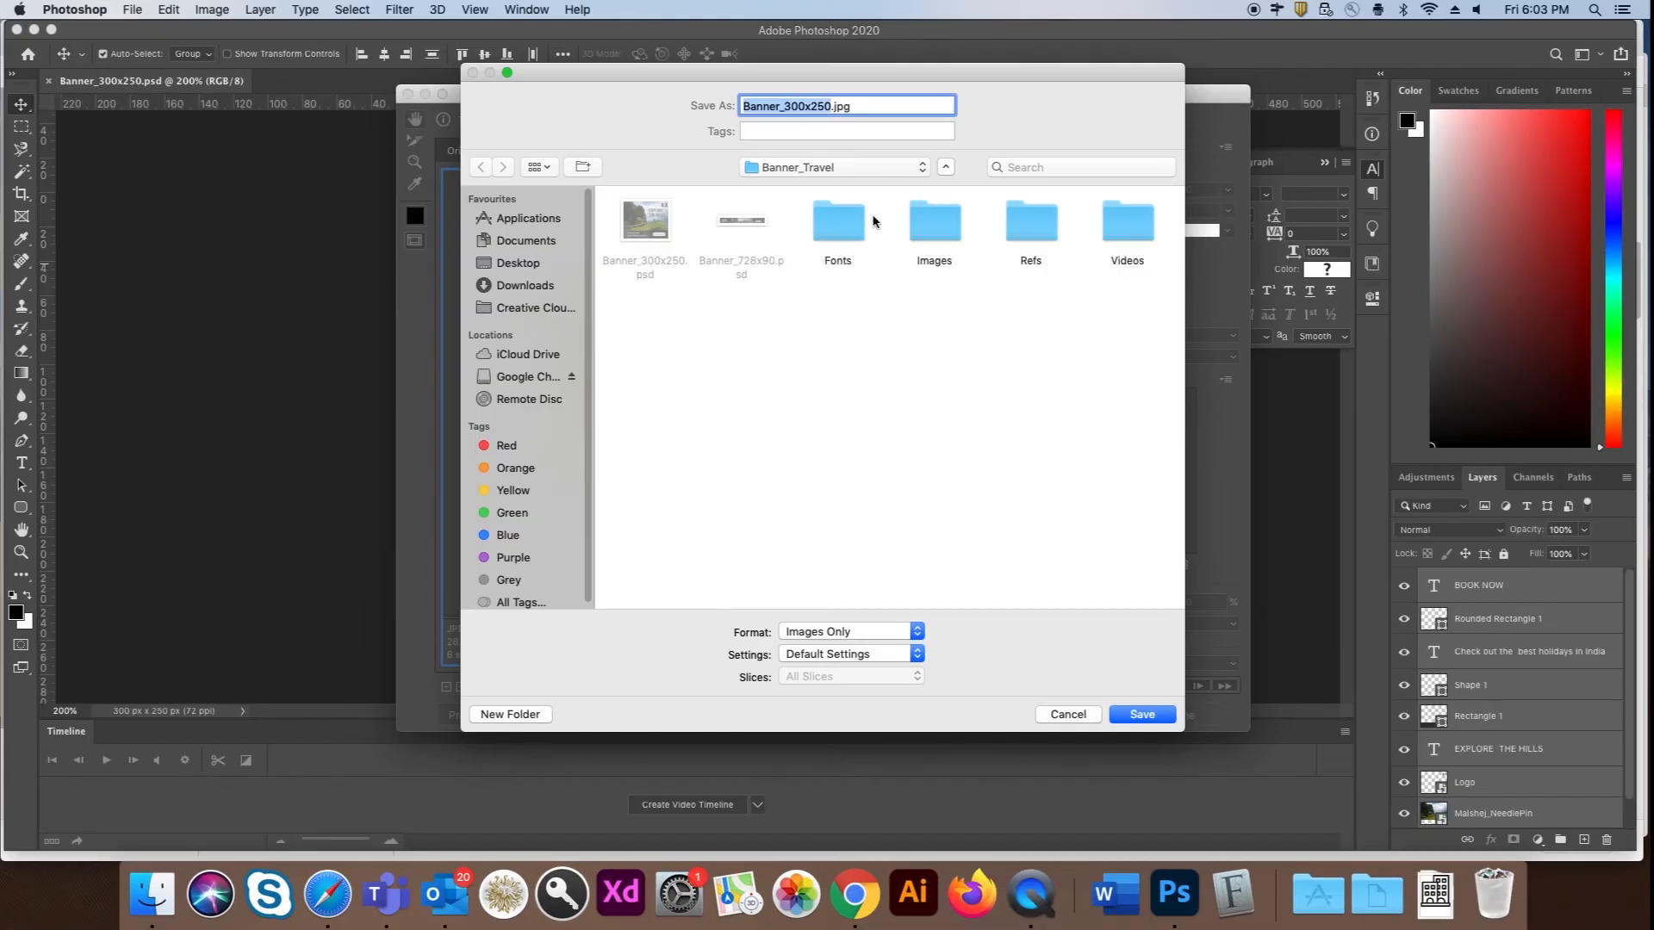
click(1134, 718)
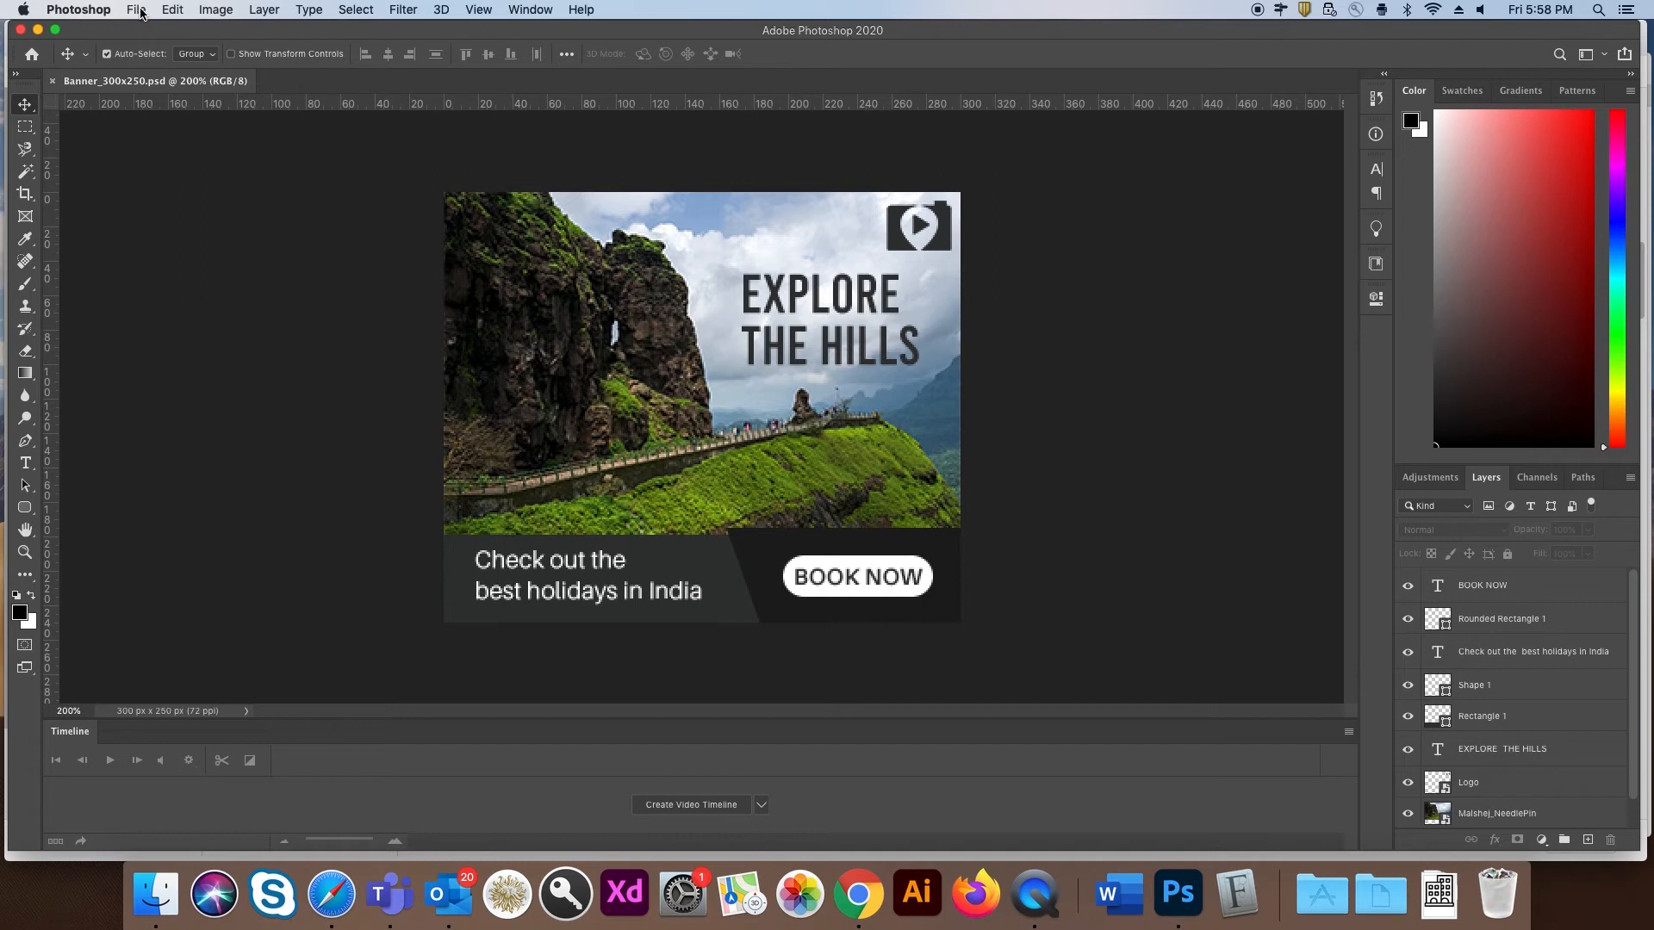
Step: Create a new document 728 pixels wide and 90 pixels high
click(138, 10)
click(151, 31)
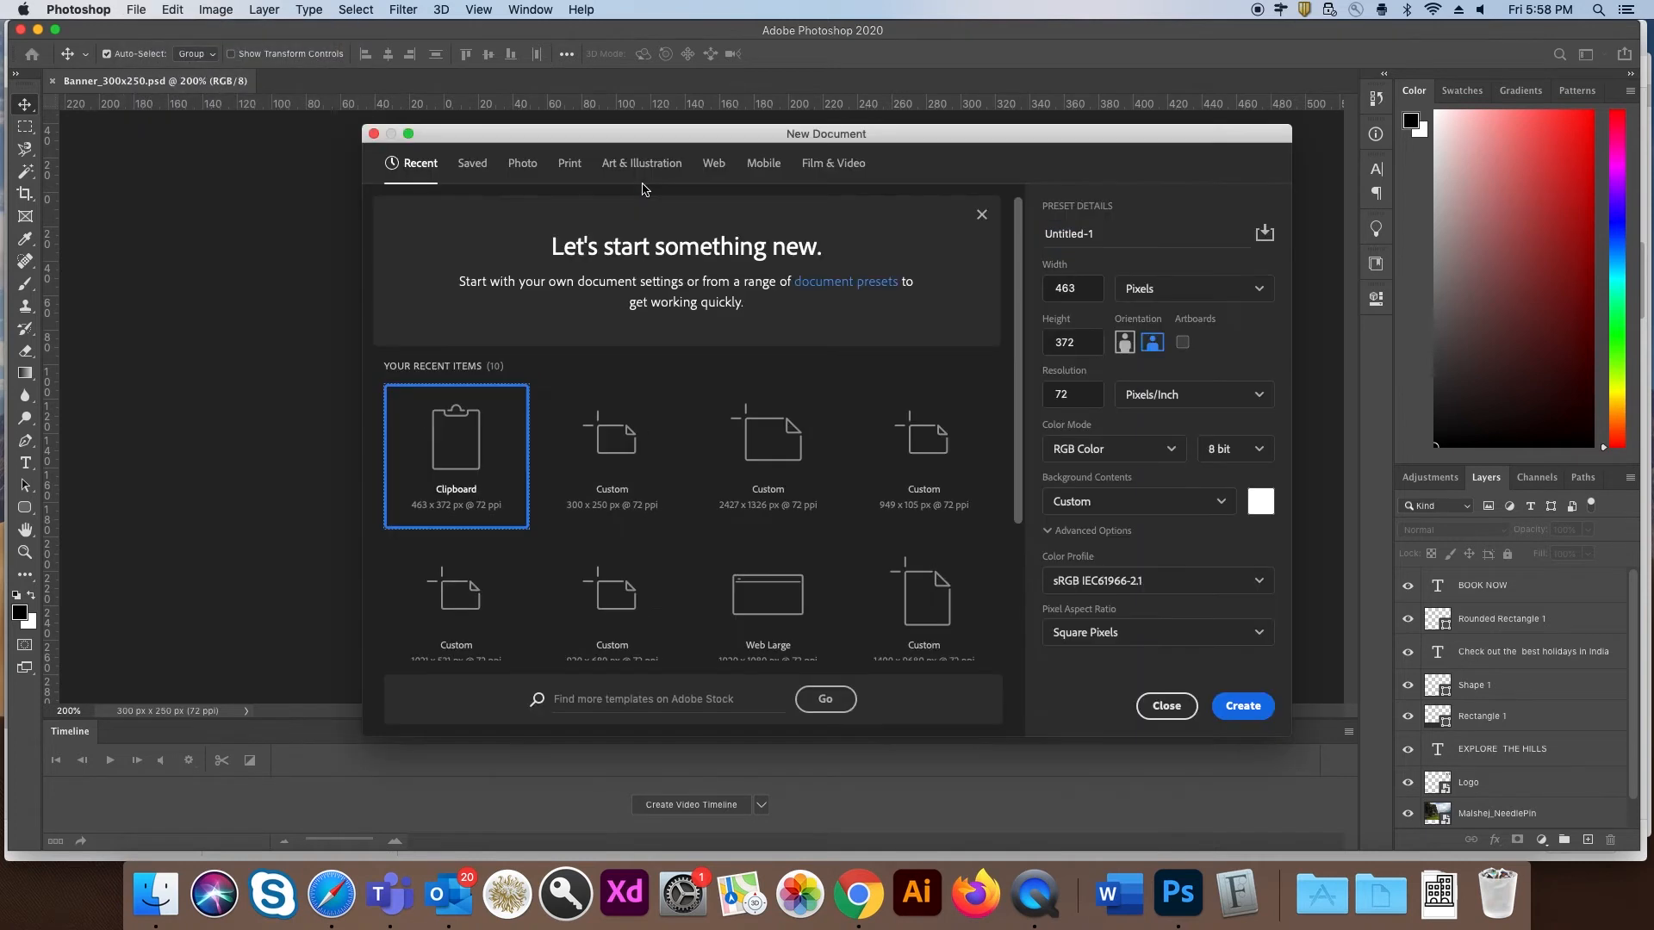
double_click(1055, 293)
text(7)
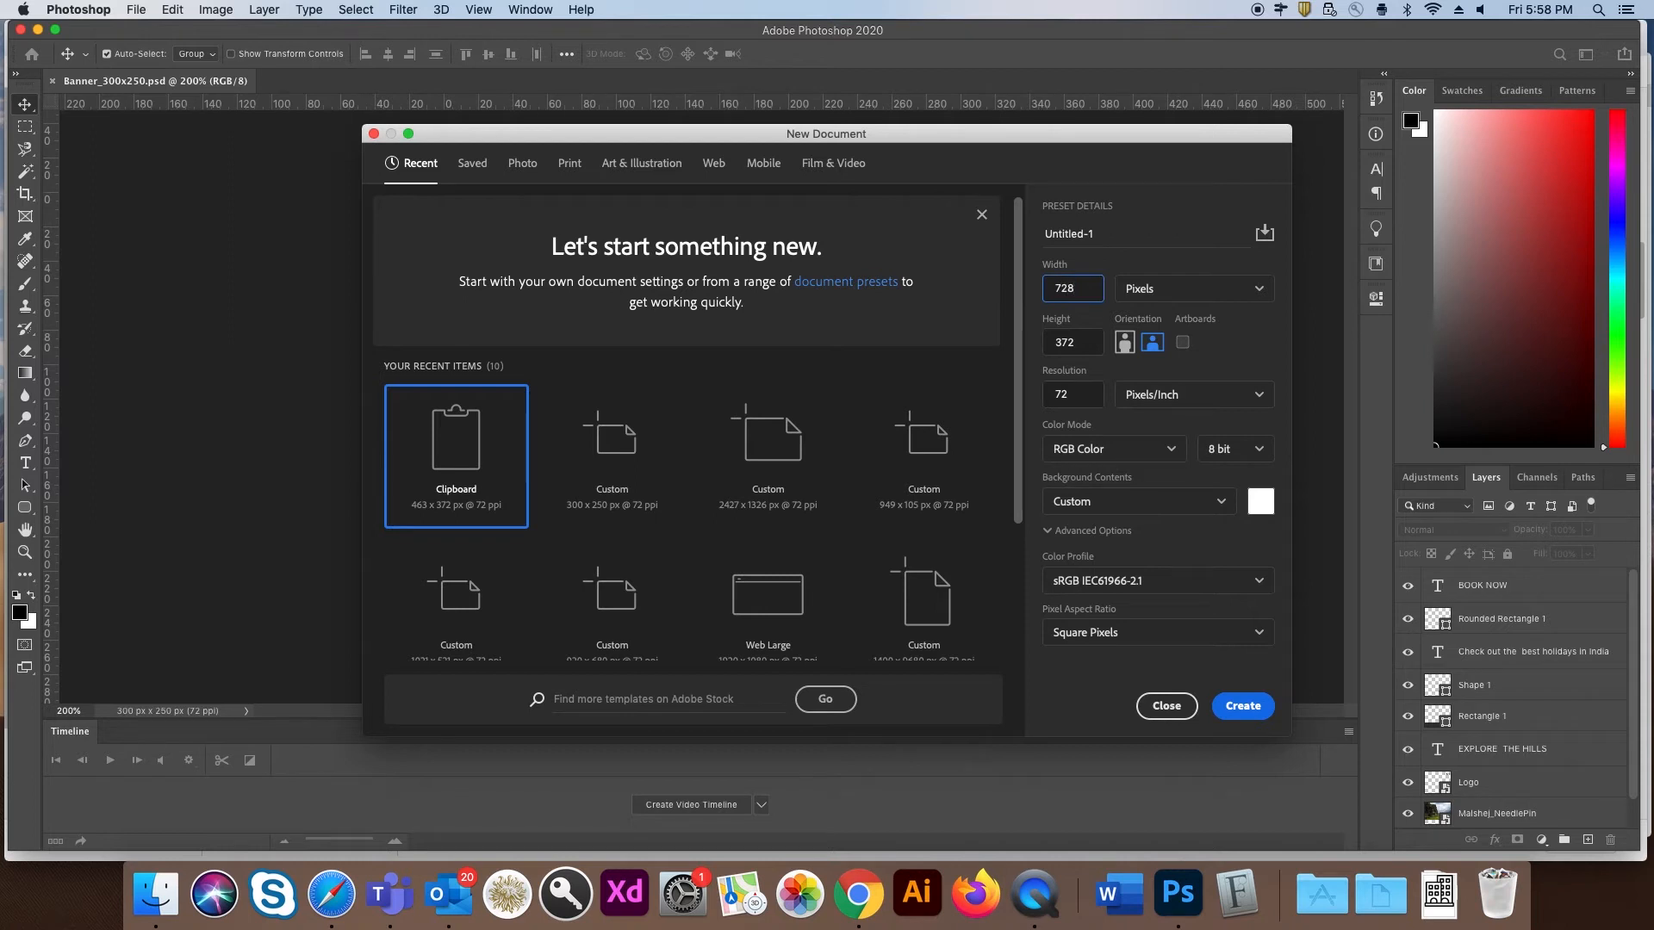
text(28)
key(Tab)
key(Tab)
text(90)
key(Return)
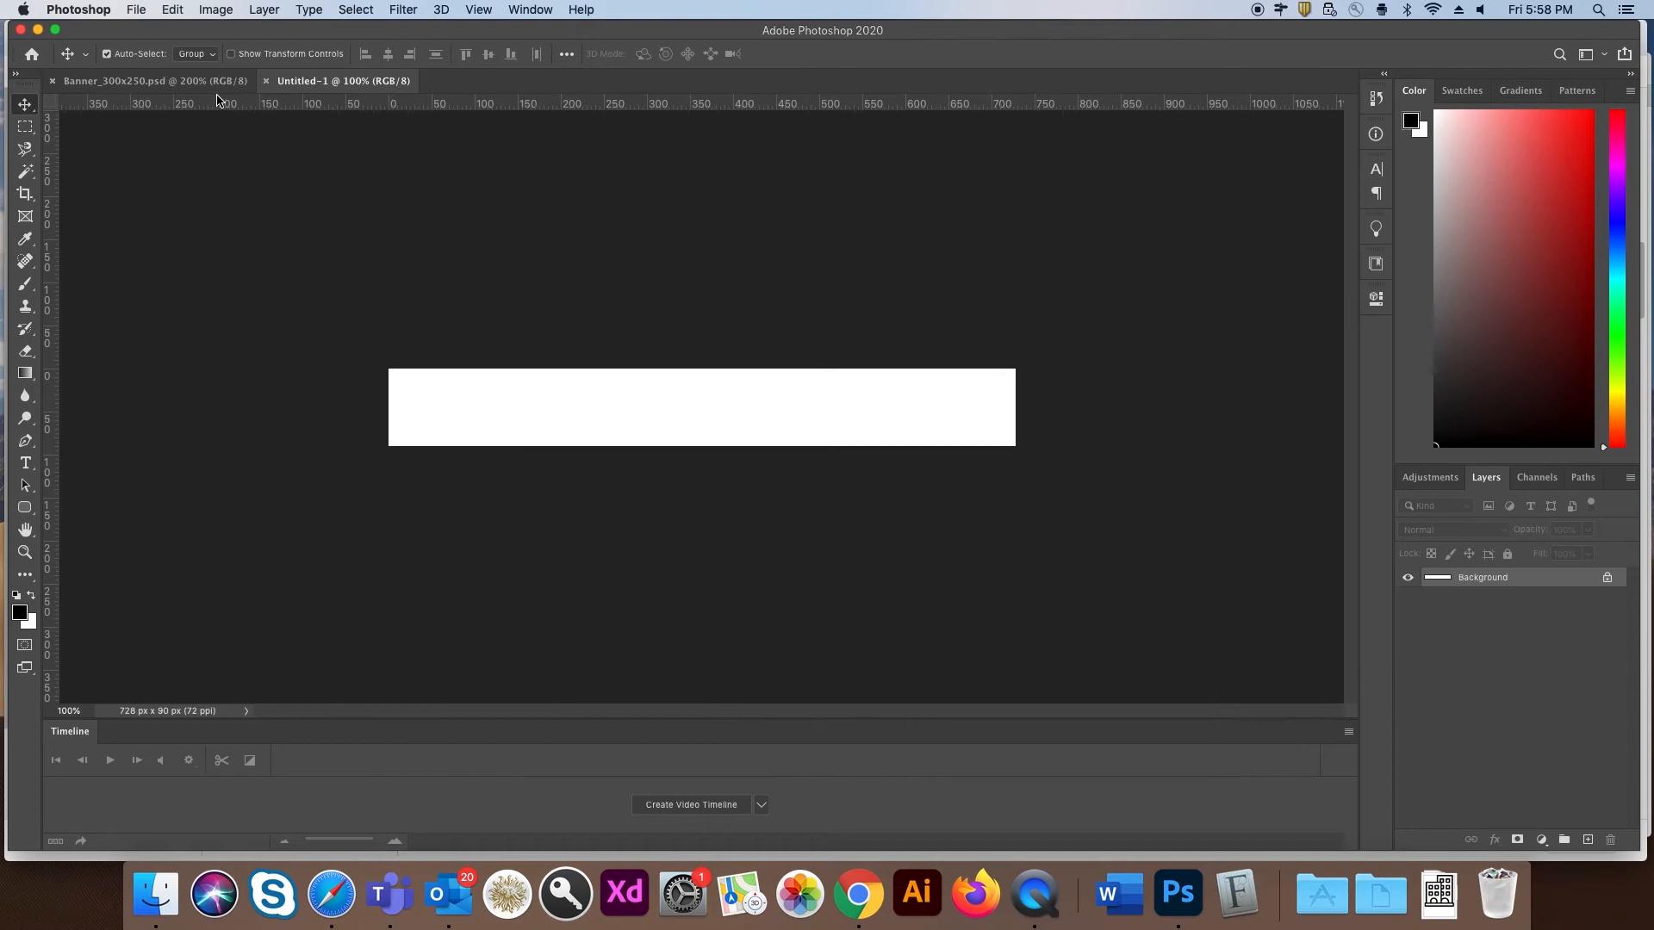
Step: Duplicate all layers except the Background from Banner_300x250.psd into the Untitled-1 document and switch to that document
click(172, 81)
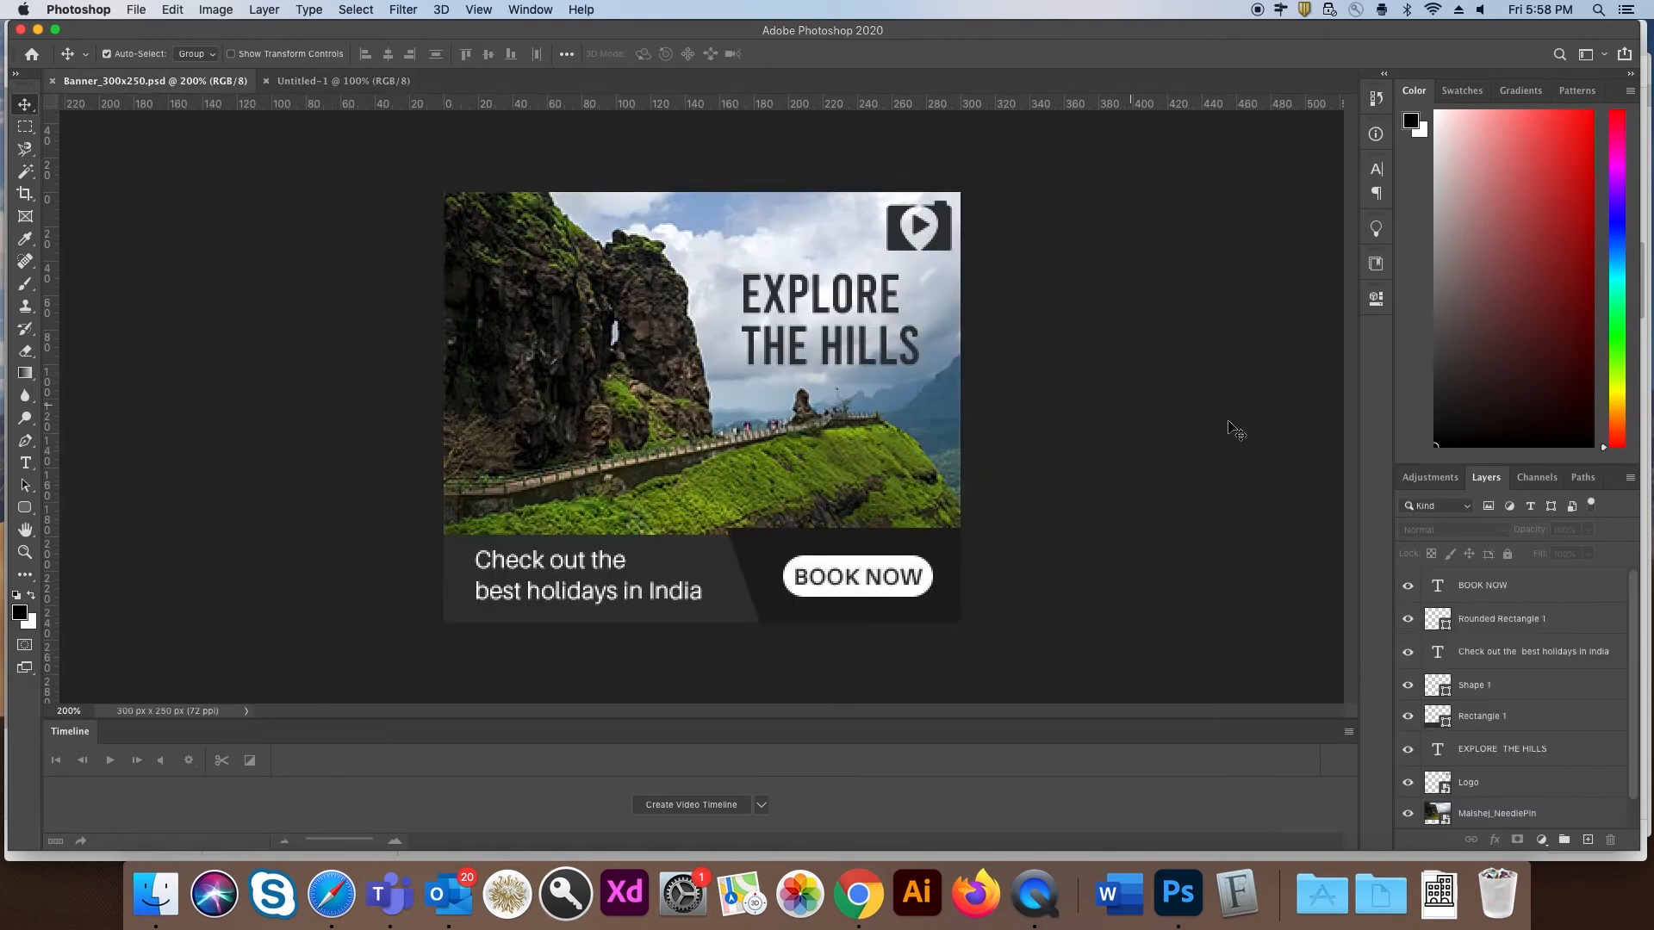
scroll(1482, 594, down, 2)
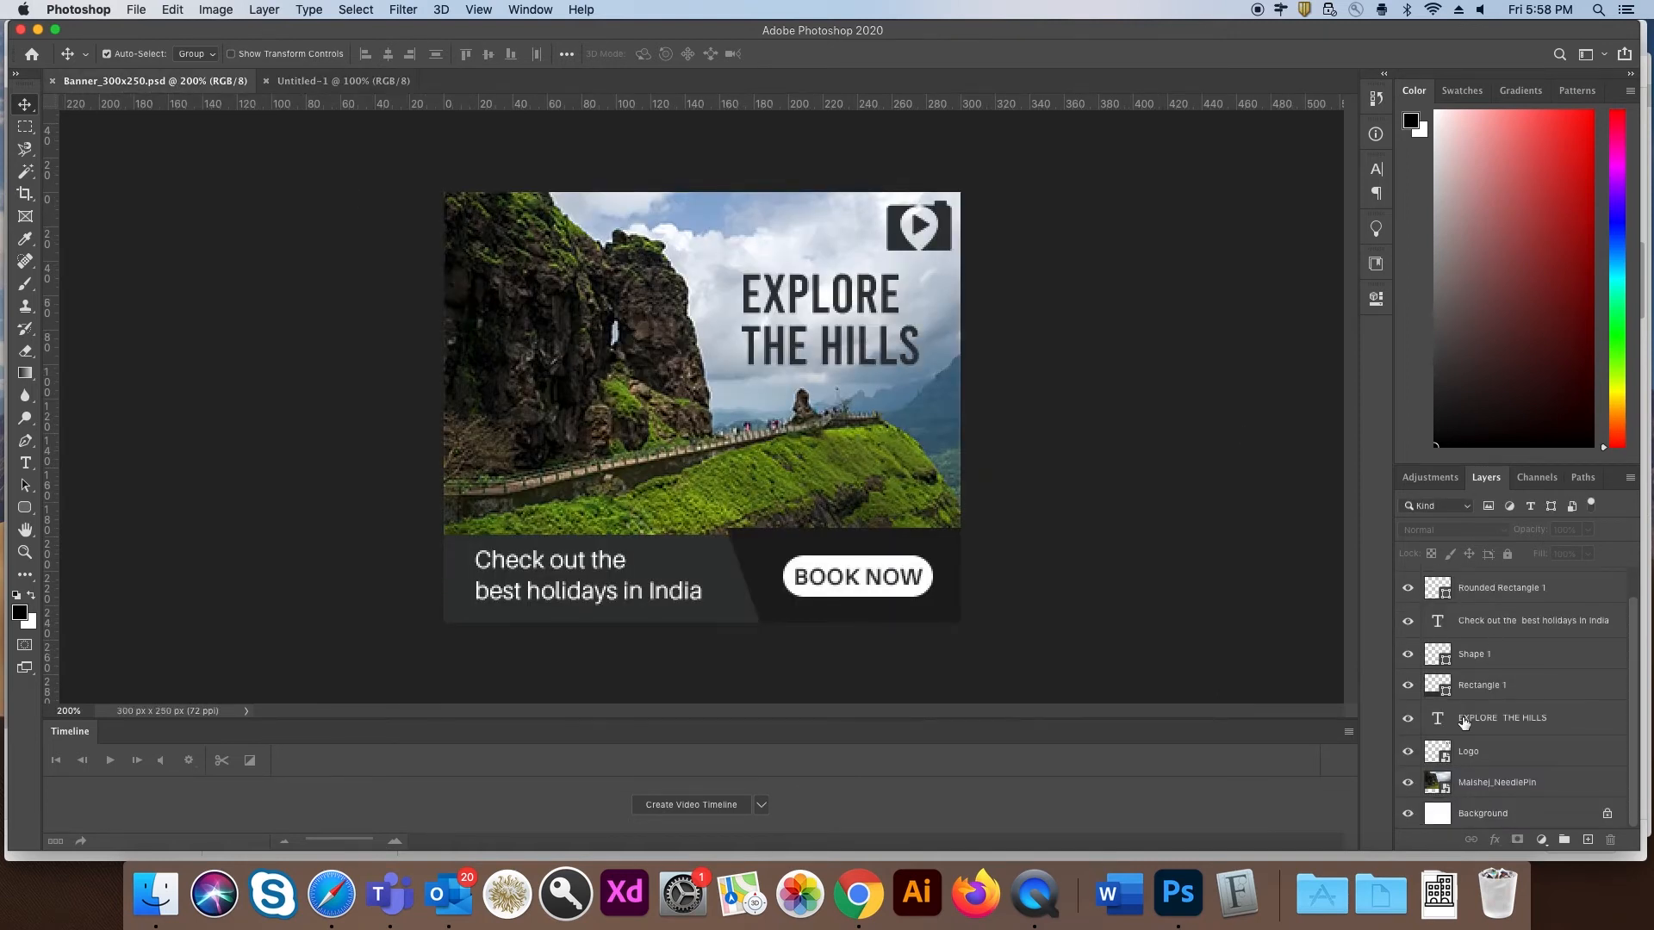
click(1472, 780)
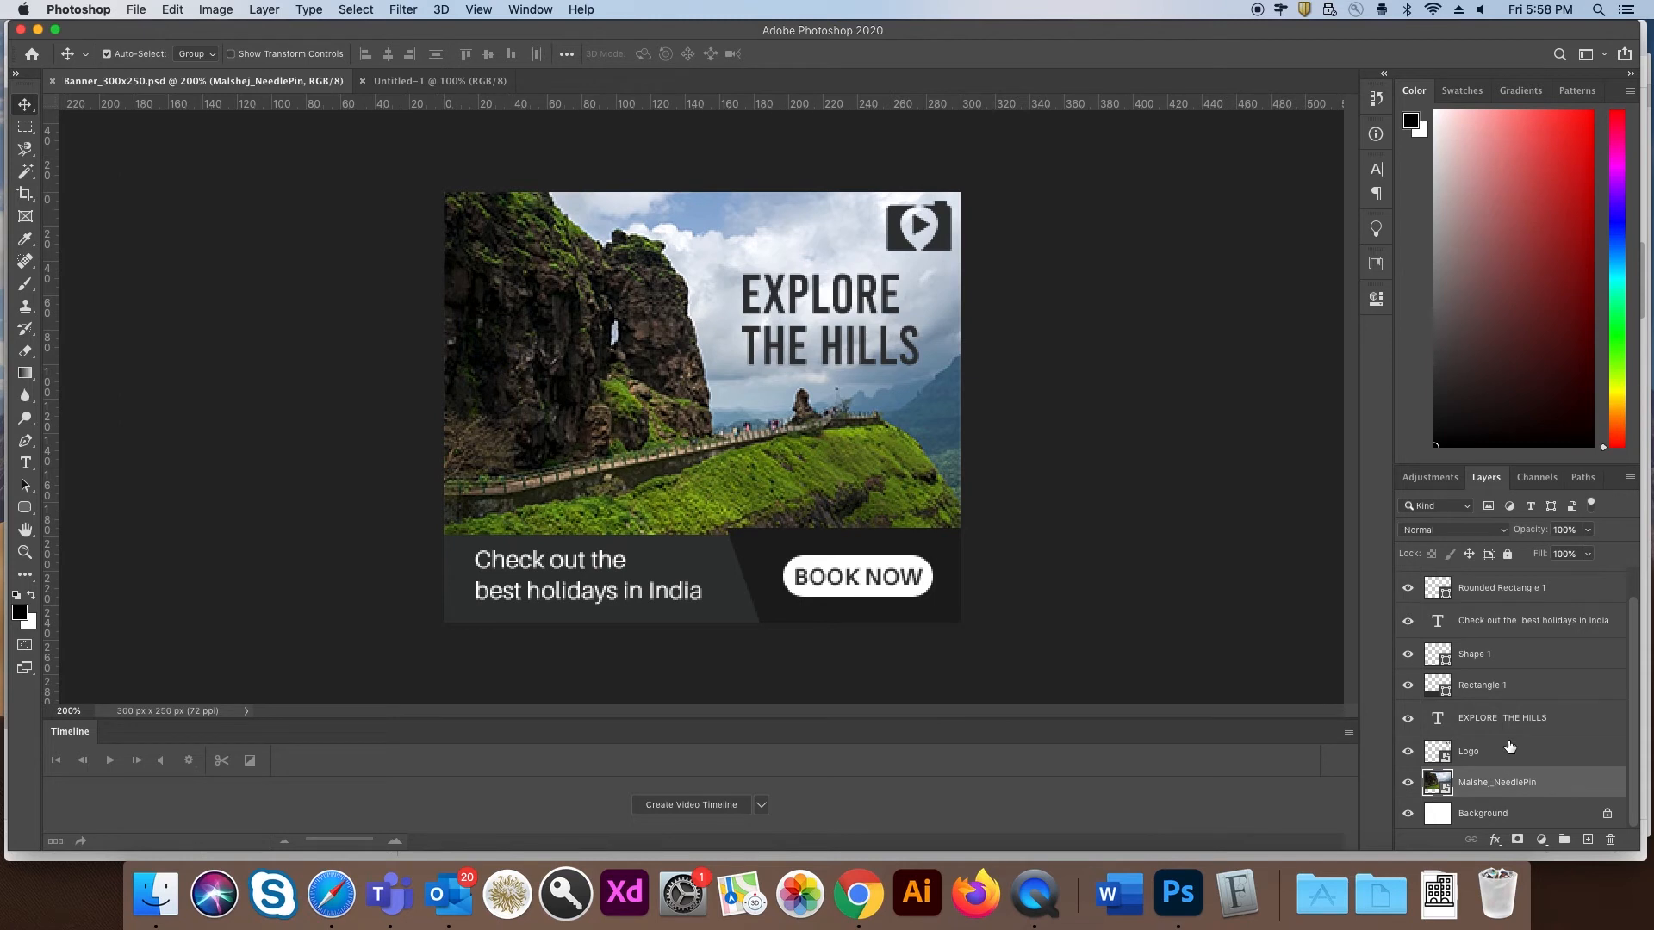
scroll(1509, 747, up, 1)
shift+click(1508, 586)
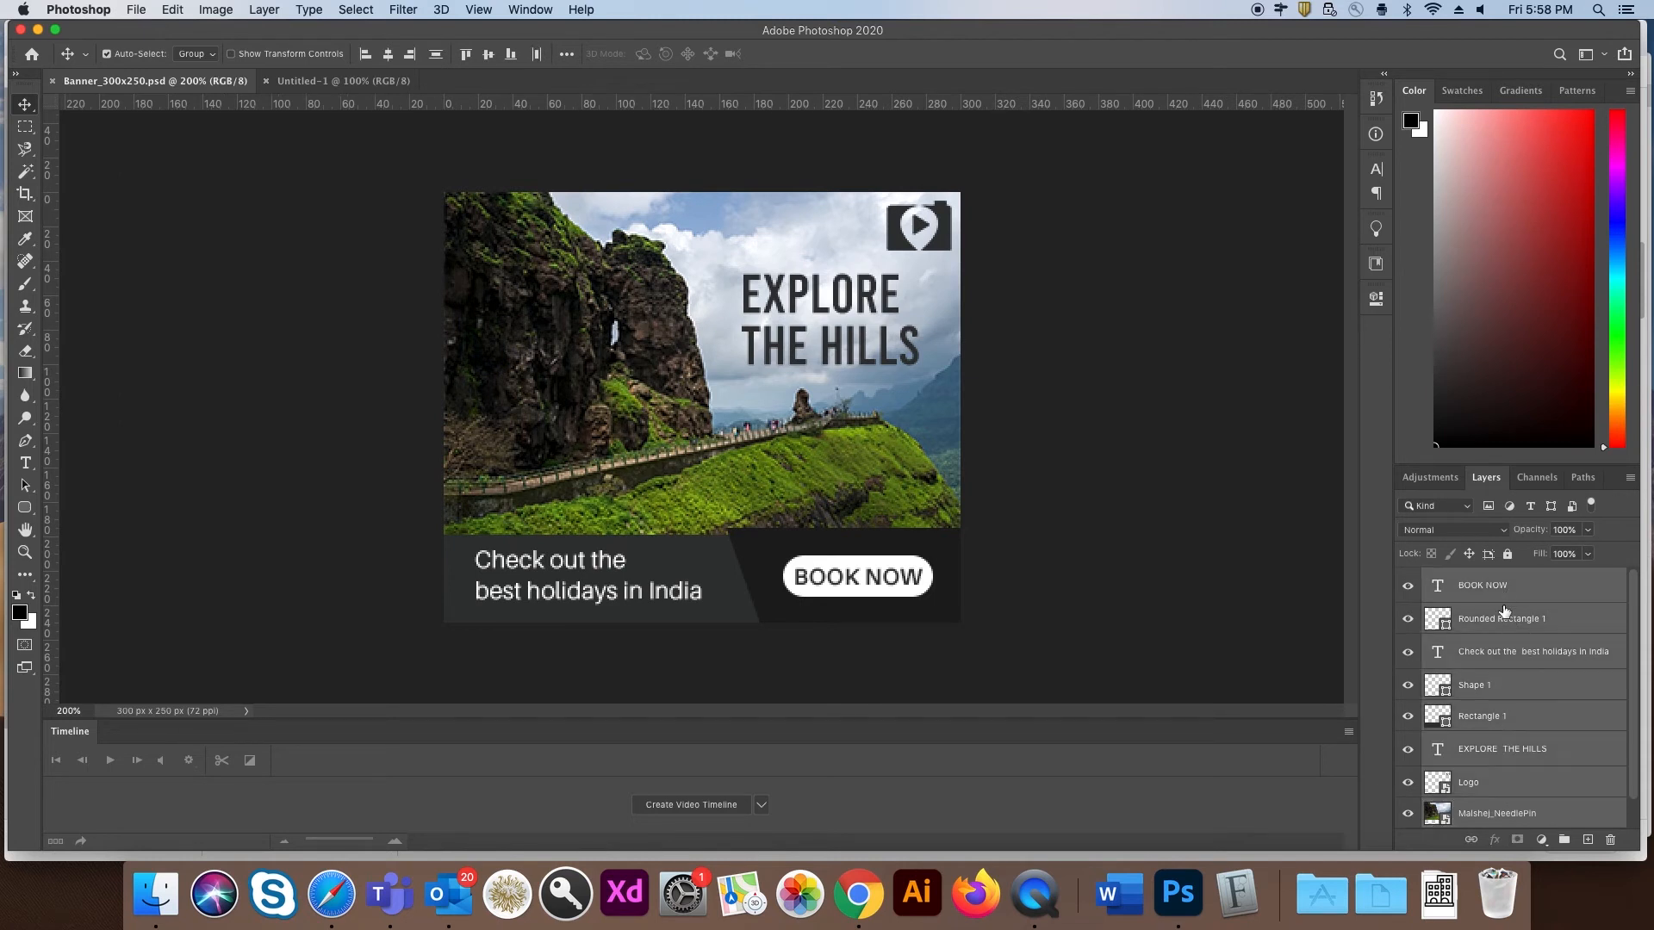
right_click(1505, 611)
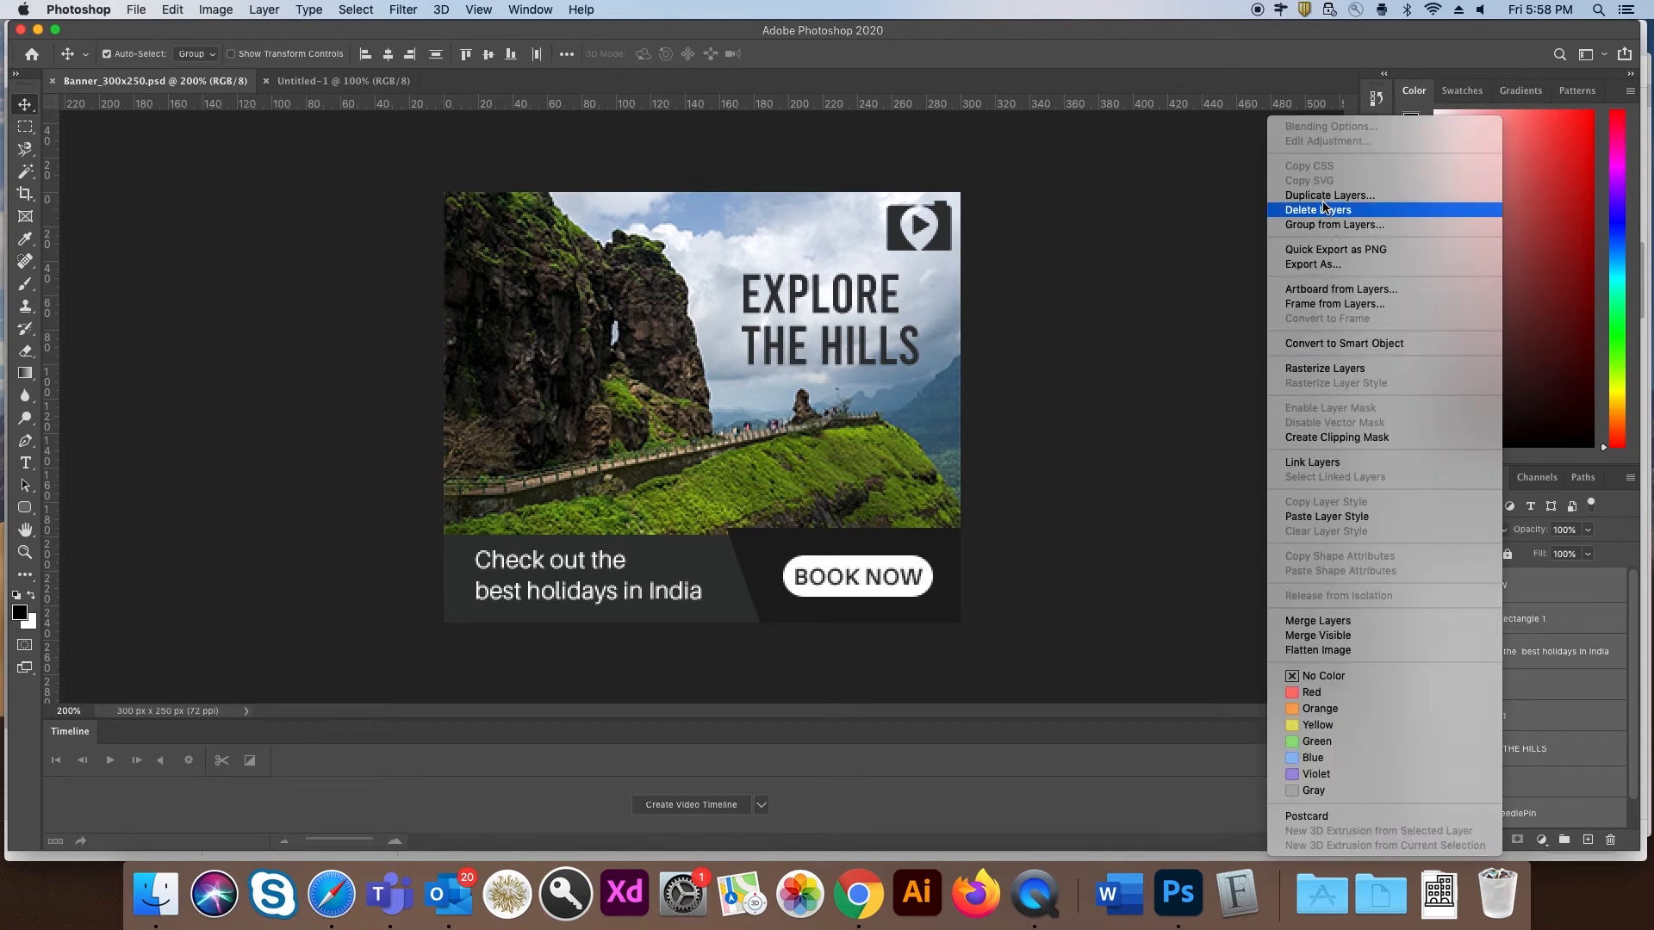
click(462, 405)
click(767, 444)
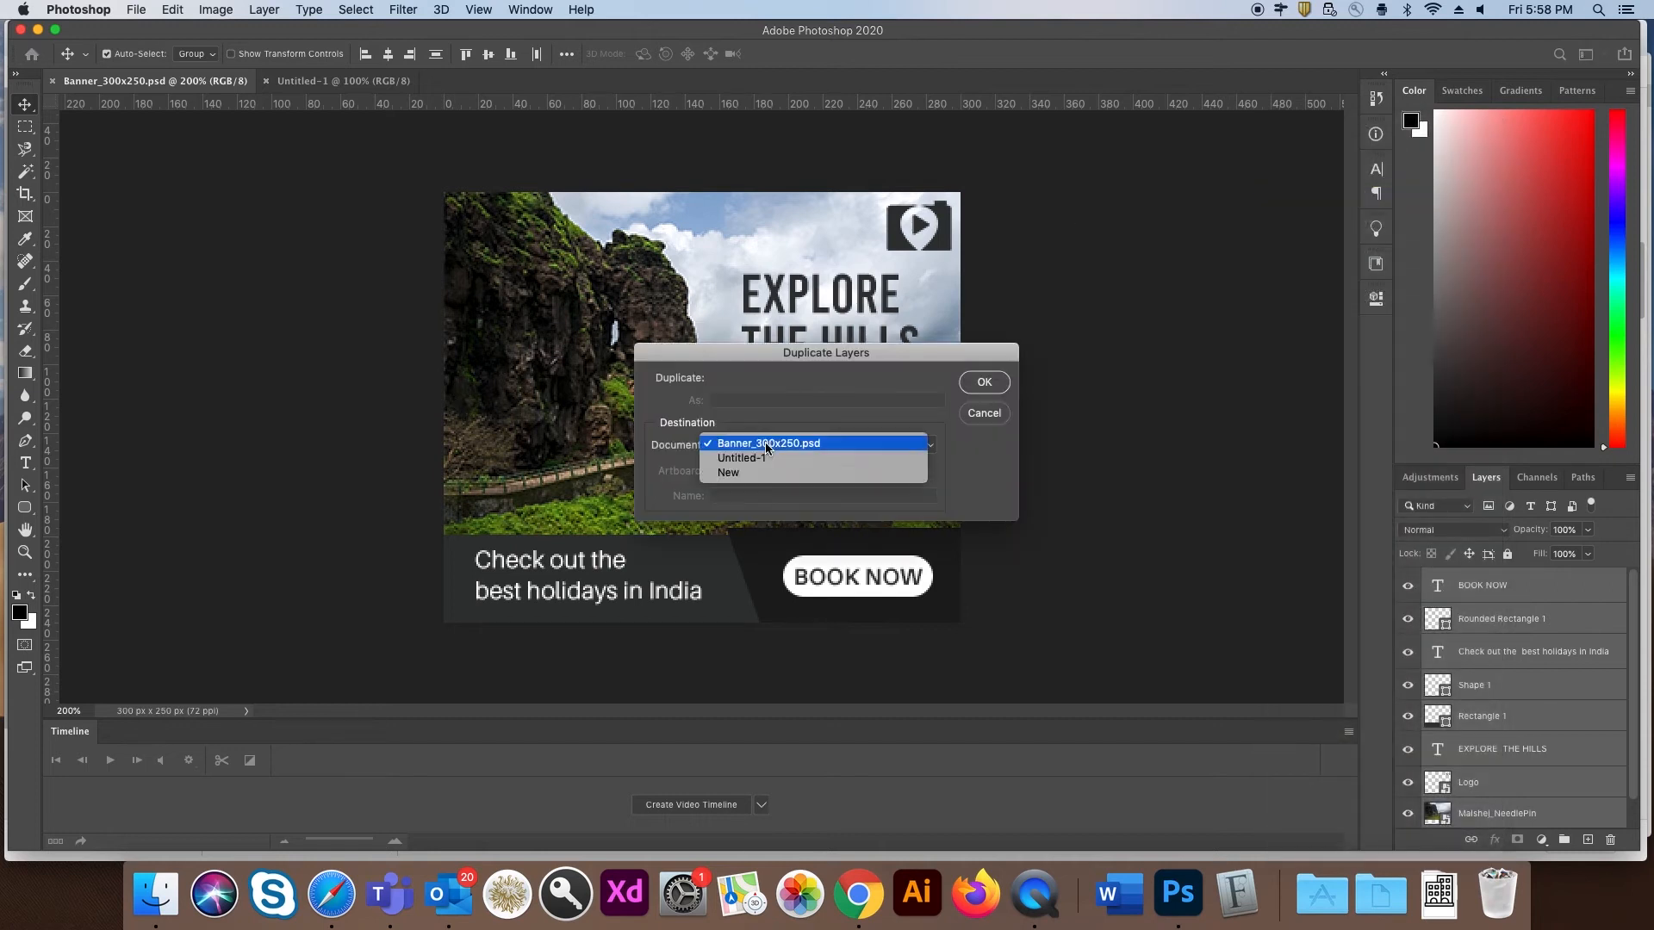
click(833, 441)
click(982, 383)
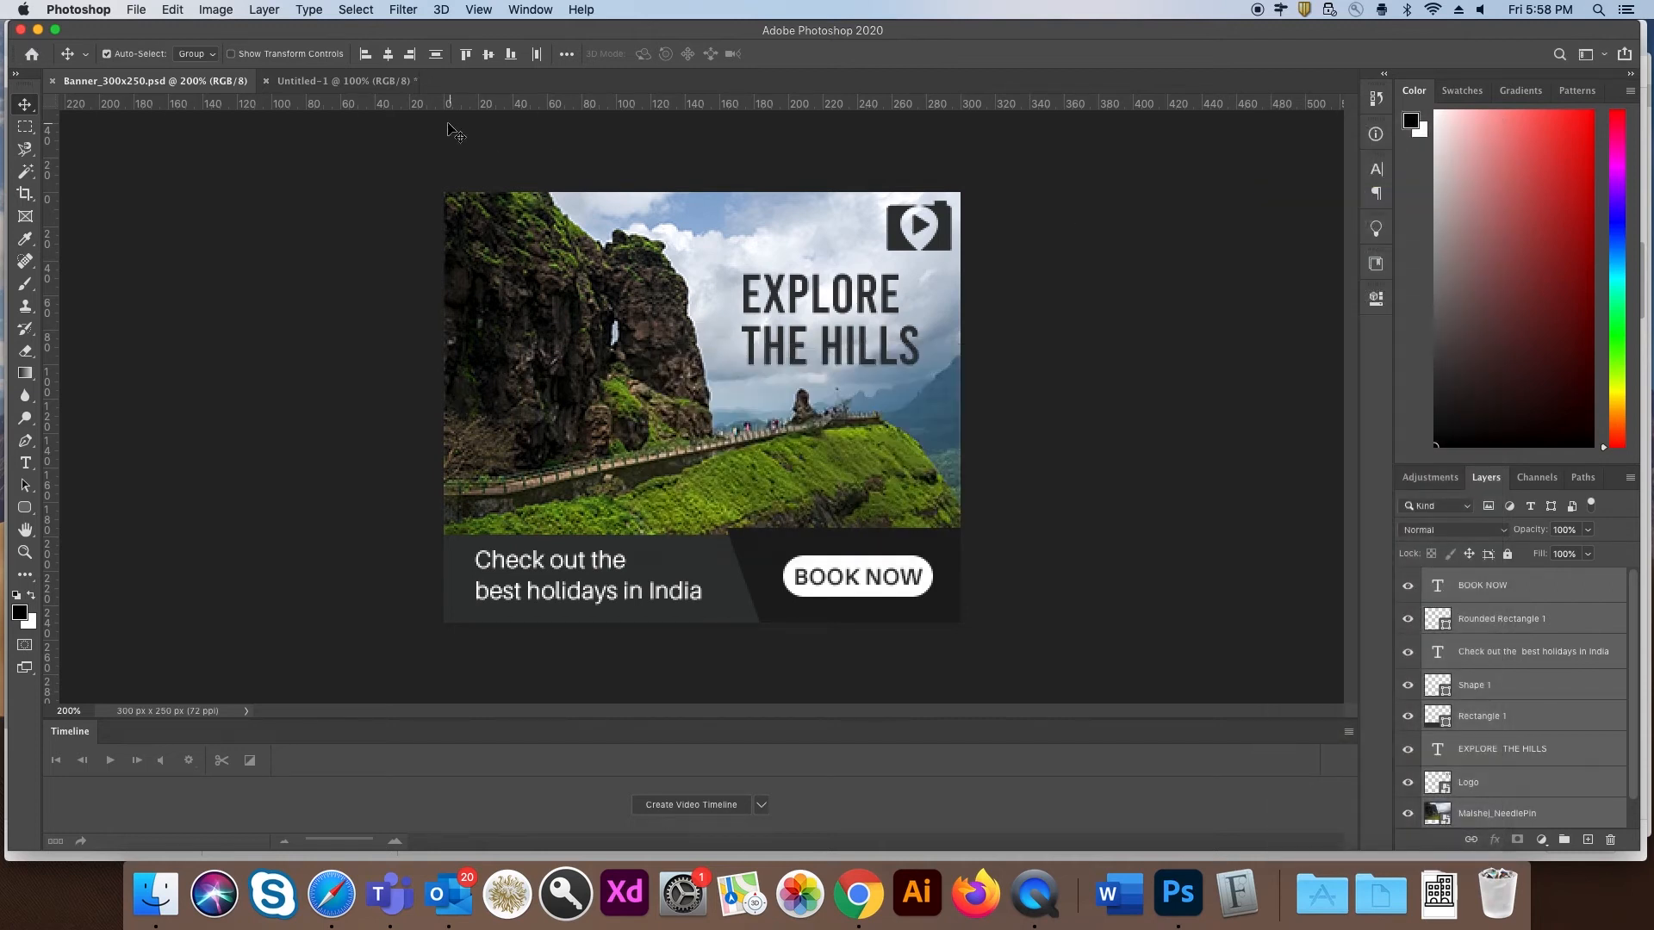
click(819, 534)
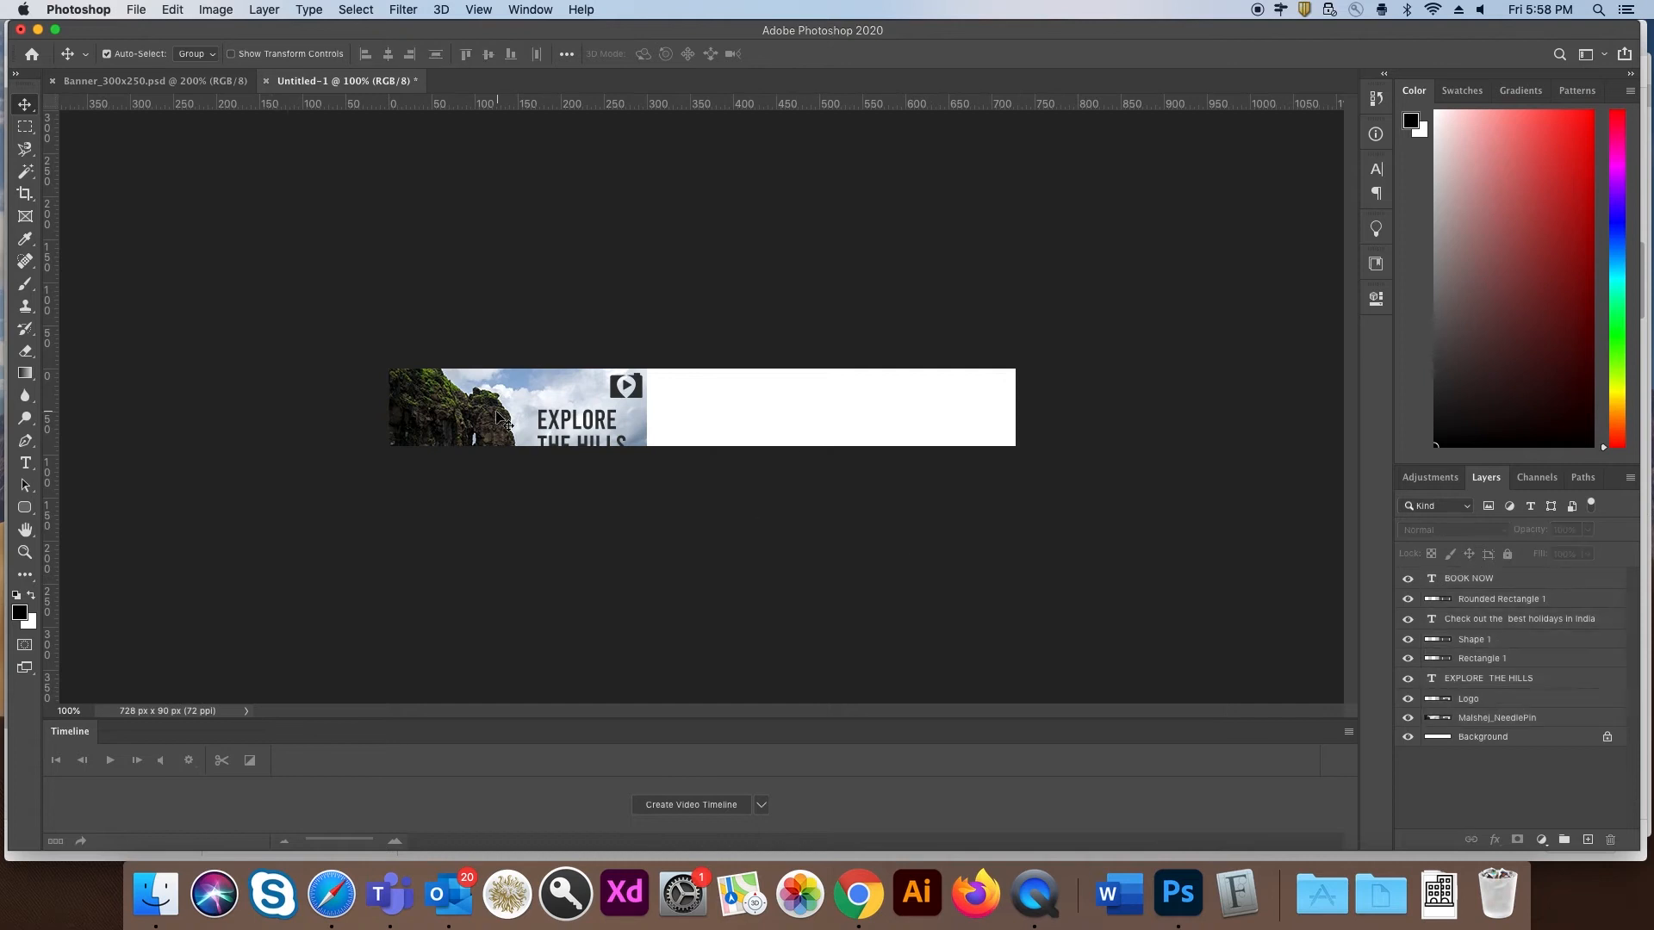
Step: Move the hills photo up to show its walkway in the banner, and select the Shape 1 layer
drag(642, 437, 478, 349)
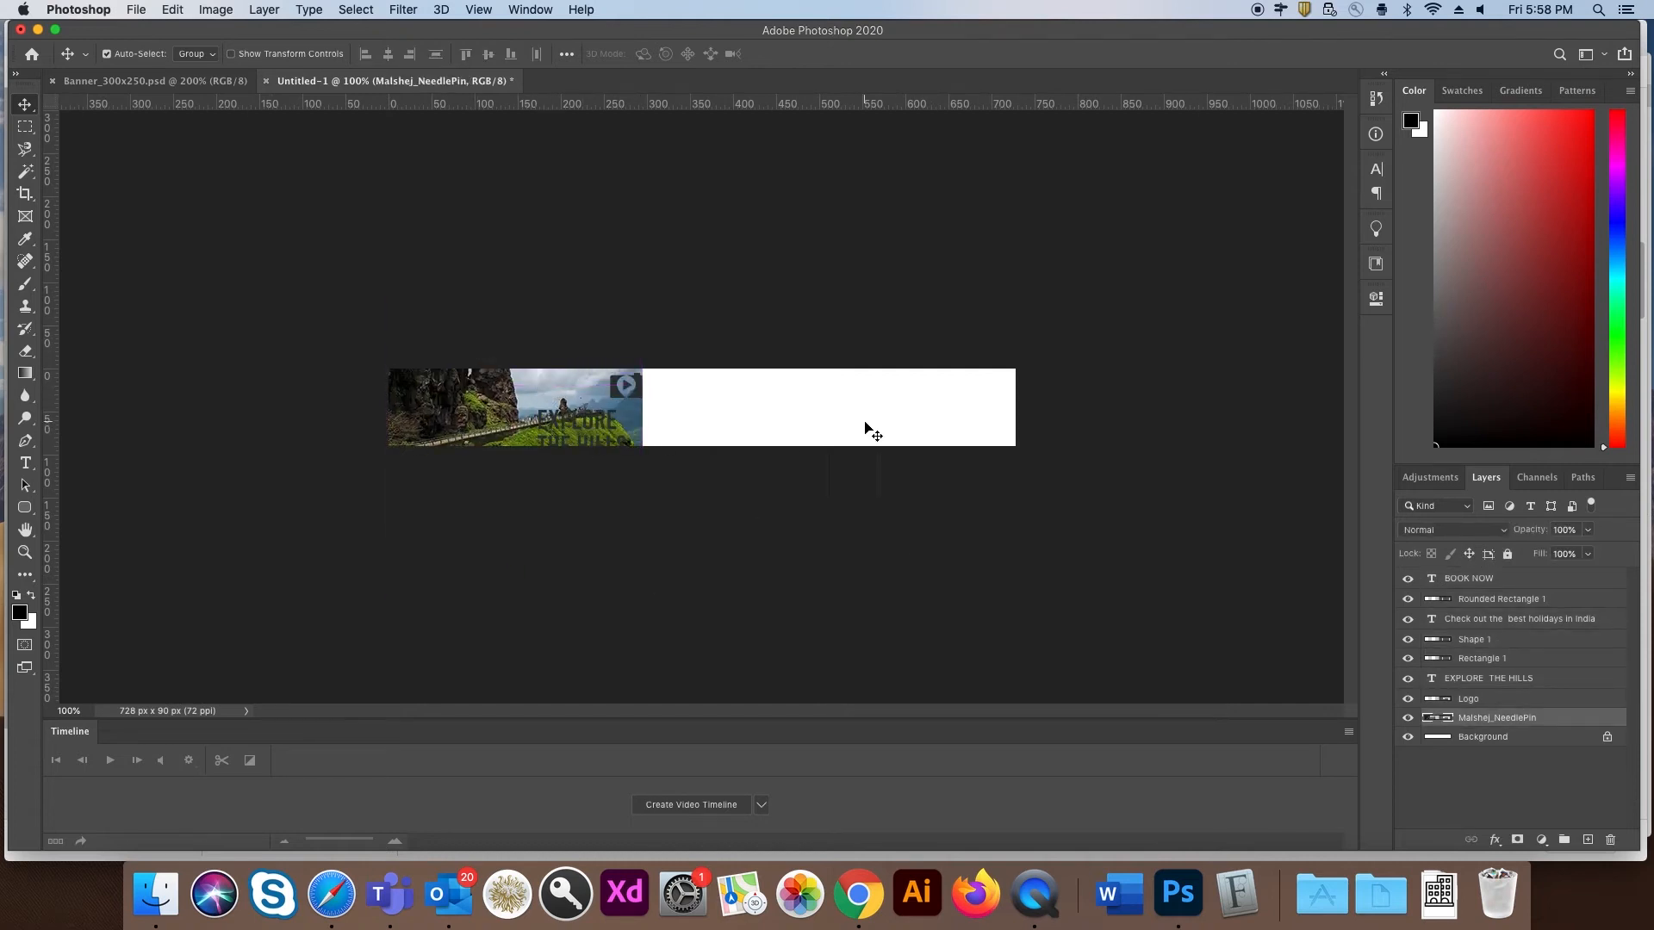
click(1488, 642)
key(super+t)
drag(610, 559, 949, 403)
key(Escape)
Step: Move Shape 1 and Rectangle 1 to the banner's right end, rotate them 90° counterclockwise and enlarge them
shift+click(1490, 660)
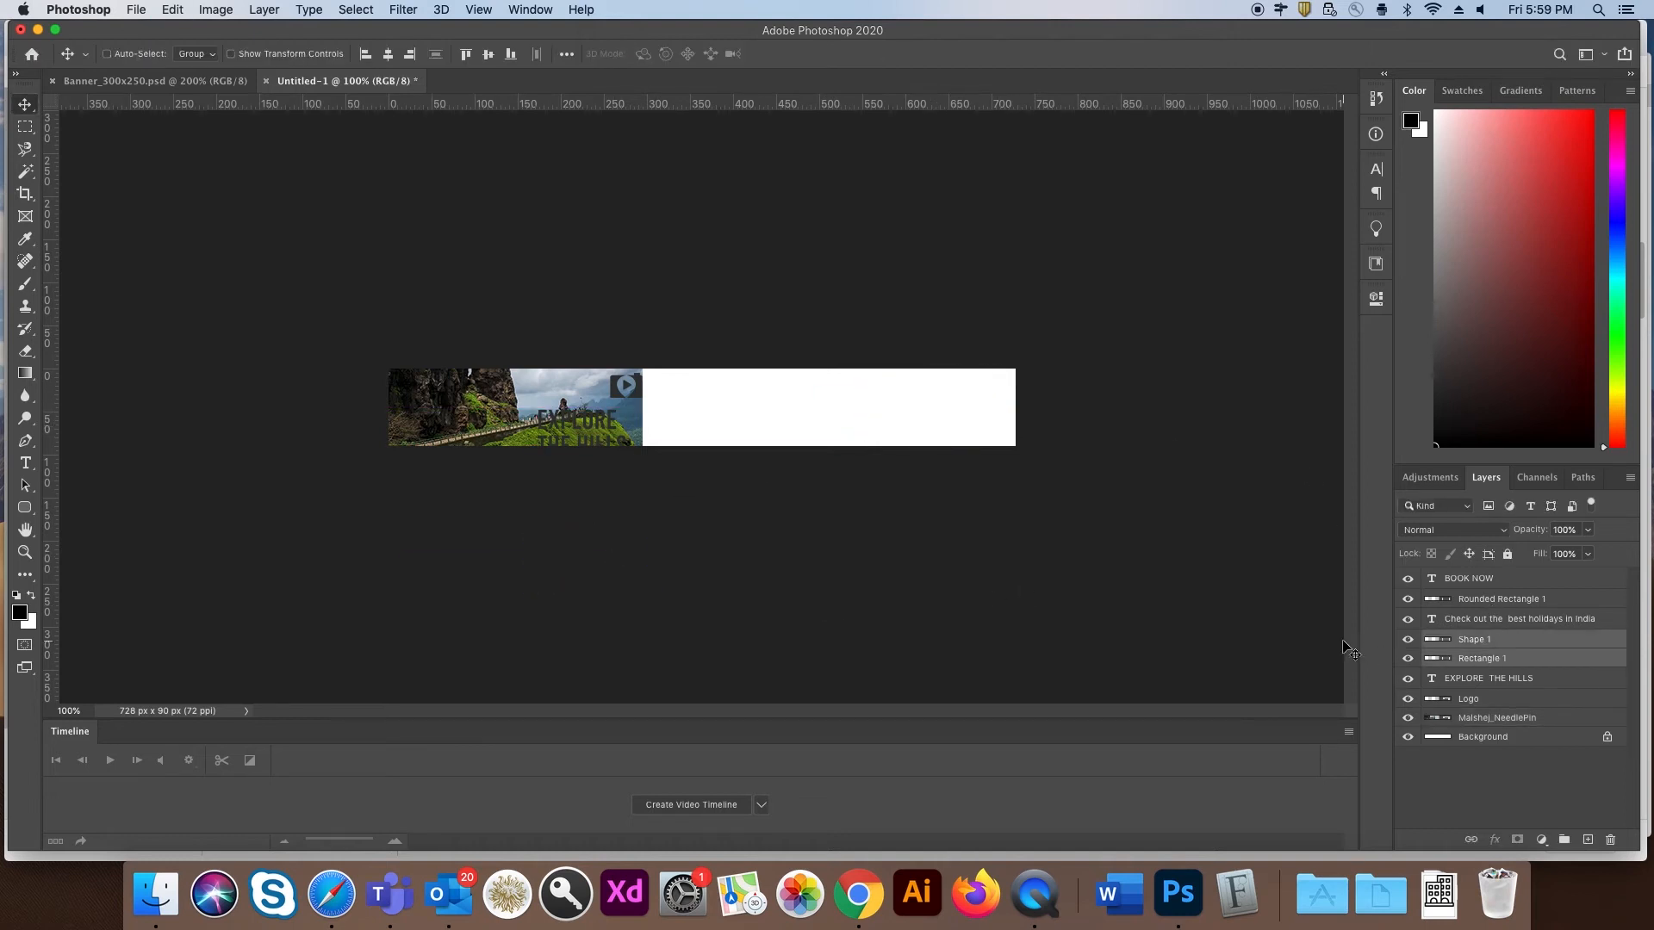
key(super+t)
drag(555, 565, 984, 420)
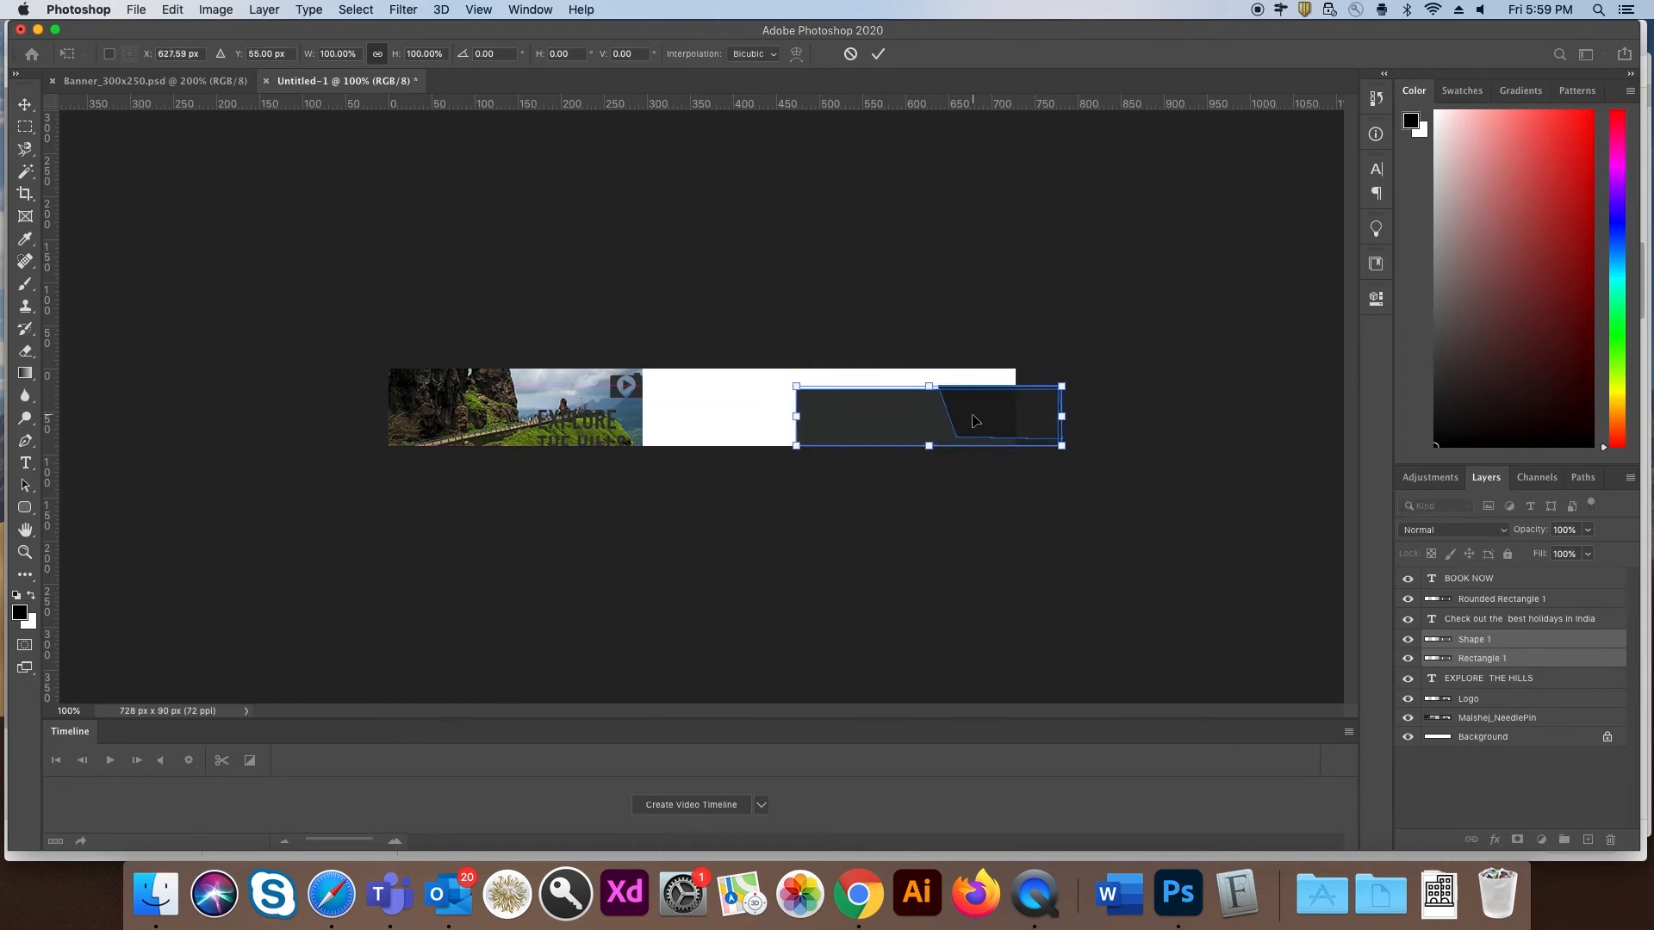
right_click(984, 417)
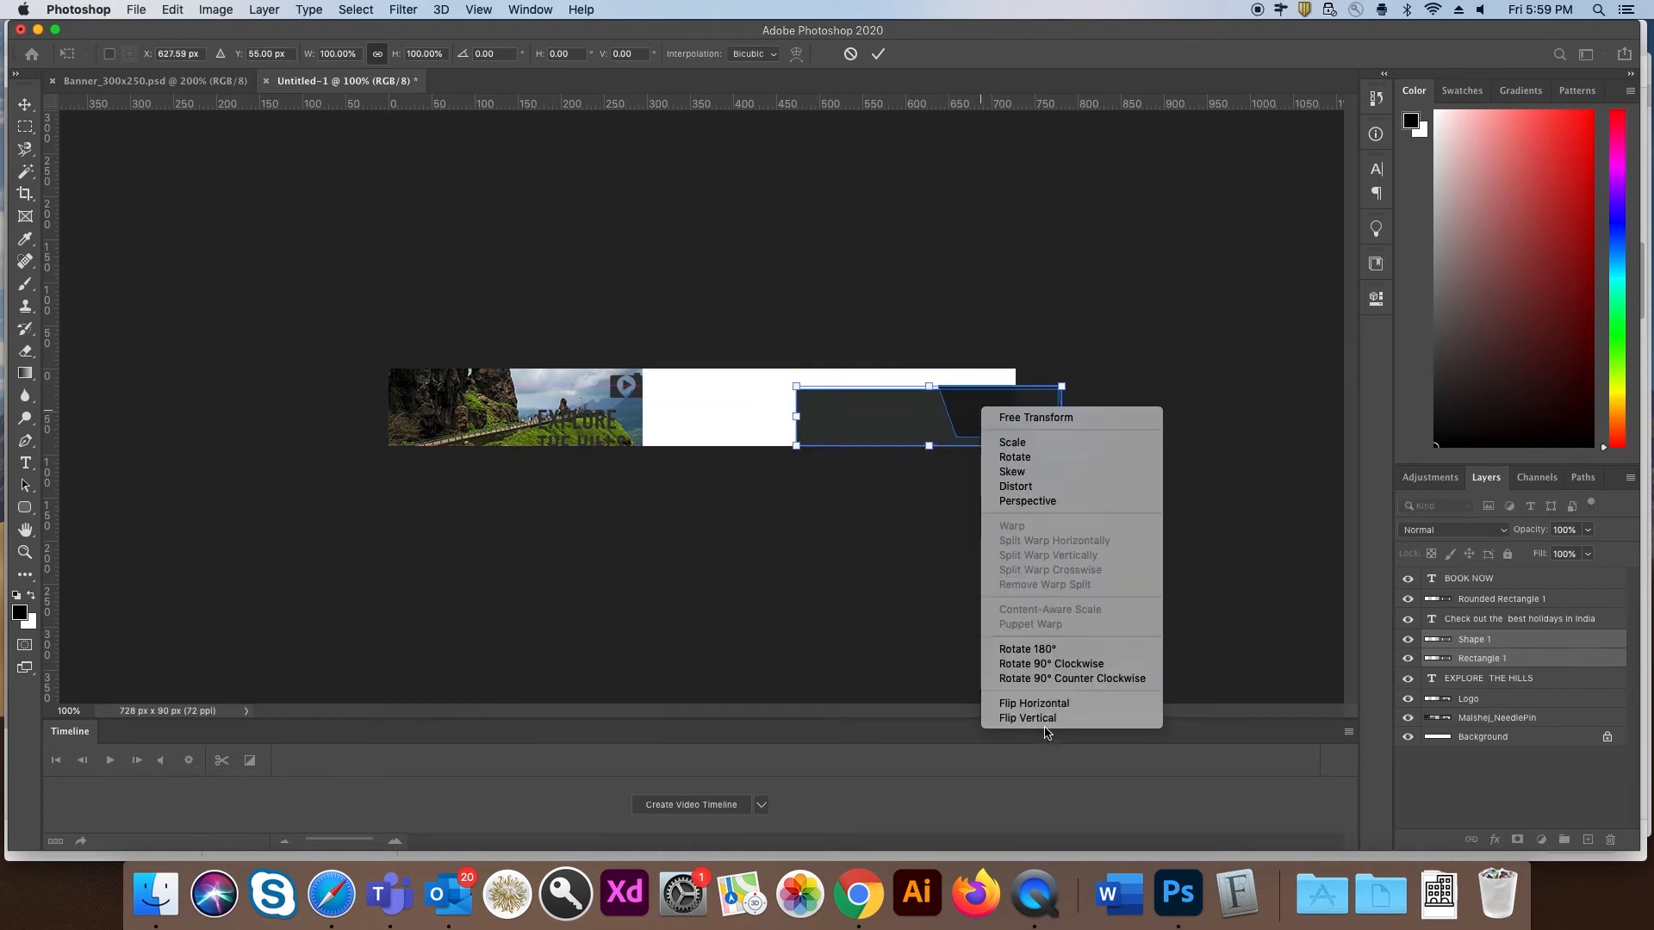
click(1068, 679)
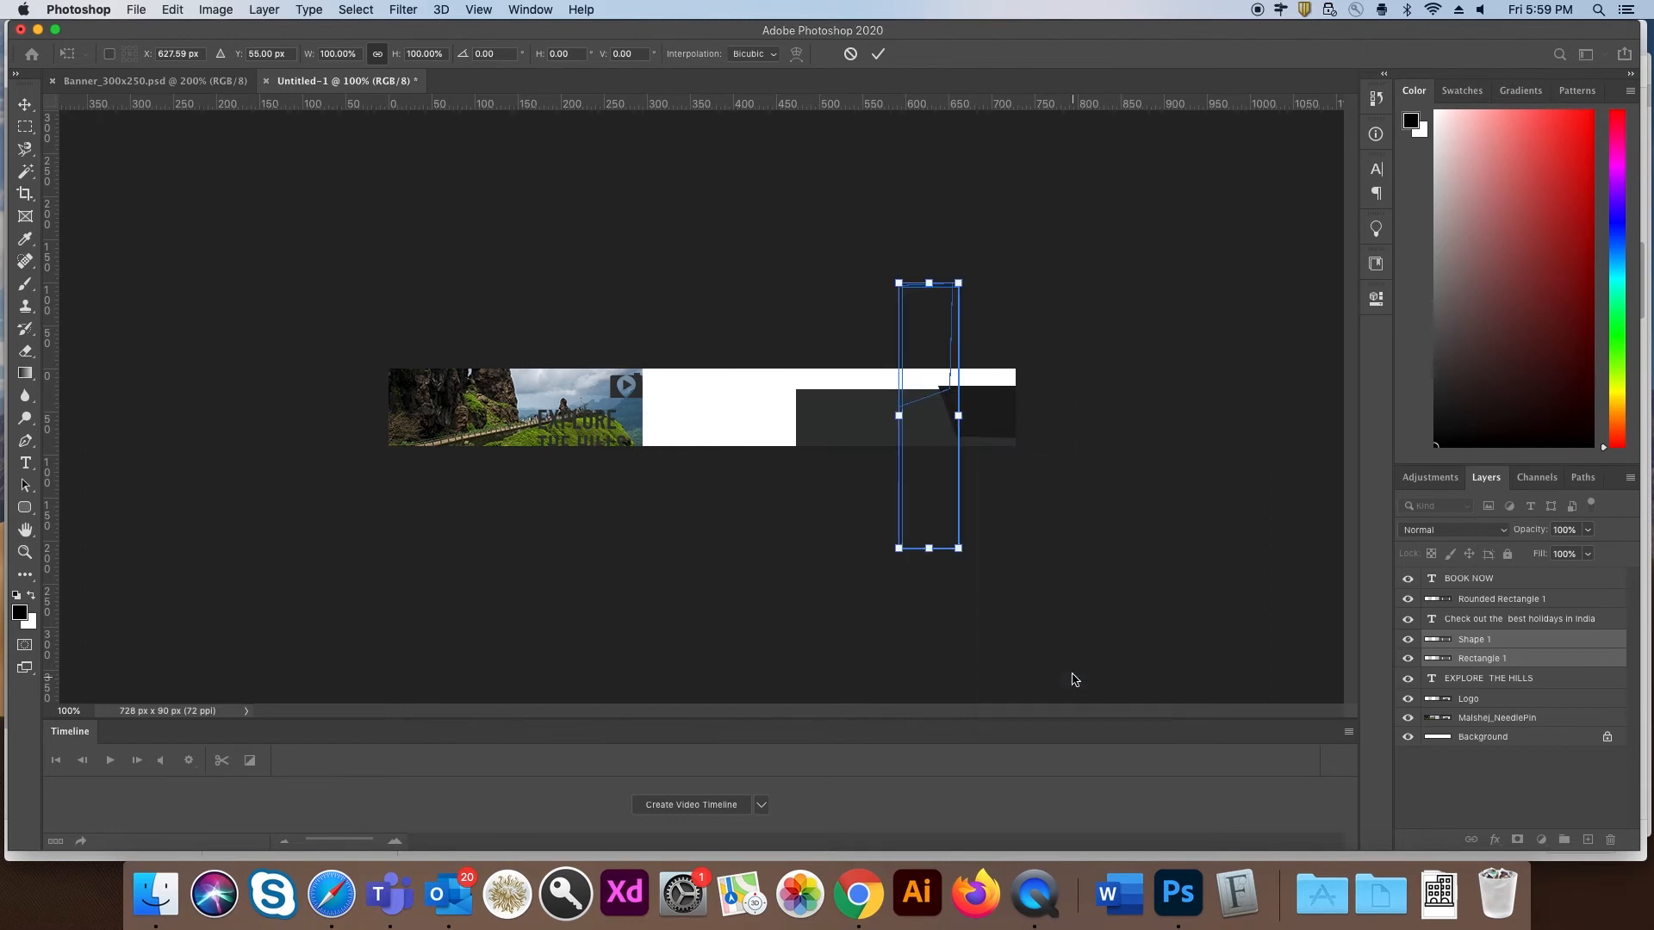
drag(966, 448, 855, 425)
key(Return)
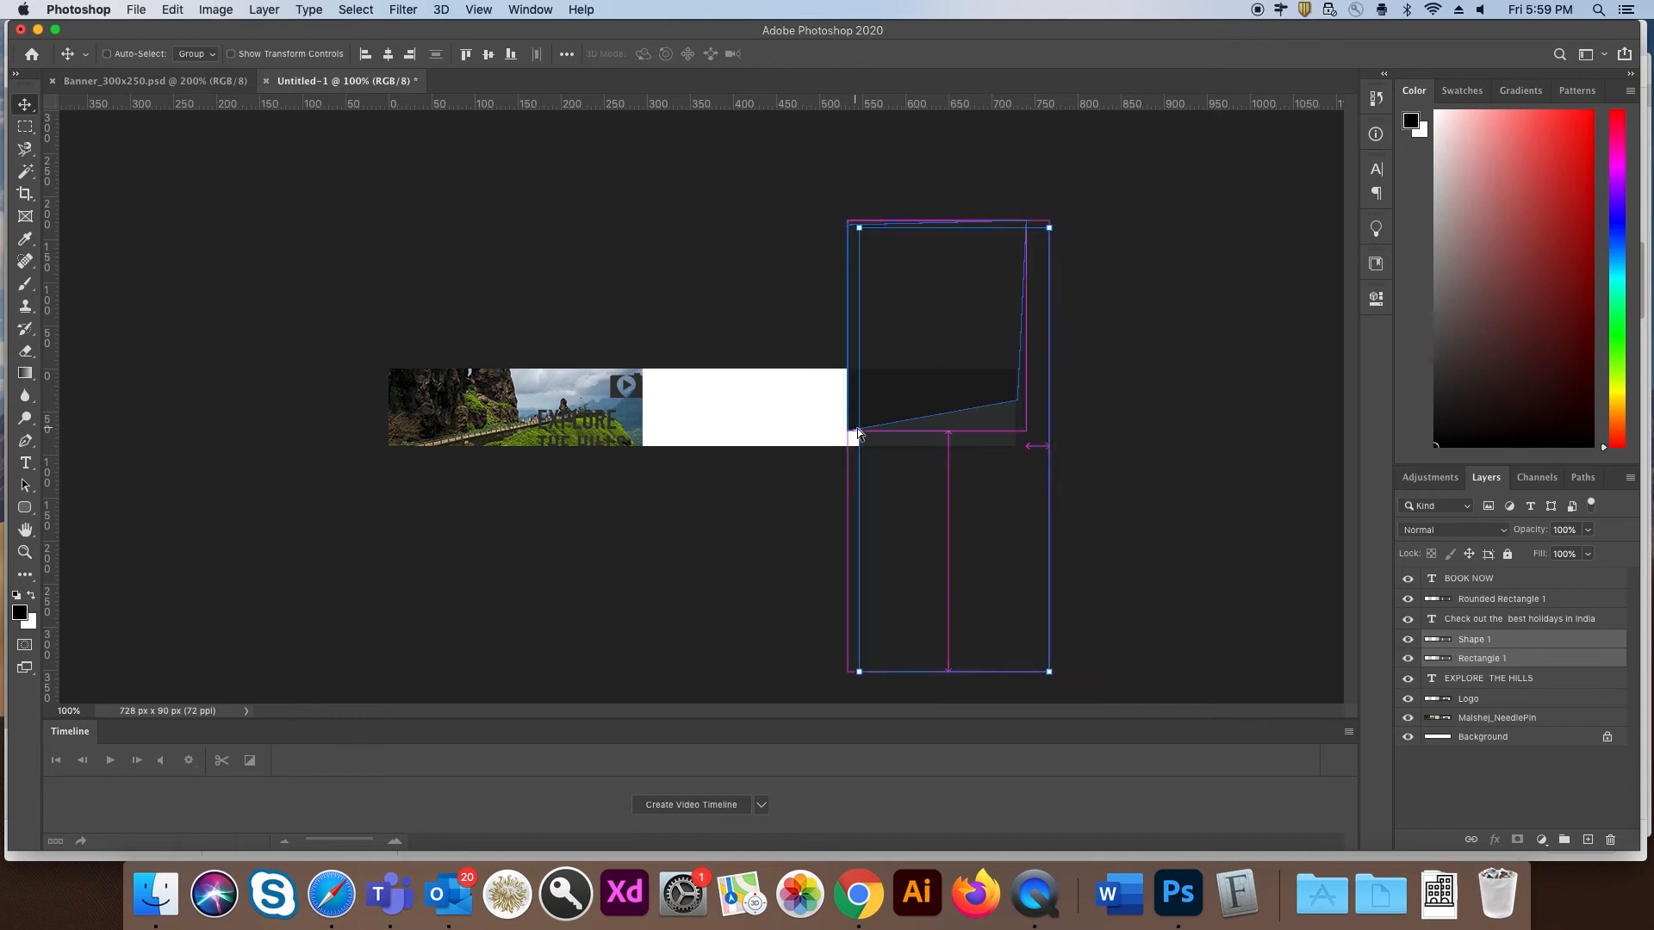
Step: Enlarge the two rotated shapes further and shift them down slightly as a dark panel at the banner's right end
key(super+t)
drag(848, 222, 778, 170)
drag(982, 362, 988, 394)
key(Return)
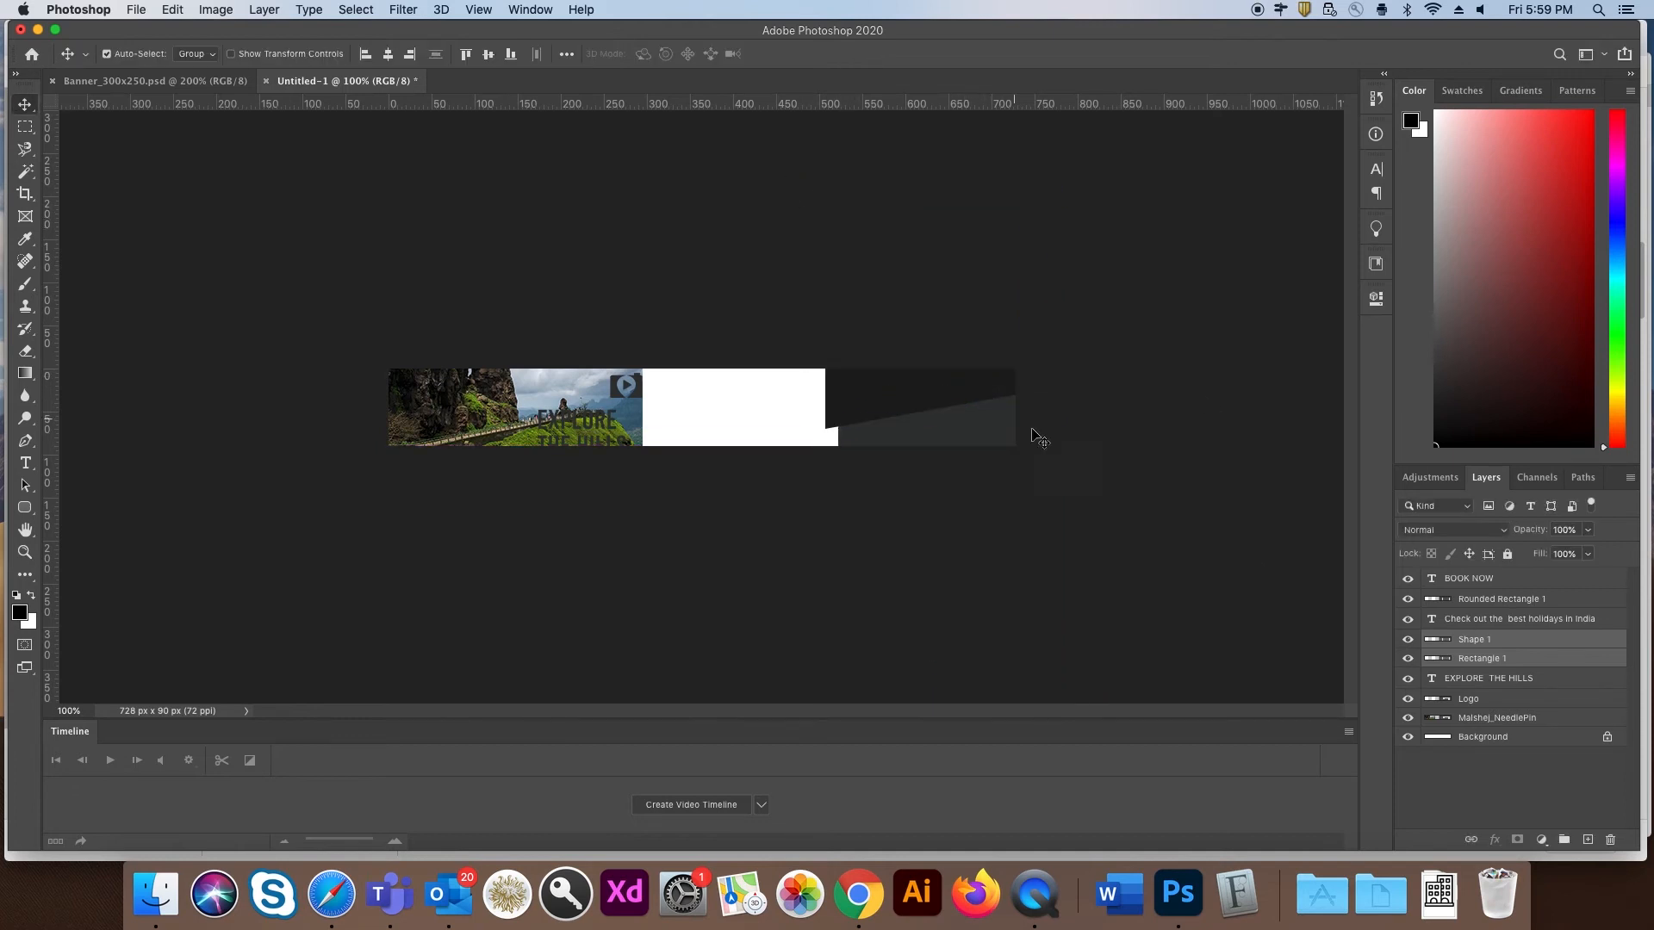
Step: Scale the photo to about 32.55% to fill the area beside the dark panel, and move the logo to the photo's right edge
click(545, 396)
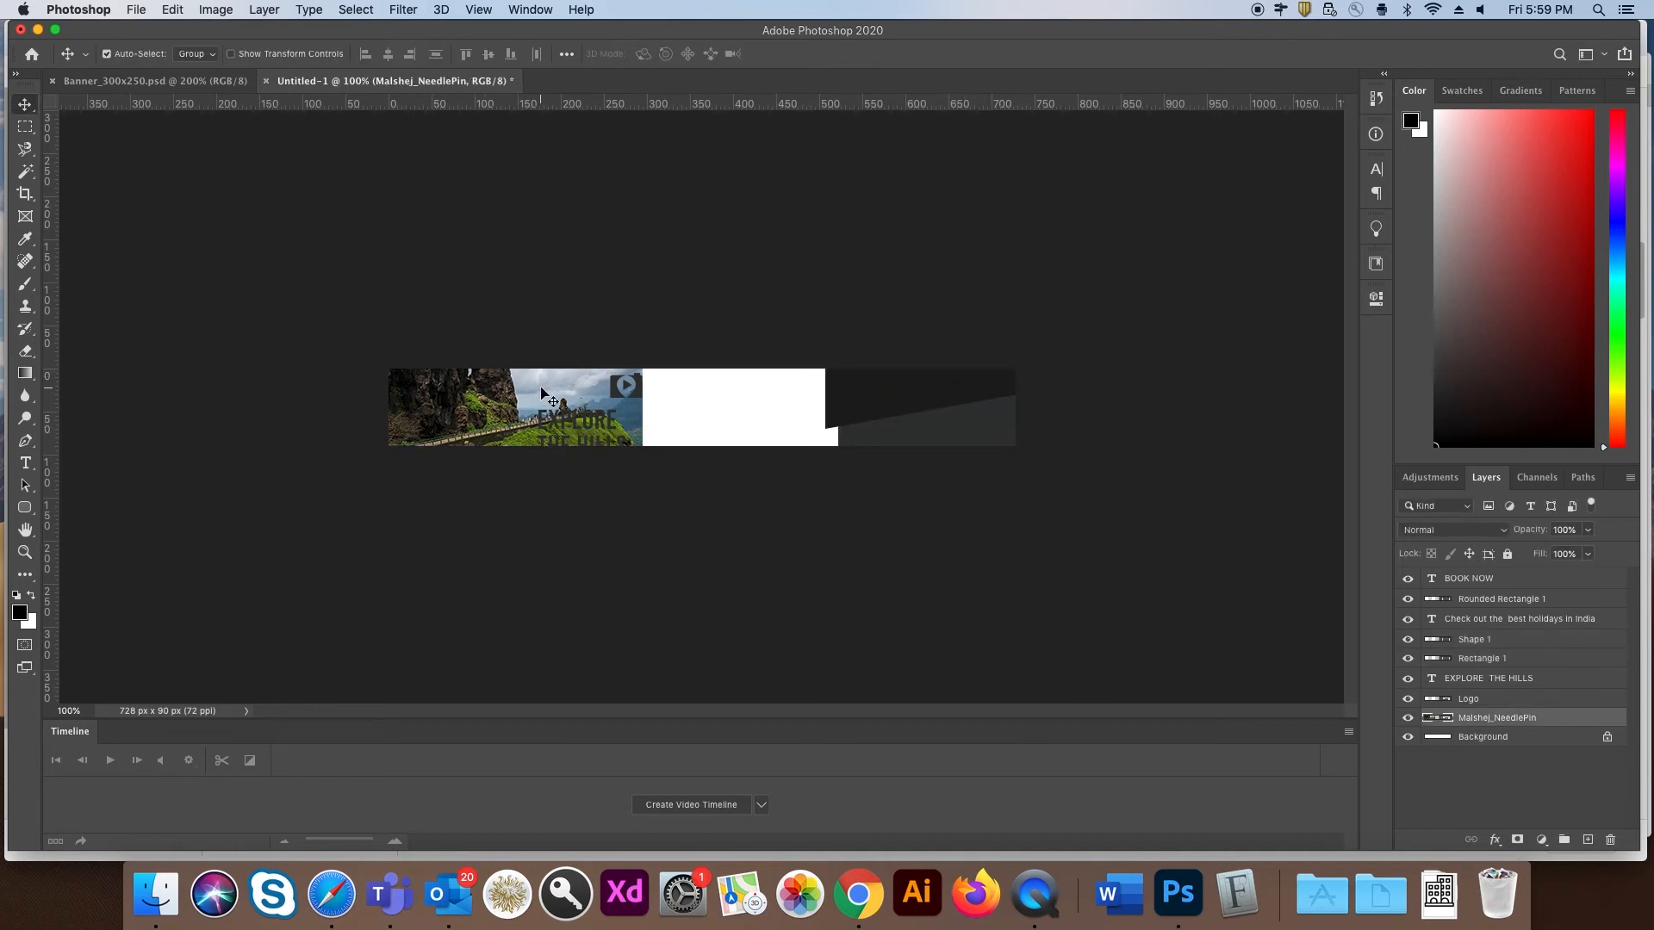
key(super+t)
drag(889, 267, 912, 258)
drag(775, 388, 776, 438)
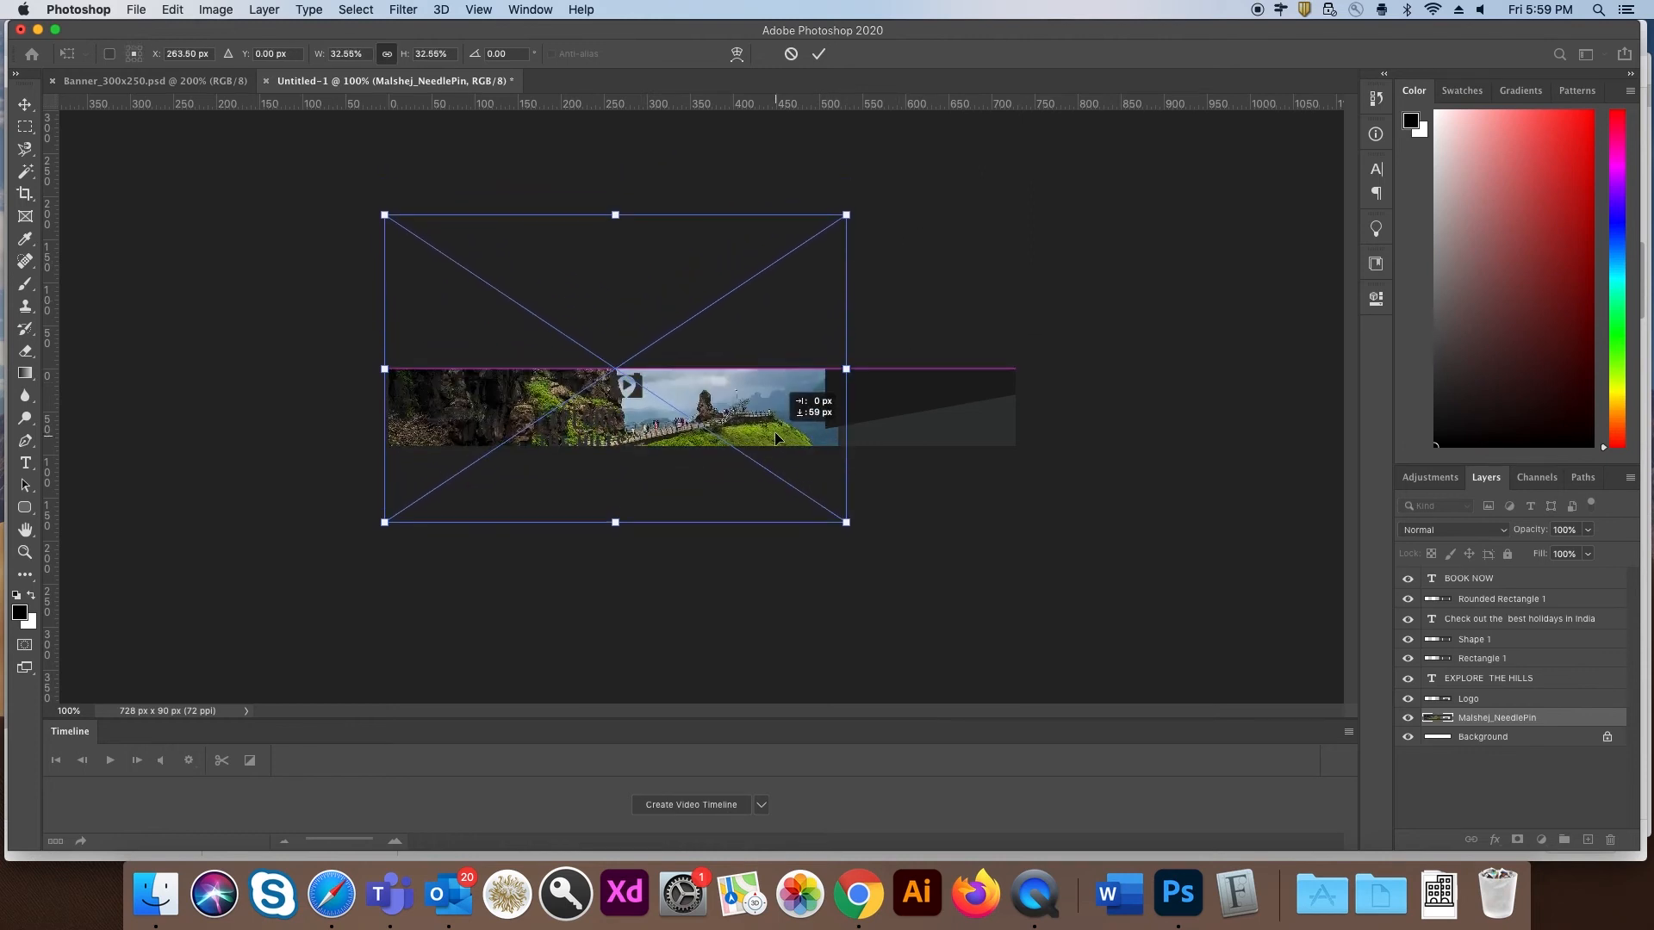
key(Return)
drag(640, 392, 816, 391)
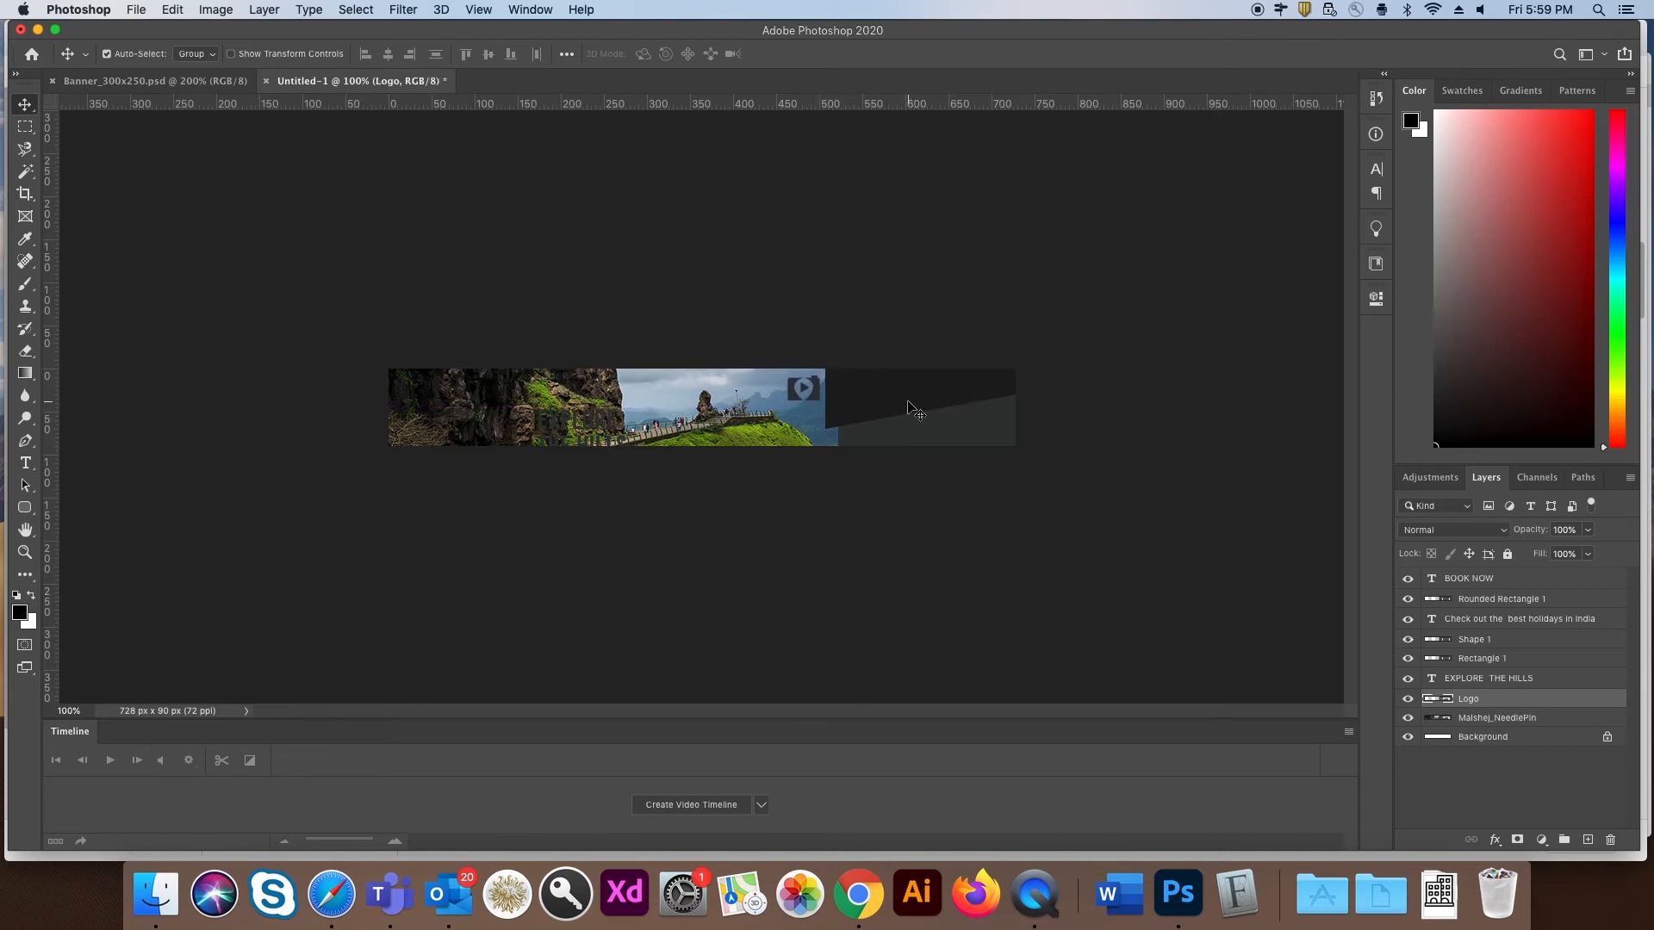
Step: Move the EXPLORE THE HILLS text to the banner's left end
drag(480, 432, 445, 392)
key(super+z)
drag(577, 422, 443, 396)
Step: Change the EXPLORE THE HILLS text colour to white (ffffff)
key(t)
click(646, 155)
click(933, 308)
click(1376, 169)
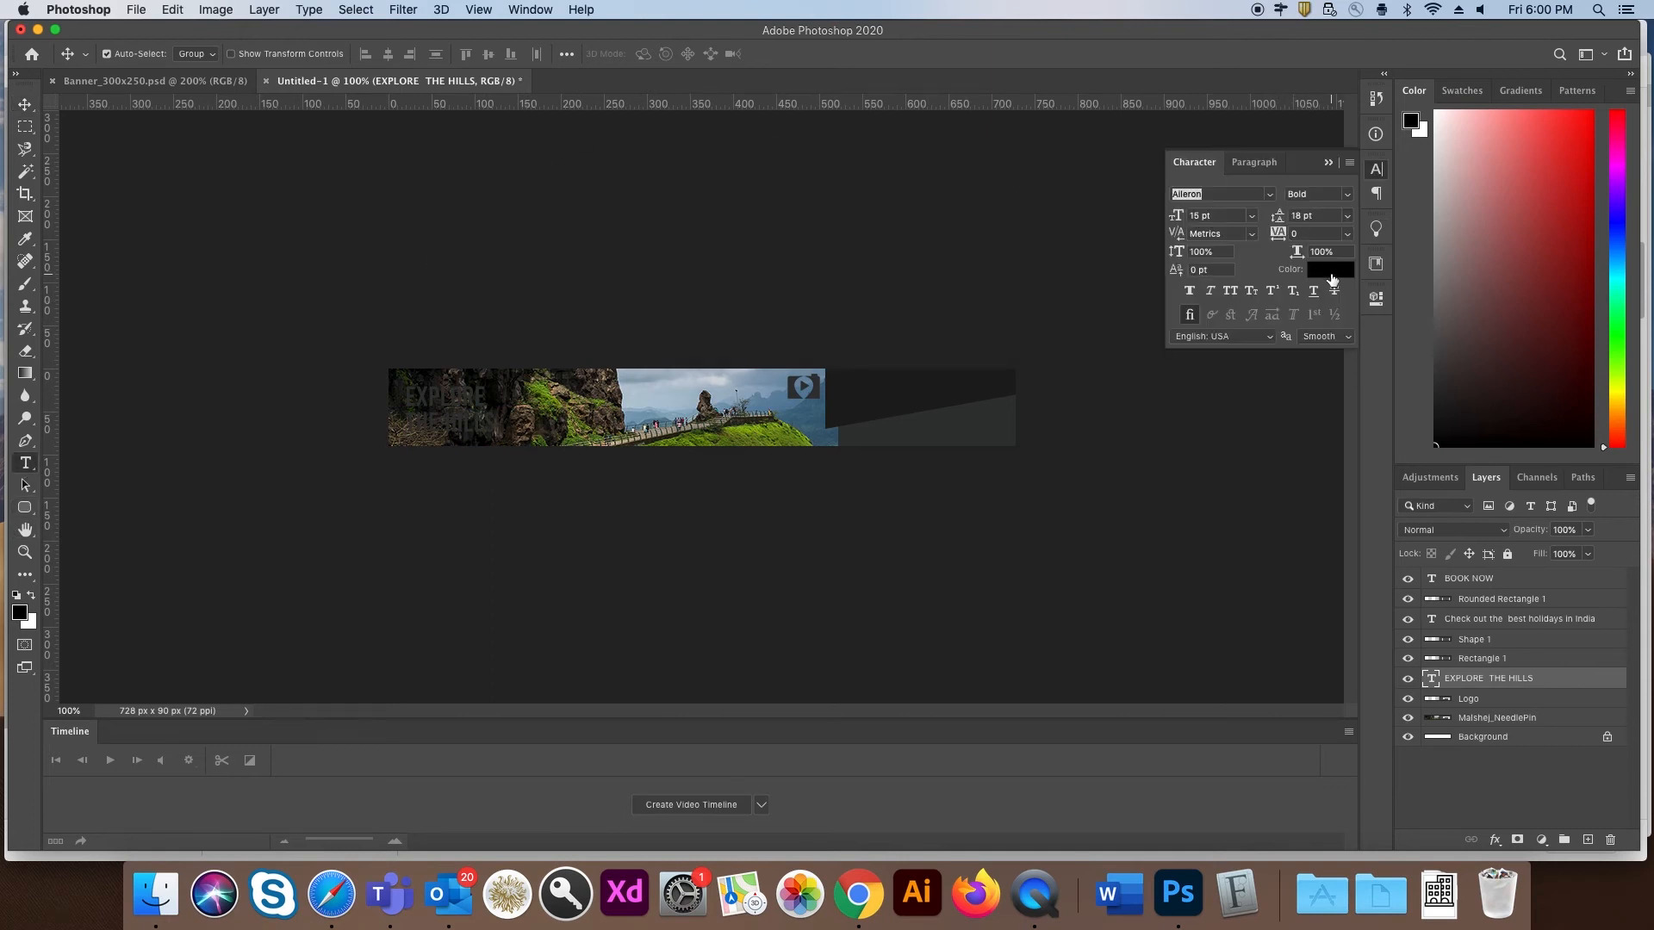
click(1333, 280)
click(1019, 581)
click(912, 461)
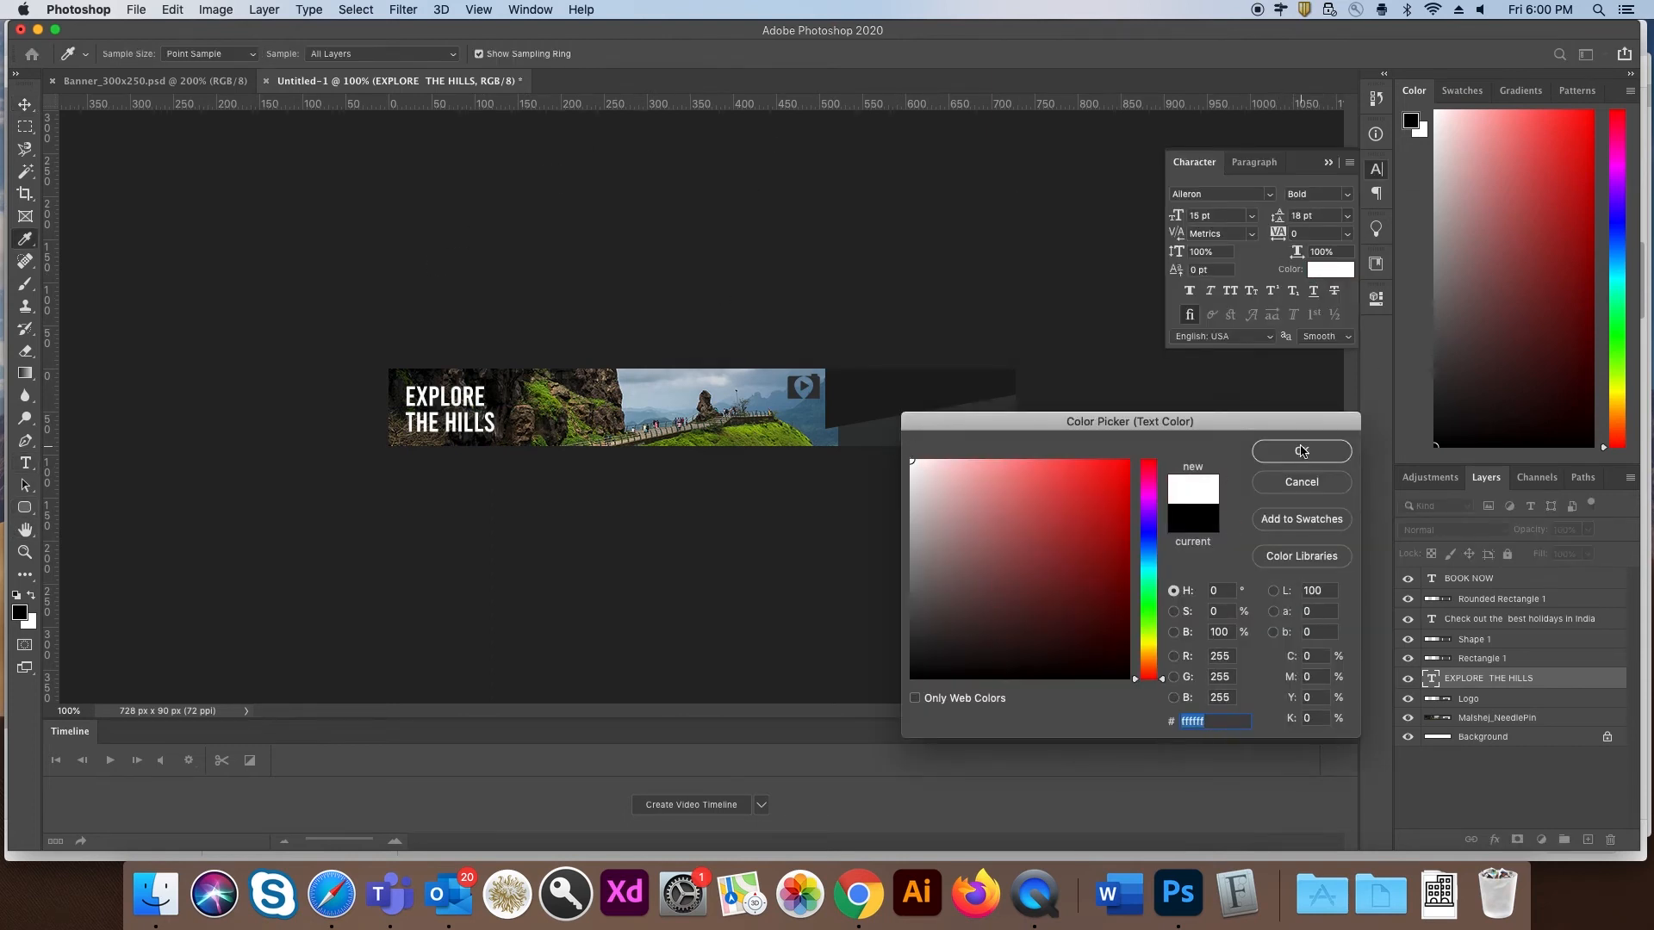
click(1301, 451)
Step: Move the "Check out the best holidays in India" tagline onto the upper part of the dark panel
click(1482, 617)
key(ctrl+t)
drag(499, 555, 903, 390)
key(Return)
Step: Move the BOOK NOW text and its white rounded rectangle together below the tagline on the dark panel
click(1503, 578)
shift+click(1503, 599)
key(ctrl+t)
drag(618, 568, 910, 435)
key(Return)
Step: Shift the dark panel shapes, tagline and BOOK NOW button together 40 px to the right
shift+click(1479, 658)
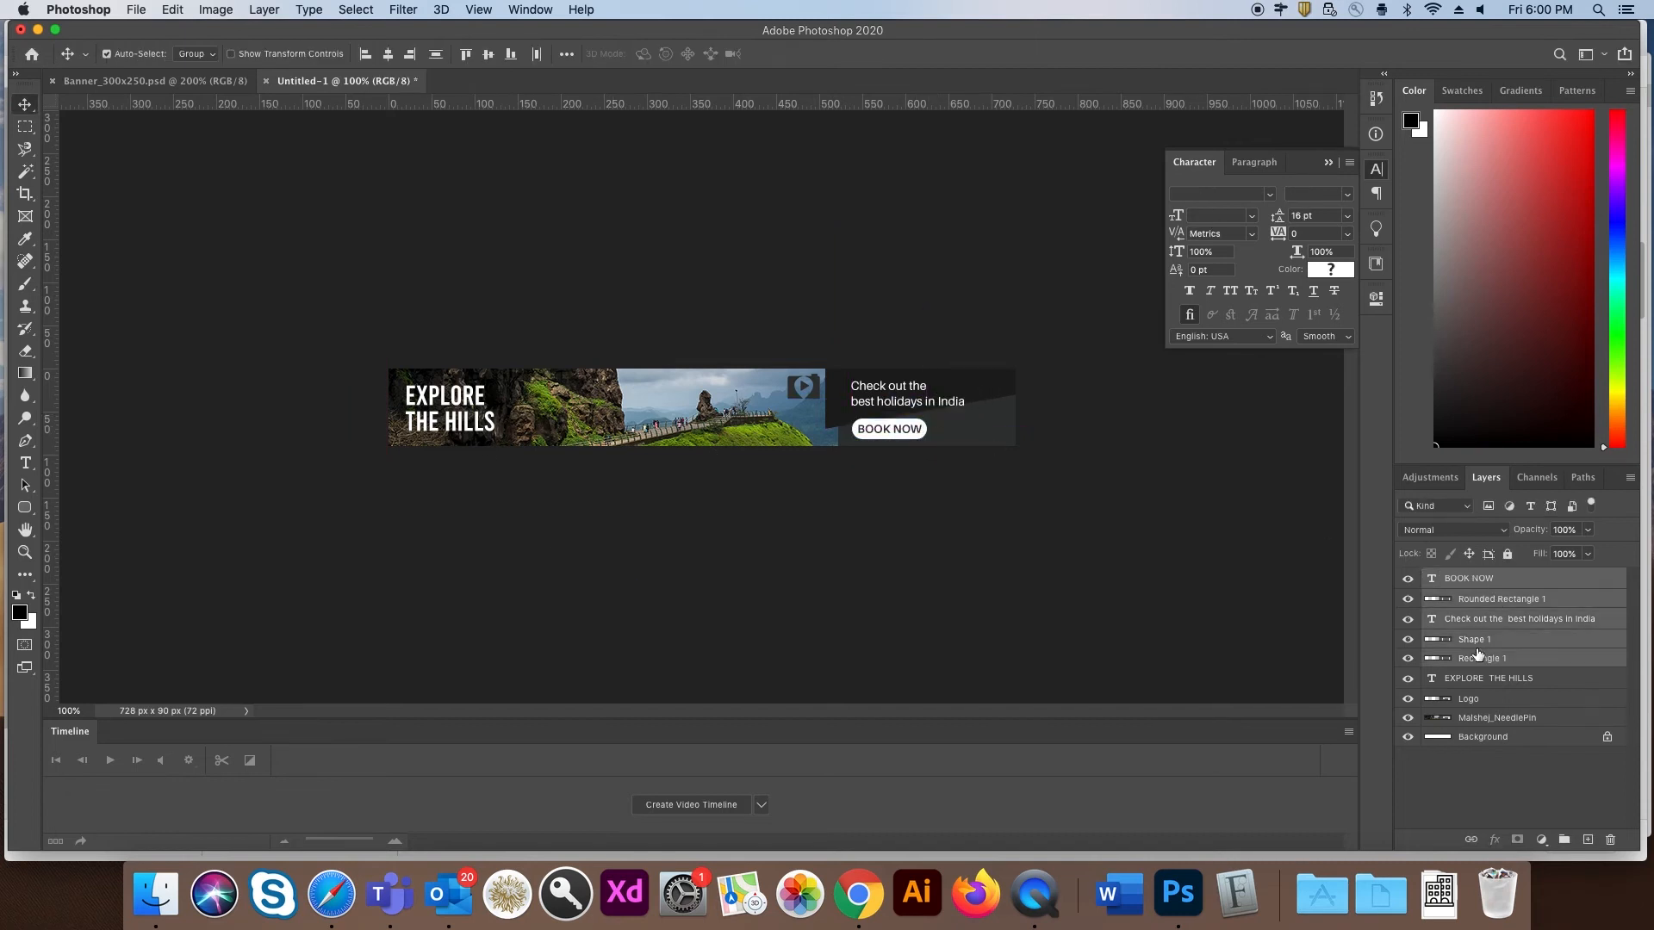
key(shift+Right)
key(shift+Right)
key(shift+Right)
key(shift+Right)
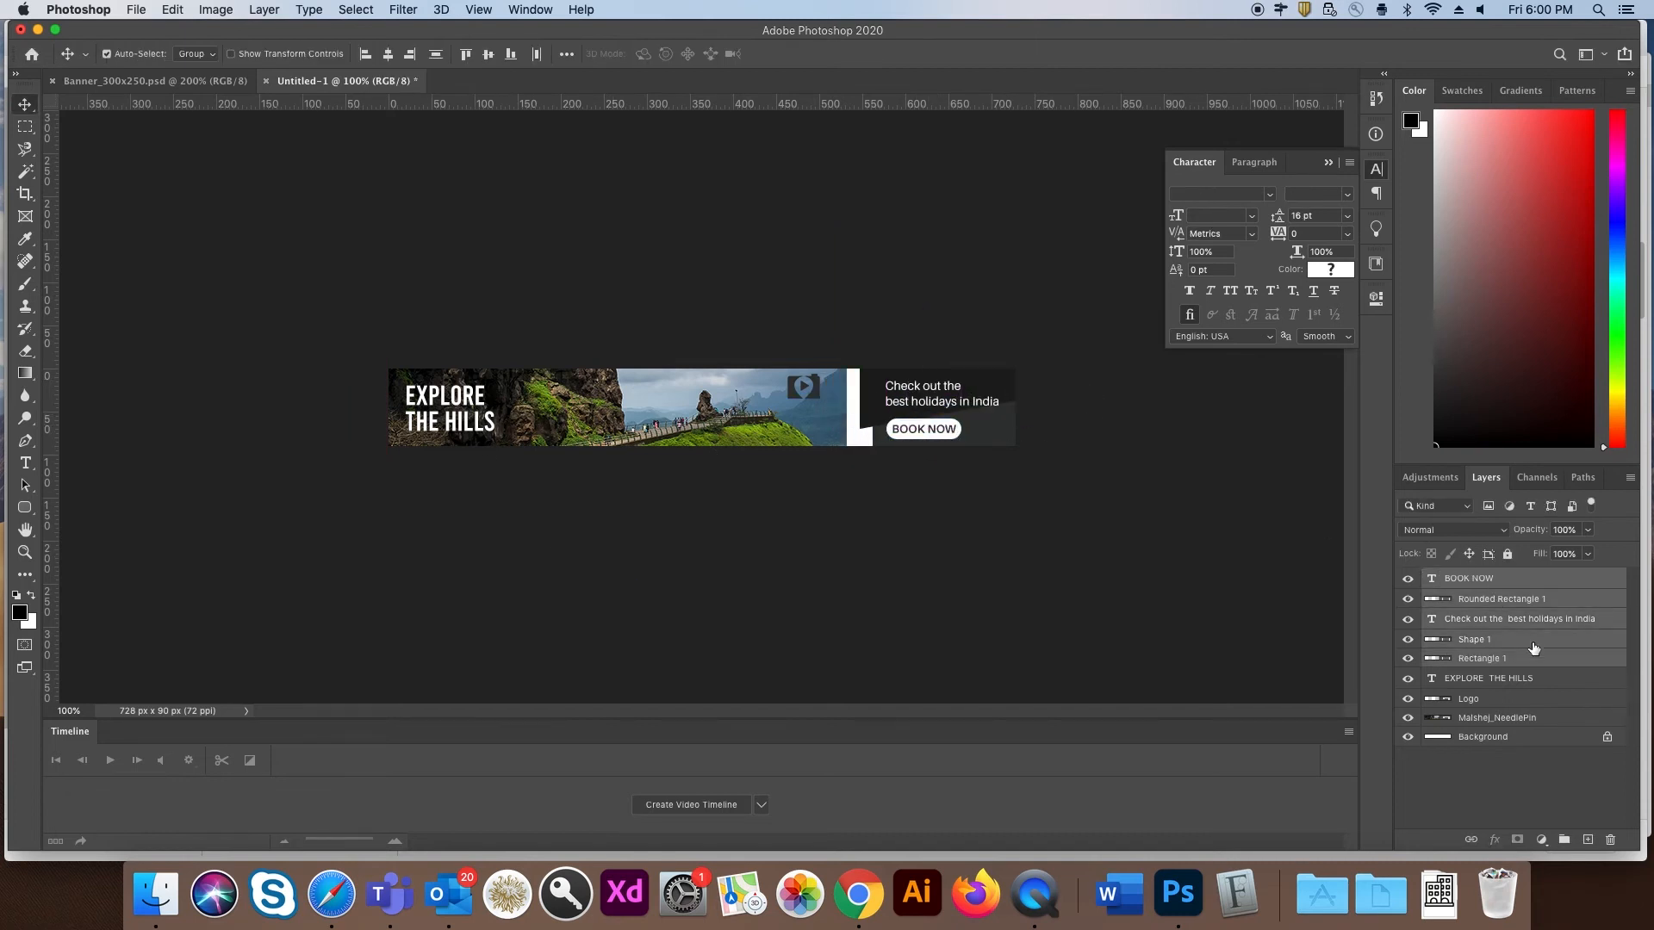
Step: Enlarge the photo to close the gap beside the dark panel, and move the logo to the photo's right edge
click(1498, 718)
key(ctrl+t)
drag(397, 522, 380, 527)
key(Return)
drag(816, 395, 850, 403)
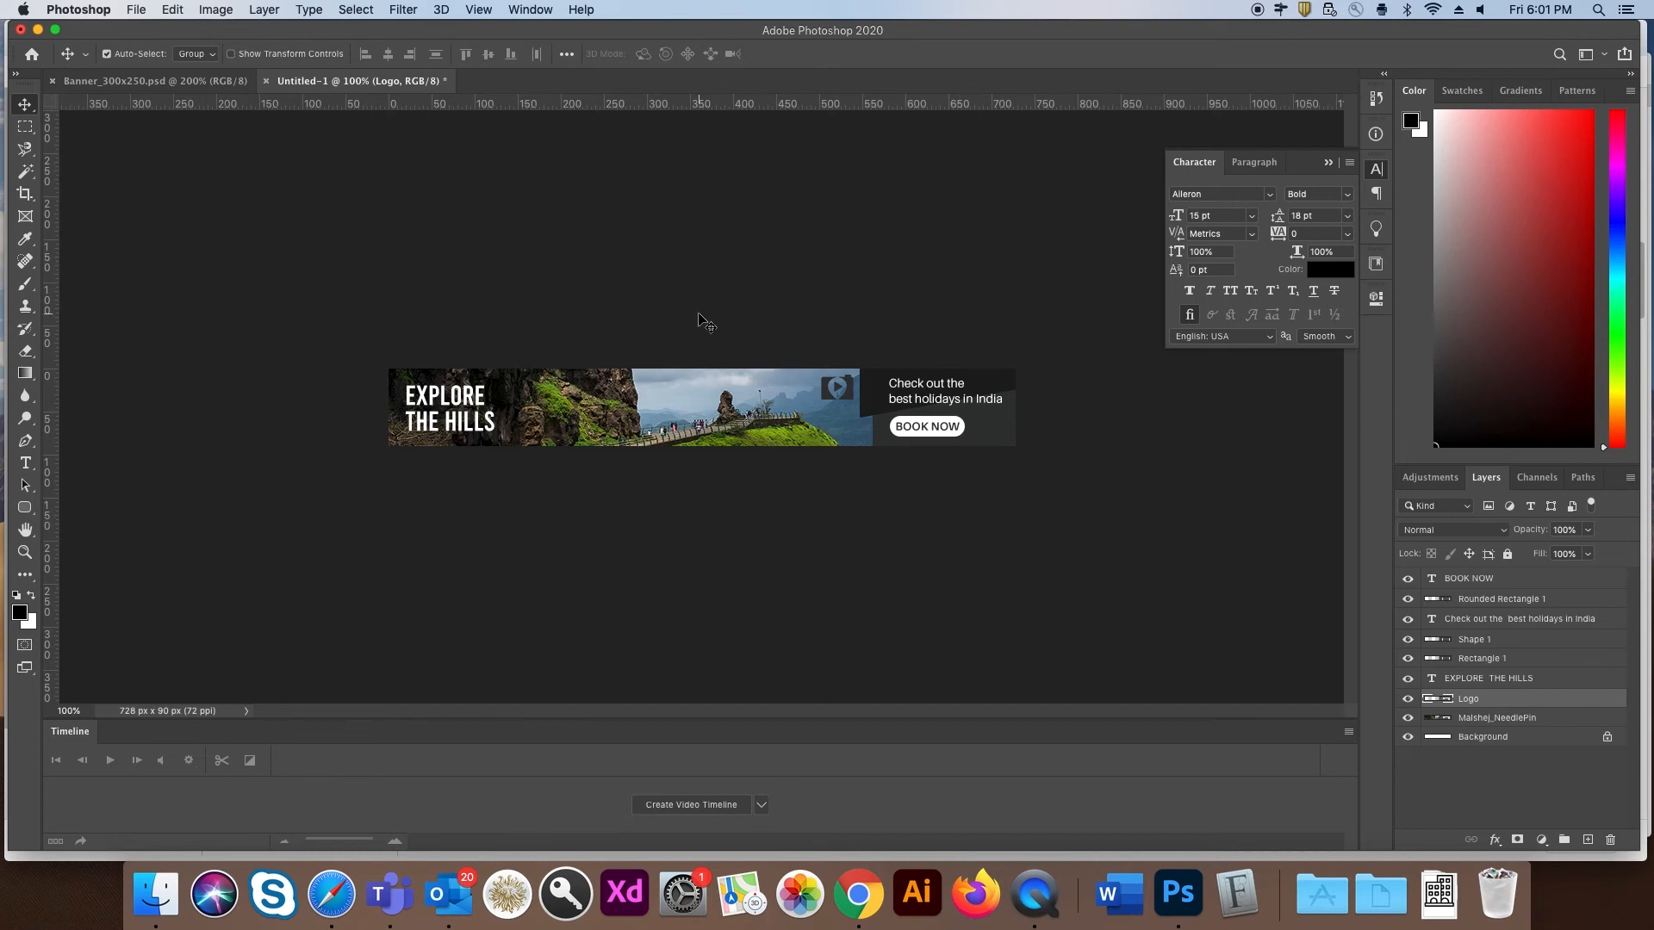
Step: Save the document as Banner_728x90.psd in the Banner_Travel folder with Maximize Compatibility on
key(super+s)
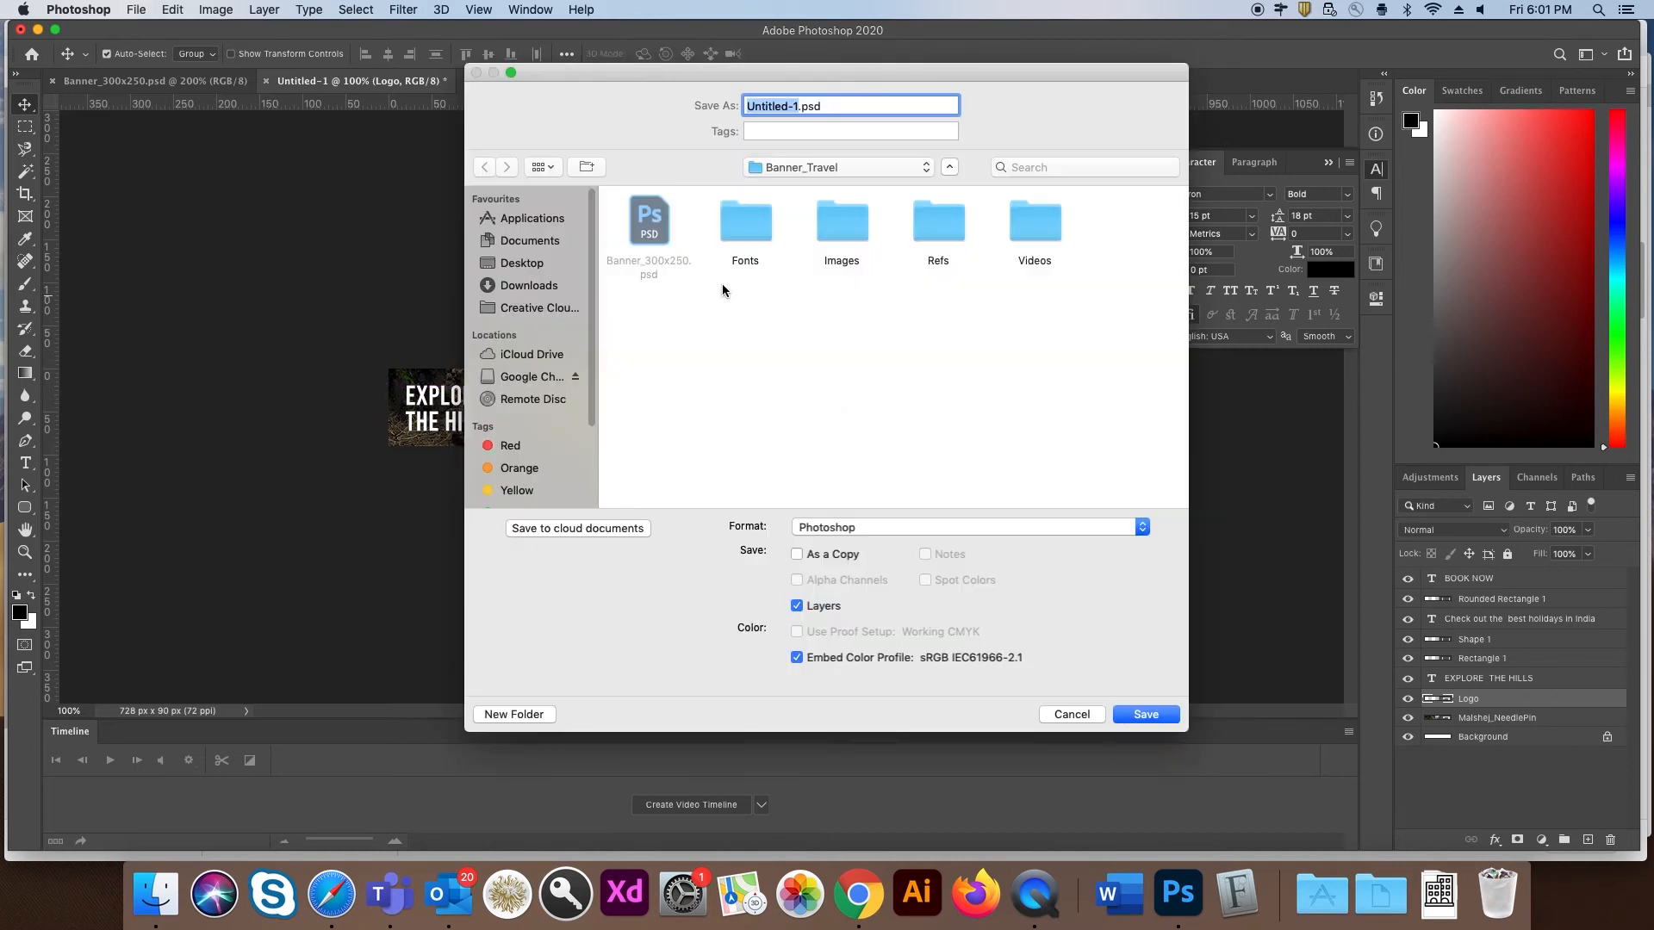
text(Banner_728x90)
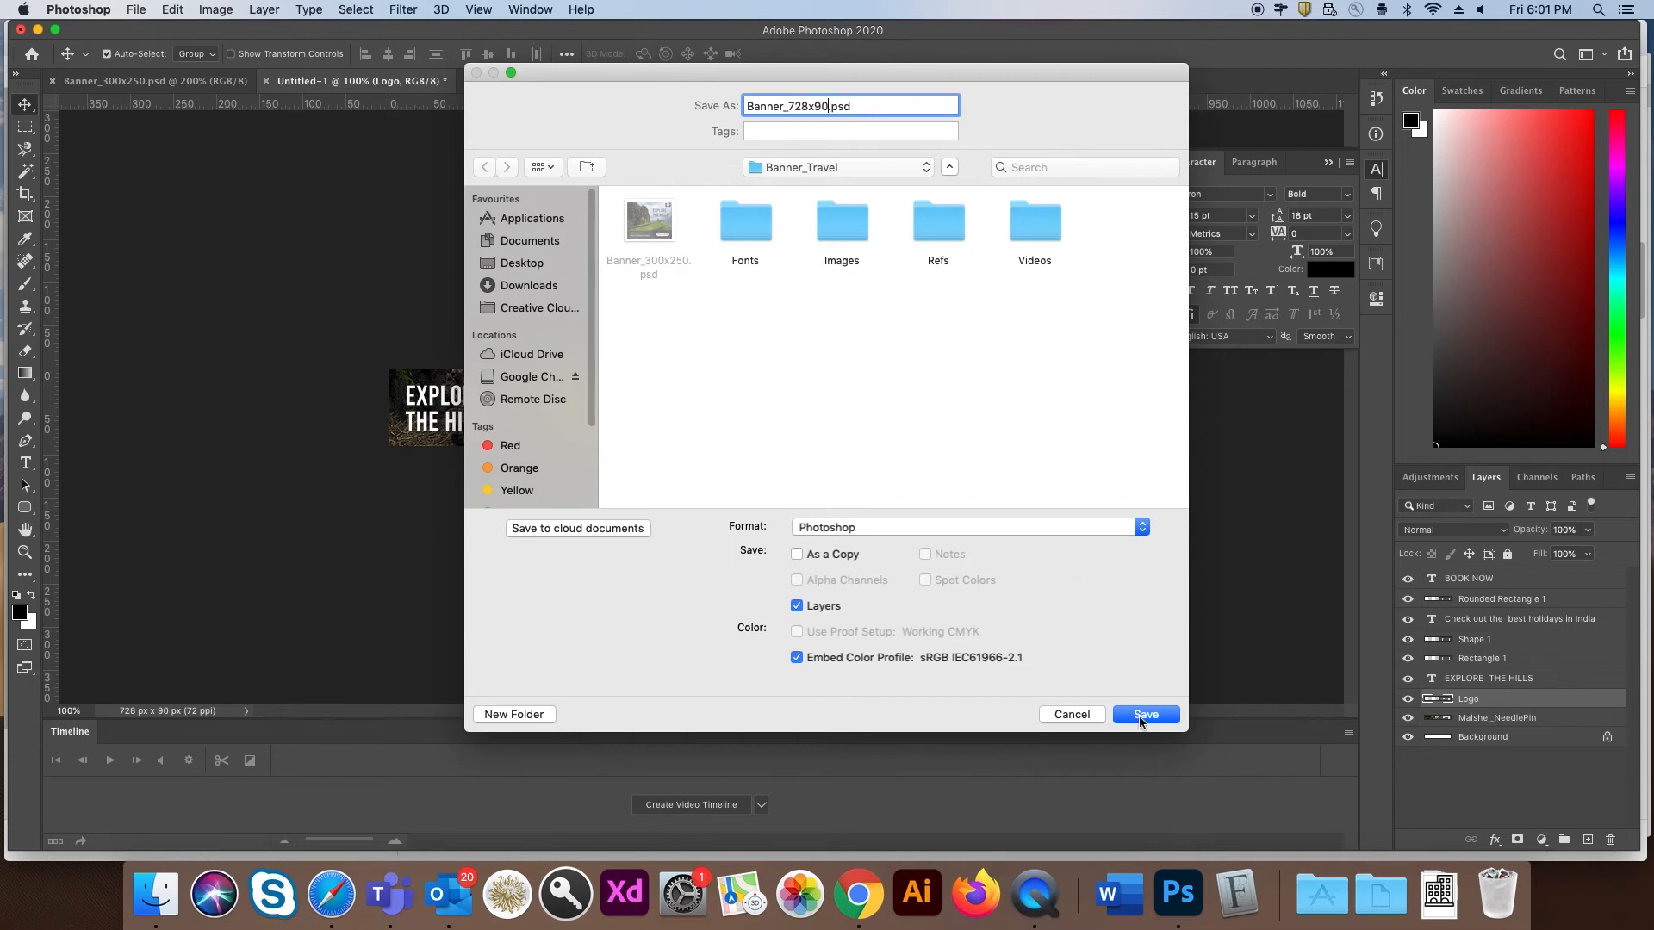
click(1144, 716)
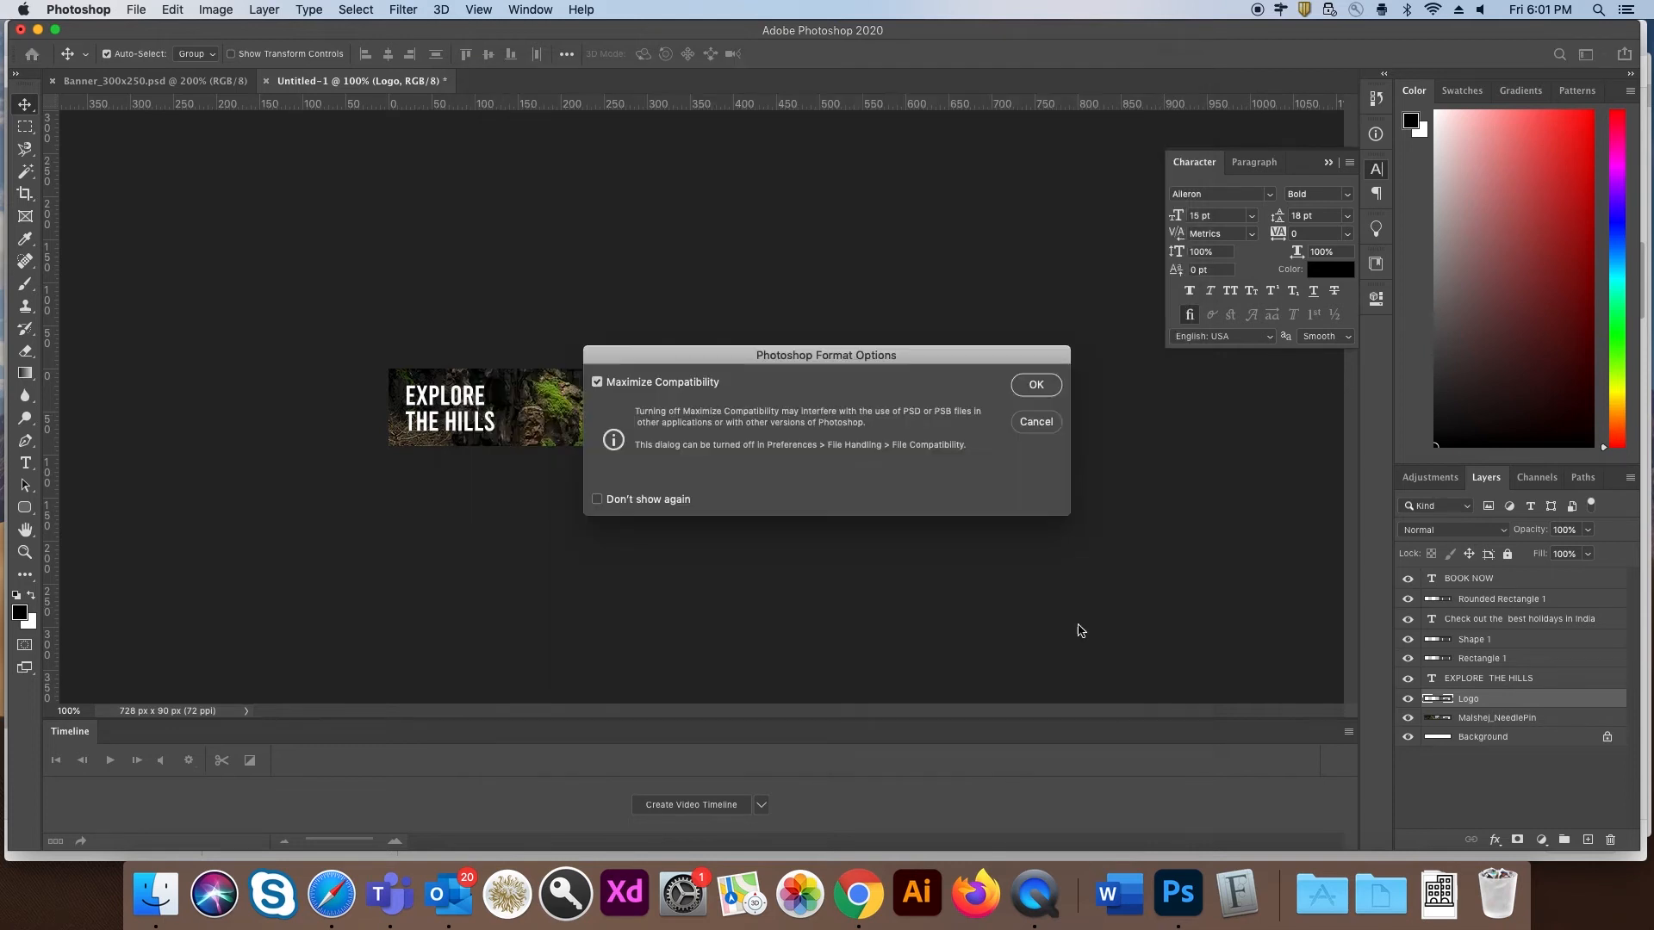
click(1037, 385)
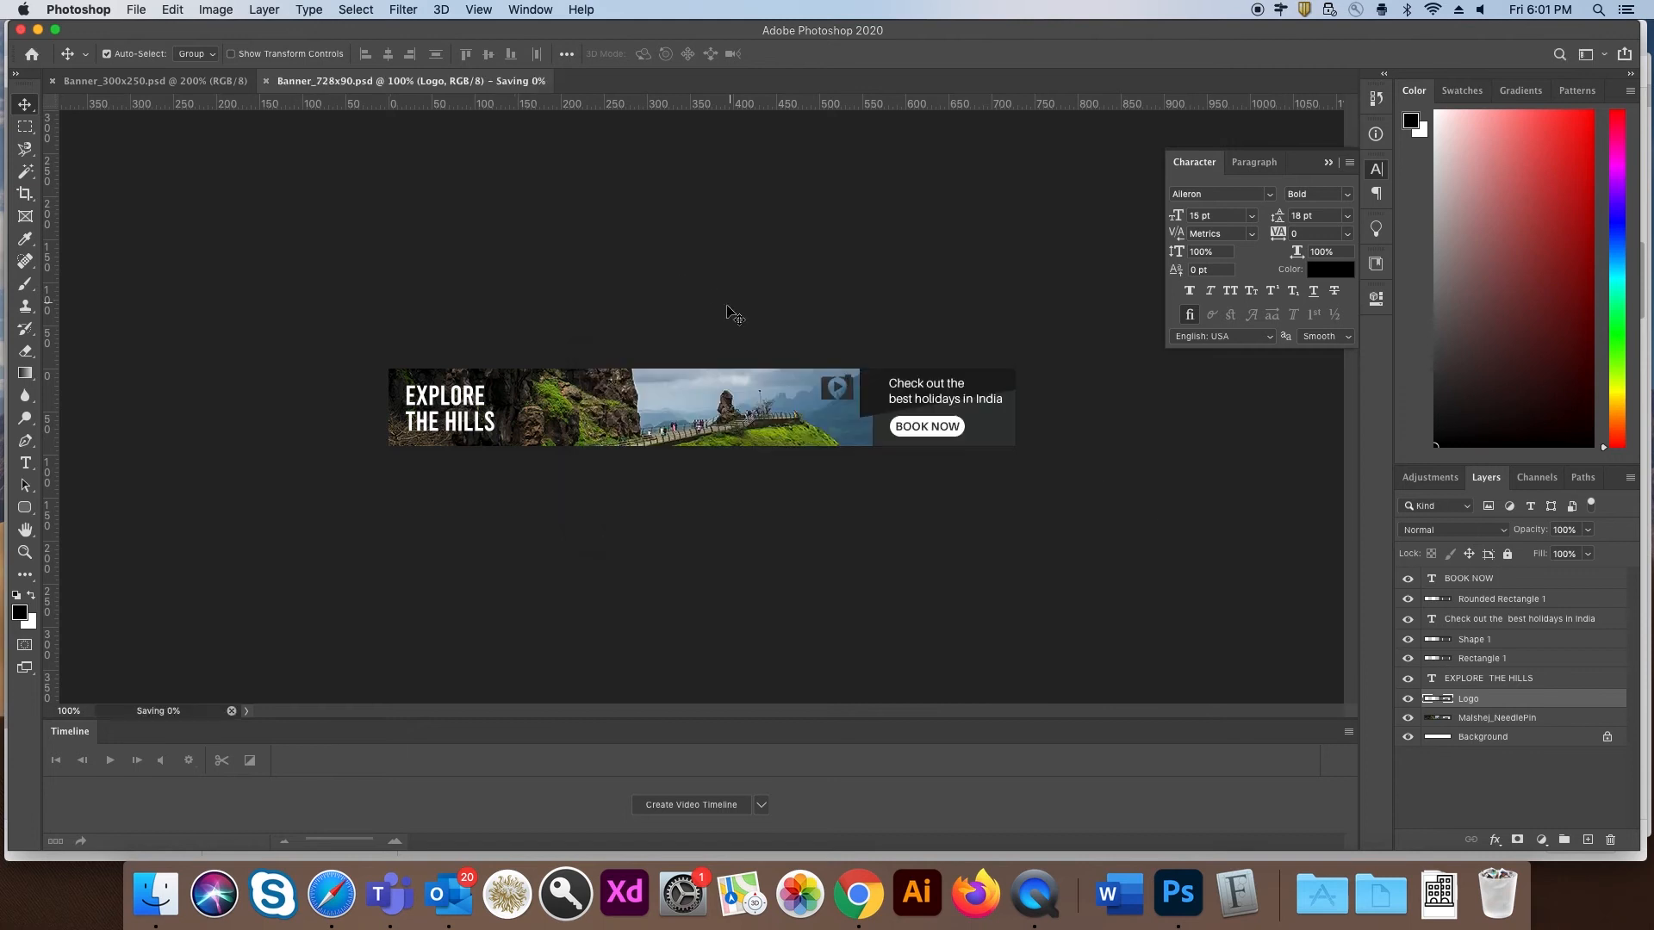
Step: Export the banner with Save for Web as a JPEG at quality 60, named Banner_728x90.jpg in the Banner_Travel folder
click(142, 12)
mouse_move(238, 250)
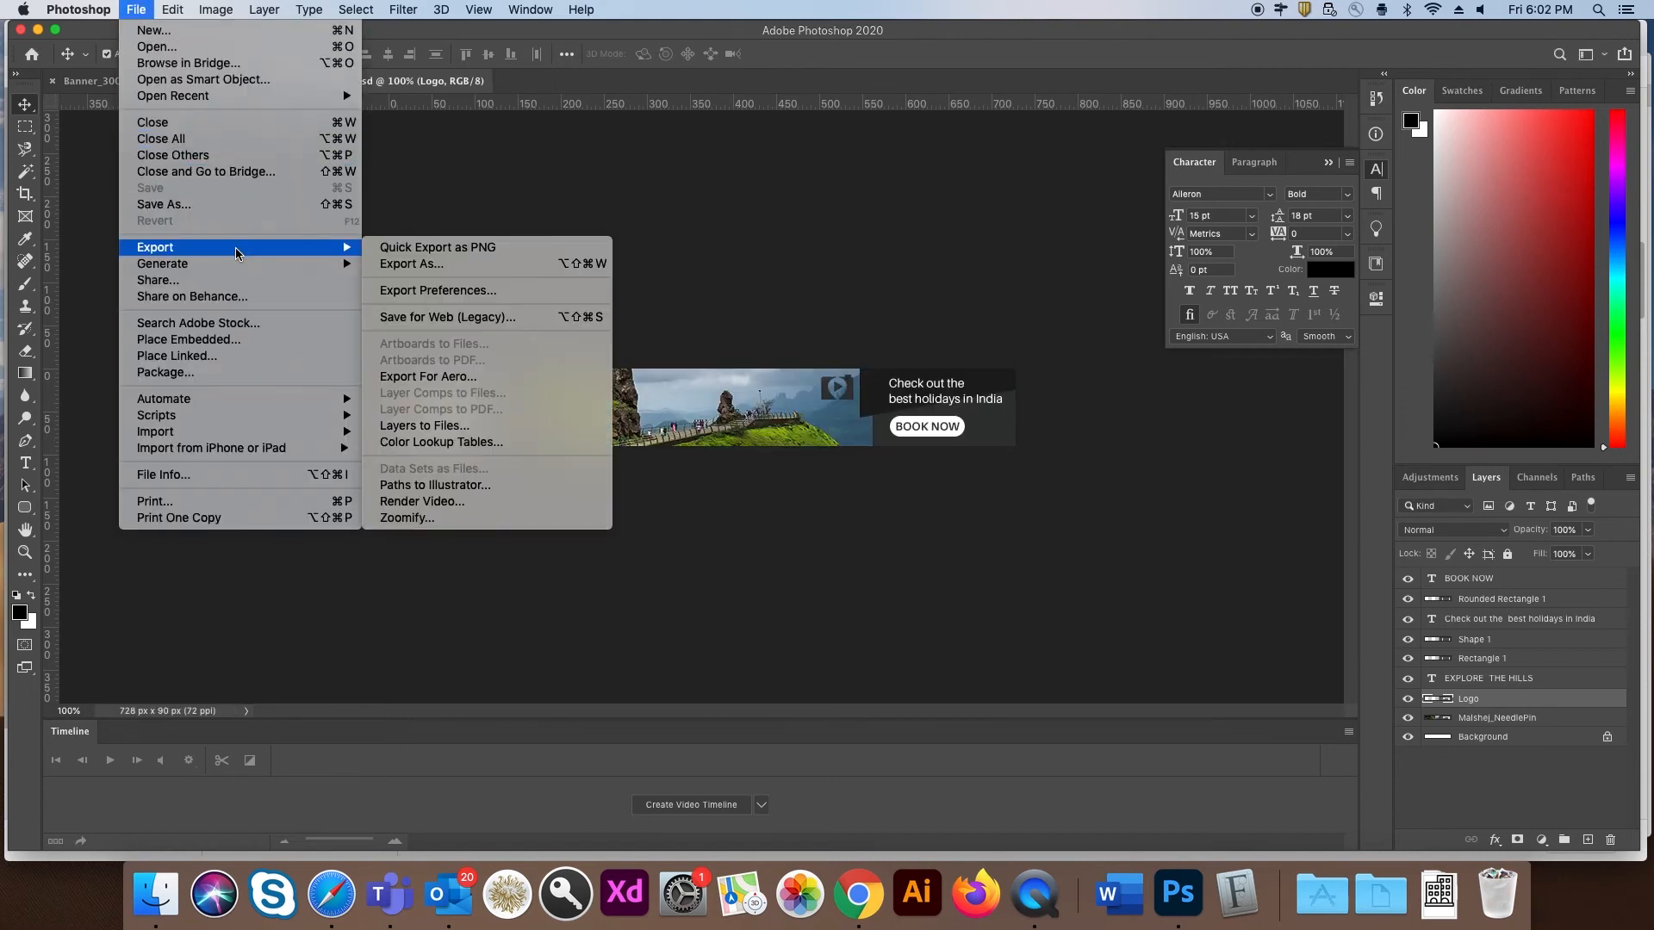
click(507, 318)
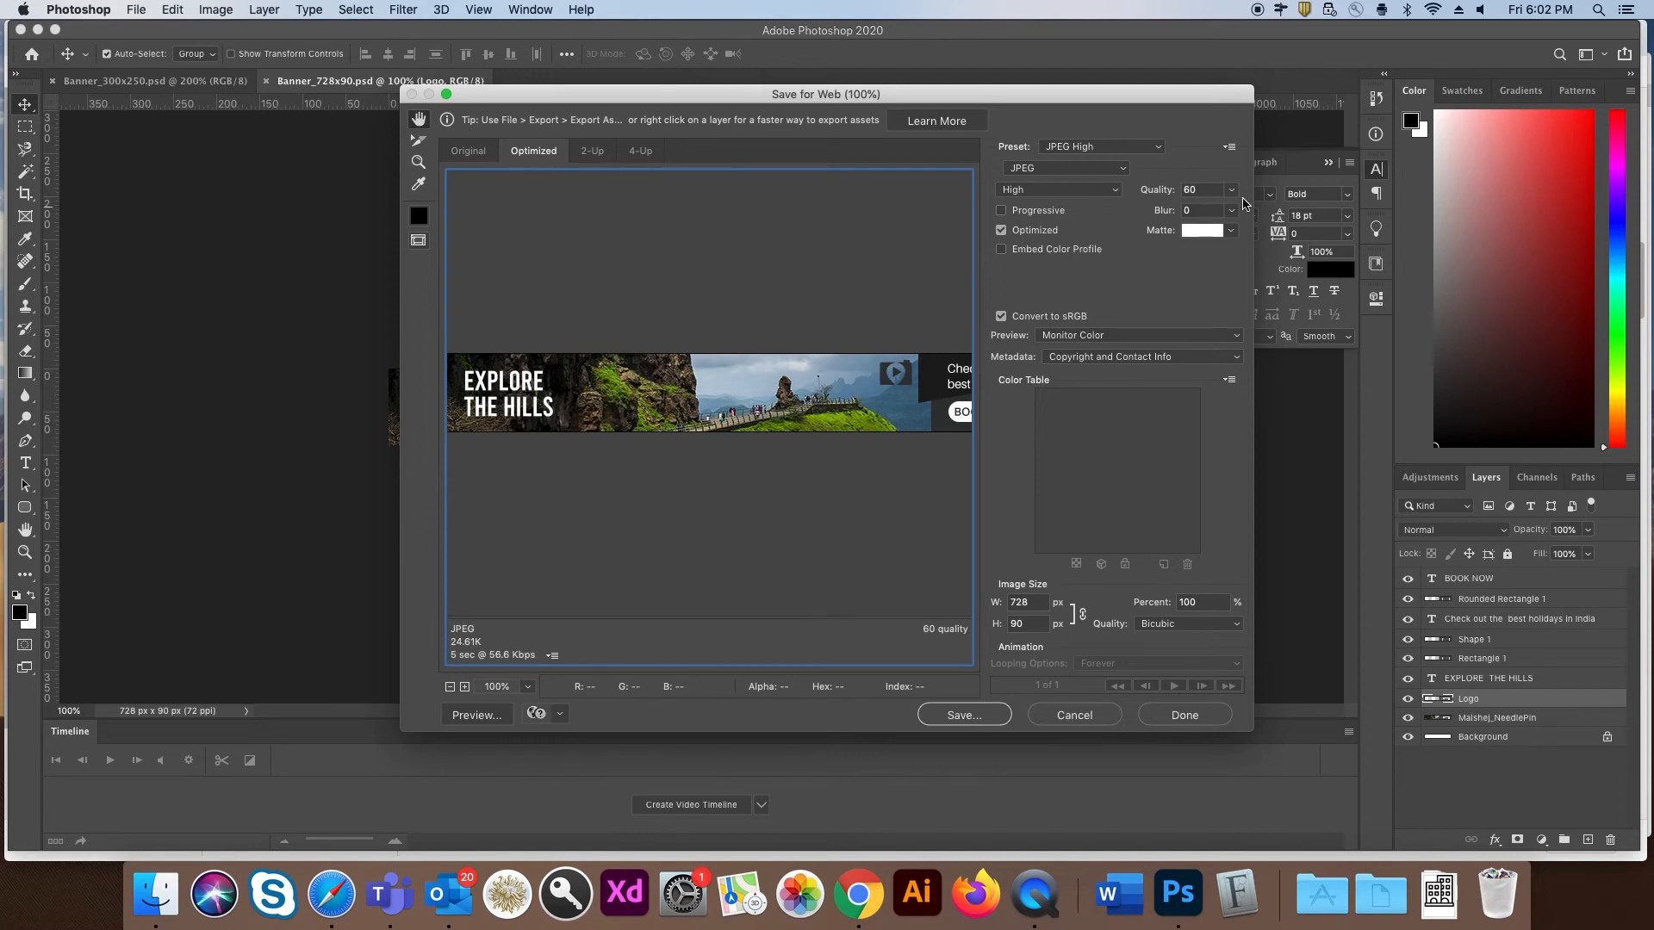
click(976, 716)
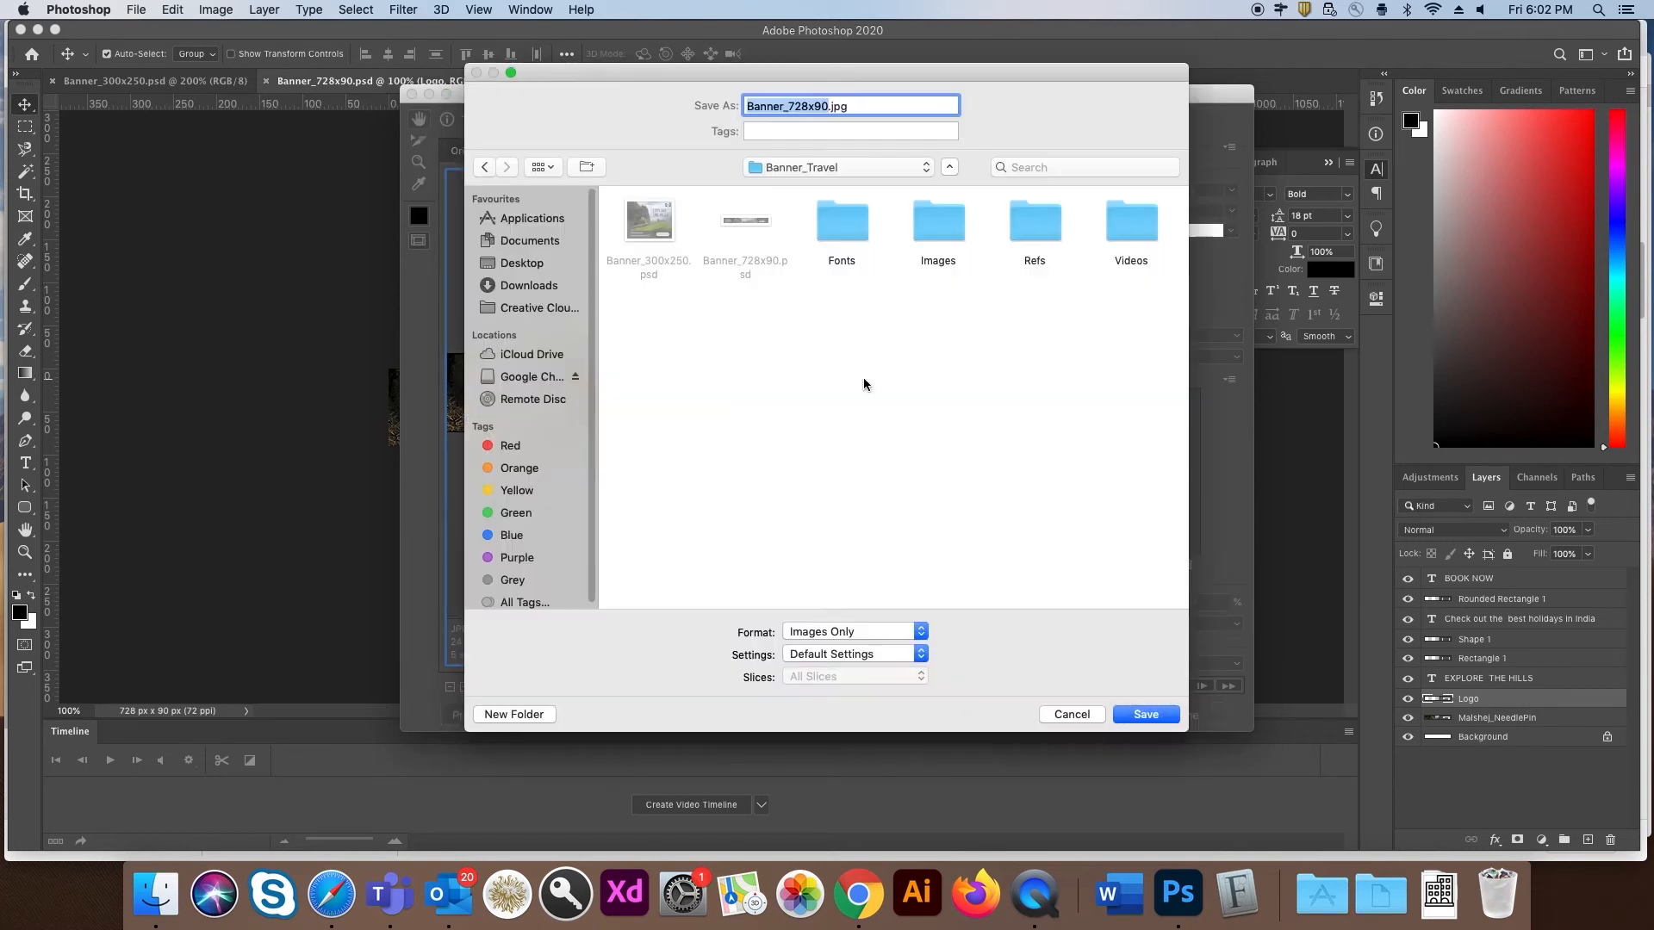
click(1145, 718)
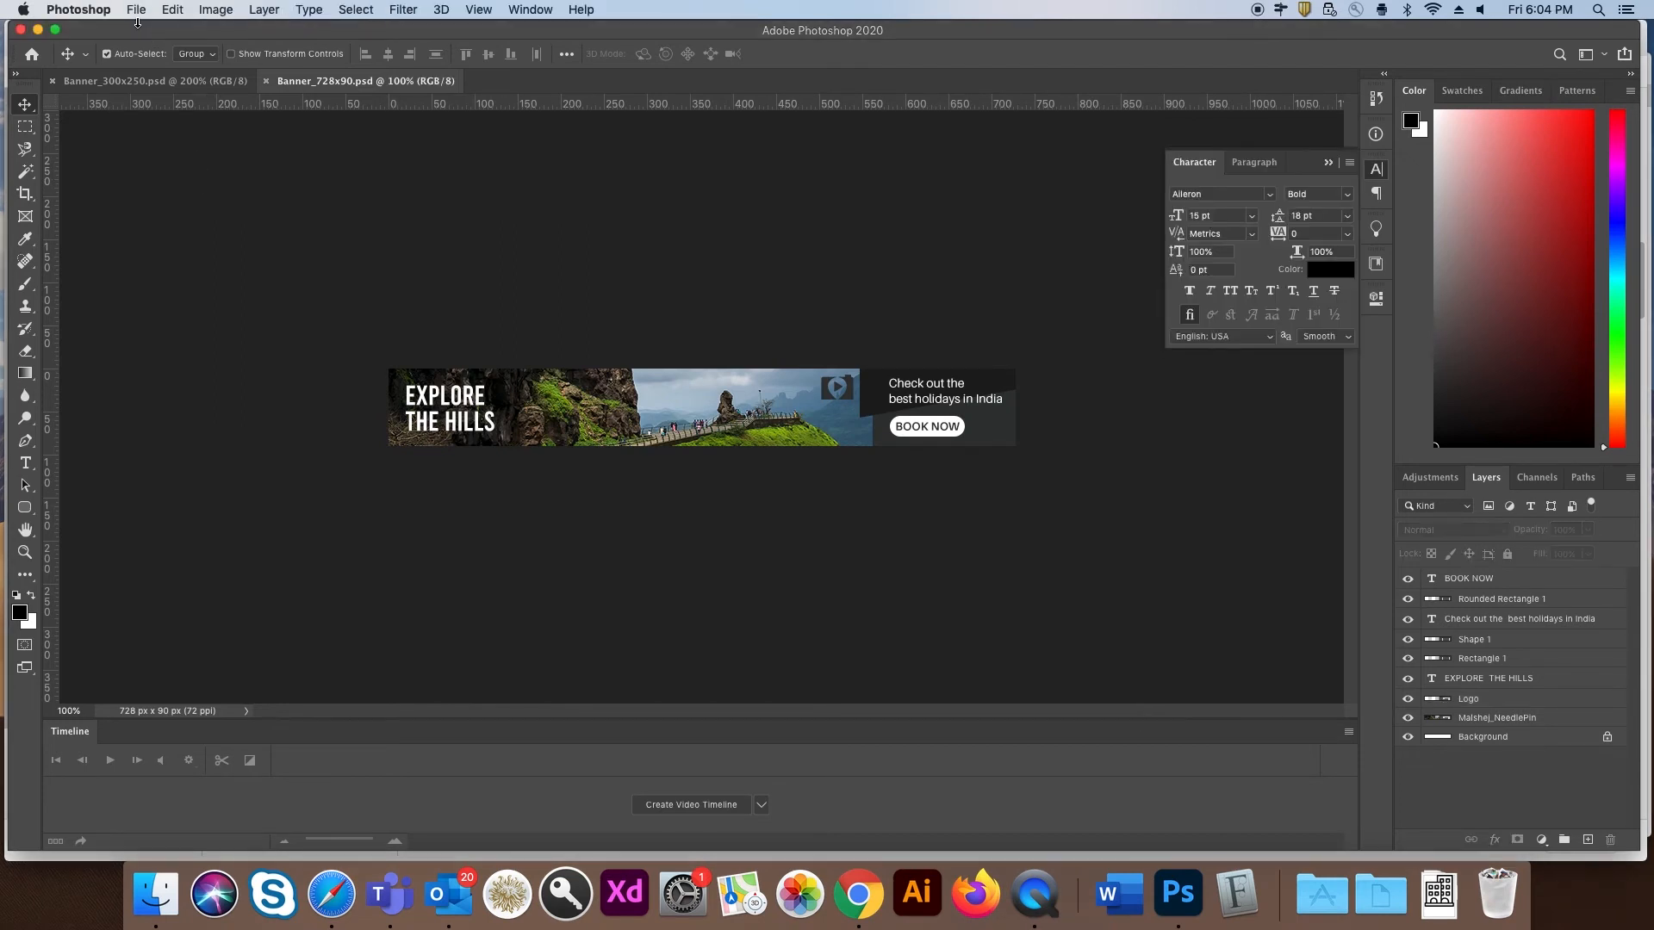
Step: Create a new document 160 pixels wide and 600 pixels high at 72 pixels per inch
click(136, 10)
click(148, 32)
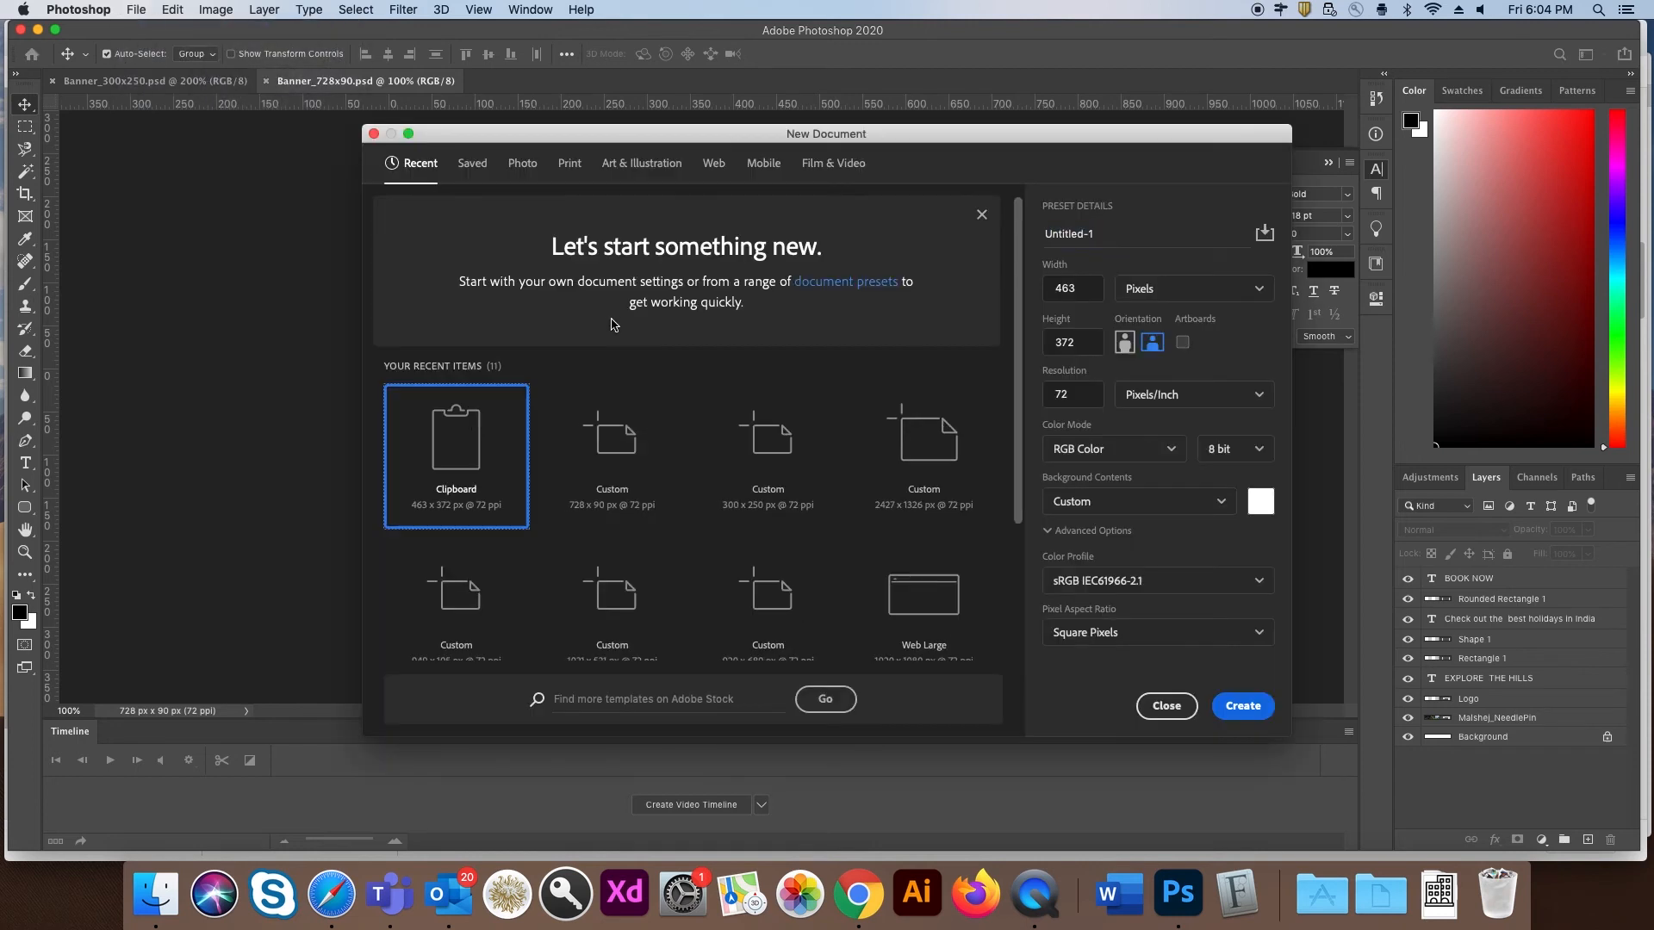
double_click(1084, 297)
text(1)
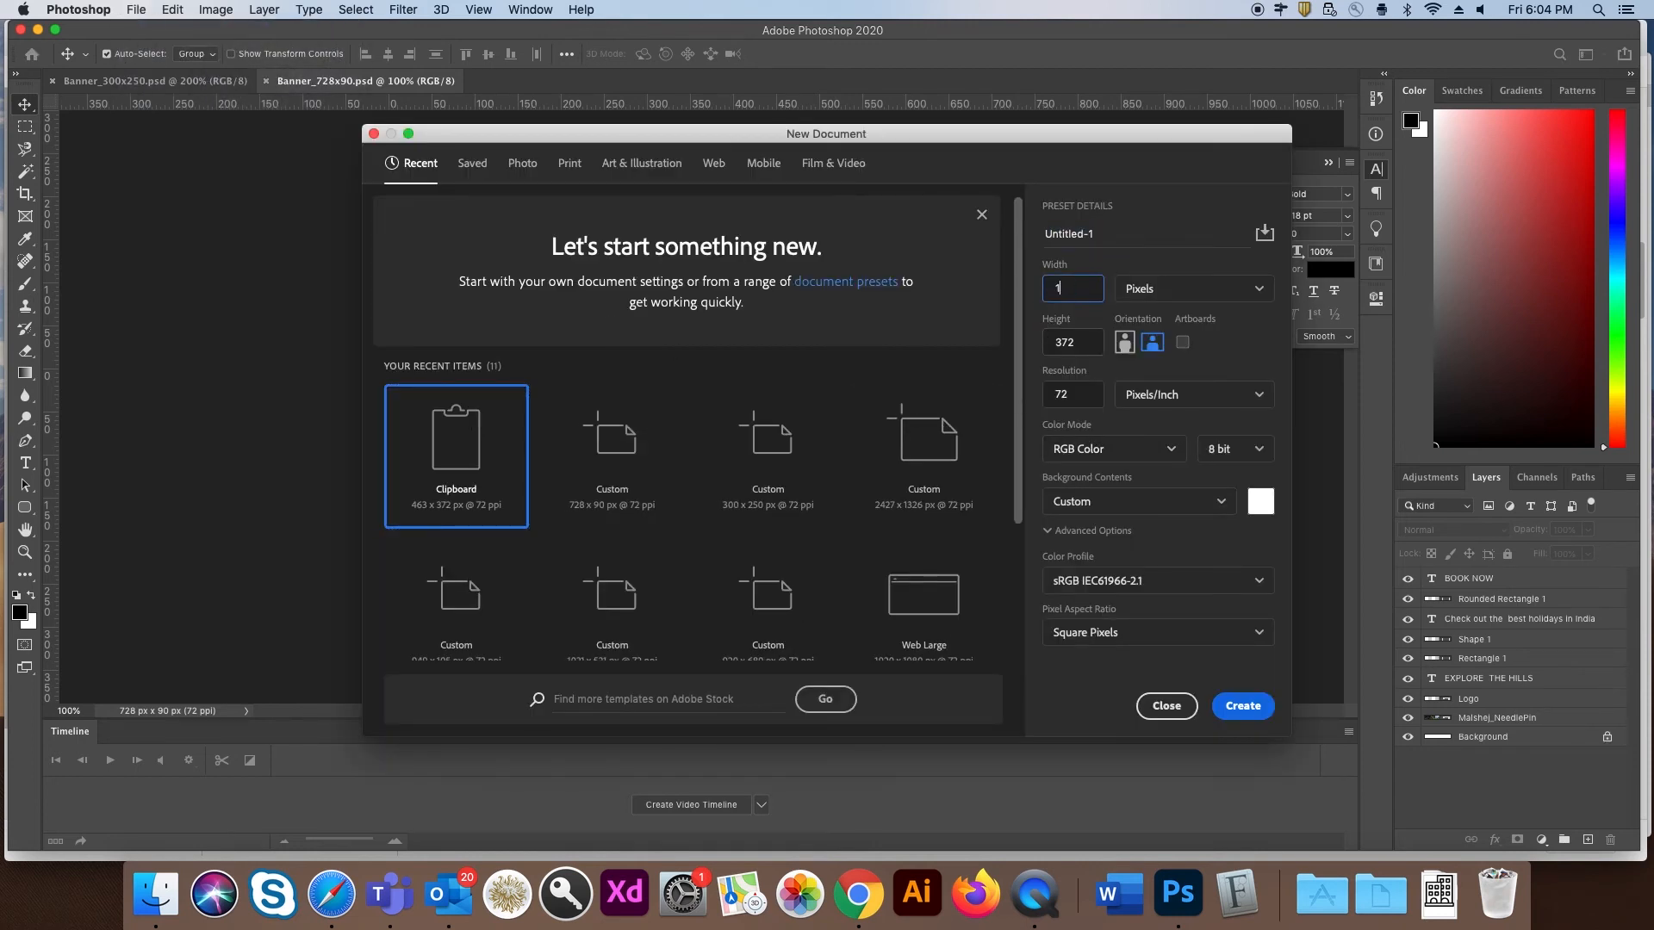
text(60)
key(Tab)
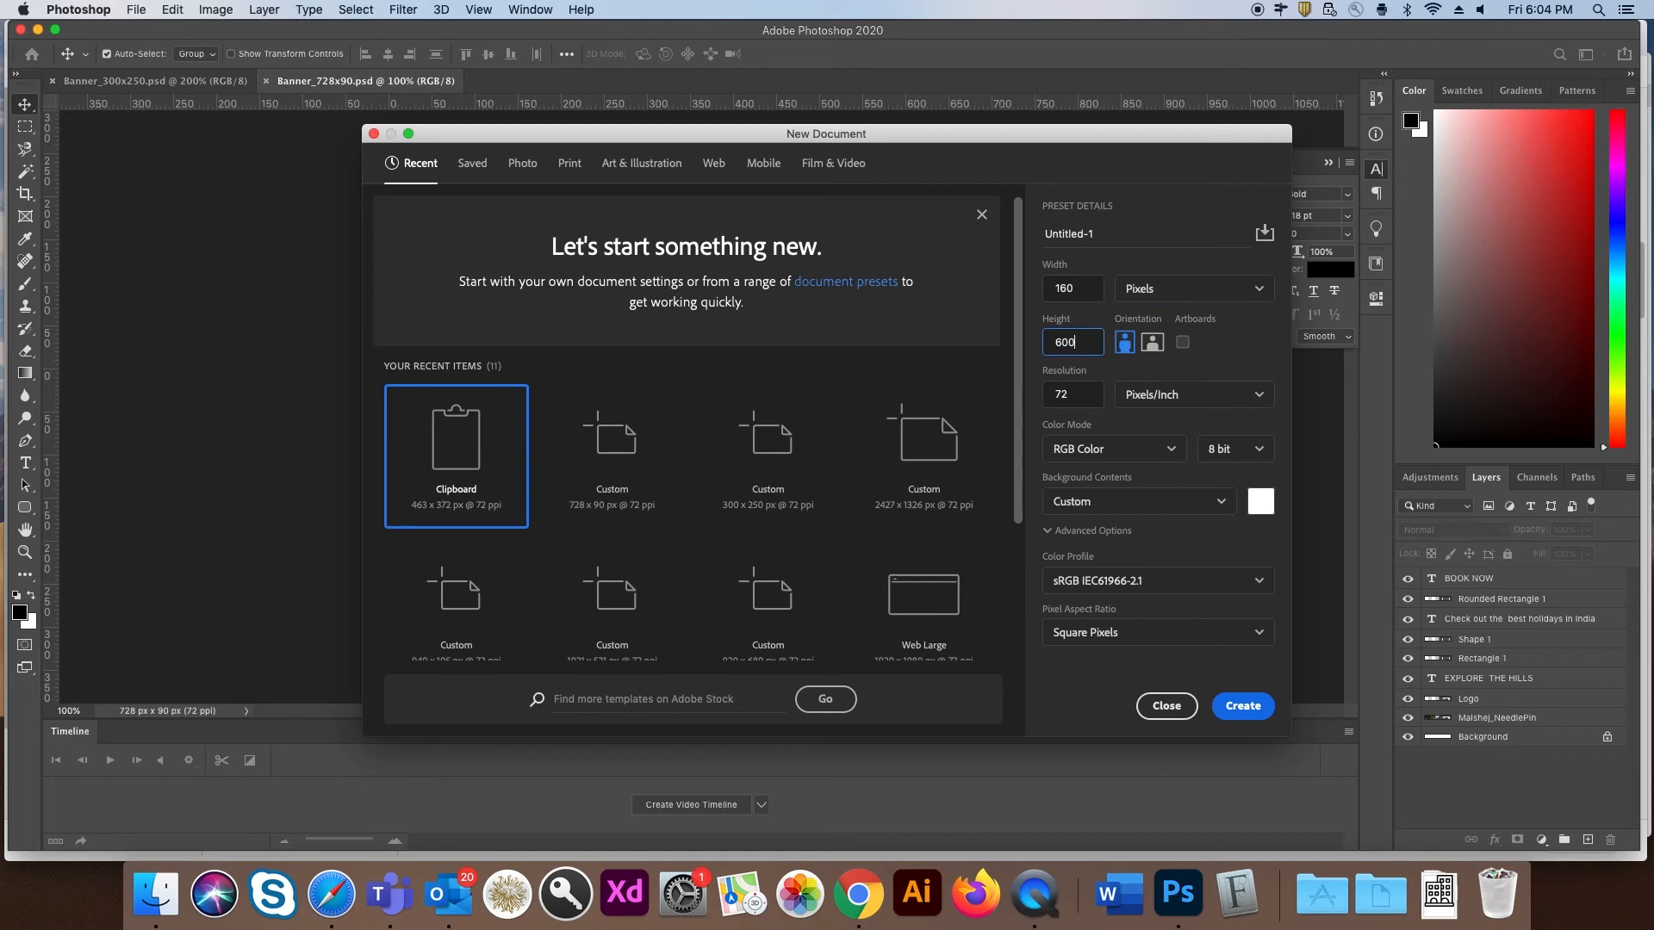
click(1243, 706)
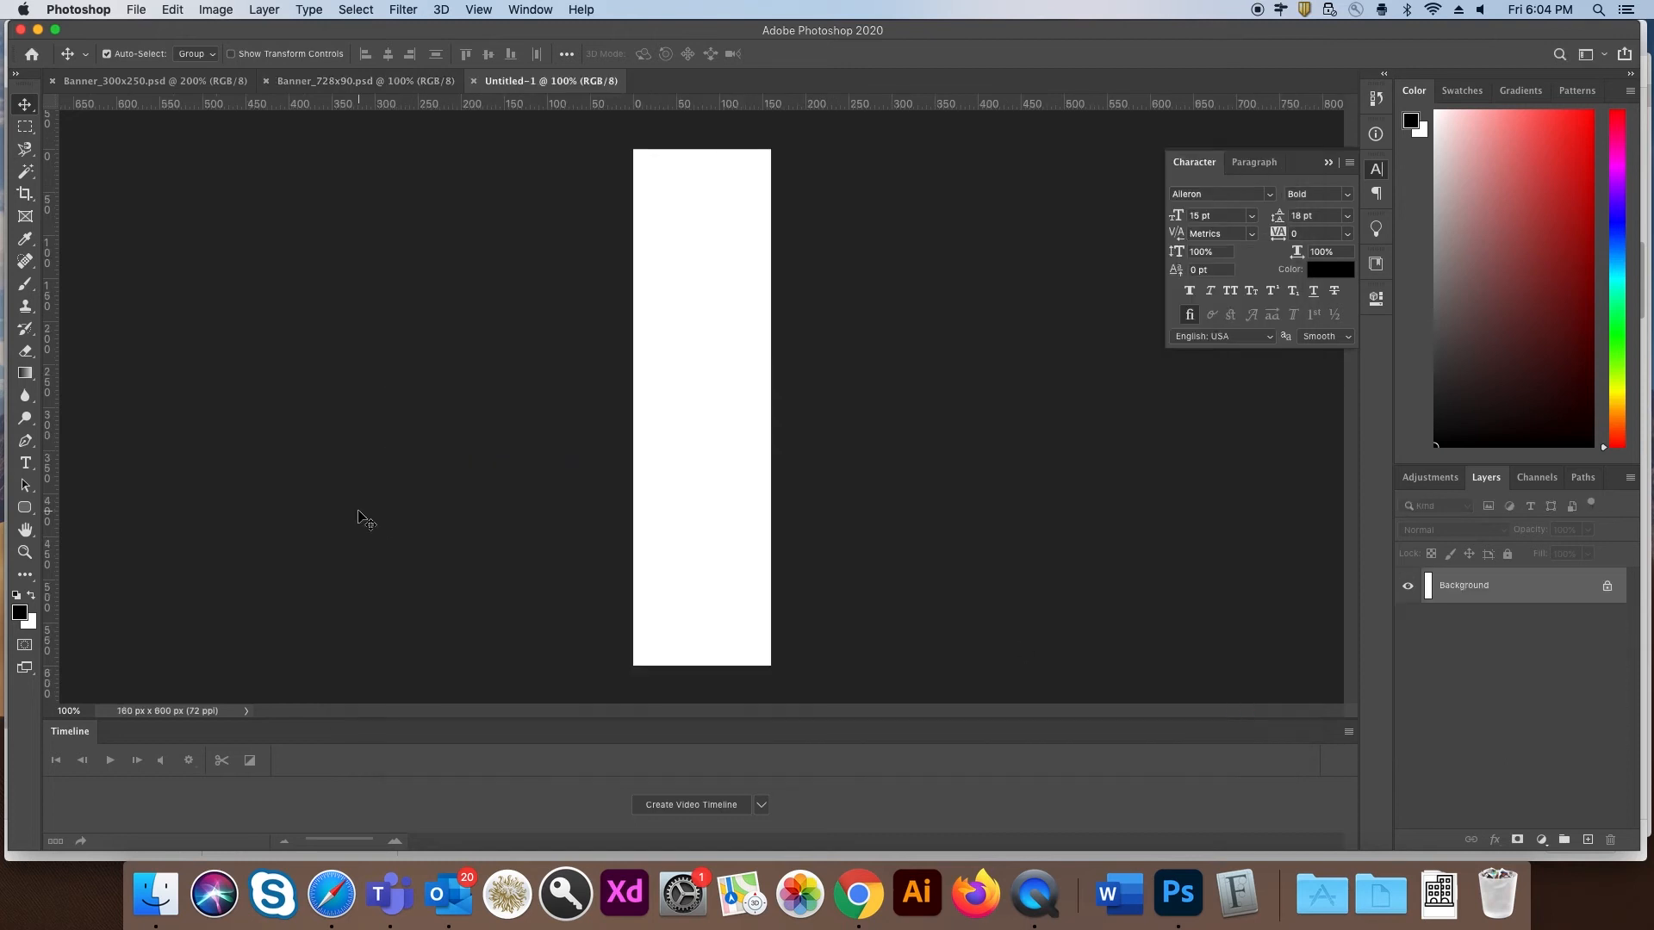
Step: Duplicate all the banner layers from Banner_300x250.psd into the new 160 x 600 px document and switch to it
click(155, 80)
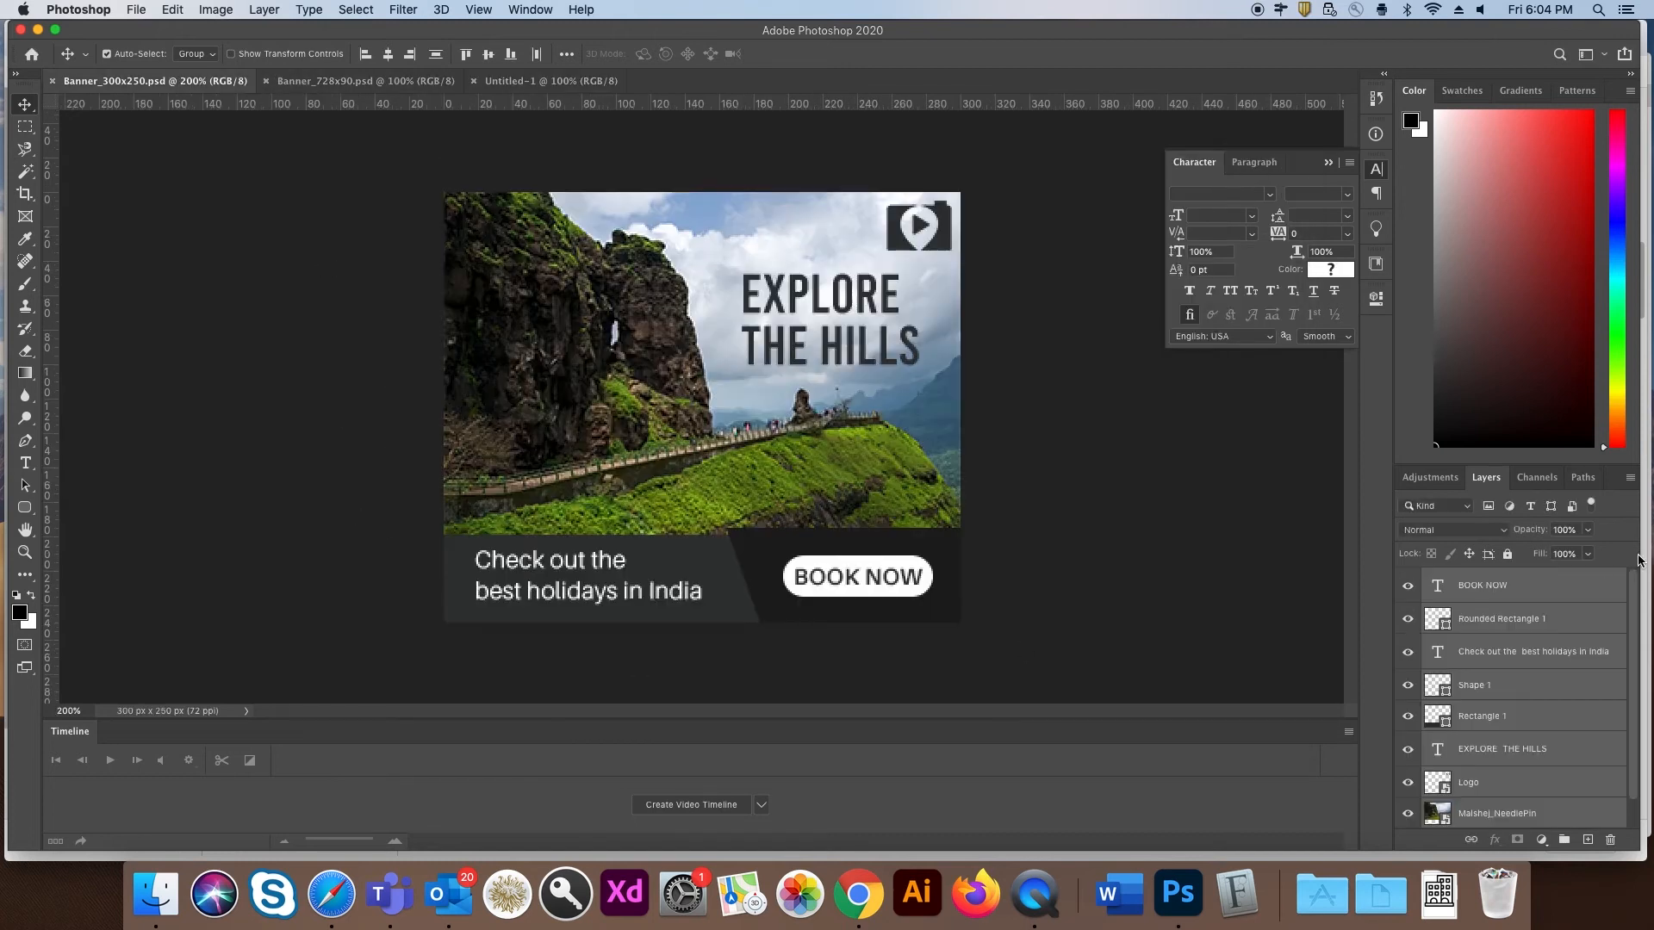
right_click(1571, 725)
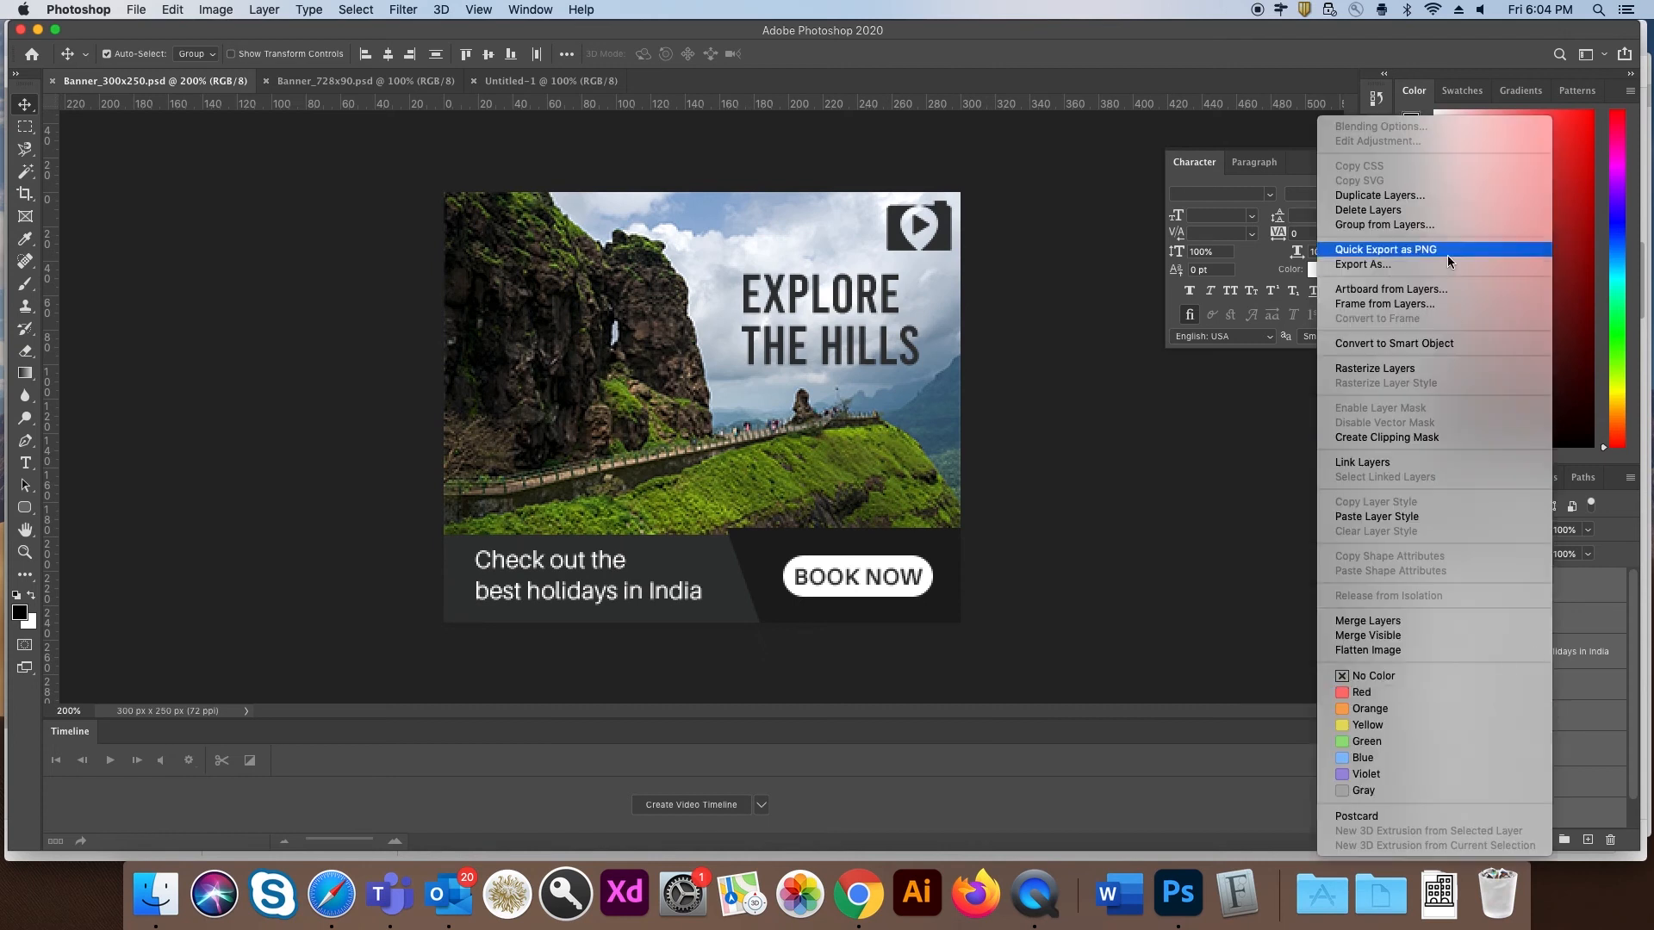
click(635, 341)
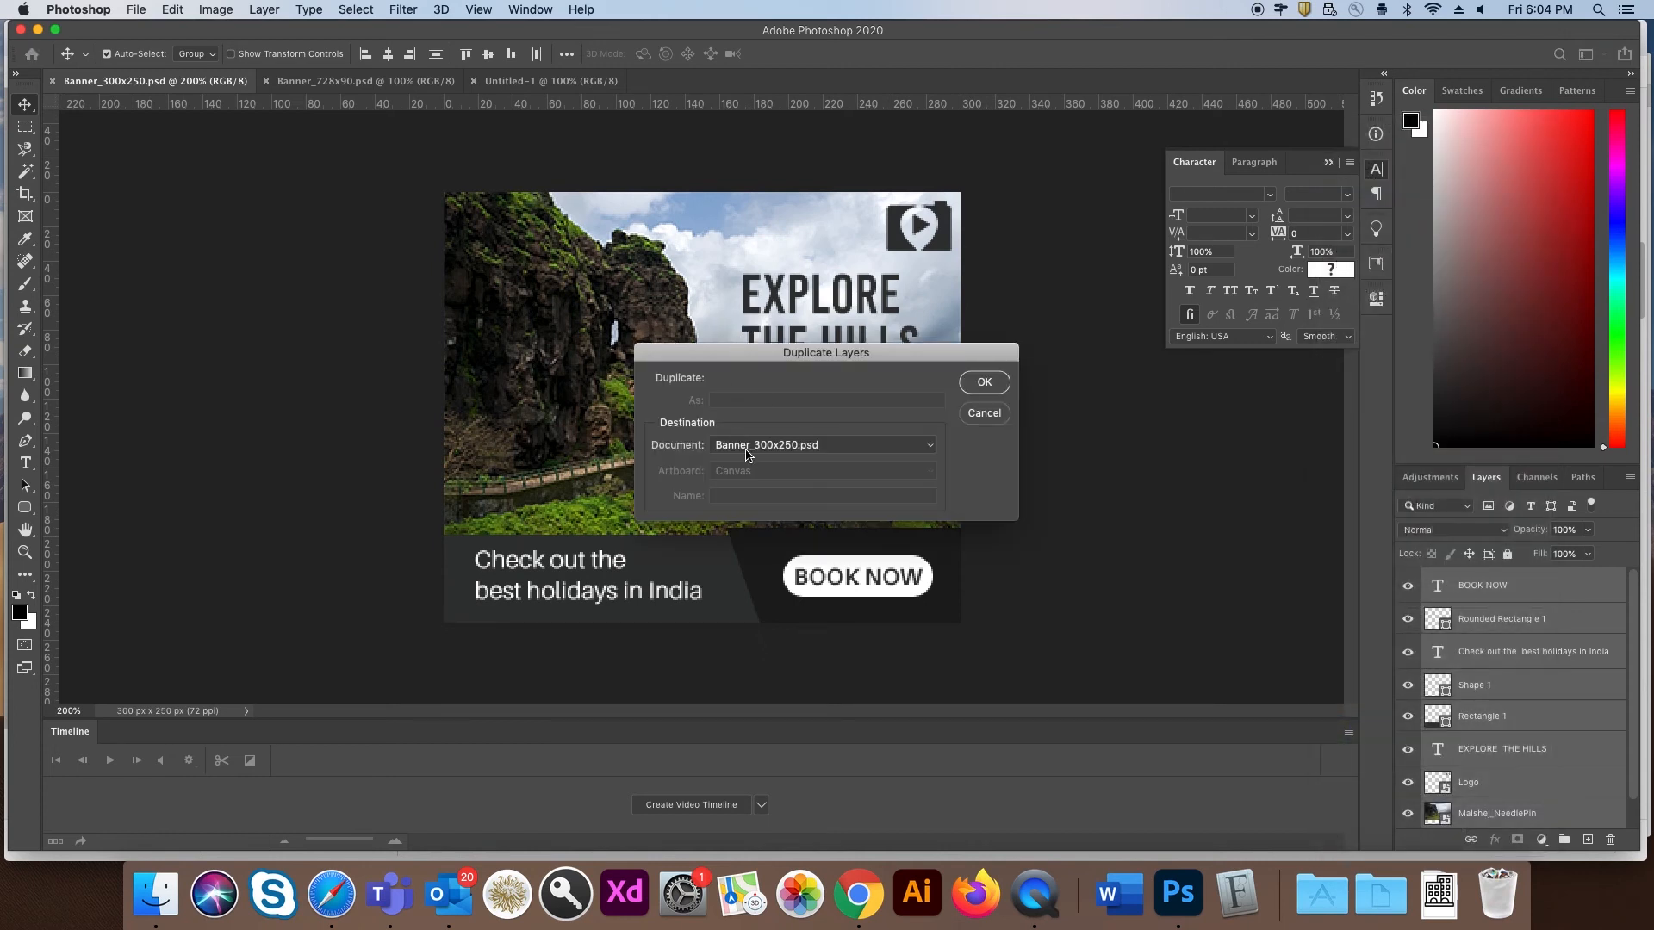
click(746, 446)
click(757, 475)
click(969, 395)
click(559, 81)
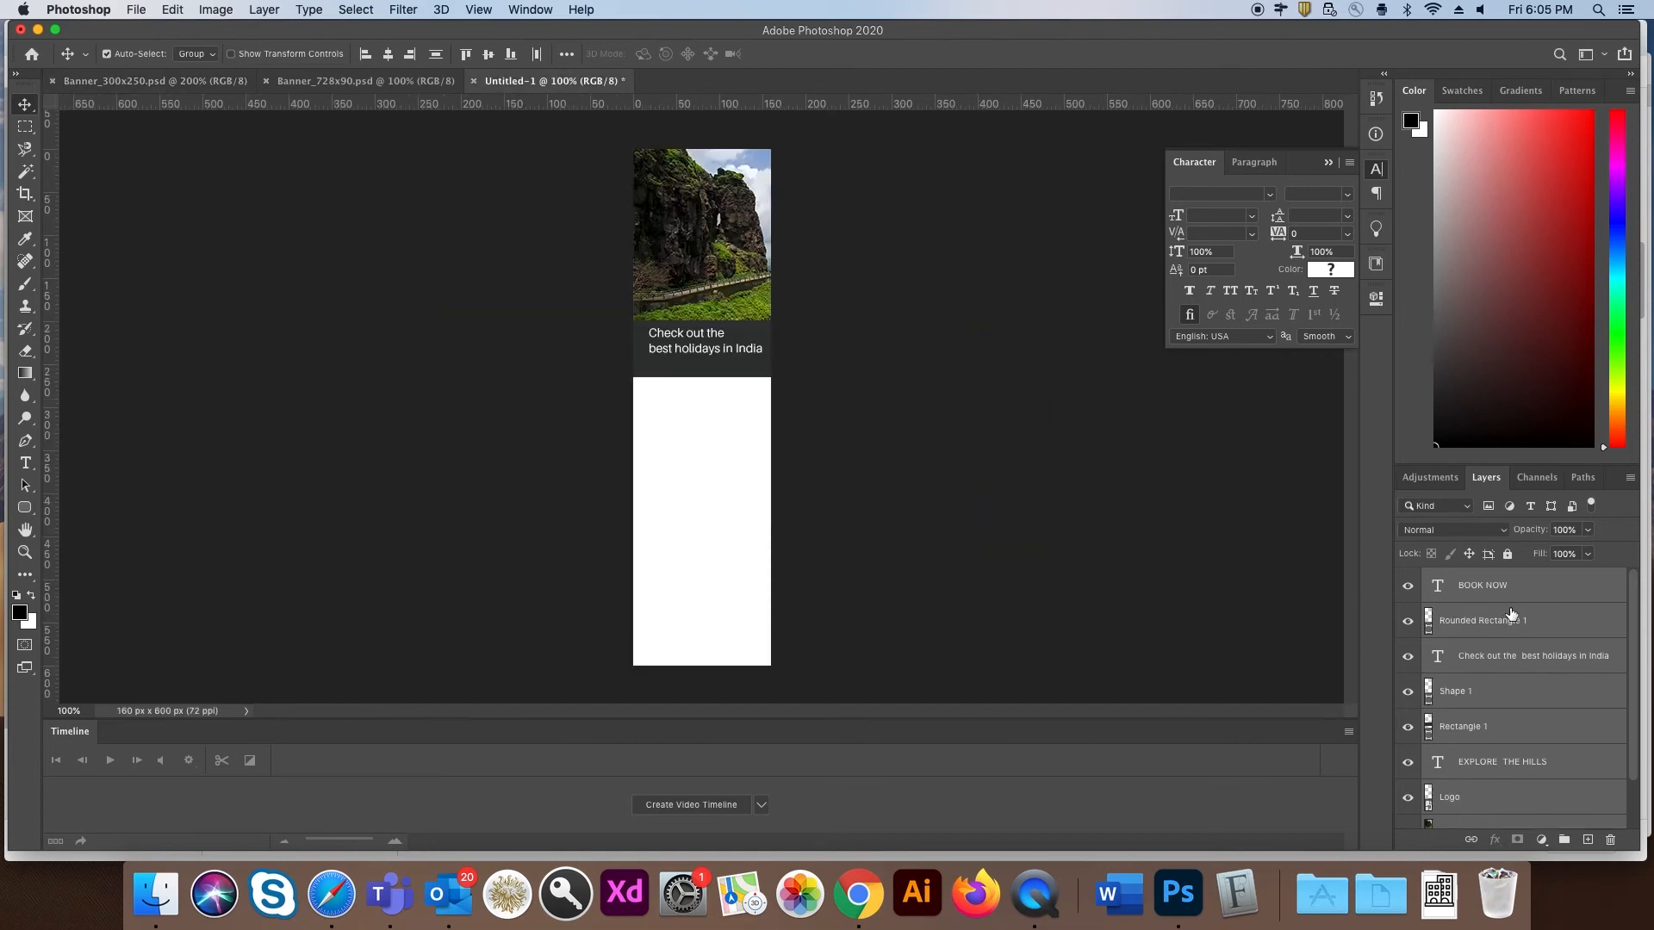
Step: Transform the two dark panel shapes, Shape 1 and Rectangle 1, together so they cover the lower third of the canvas
click(1499, 699)
shift+click(1477, 728)
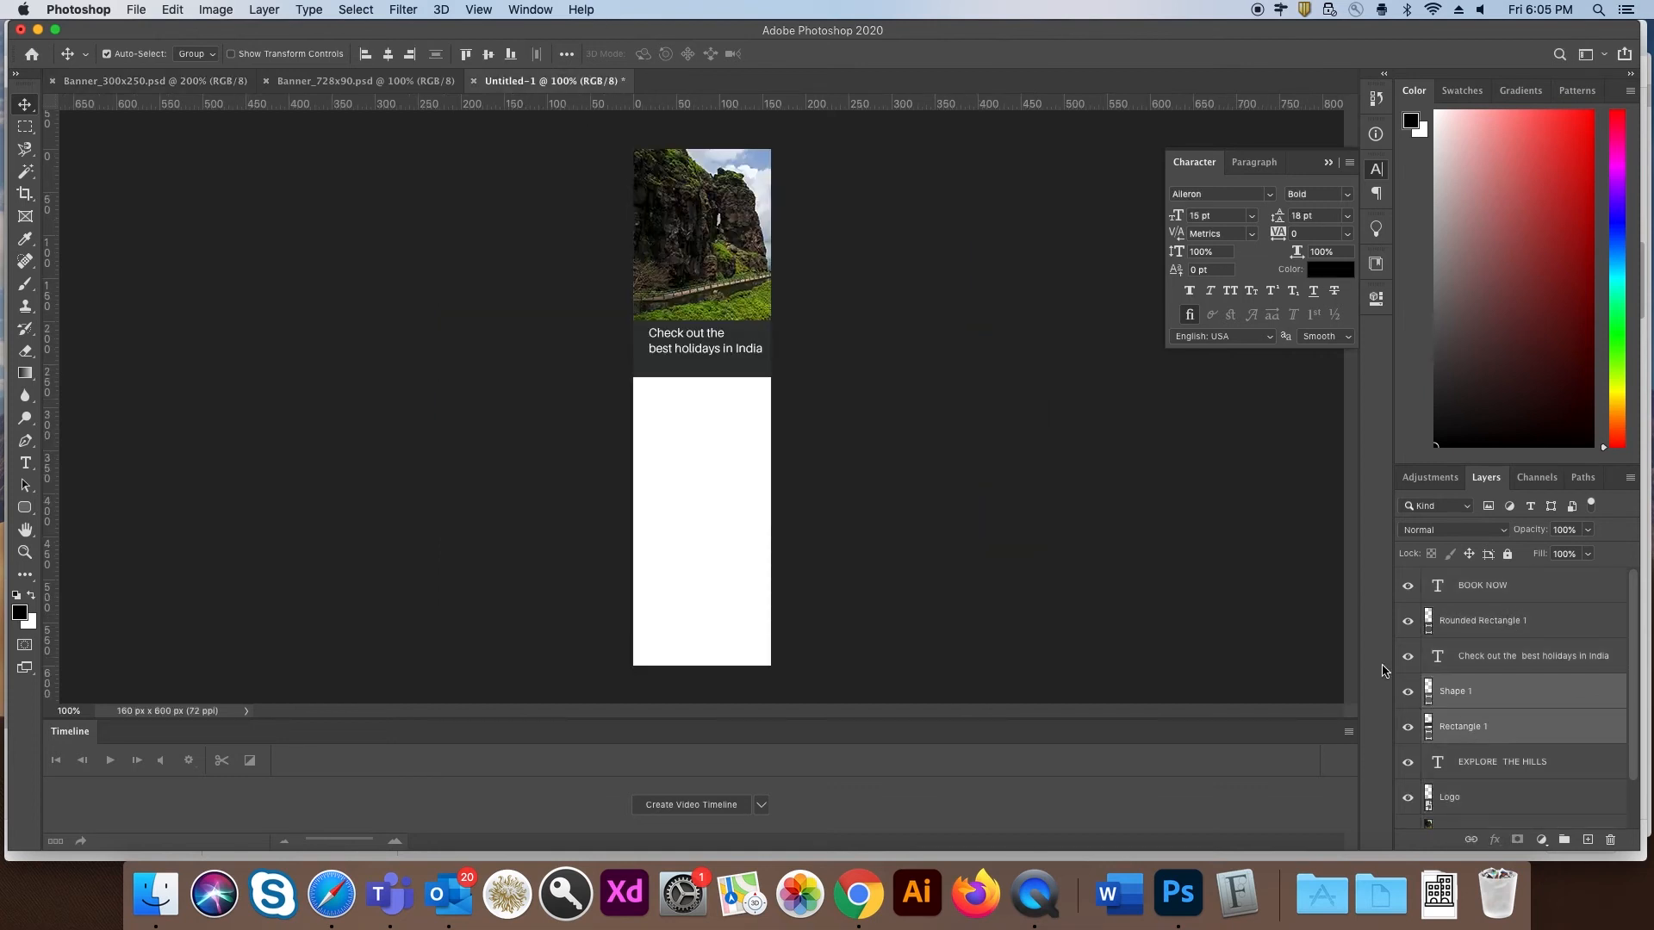
key(super)
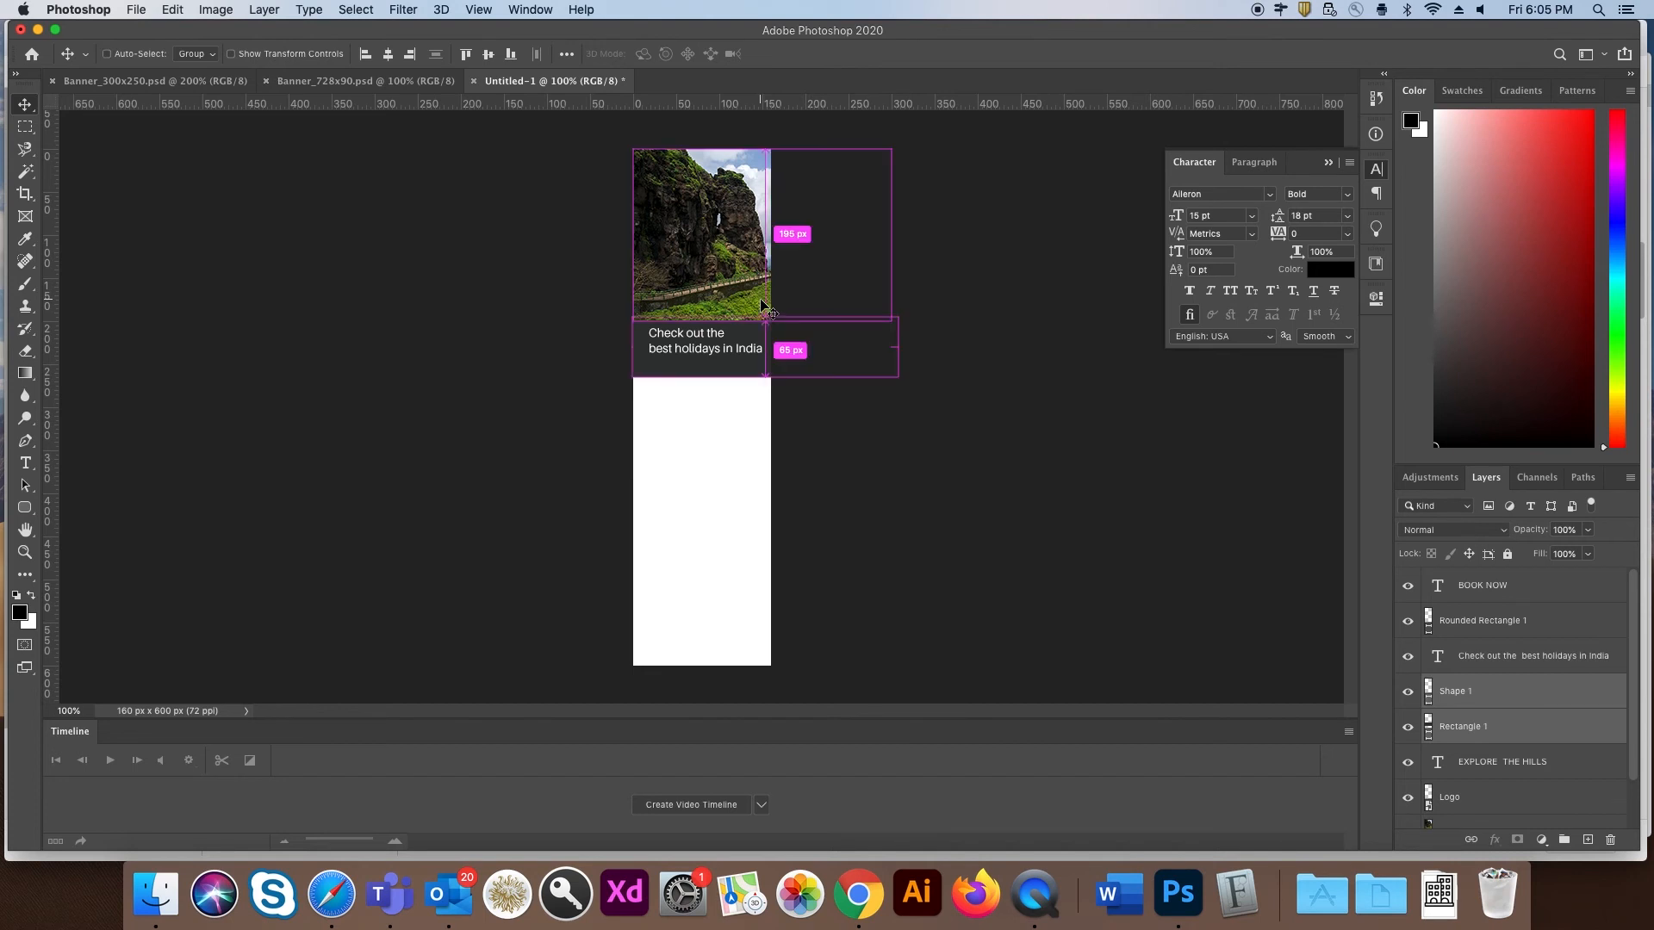
key(super+t)
drag(883, 373, 700, 716)
drag(779, 594, 781, 568)
drag(959, 477, 982, 467)
drag(879, 554, 878, 572)
key(Return)
Step: Scale the photo to about 37.6% and place it above the dark panel with the rock pinnacle and walkway in view
drag(646, 304, 646, 448)
key(ctrl+t)
drag(767, 292, 1038, 140)
drag(896, 284, 720, 339)
drag(841, 179, 890, 147)
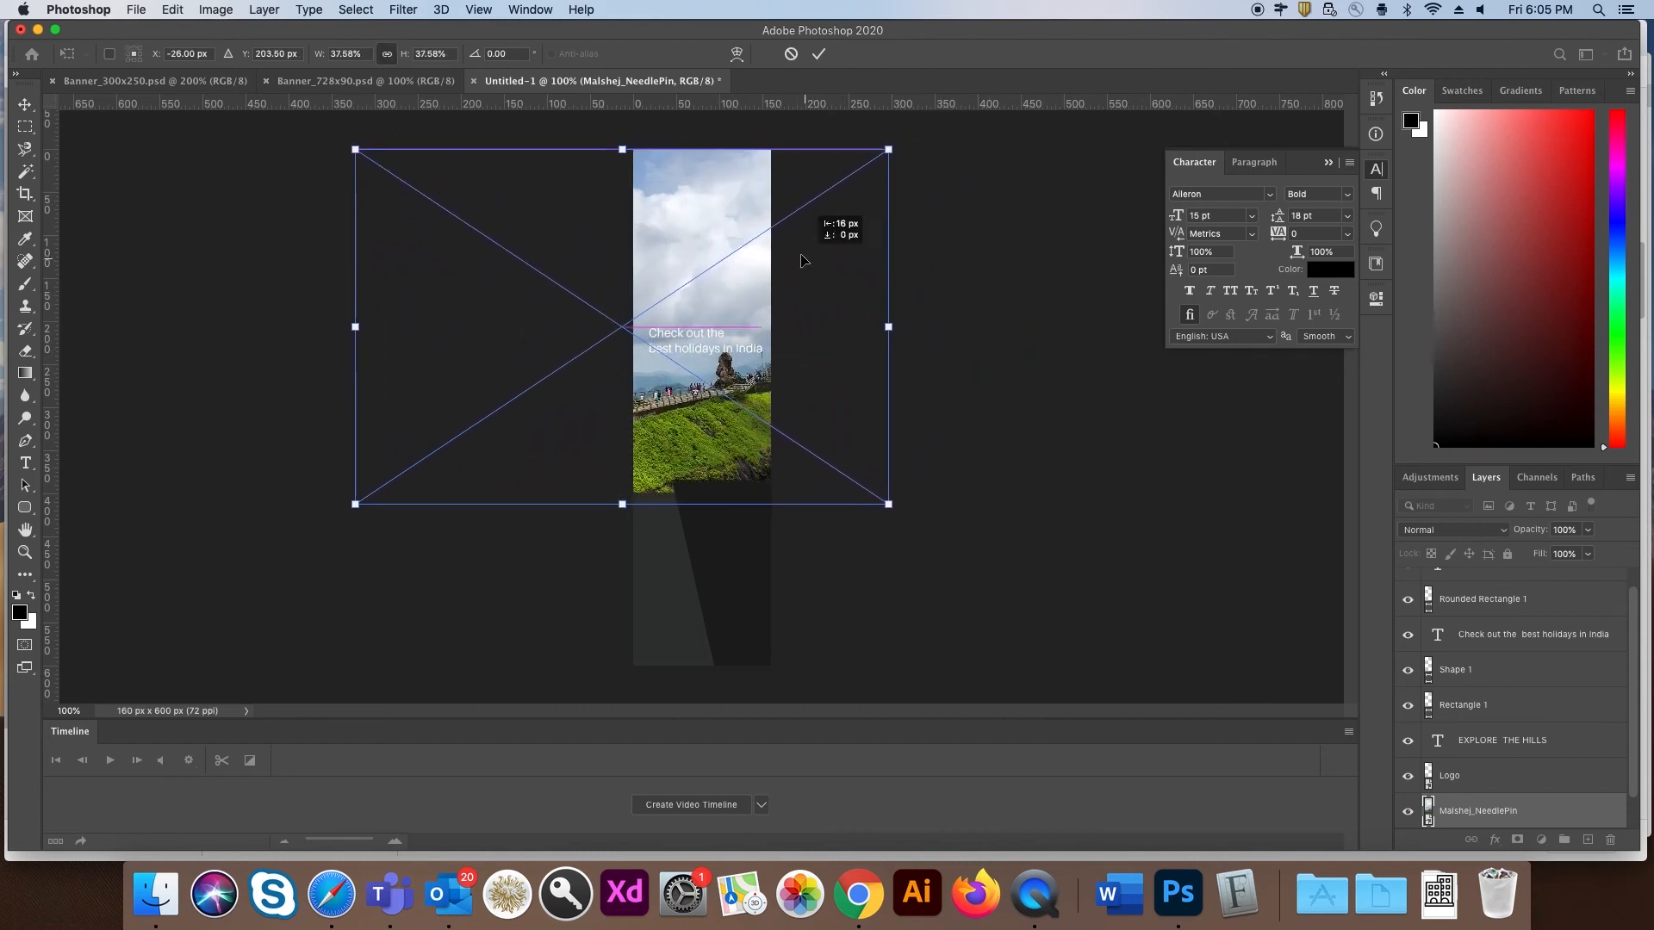
key(Return)
click(812, 269)
scroll(1479, 719, up, 1)
Step: Move the logo to the top of the banner and centre it horizontally on the canvas
click(1480, 800)
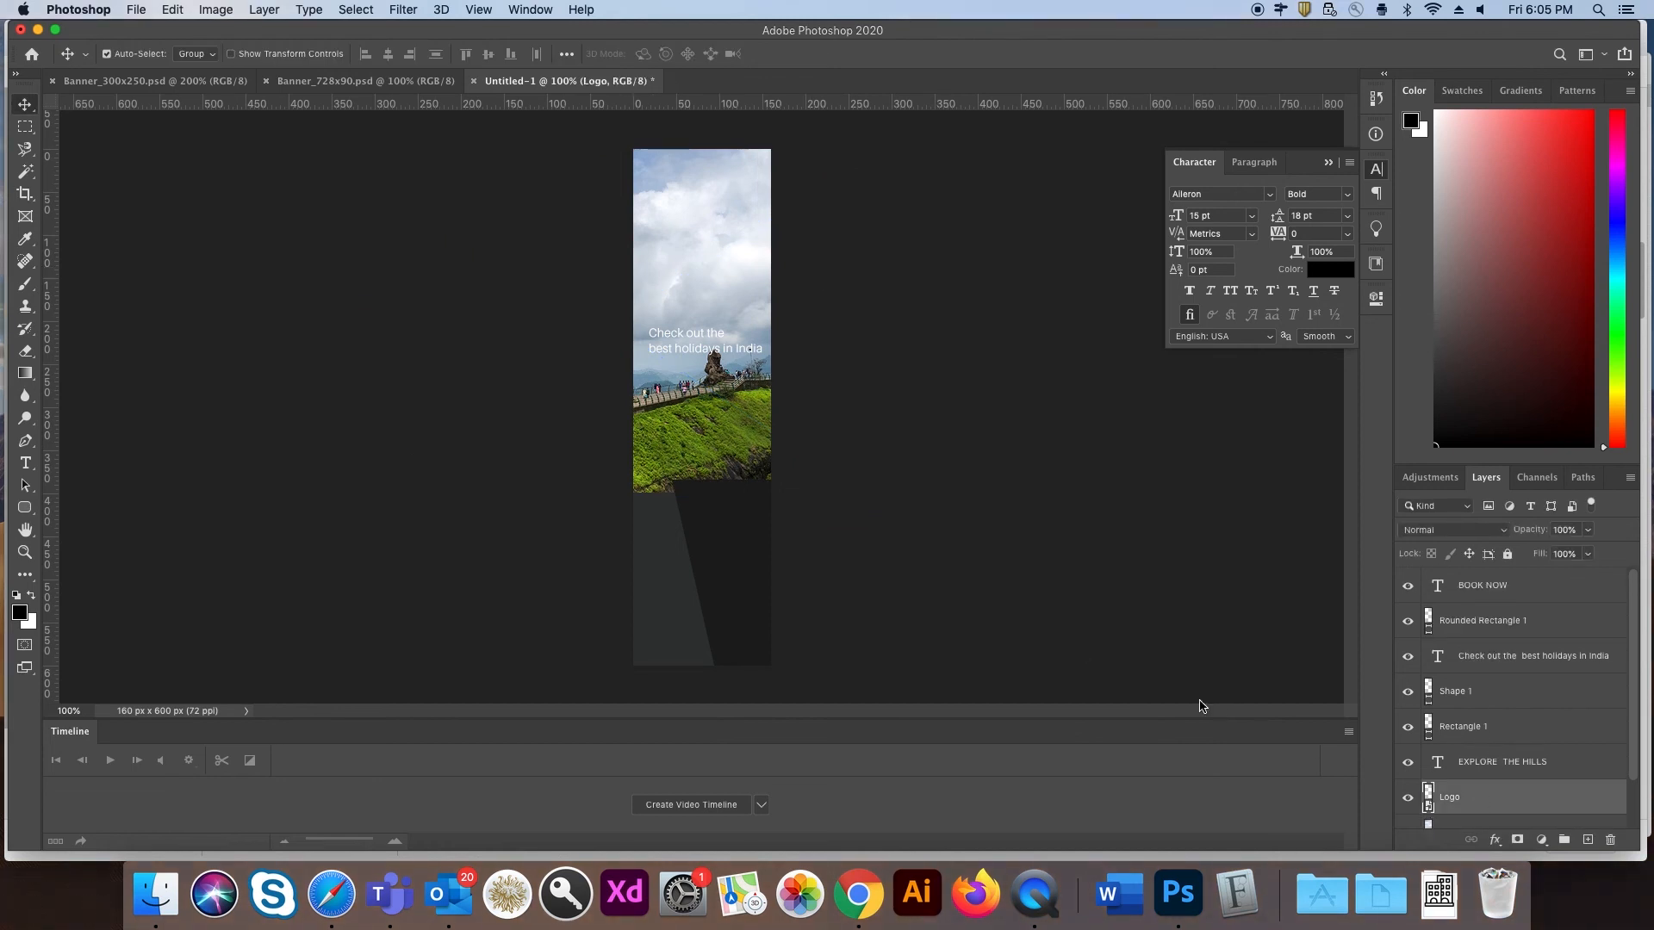
key(ctrl+t)
drag(870, 165, 707, 177)
key(Return)
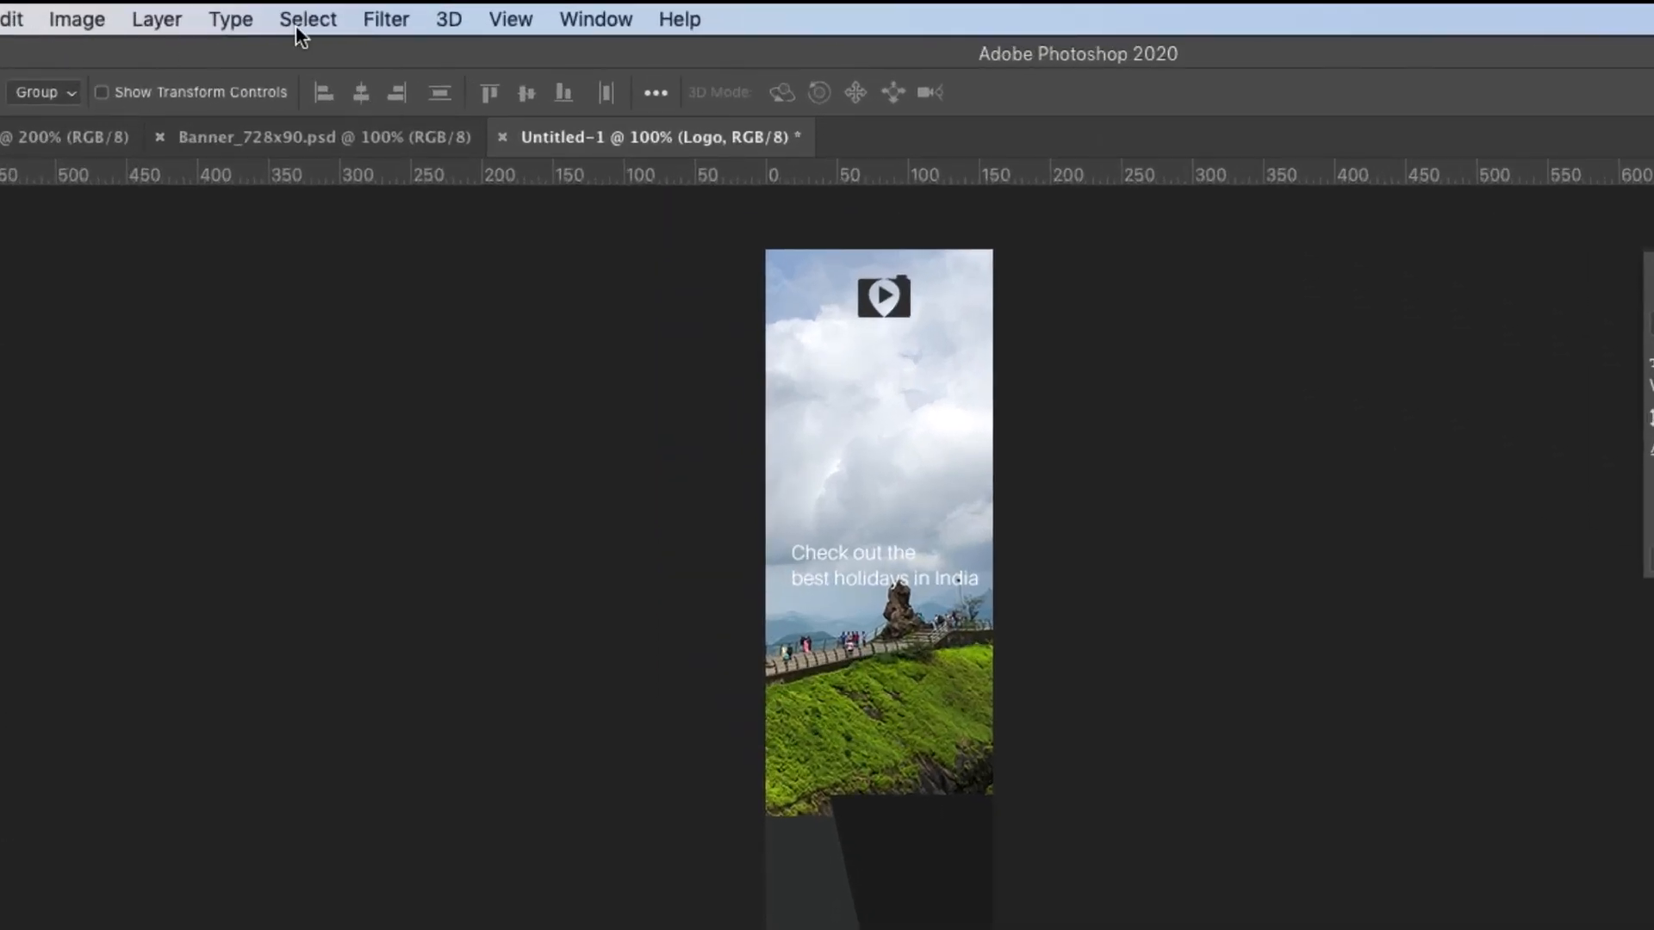
click(298, 20)
click(308, 54)
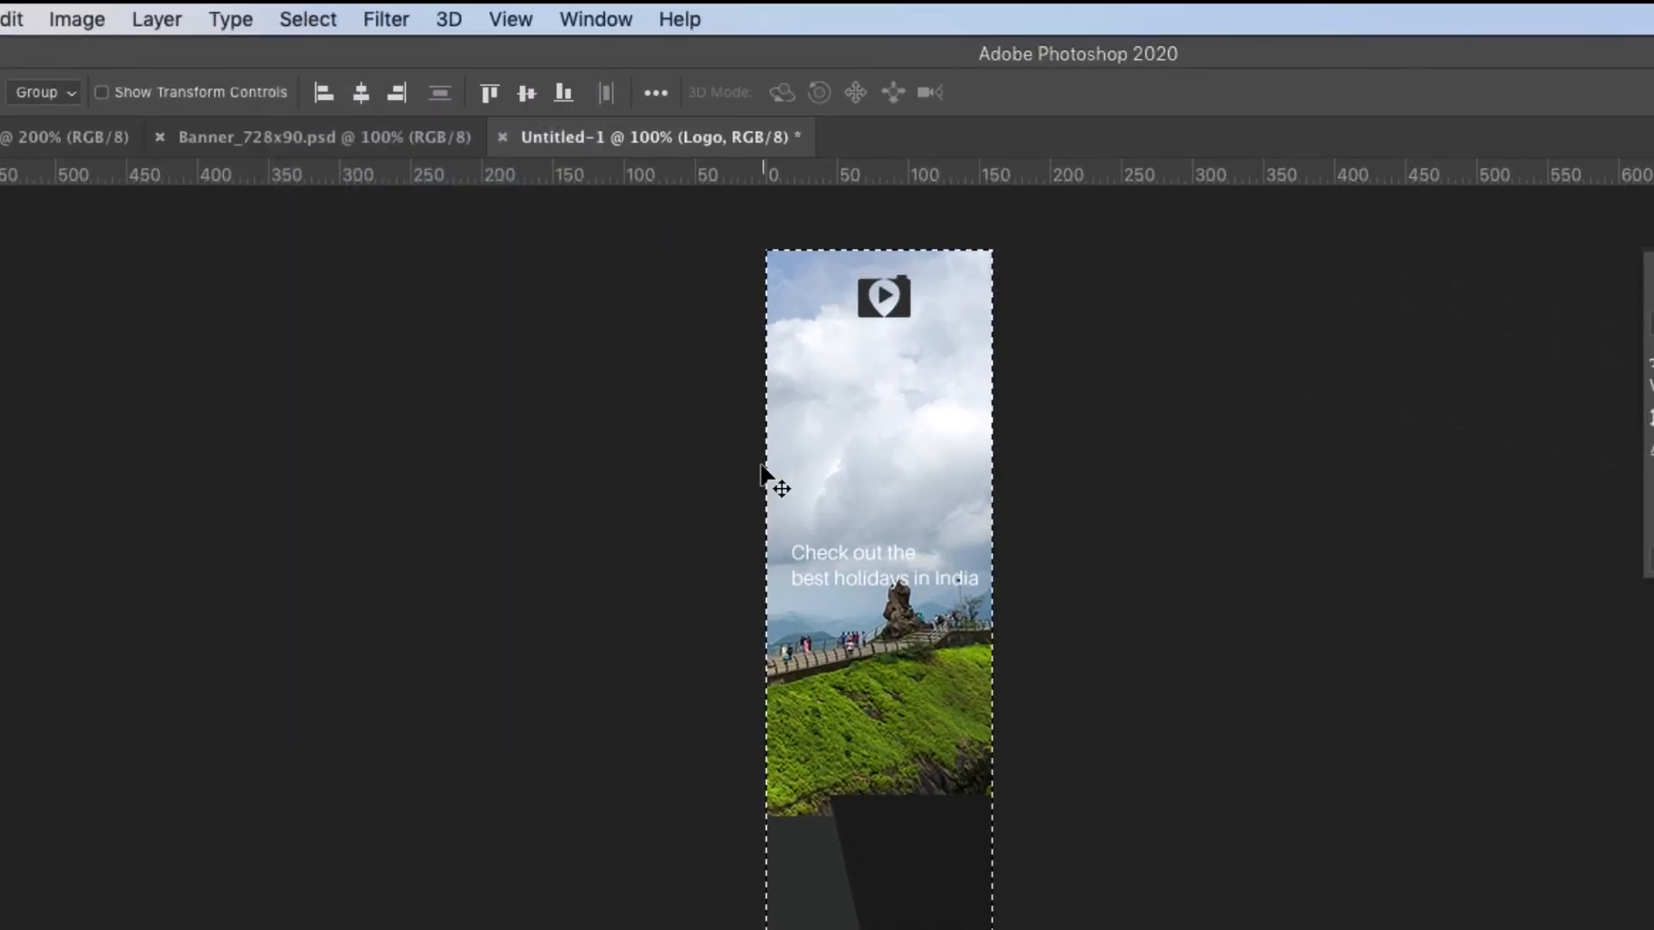
click(361, 93)
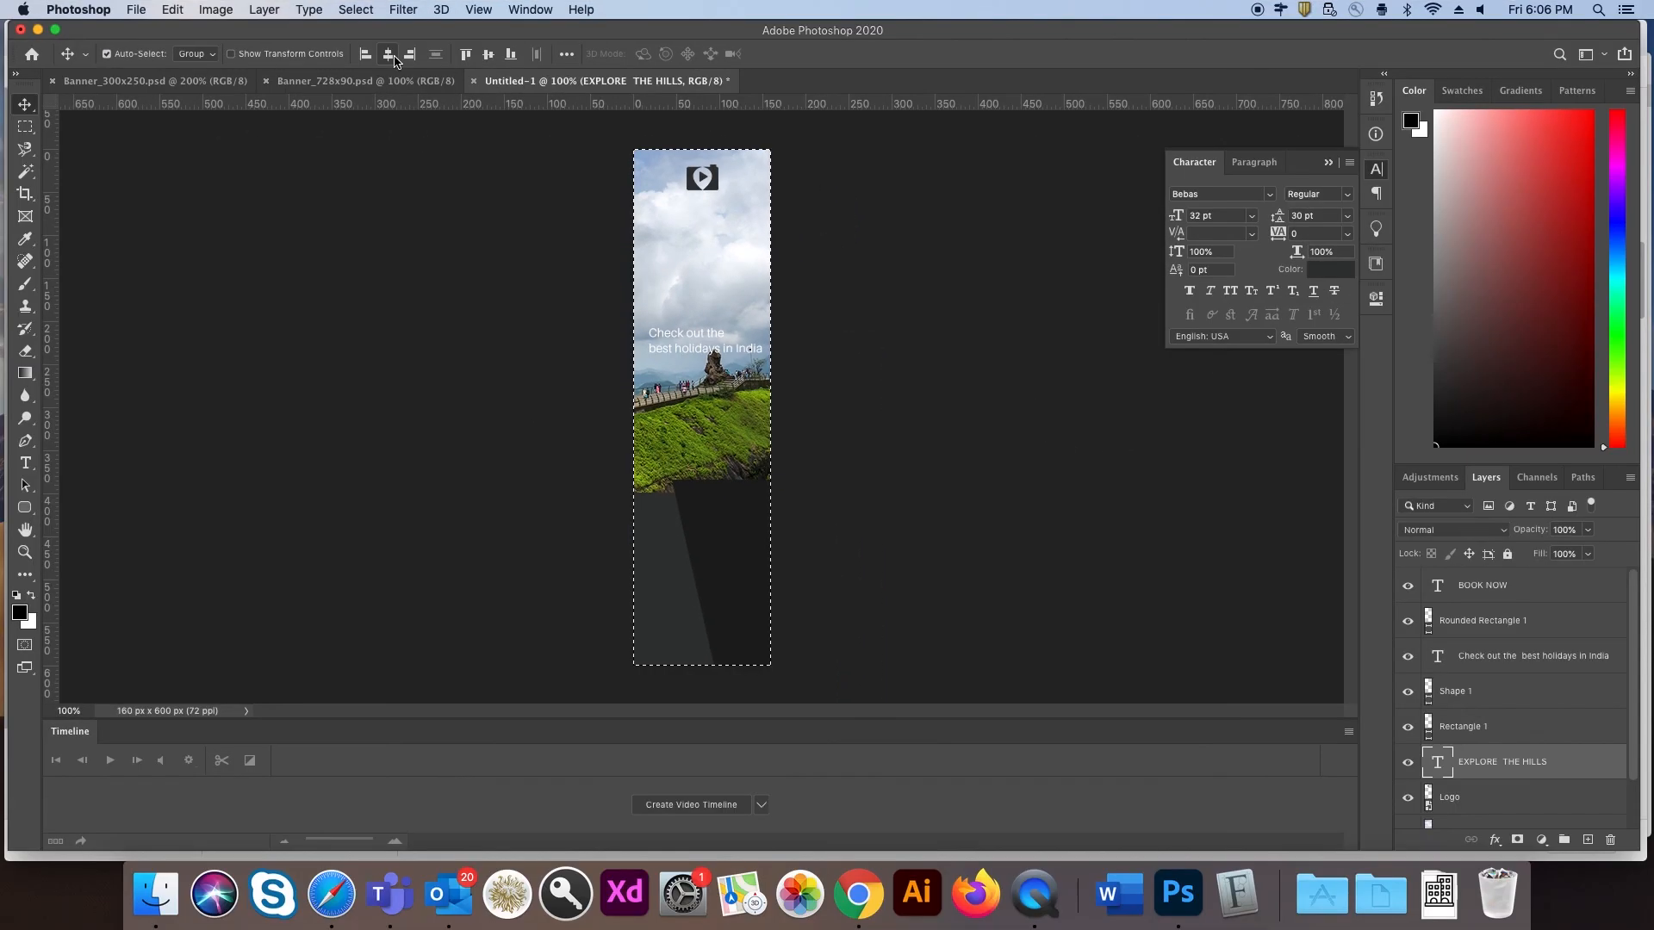
Step: Centre the EXPLORE THE HILLS headline on the canvas, centre-align its text, and move it below the logo
click(361, 93)
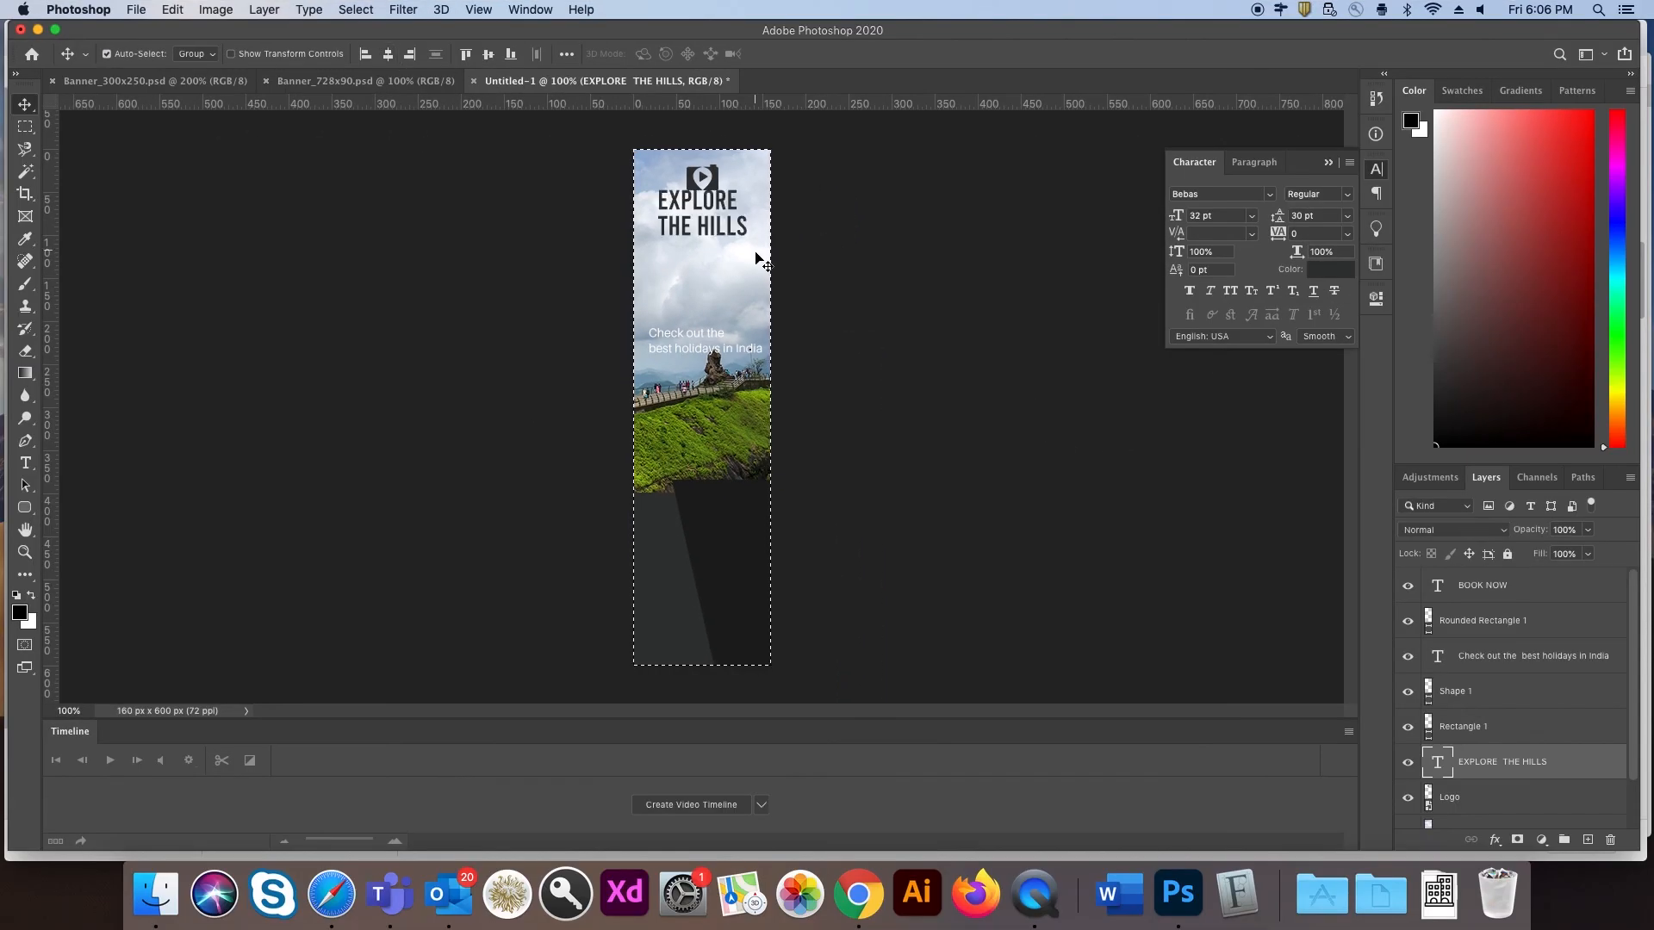
key(super+d)
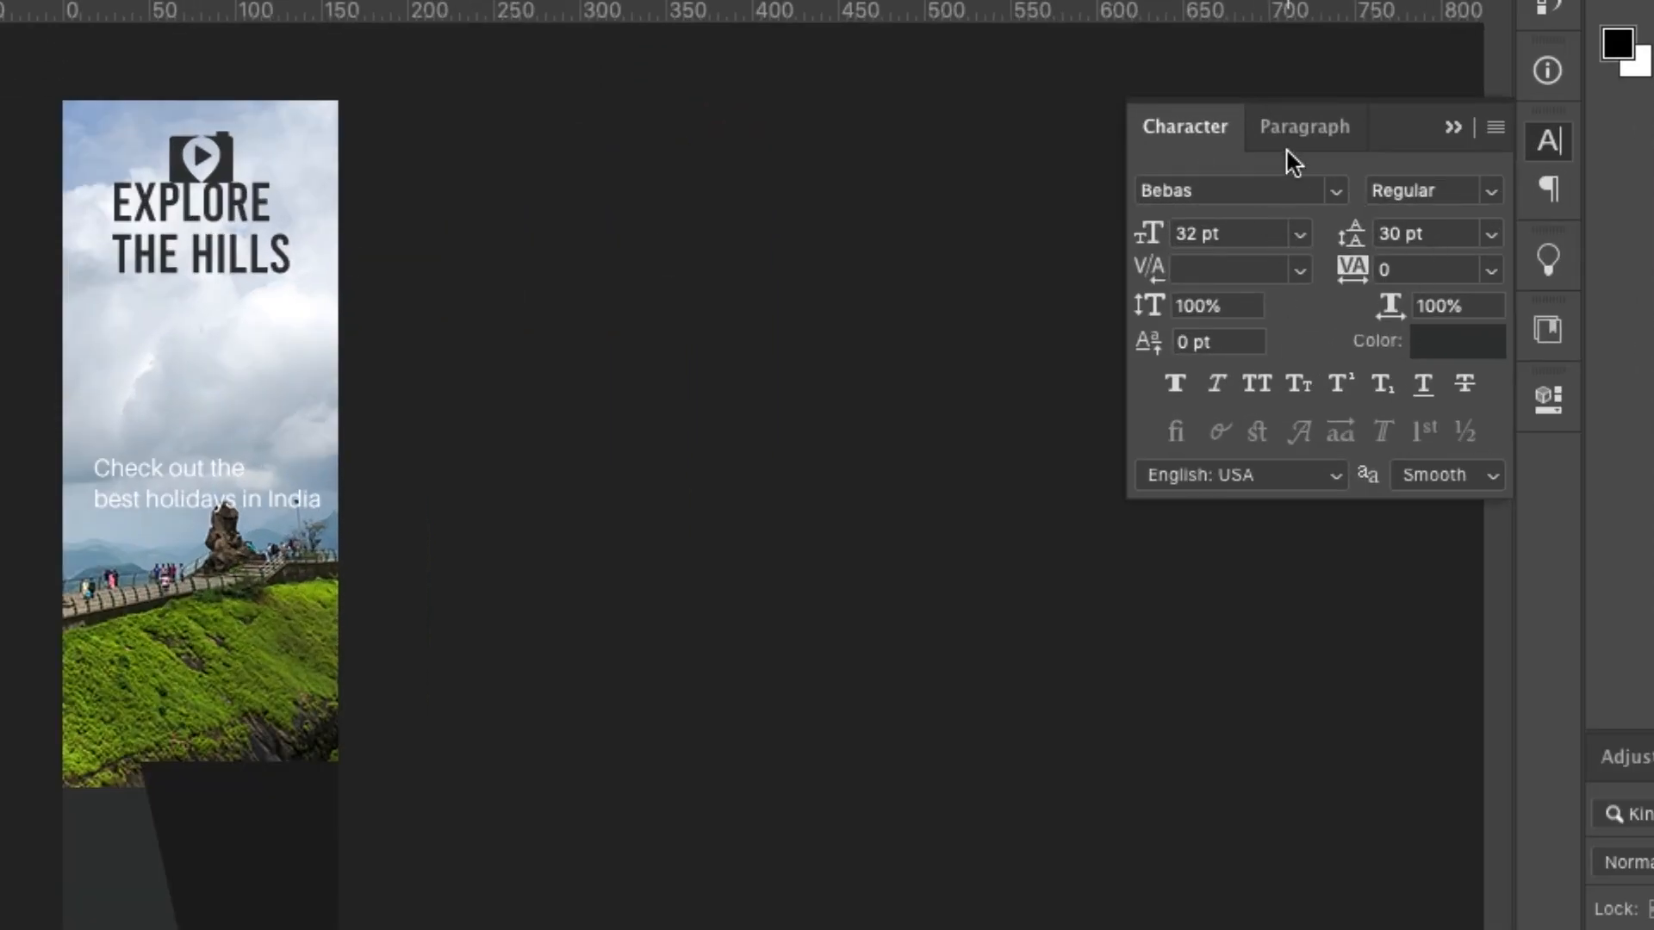
click(1297, 137)
click(1220, 190)
drag(162, 236, 279, 303)
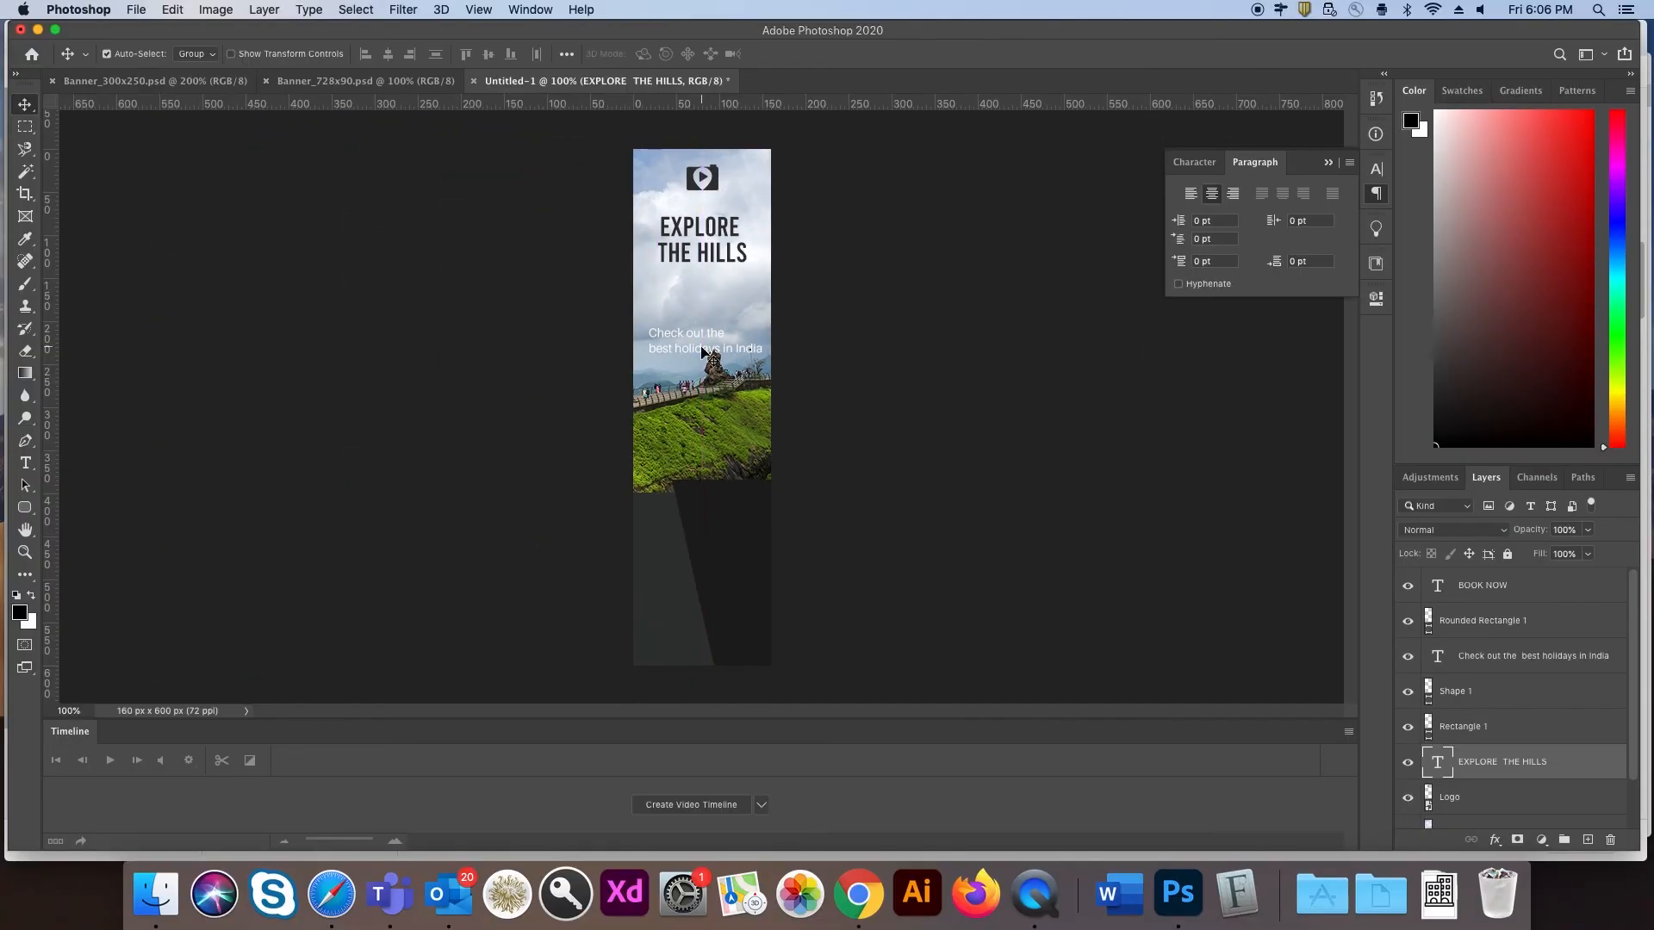
Step: Move the tagline onto the dark panel, centre-align its text, and centre it horizontally on the canvas
drag(705, 352, 703, 529)
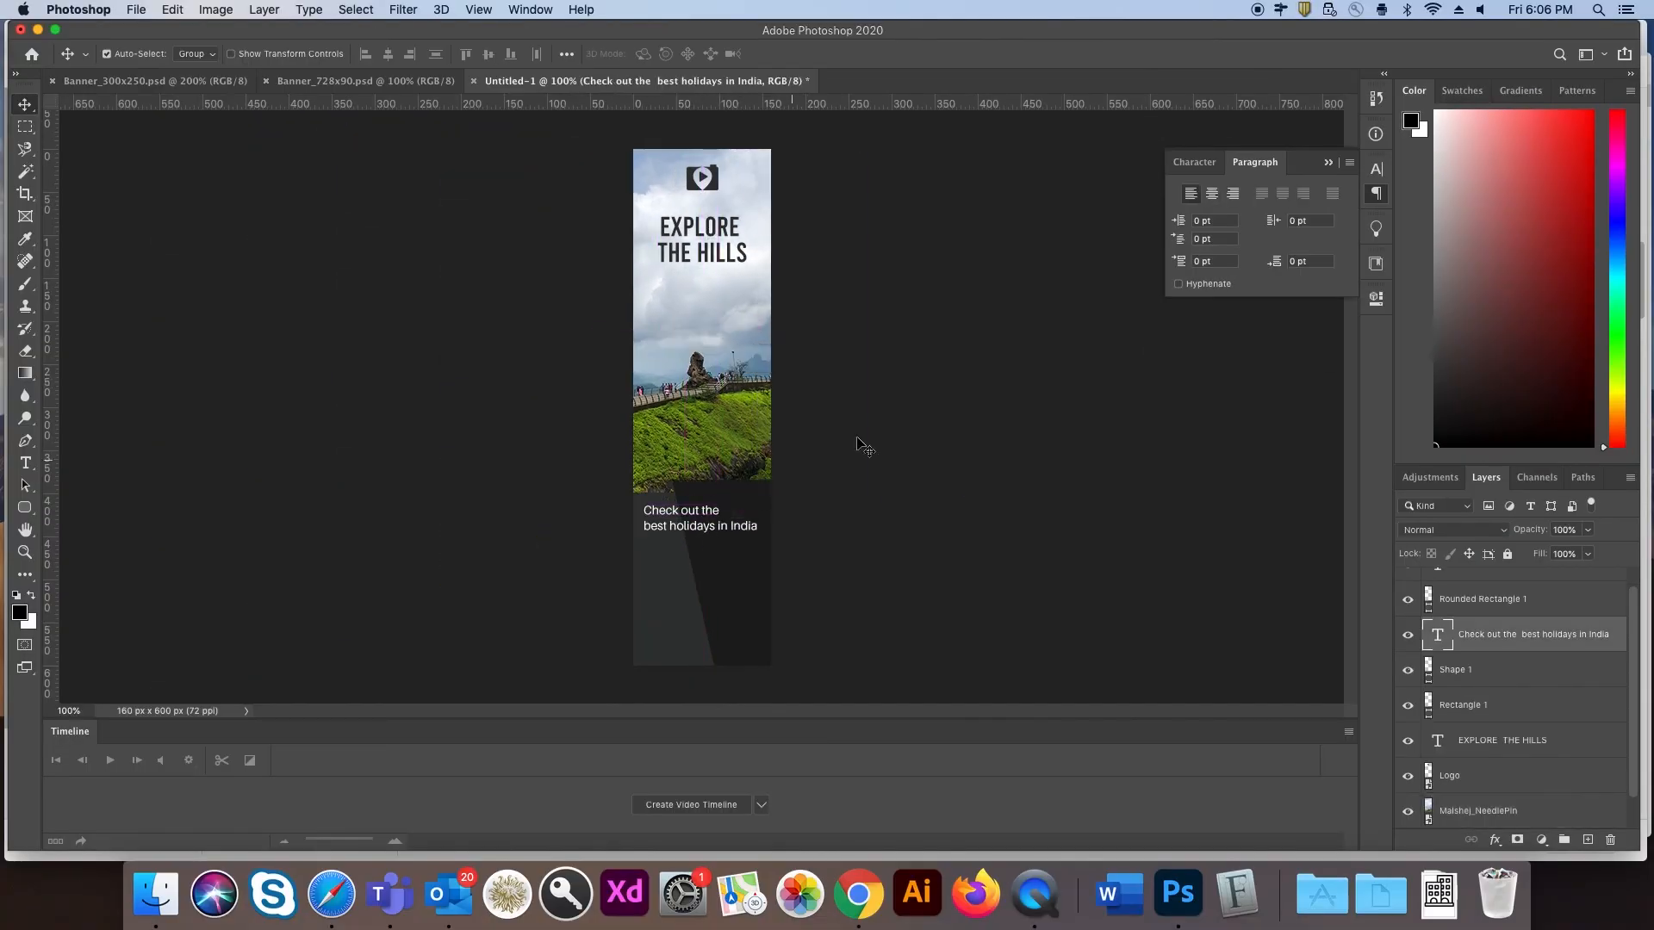
click(1211, 193)
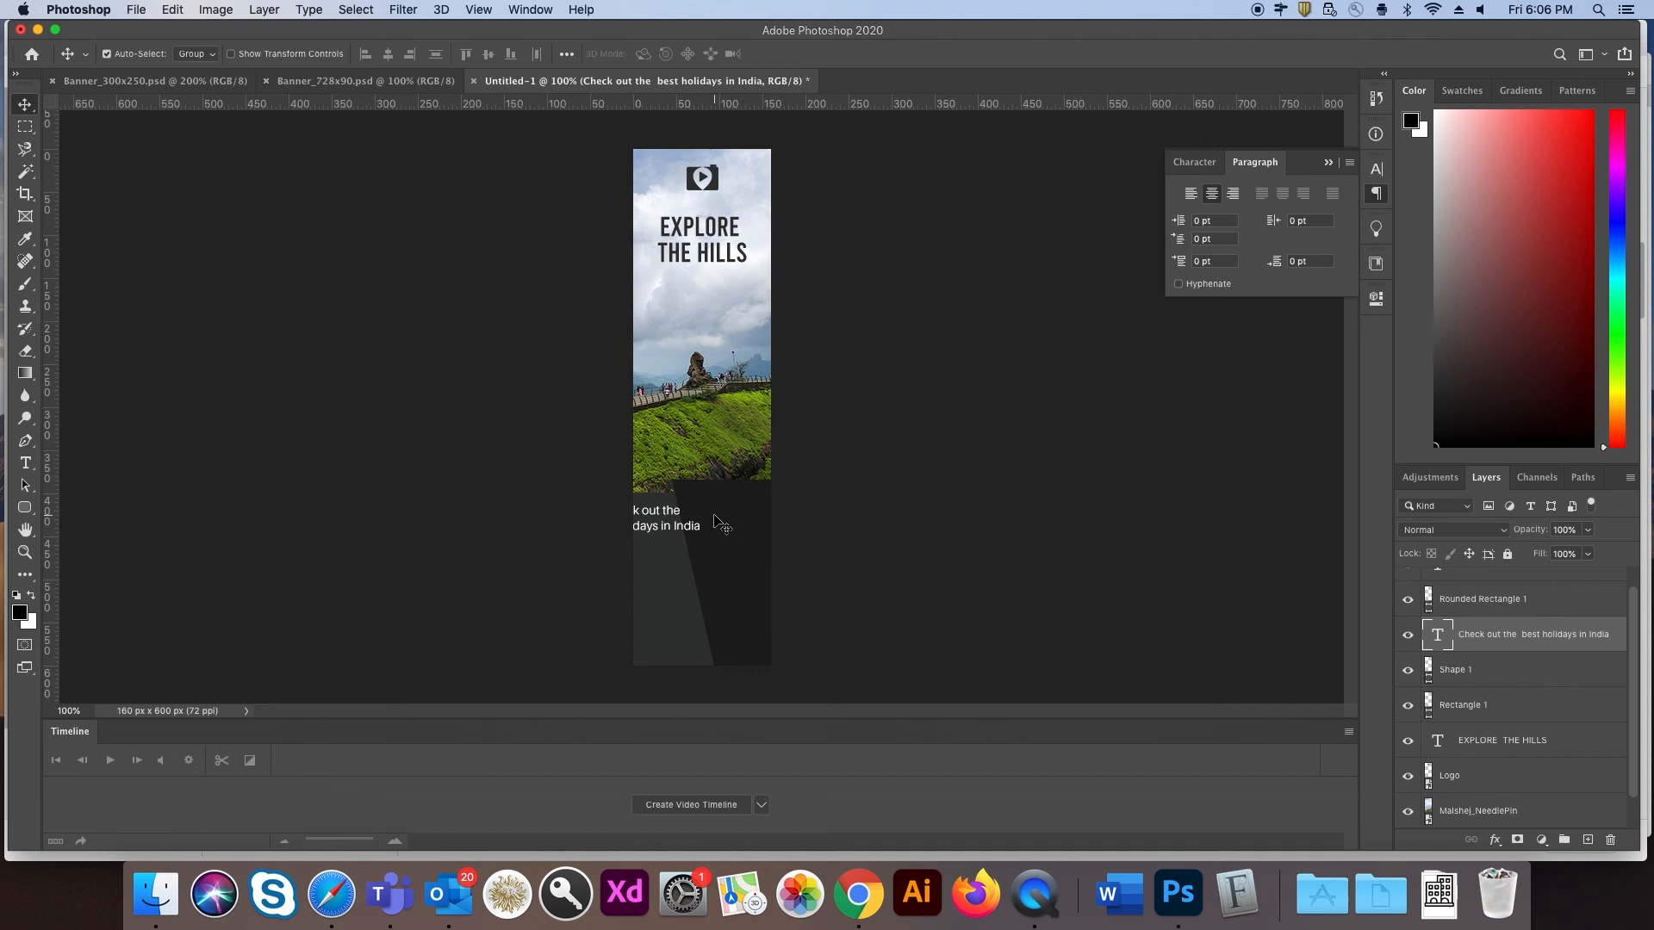
click(349, 9)
click(366, 37)
click(389, 54)
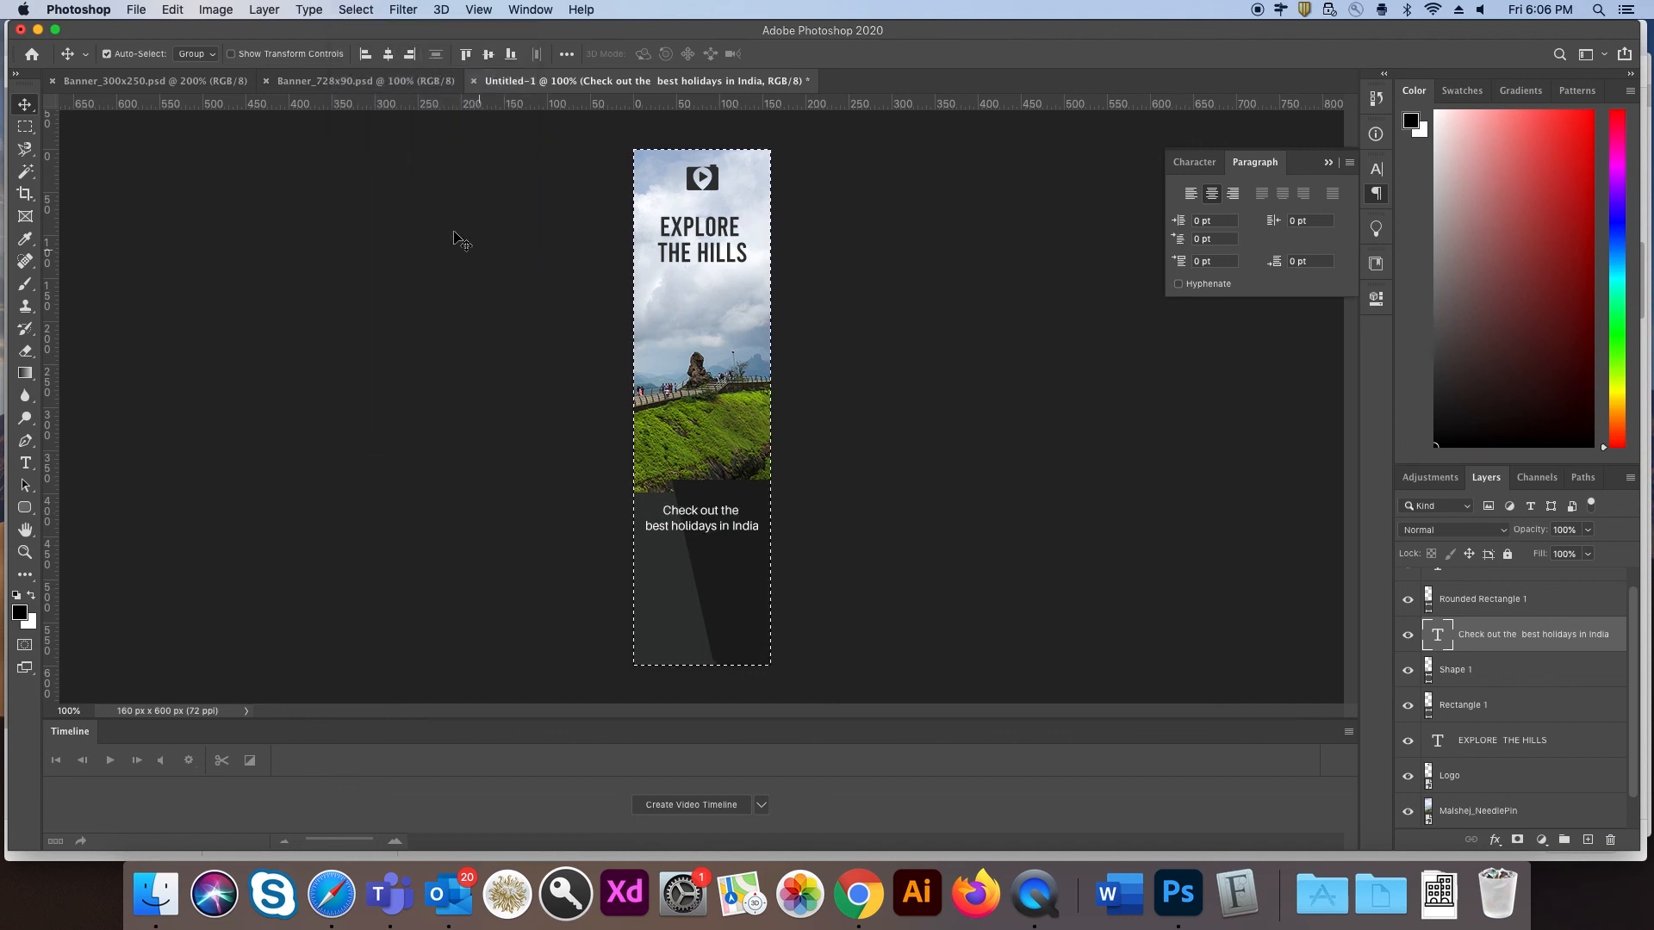
key(super+d)
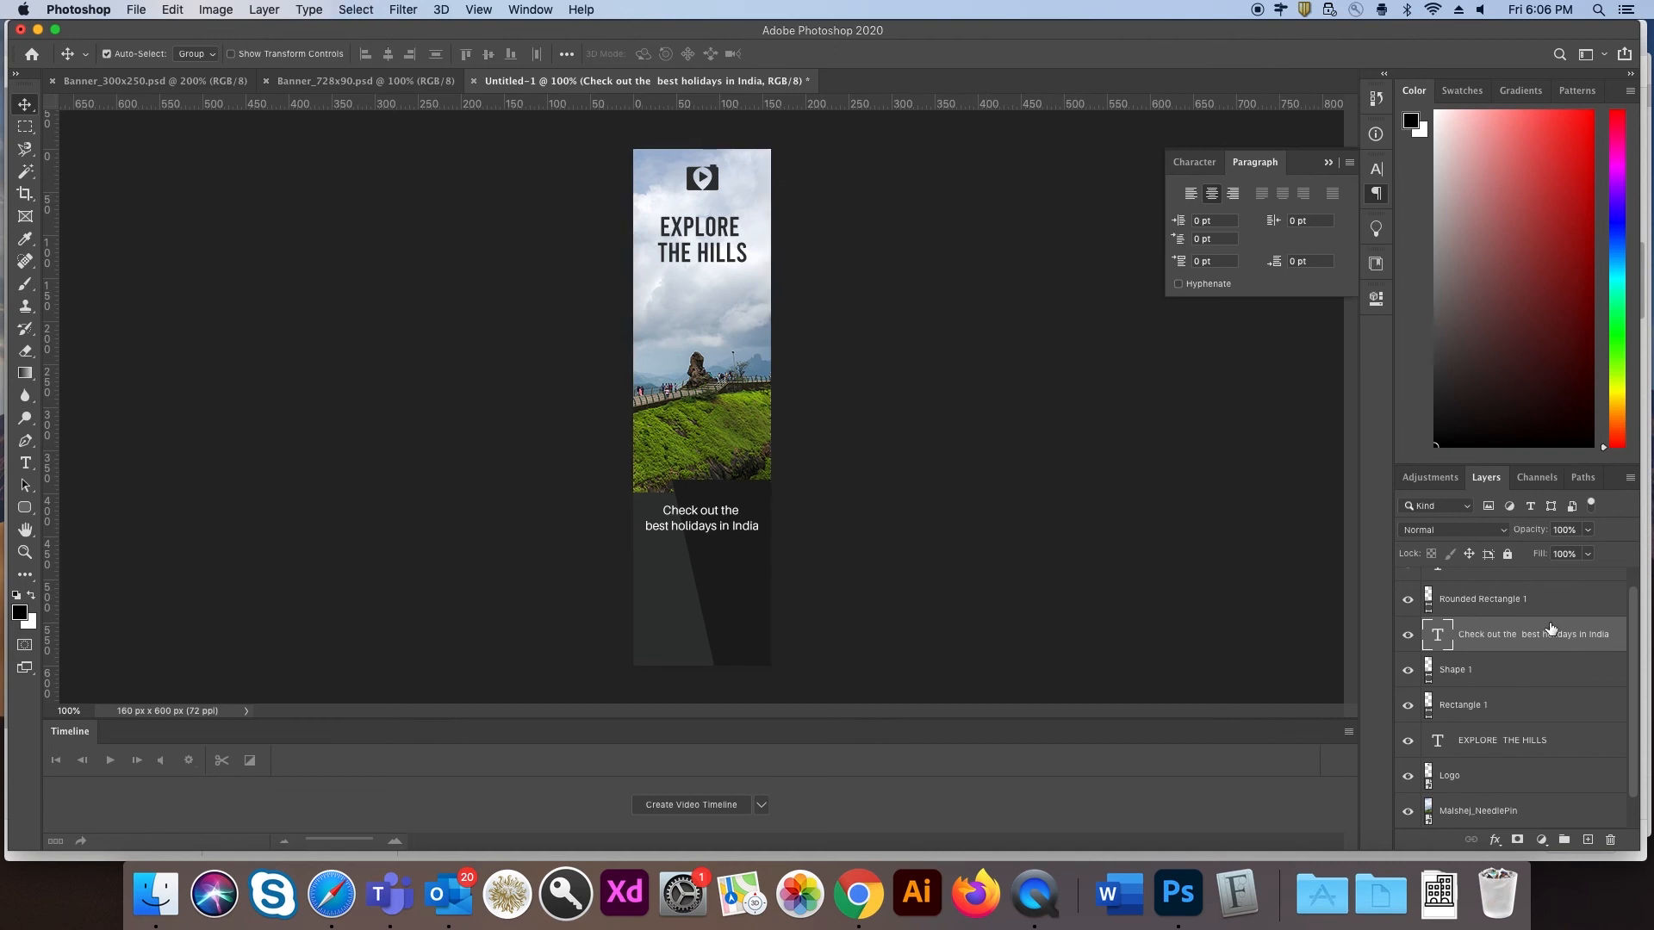
Step: Centre the BOOK NOW text and its rounded rectangle horizontally on the canvas and move them just below the tagline
click(1505, 598)
super+click(1505, 581)
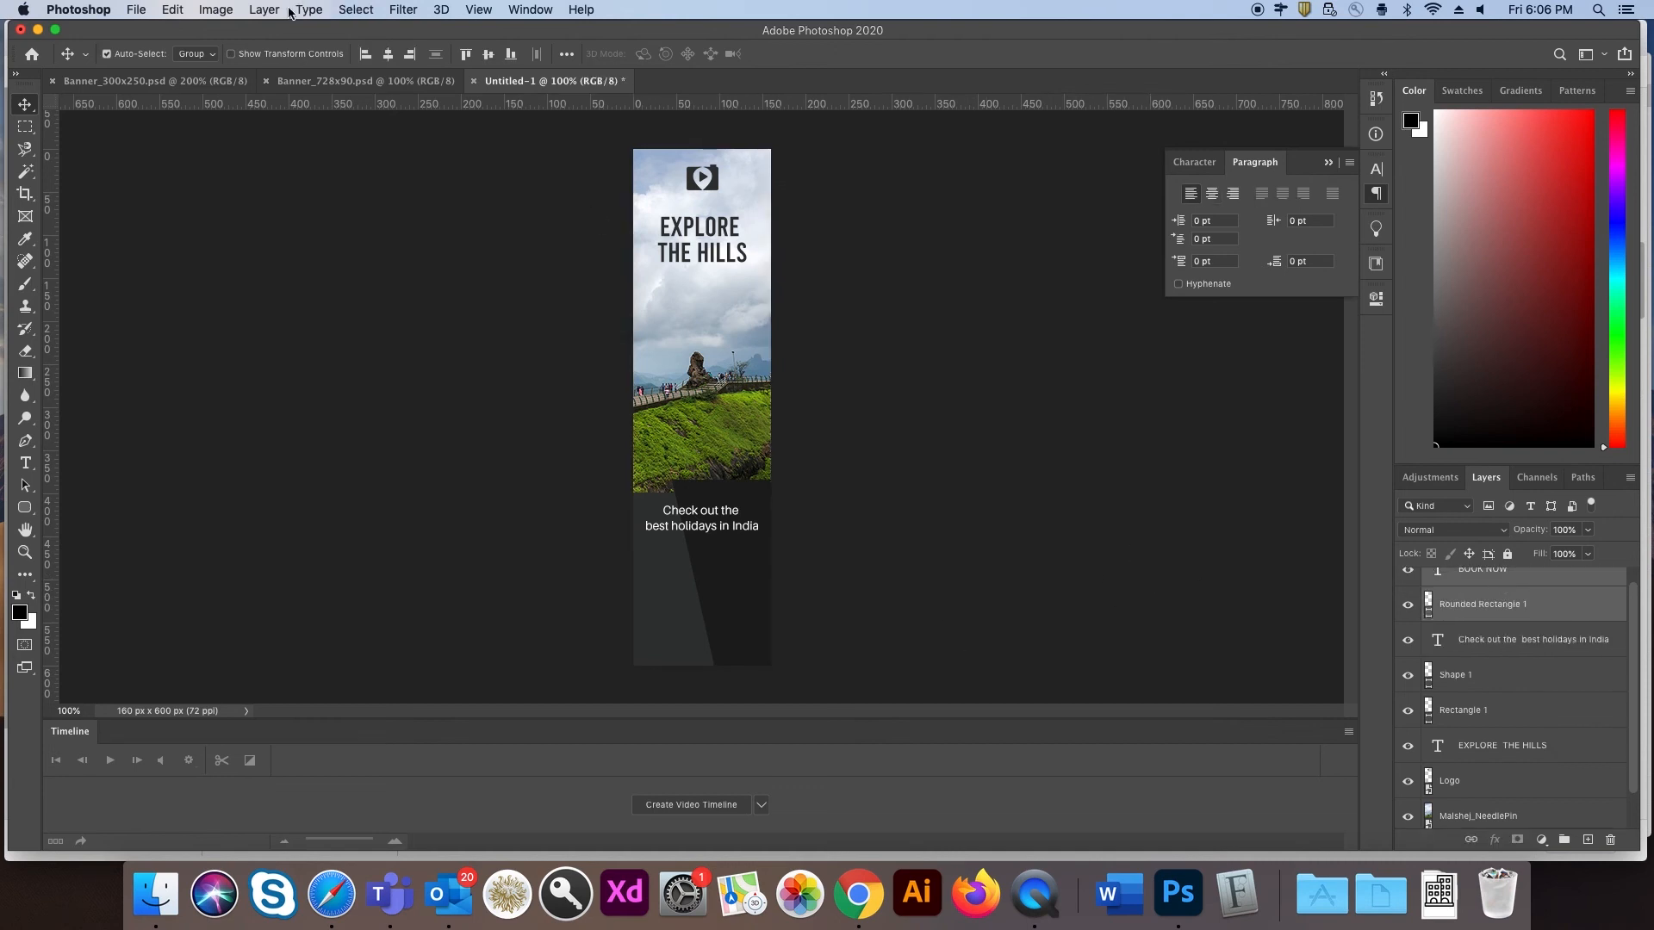
click(359, 17)
click(369, 34)
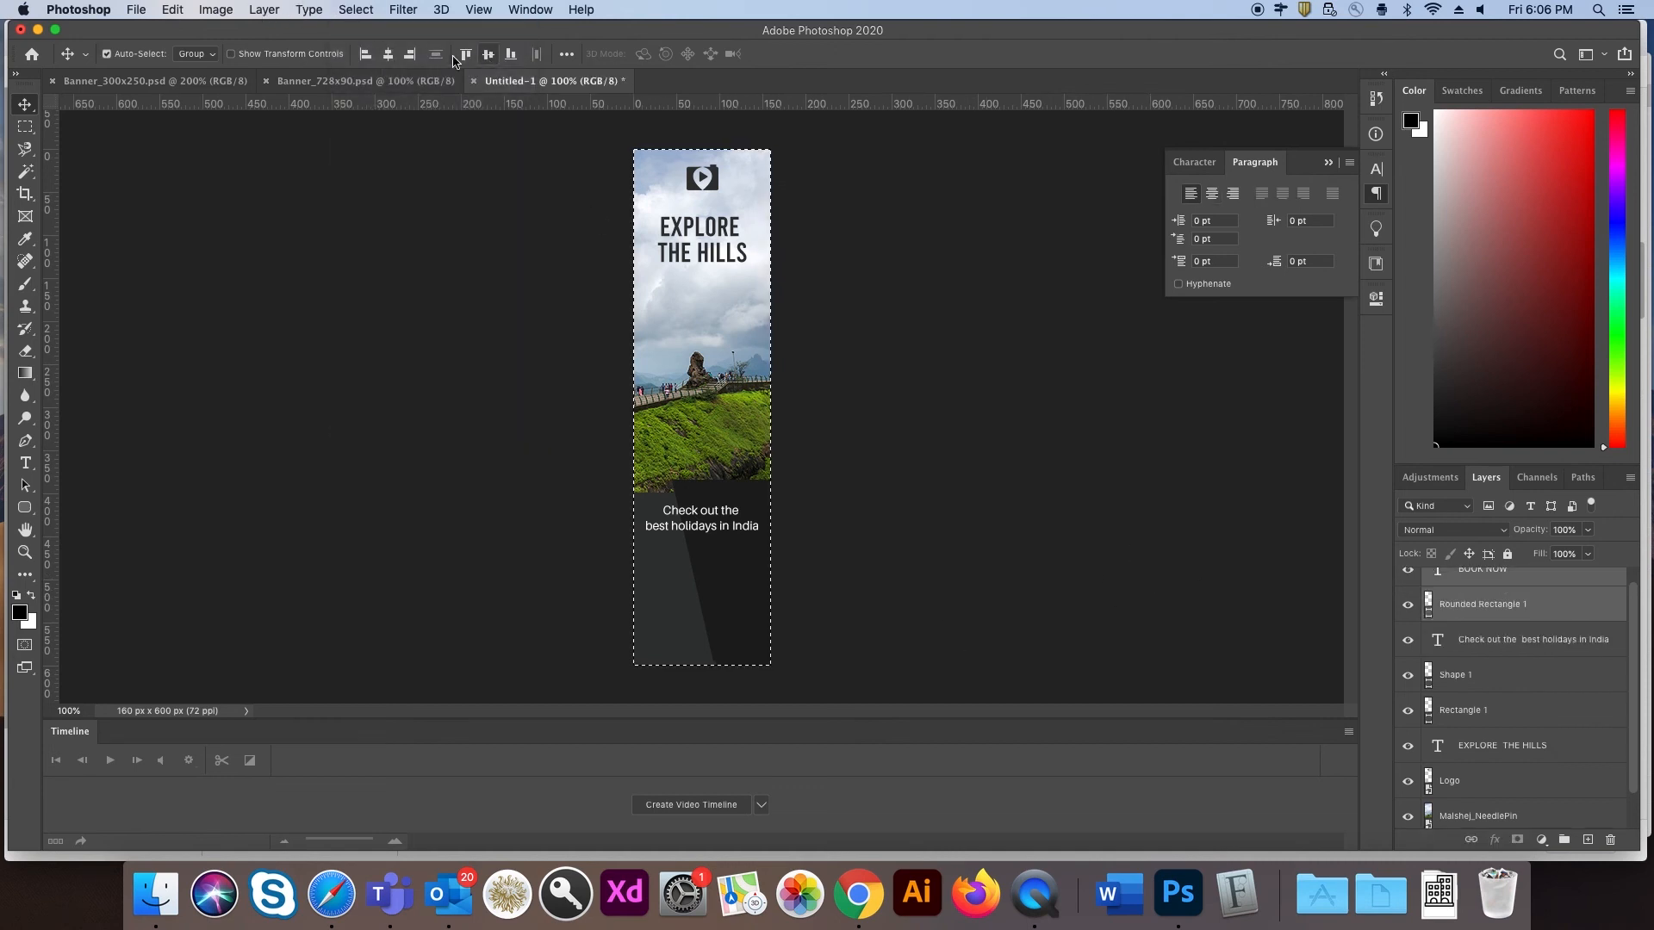
click(389, 54)
key(super+d)
drag(726, 347, 726, 560)
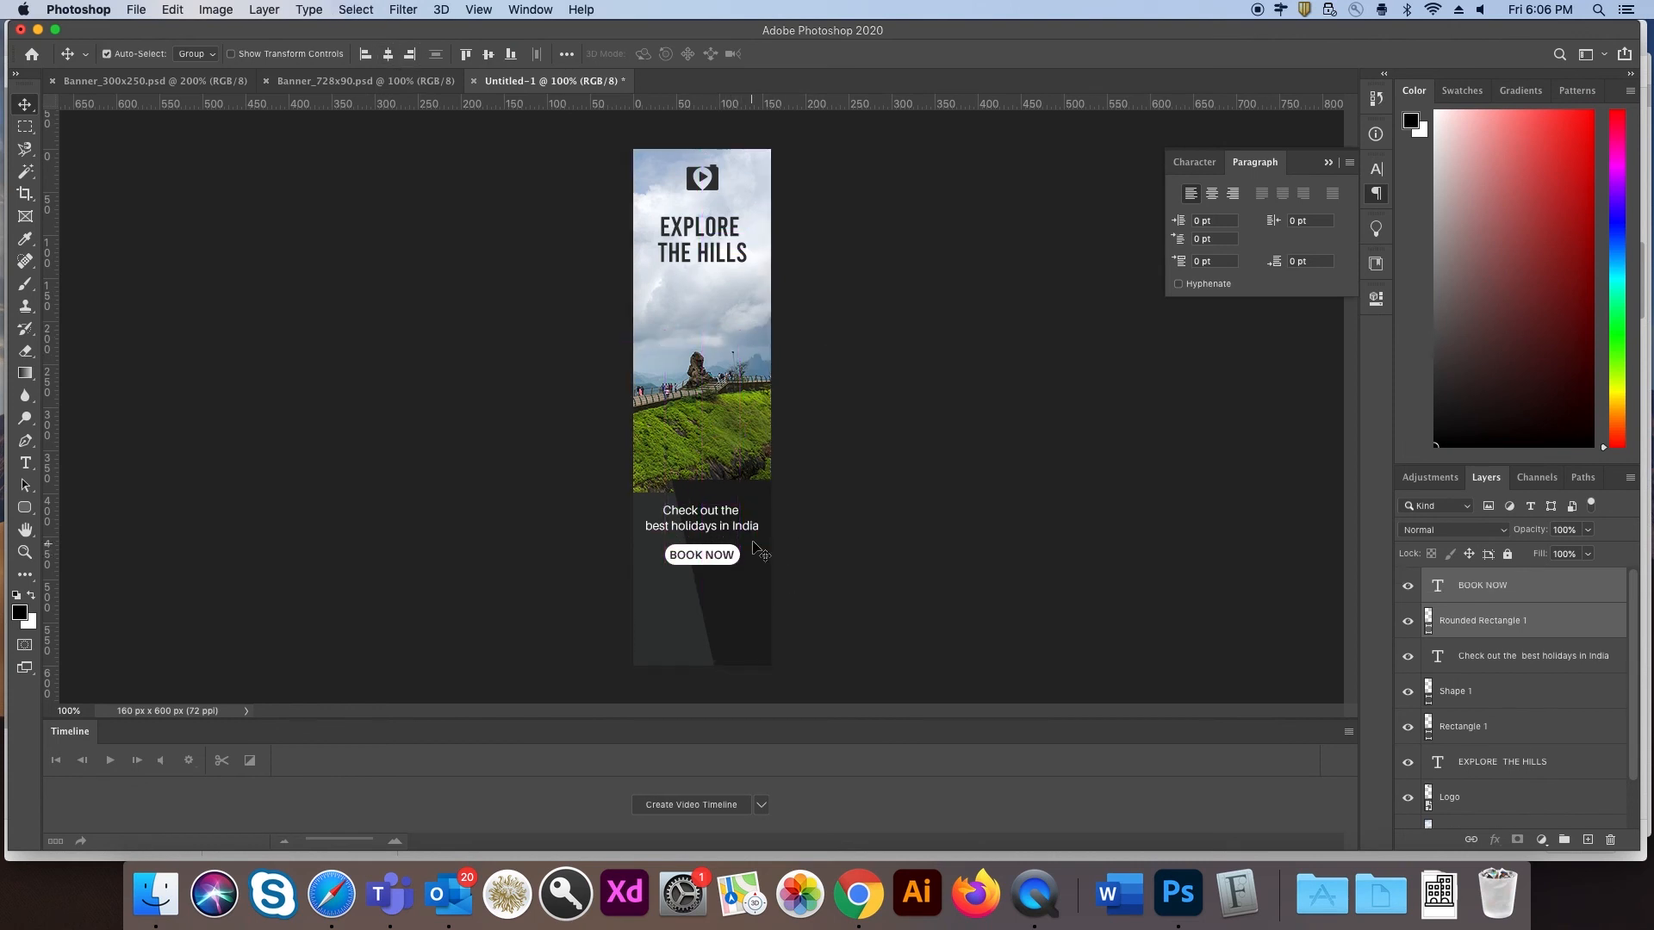
Step: Shift the dark panel shapes, tagline and BOOK NOW button together 90 px down
shift+click(1462, 709)
key(shift+Down)
key(shift+Down)
key(shift+Down)
key(shift+Down)
key(shift+Down)
key(shift+Down)
key(shift+Down)
key(shift+Down)
key(shift+Down)
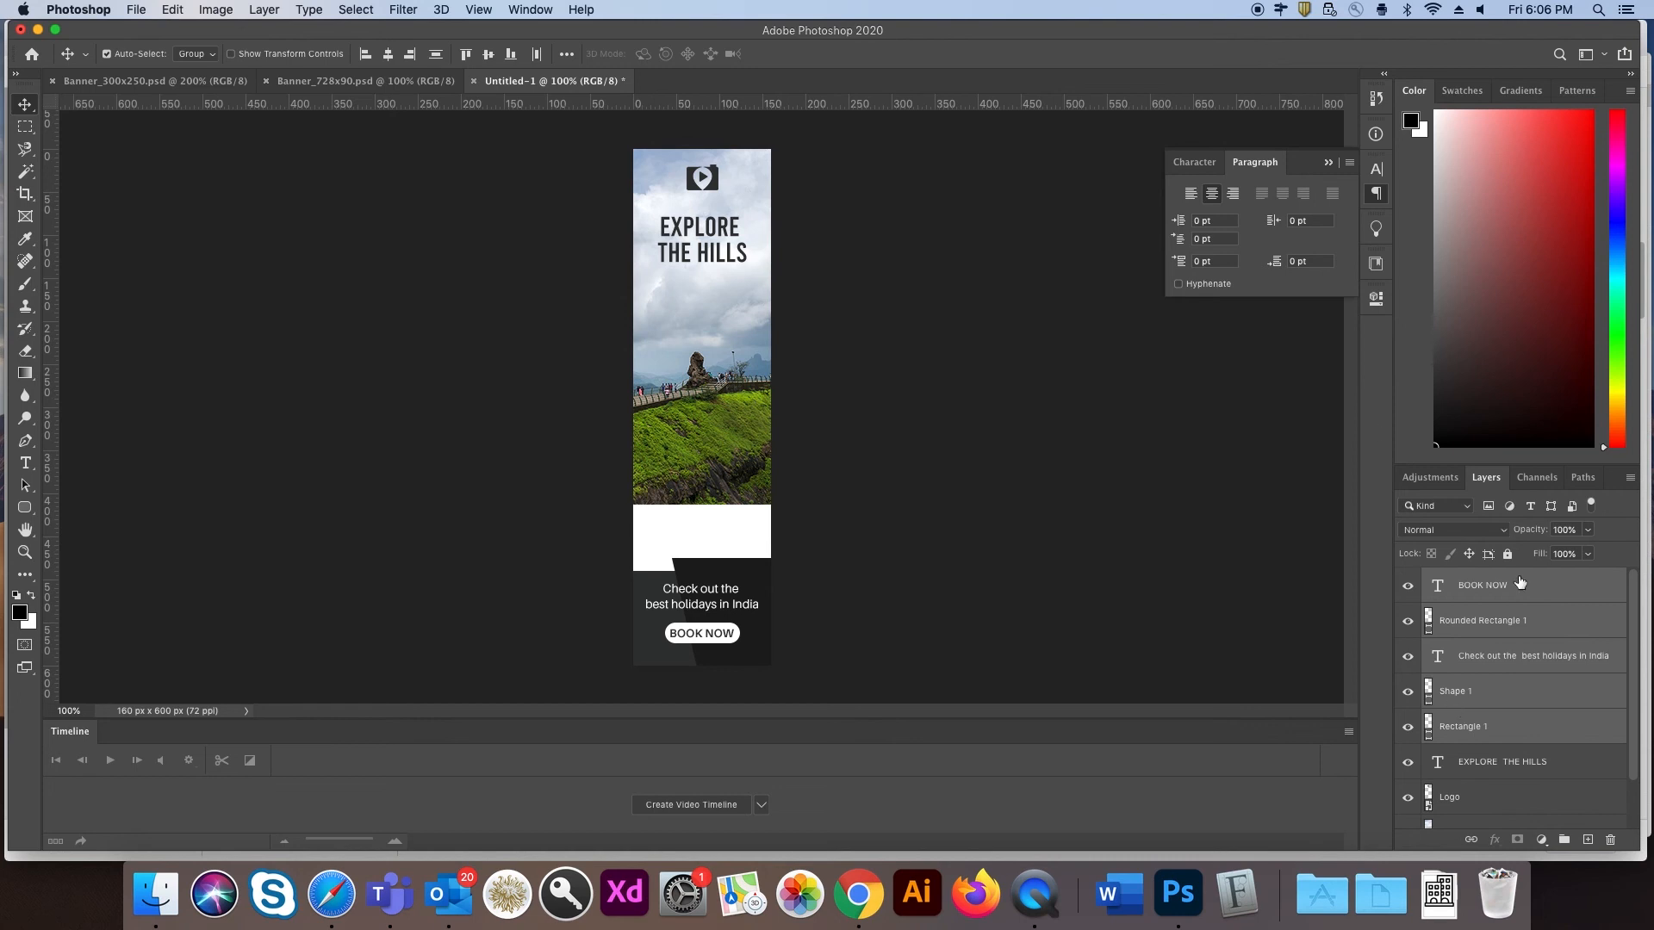
Step: Enlarge and reposition the photo so it fills the white gap above the dark panel
click(648, 481)
key(super+t)
drag(860, 505, 1046, 629)
drag(965, 568, 824, 504)
key(Return)
Step: Move the EXPLORE THE HILLS headline about 50 px lower in the sky area
double_click(728, 228)
click(950, 309)
drag(717, 252, 718, 296)
Step: Enlarge the camera logo and nudge it up to sit centred near the top edge of the banner
drag(718, 188, 729, 172)
click(952, 324)
click(712, 193)
key(super+t)
key(Return)
key(Up)
key(Up)
key(Up)
key(Up)
key(Up)
key(Up)
key(Up)
Step: Nudge the EXPLORE THE HILLS headline down and increase its font size to 40 pt
click(686, 298)
key(Down)
key(Down)
key(Down)
key(Down)
key(Down)
key(Down)
key(Down)
key(super+shift+period)
key(super+shift+period)
key(super+shift+period)
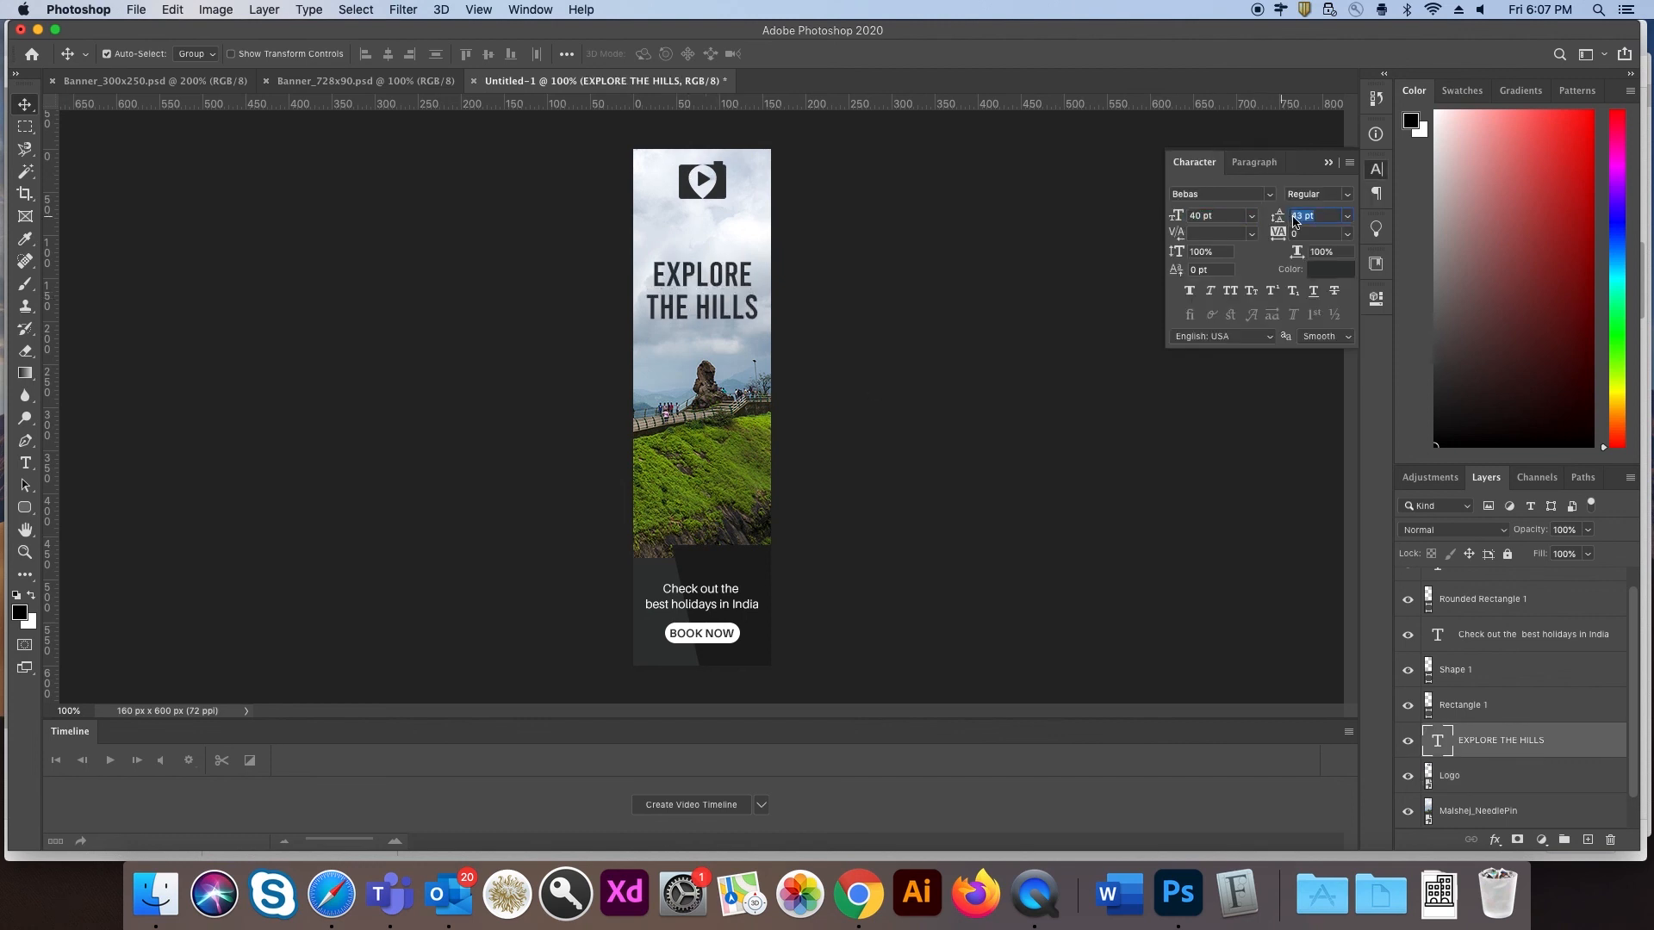
Step: Nudge the tagline up 3 px to widen its spacing from the BOOK NOW button
click(749, 594)
key(Up)
key(Up)
key(Up)
key(Up)
key(Up)
key(Down)
key(Down)
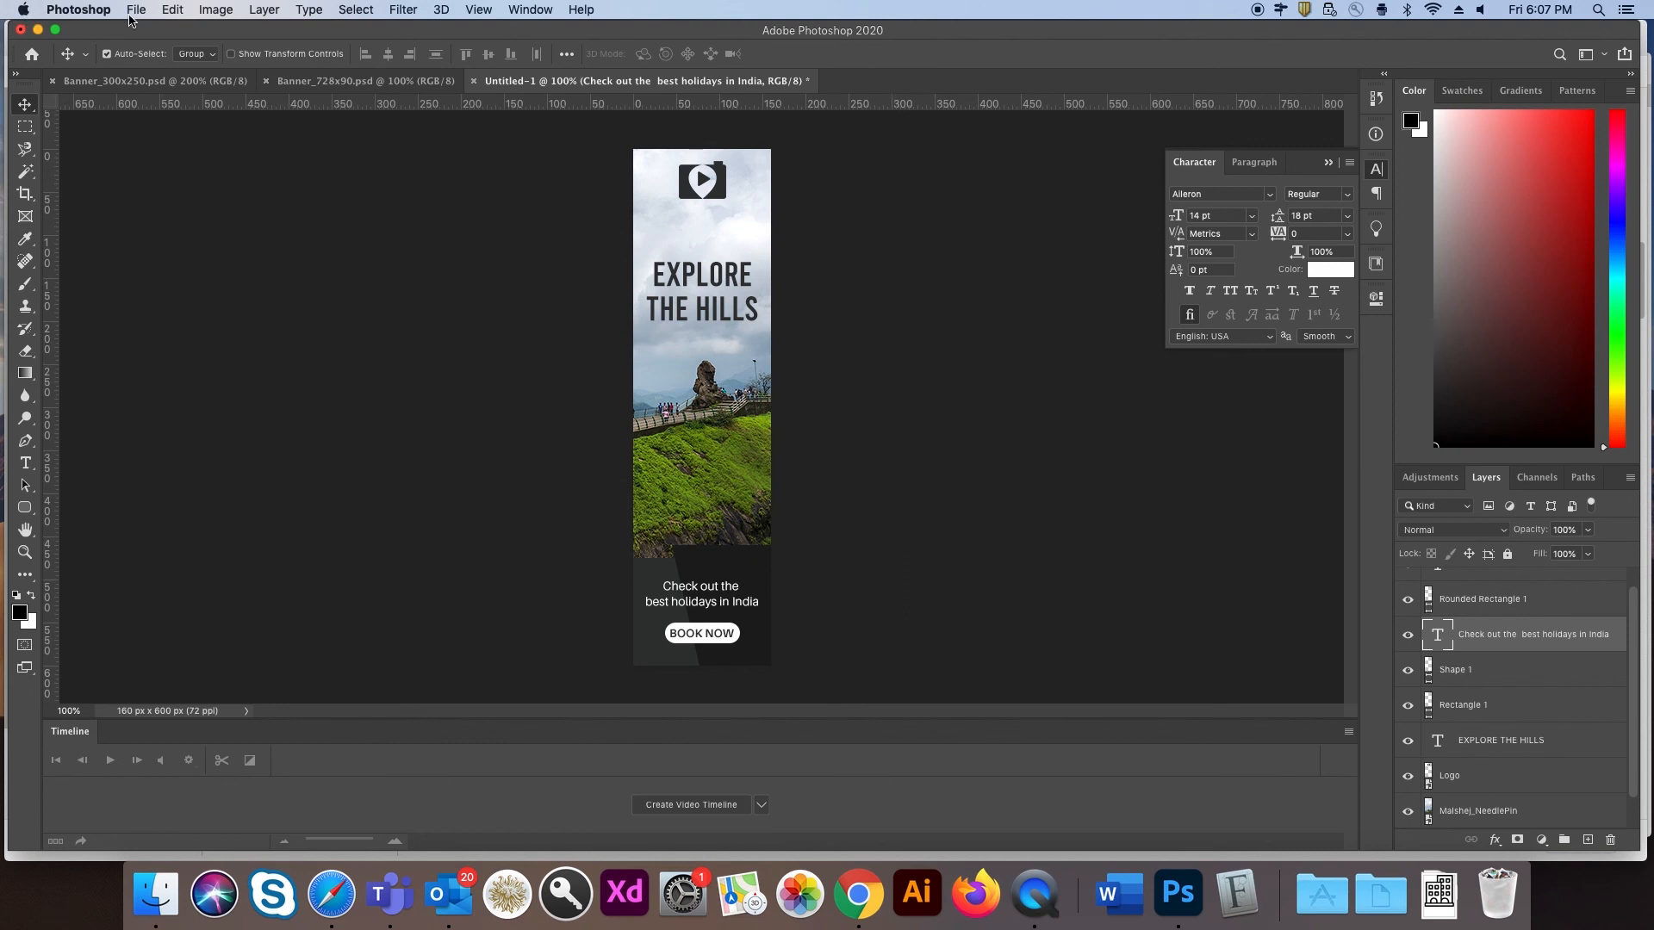
Step: Save the document as Banner_160x600.psd in the Banner_Travel folder
click(164, 10)
mouse_move(140, 12)
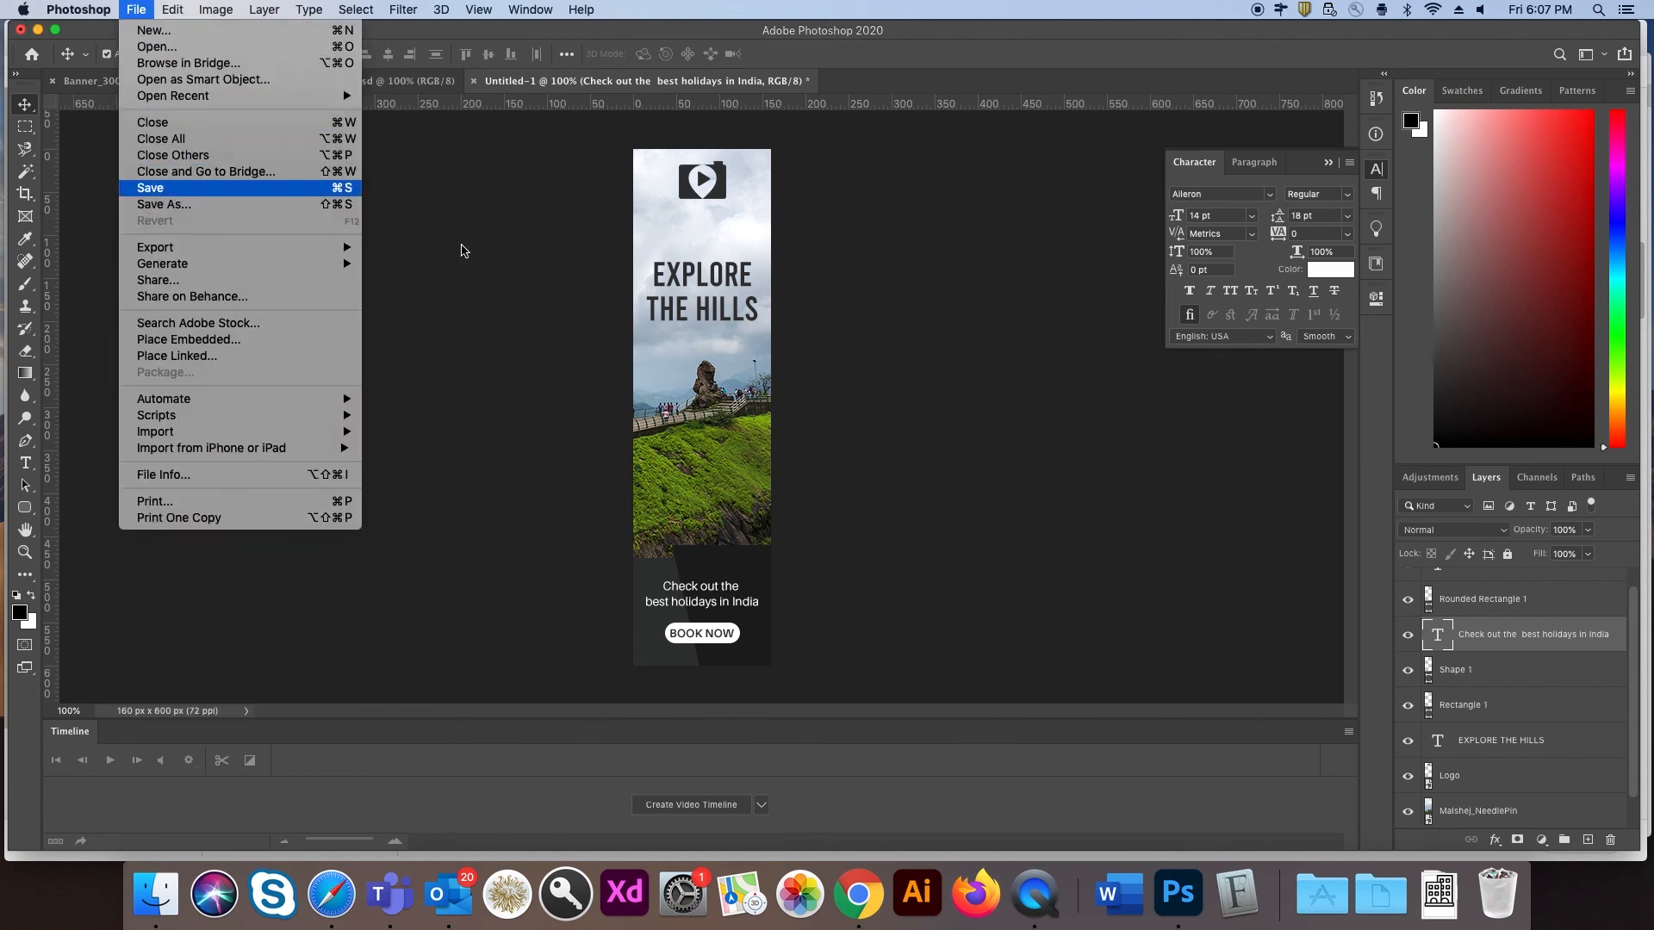
key(Return)
text(Banner_160x600.psd)
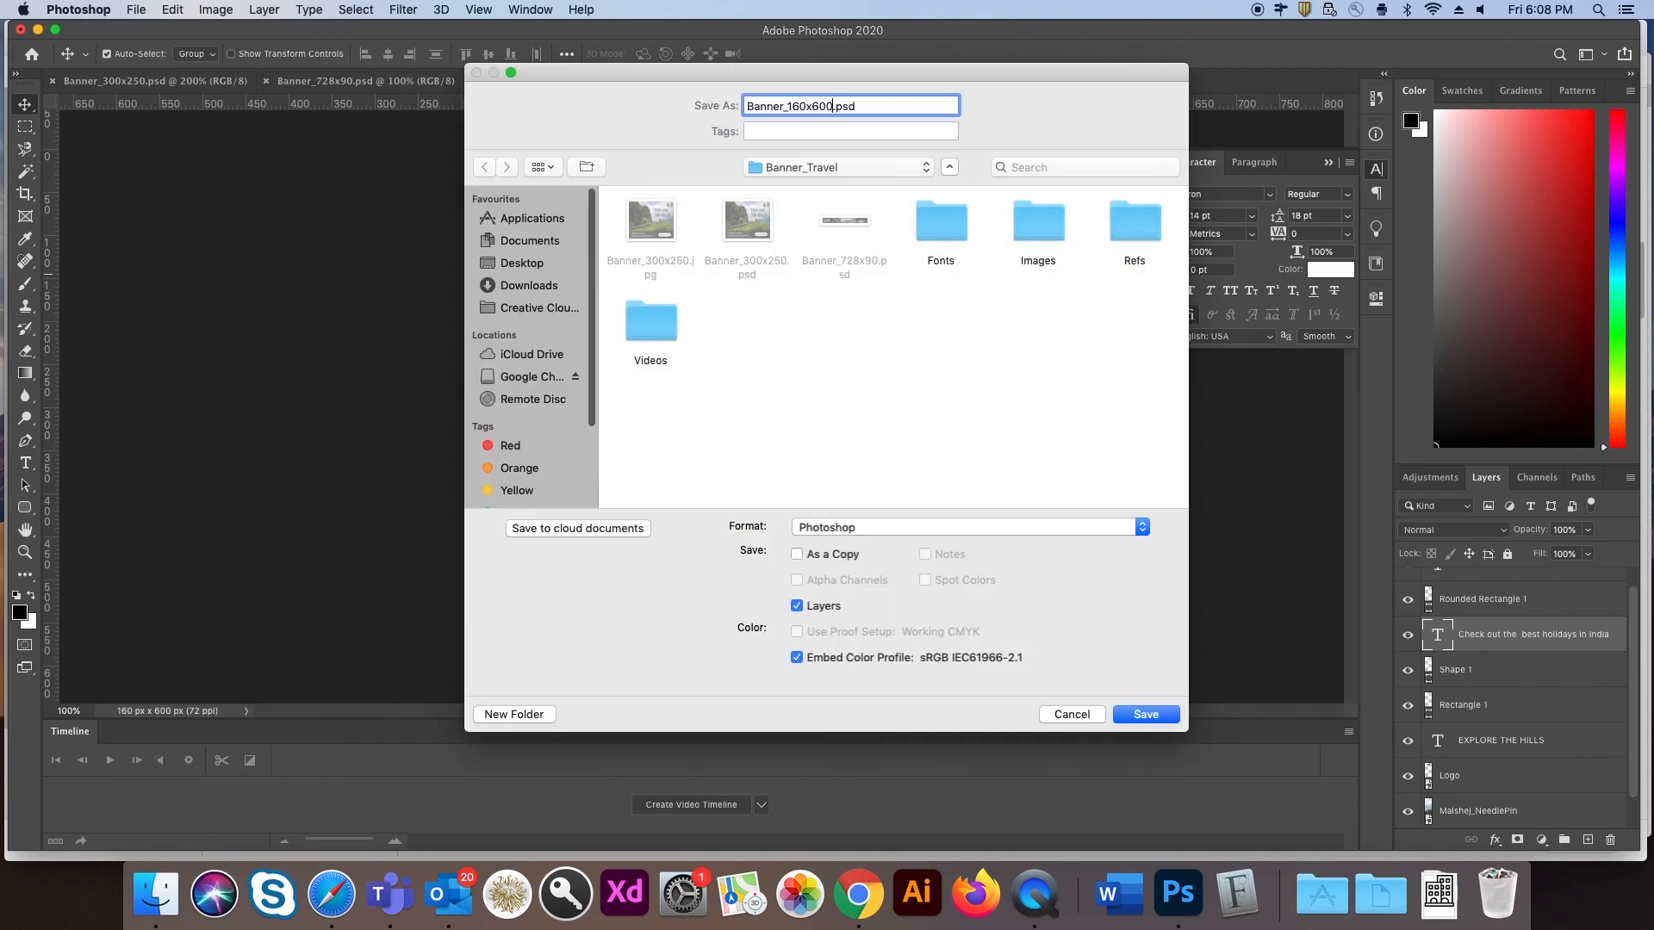
key(Return)
key(Return)
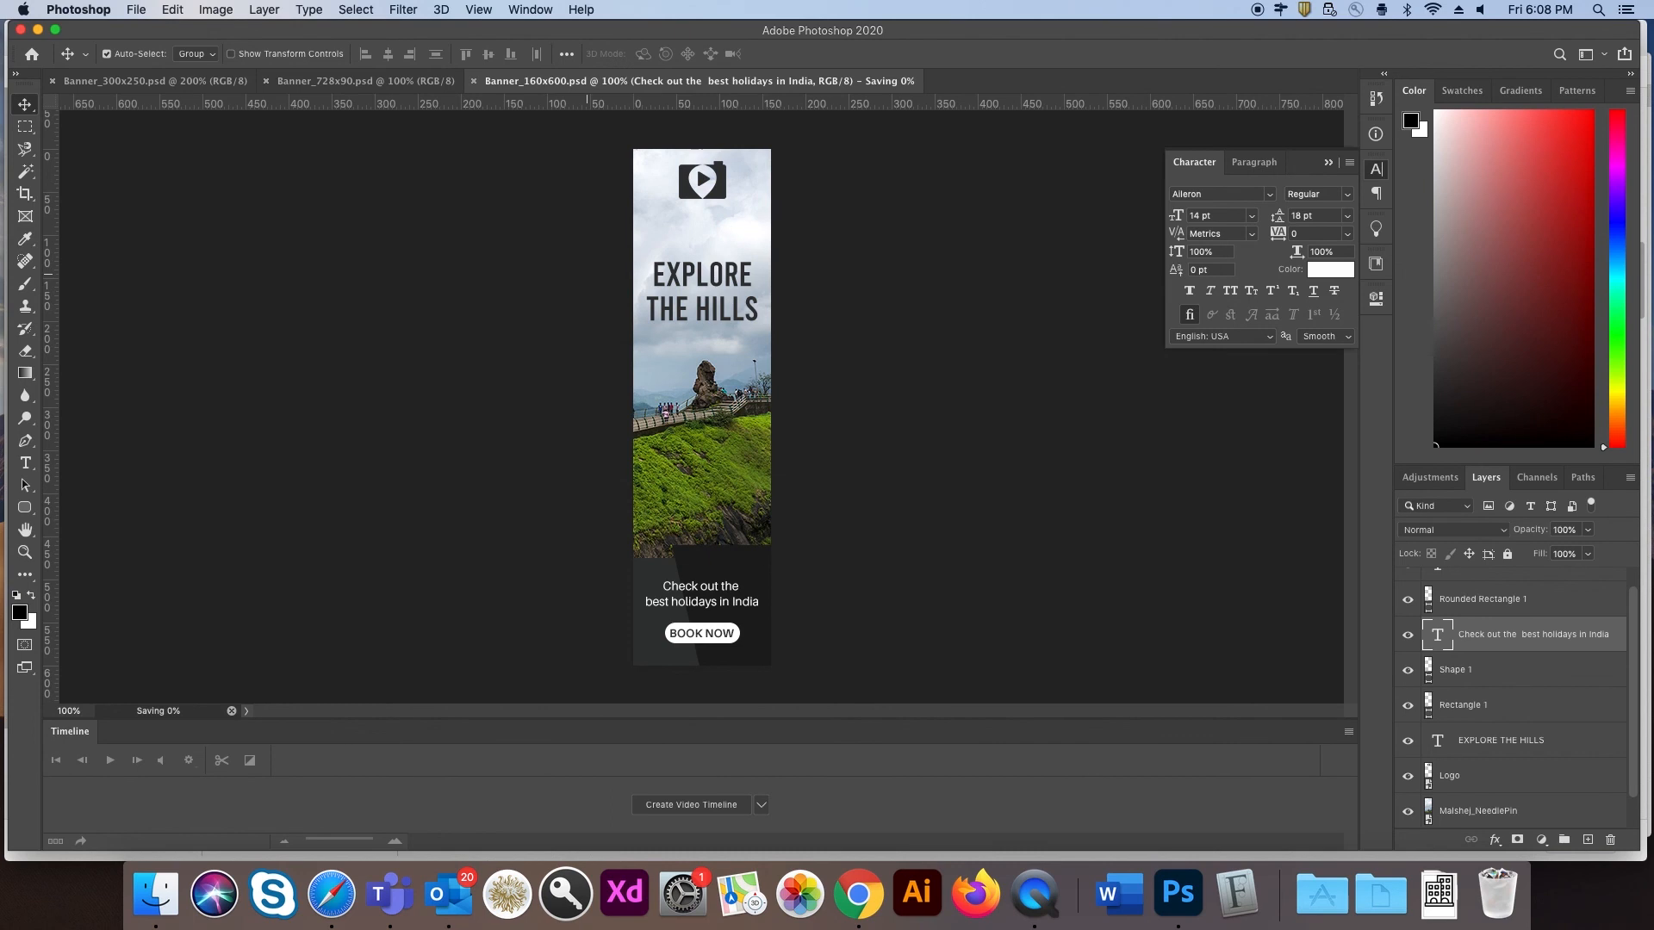
Step: Export the banner with Save for Web as a JPEG at quality 60, named Banner_160x600.jpg in the Banner_Travel folder
click(133, 11)
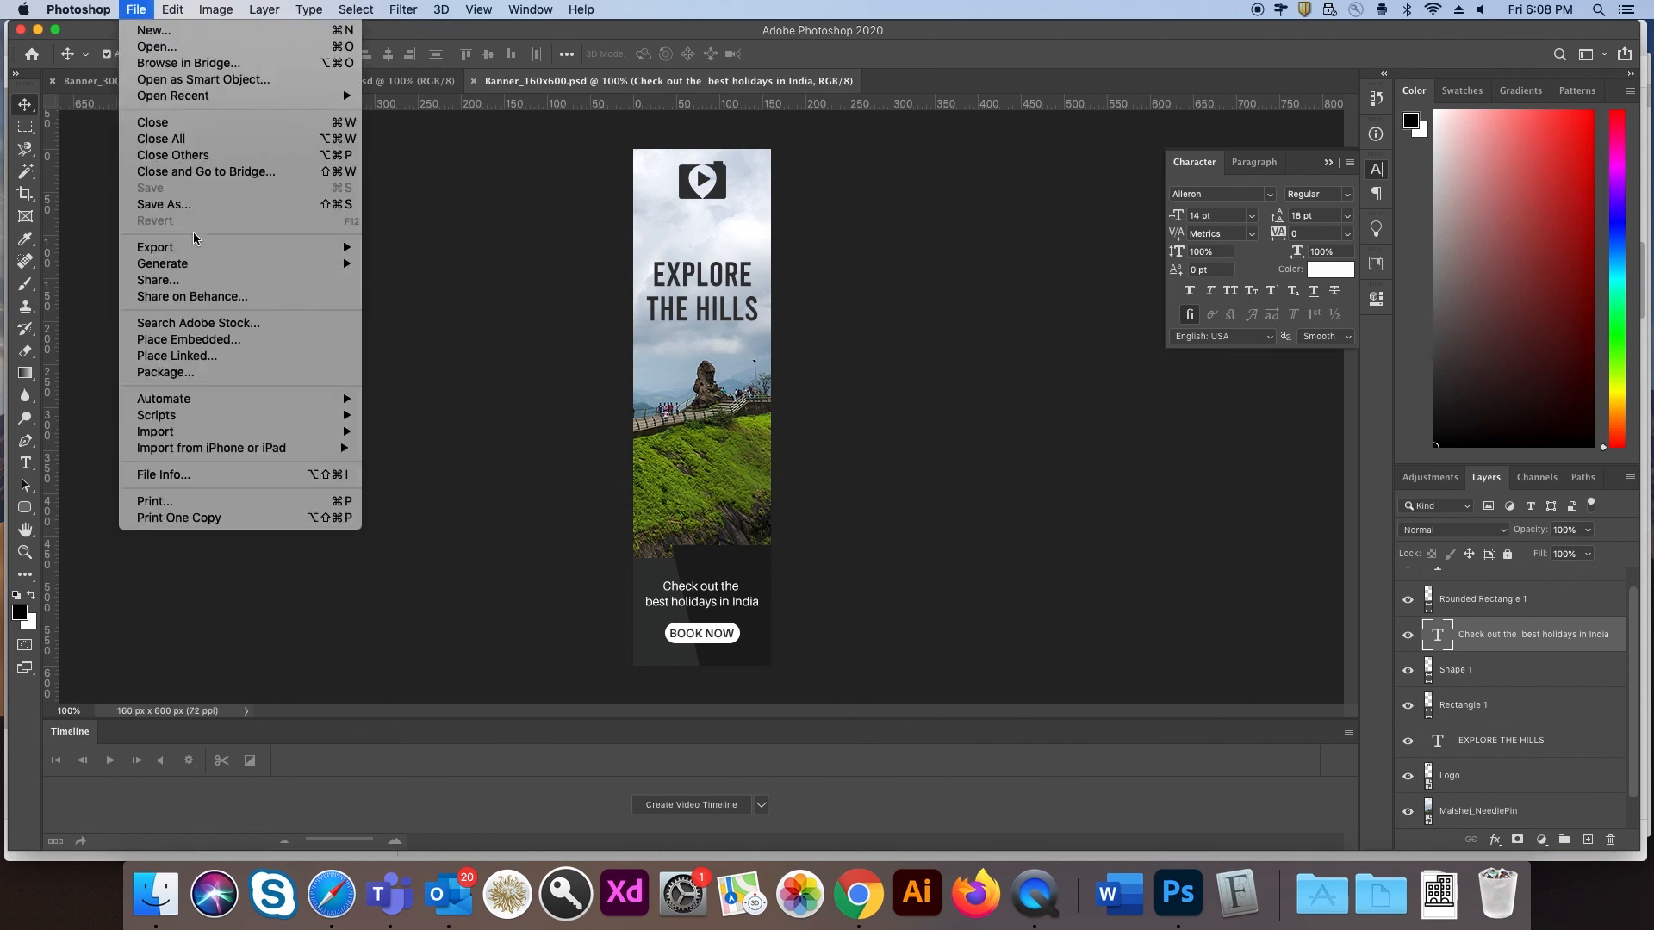
mouse_move(156, 247)
click(465, 328)
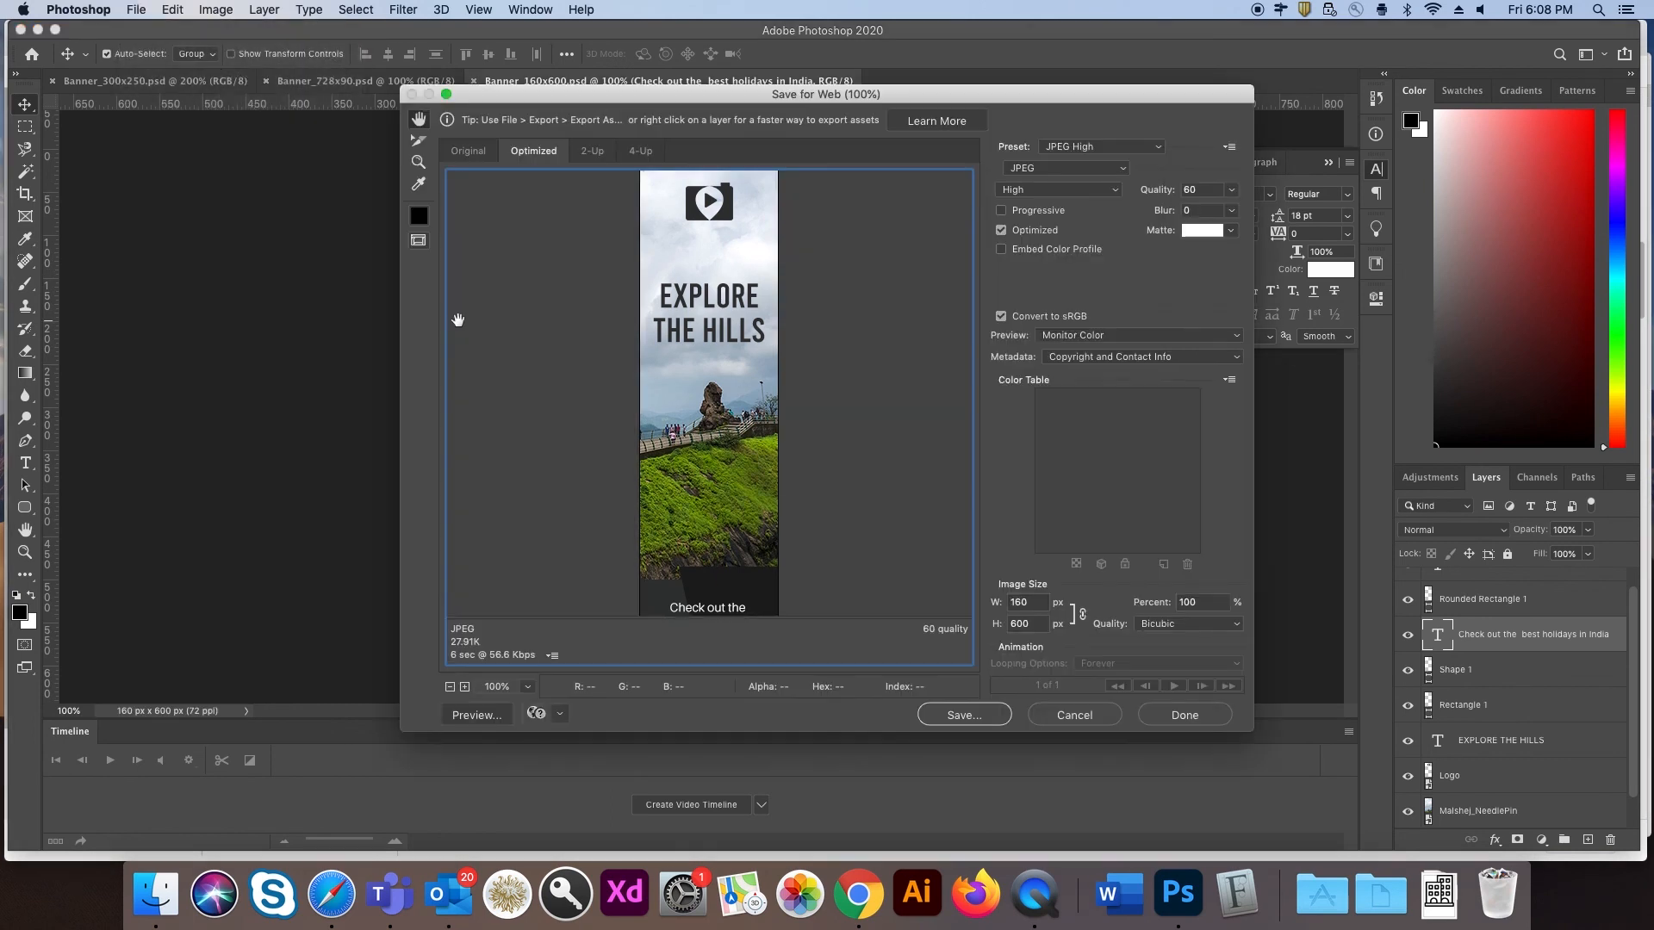
click(959, 721)
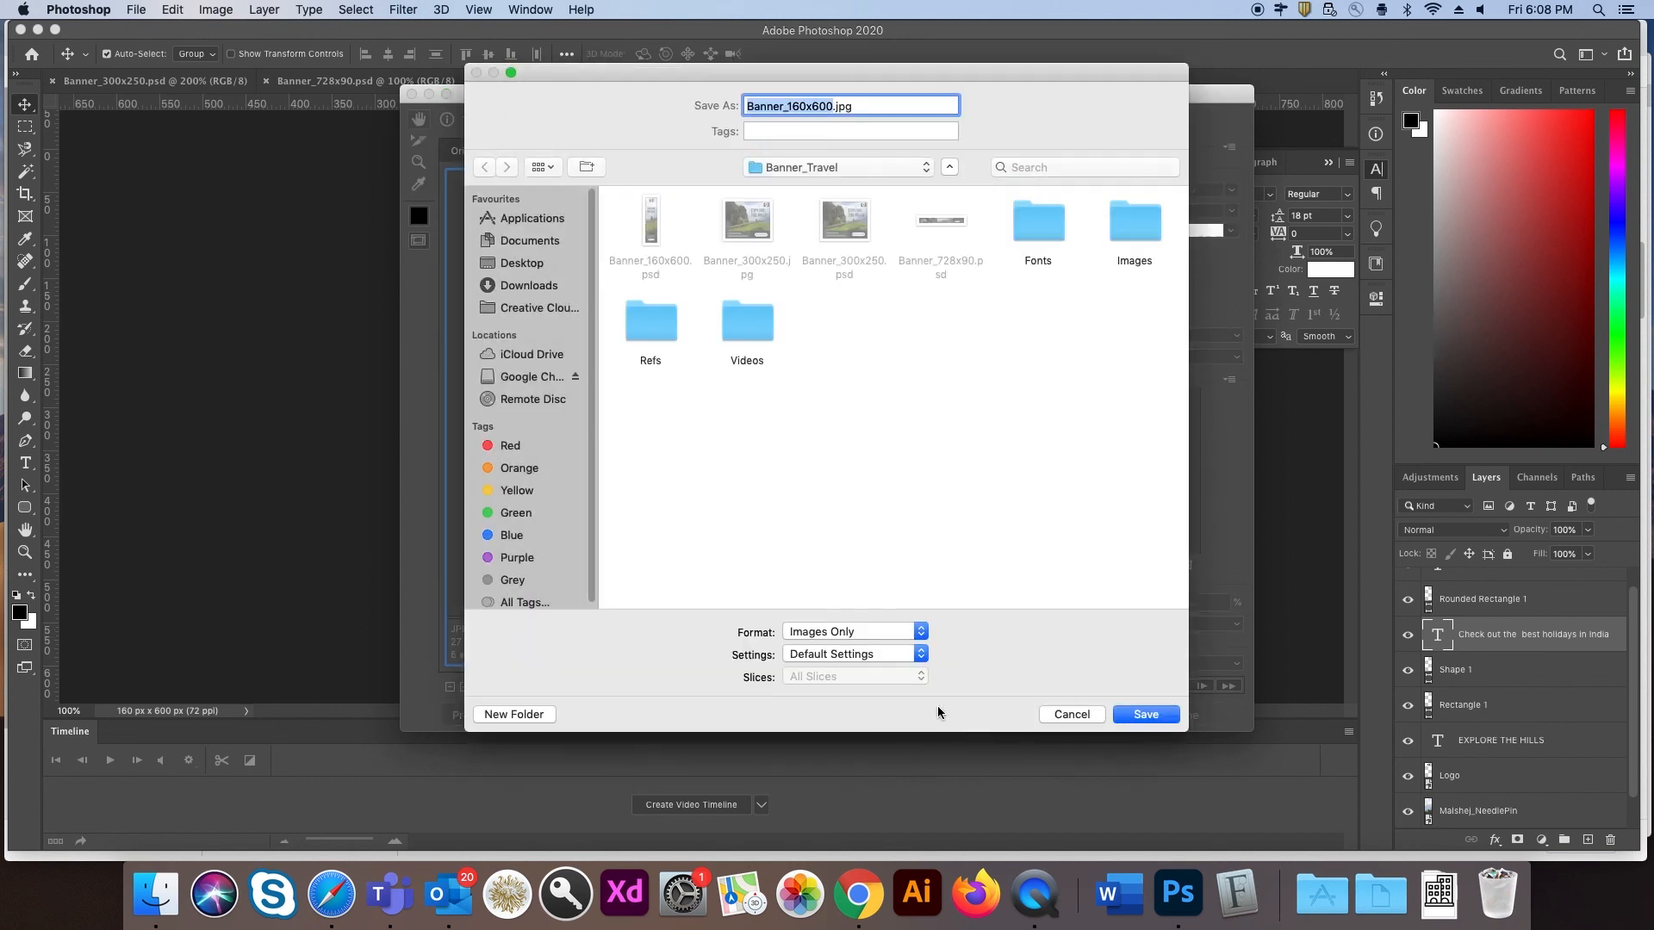
click(1118, 714)
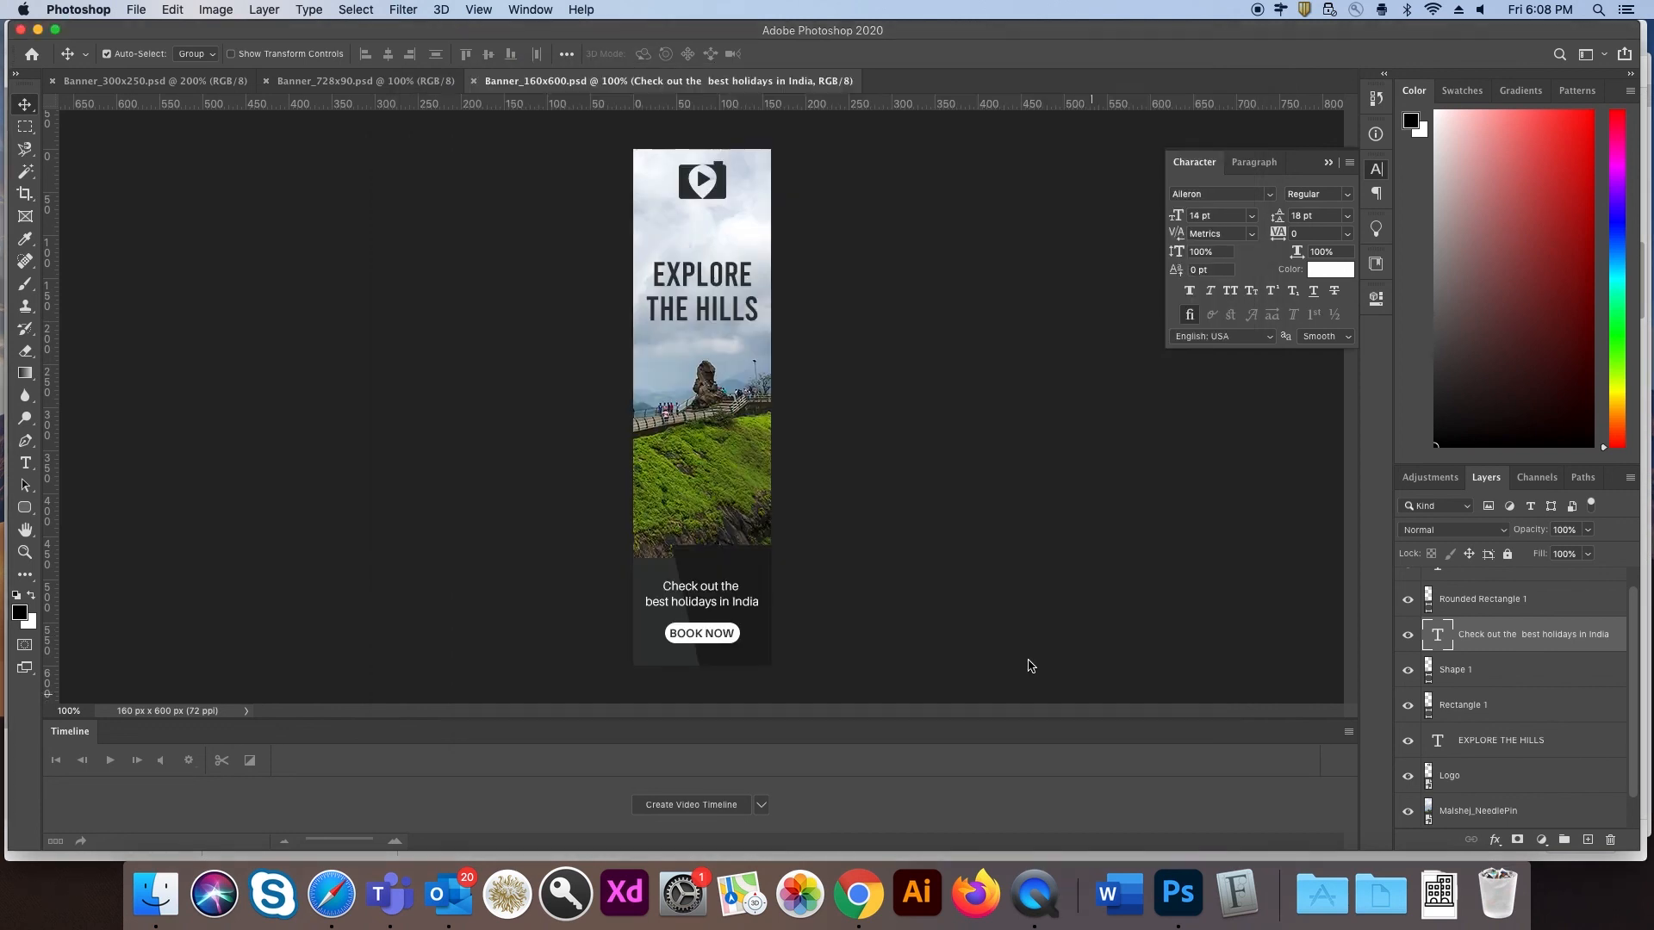